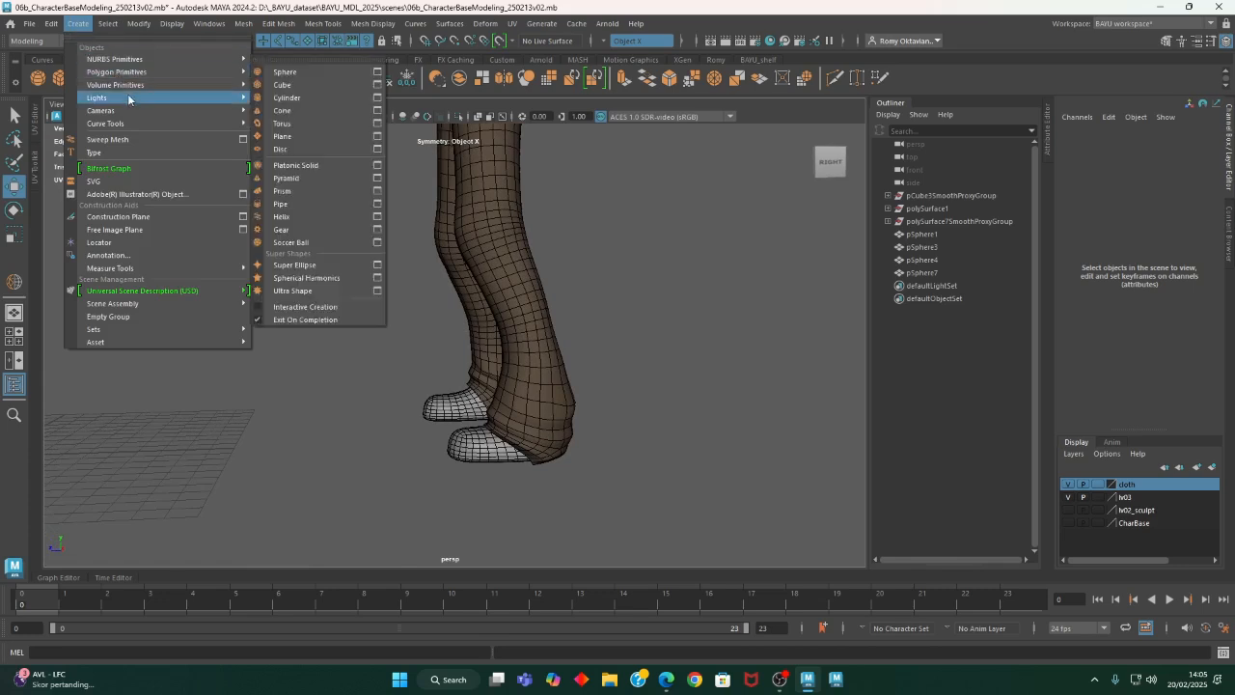
- Create a polygon cube and move it along Z to about -218.6, between the character's feet
click(300, 86)
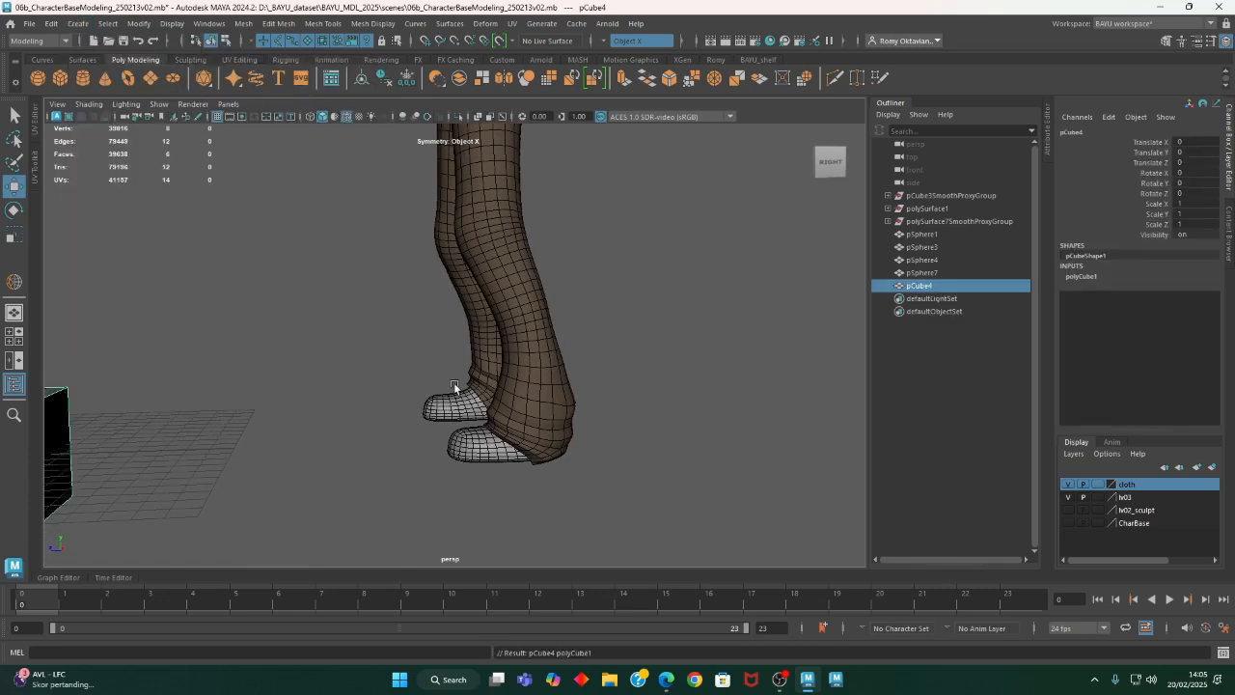
scroll(338, 379, down, 4)
drag(103, 406, 480, 416)
alt+middle_drag(543, 484, 518, 471)
alt+drag(518, 471, 536, 469)
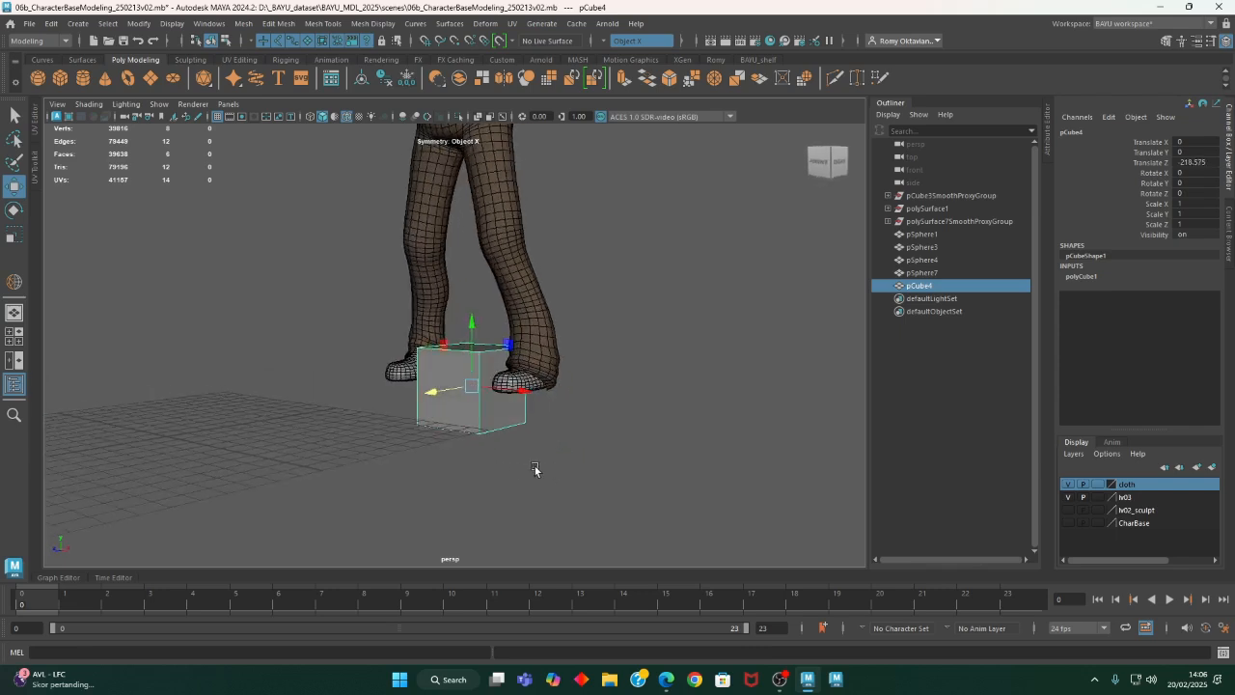
- Set the cube's width, height and depth to 20
alt+right_drag(535, 469, 731, 479)
click(1081, 276)
drag(1189, 295, 1204, 309)
text(2)
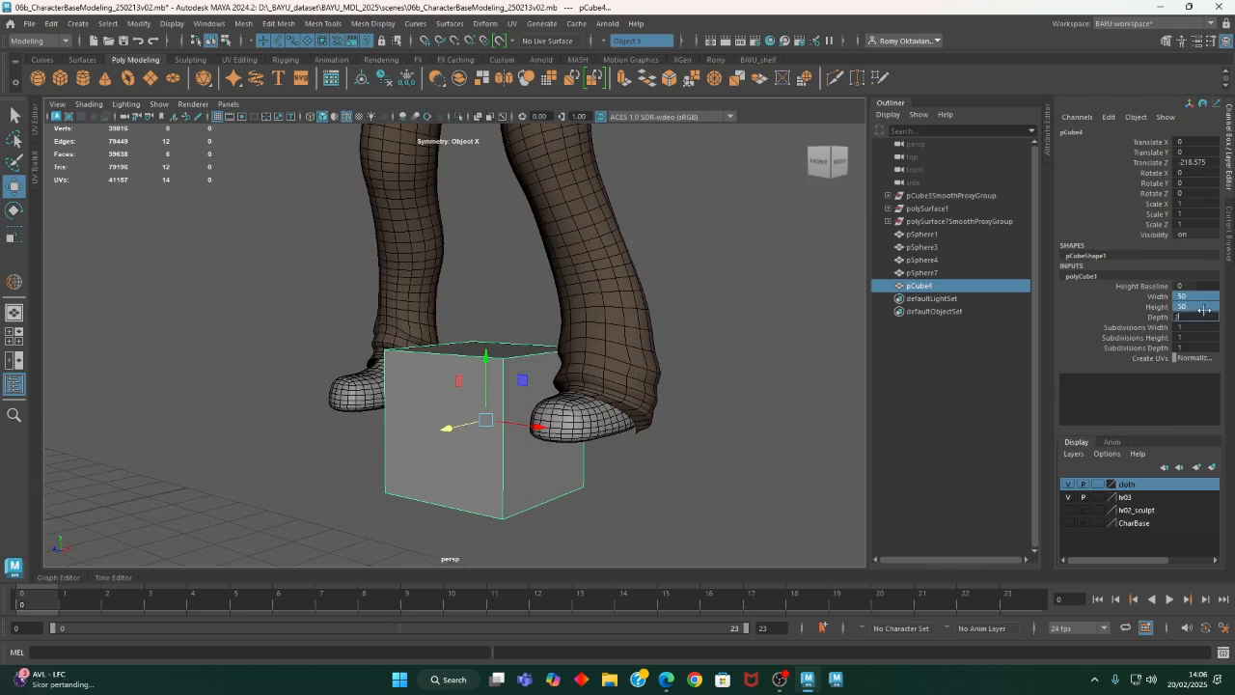
text(0)
key(Return)
- Move the cube sideways onto one foot at X about 45.3 and raise it to Y about 10.2 so it surrounds the heel
alt+drag(628, 210, 619, 413)
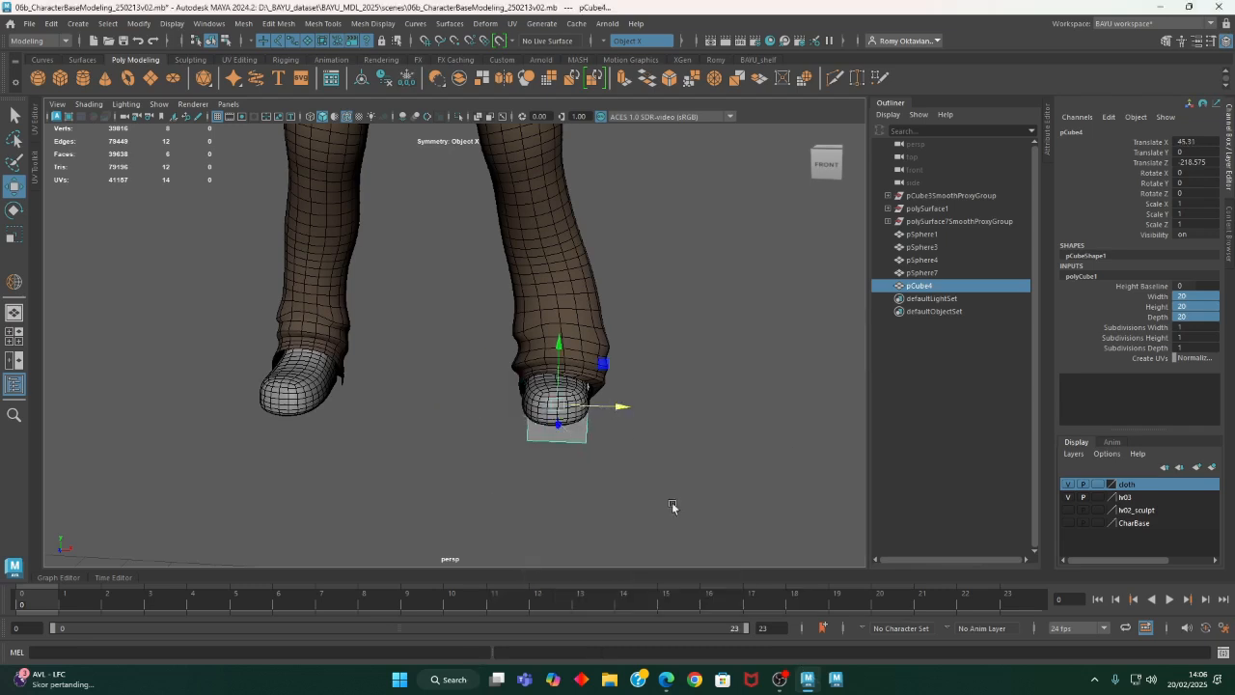
key(space)
key(space)
key(f)
alt+right_drag(663, 495, 218, 375)
alt+middle_drag(339, 283, 417, 463)
alt+right_drag(701, 489, 465, 454)
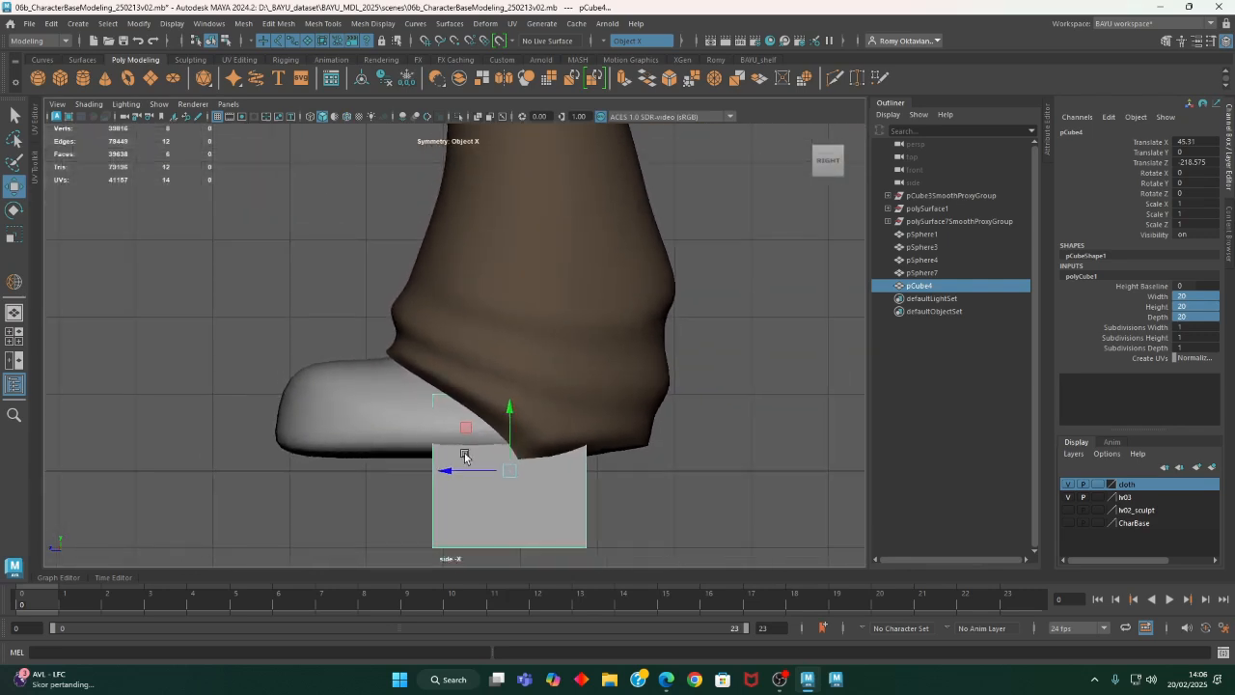
alt+middle_drag(465, 454, 468, 434)
key(4)
drag(514, 420, 517, 342)
alt+middle_drag(522, 407, 511, 428)
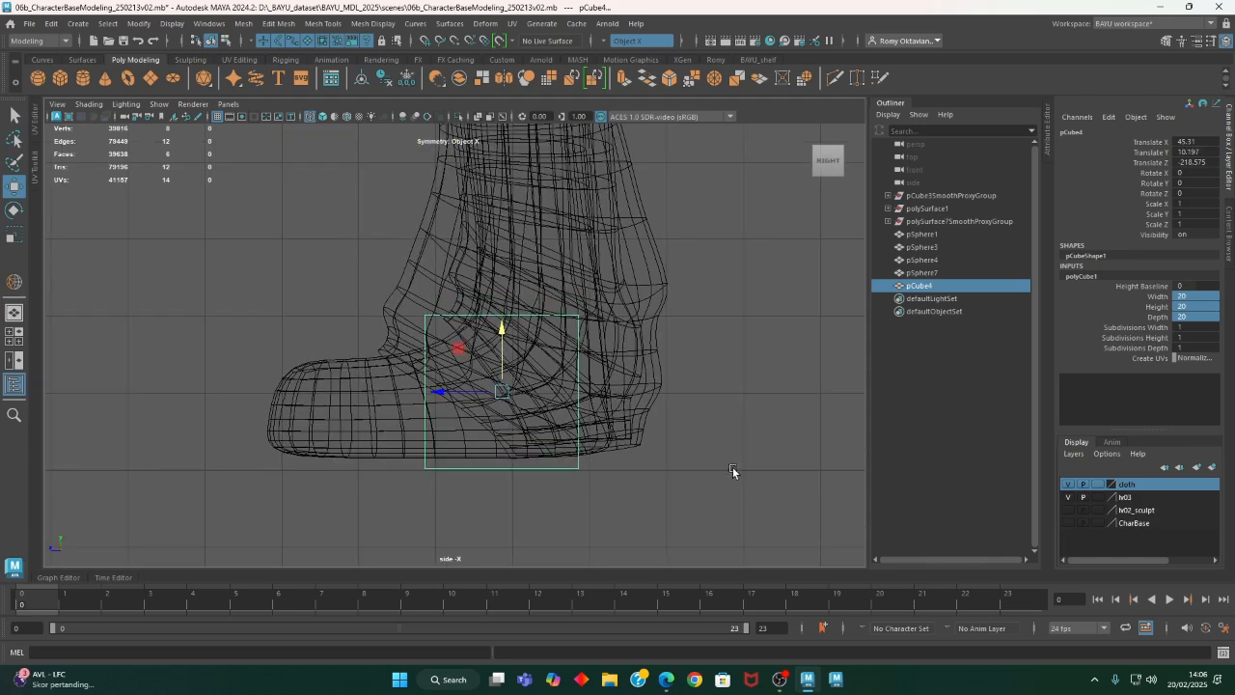
- Shift the cube toward the back of the heel, to Z about -223.8
drag(444, 397, 496, 396)
alt+middle_drag(593, 409, 572, 444)
drag(500, 426, 488, 426)
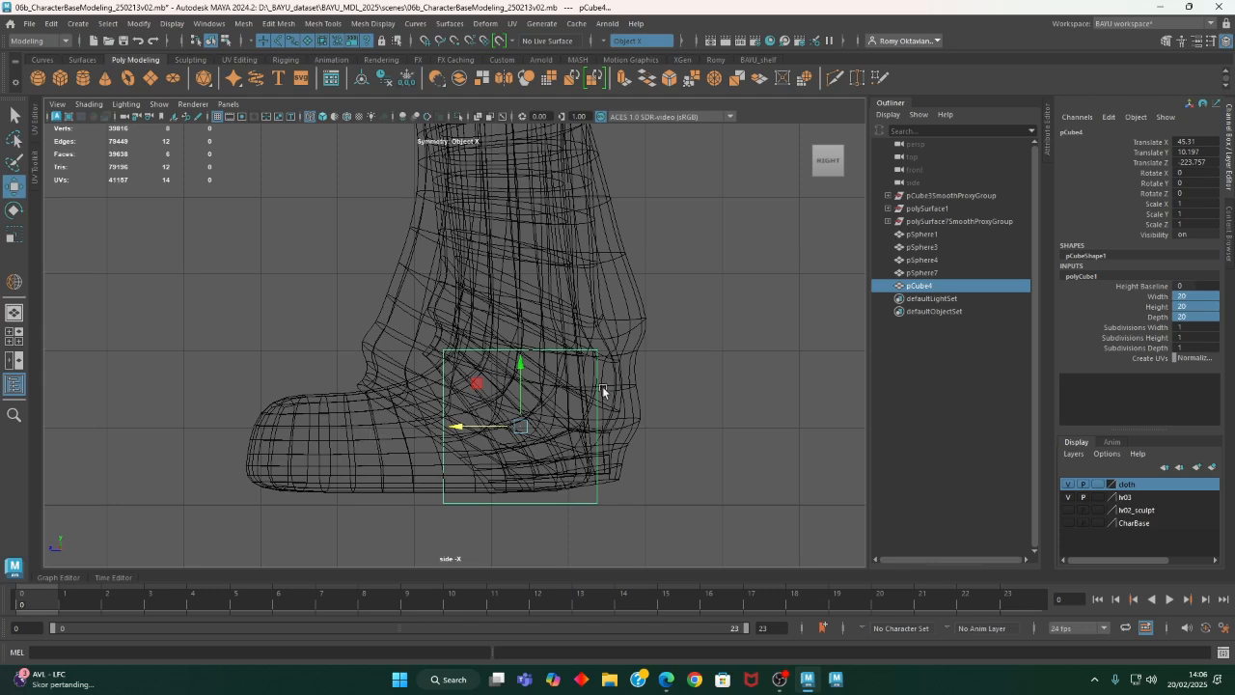
- Extrude the cube's top face upward around the ankle, working in wireframe perspective view
key(space)
key(space)
alt+drag(673, 310, 530, 420)
alt+right_drag(532, 421, 720, 463)
alt+middle_drag(720, 463, 558, 353)
alt+drag(558, 353, 508, 413)
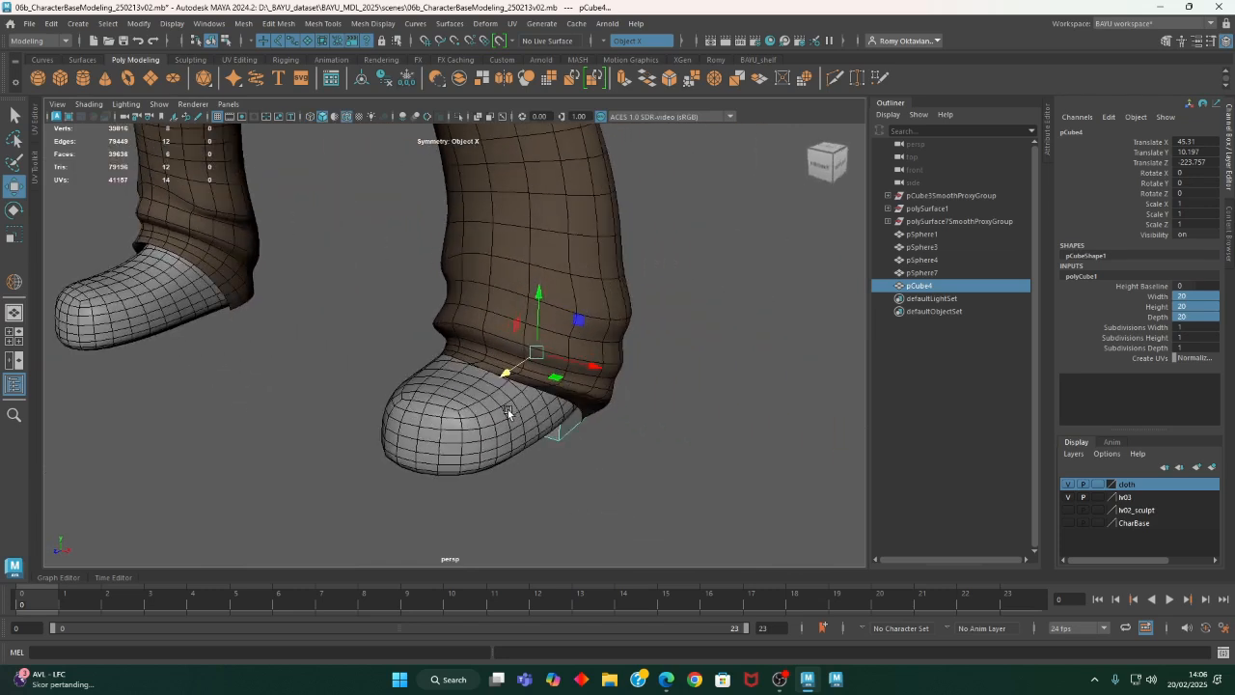
key(4)
right_drag(697, 263, 712, 272)
click(540, 307)
click(279, 23)
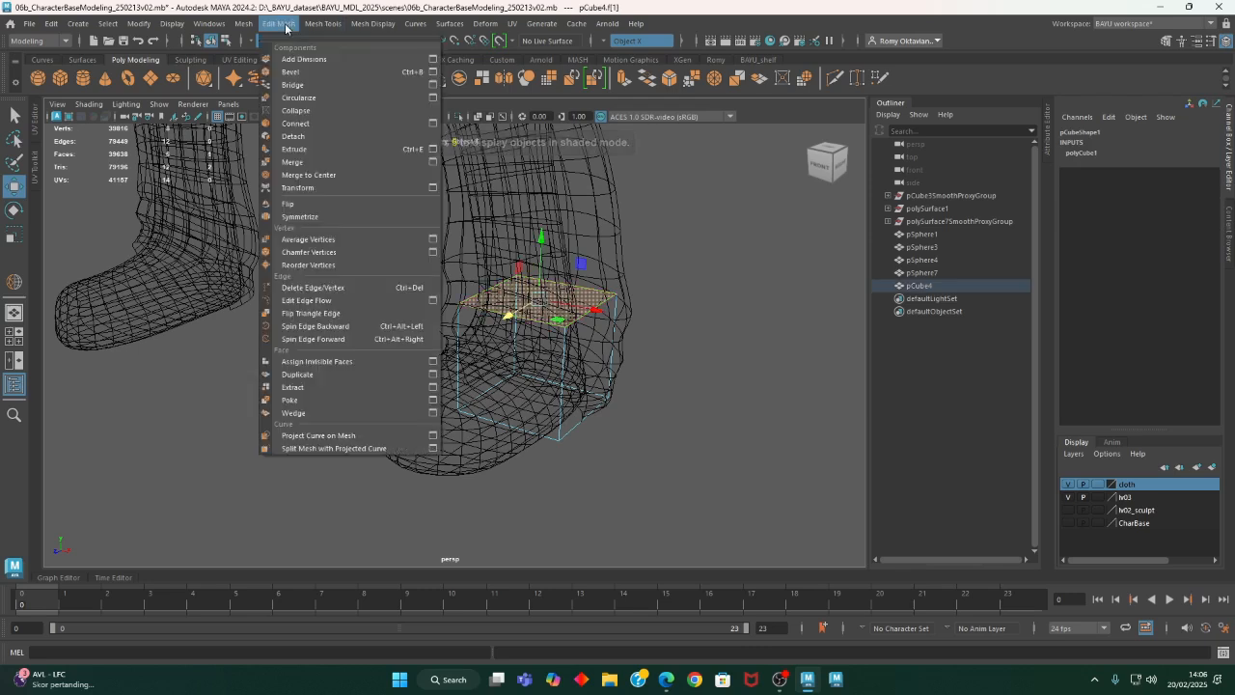
click(317, 150)
alt+drag(730, 350, 566, 336)
alt+middle_drag(566, 337, 462, 405)
alt+drag(461, 405, 438, 274)
- Extrude the block's front face forward past the toes to enclose the whole foot
alt+drag(396, 439, 482, 461)
click(474, 466)
alt+drag(541, 502, 555, 455)
key(ctrl+e)
alt+drag(483, 425, 222, 423)
alt+drag(303, 480, 640, 427)
right_drag(722, 313, 750, 283)
alt+drag(751, 283, 729, 456)
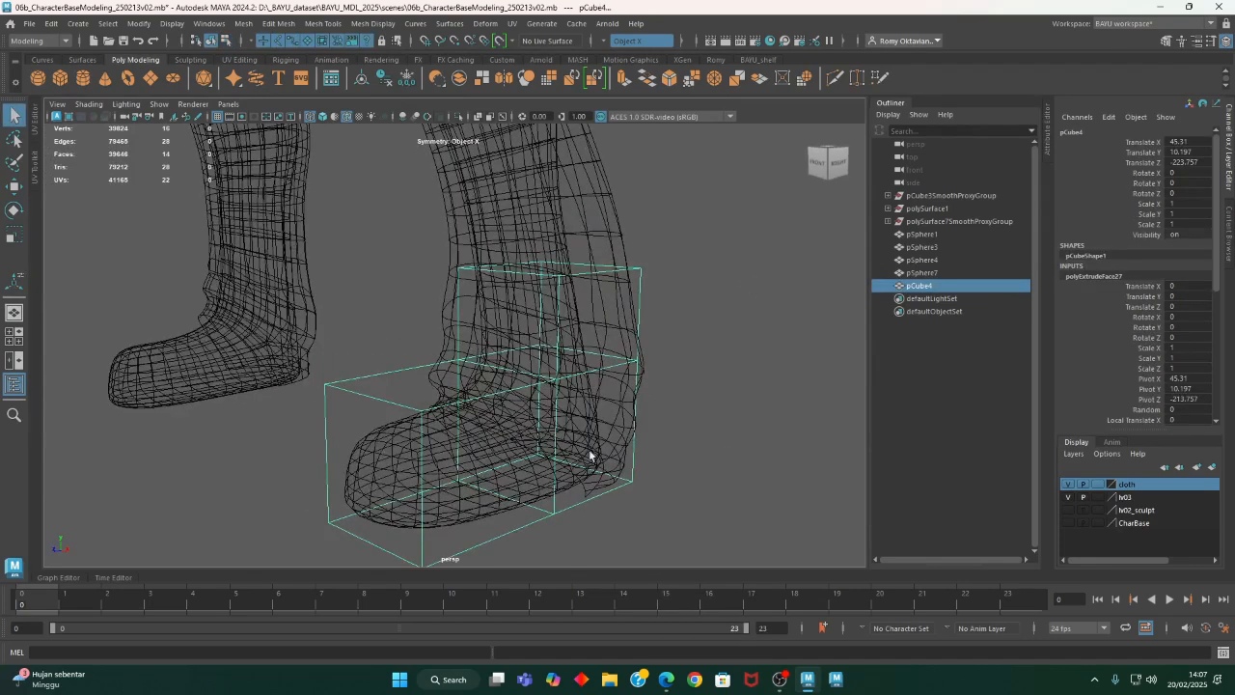
- Insert vertical edge loops in the foot block, one through the heel section and two through the front section
alt+drag(606, 445, 540, 405)
alt+middle_drag(540, 406, 576, 322)
click(374, 23)
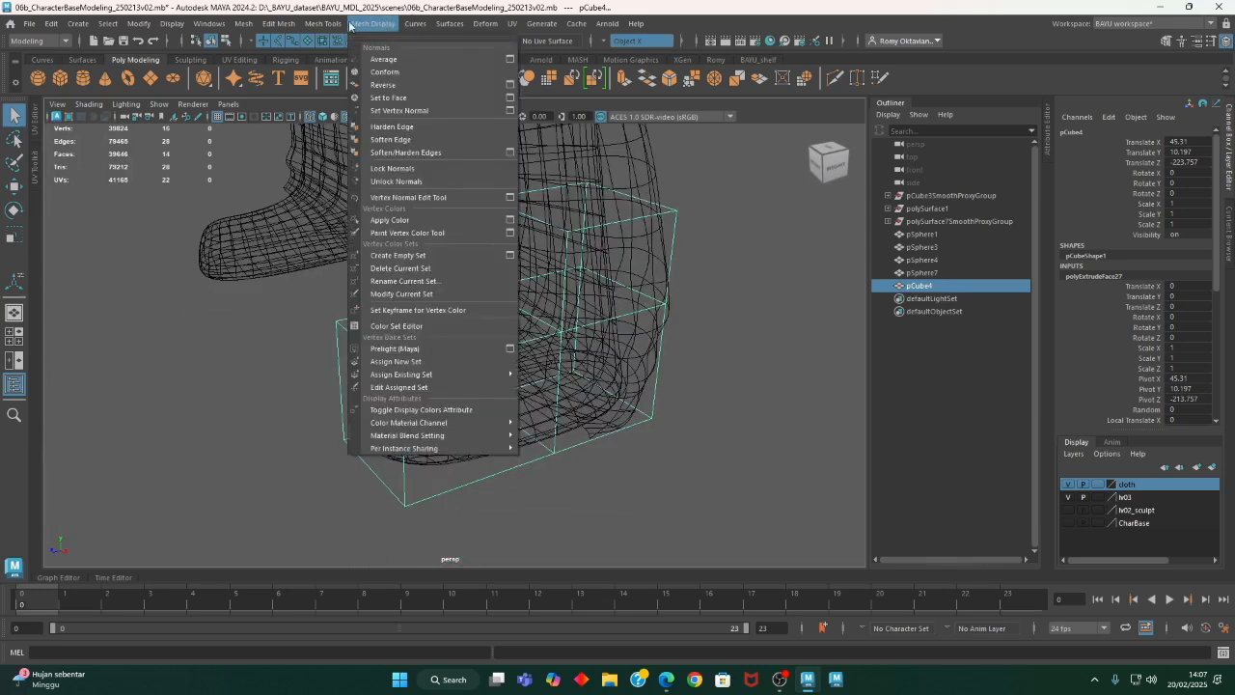
click(353, 124)
alt+drag(454, 415, 497, 296)
alt+drag(459, 253, 323, 305)
click(444, 267)
click(444, 268)
click(328, 299)
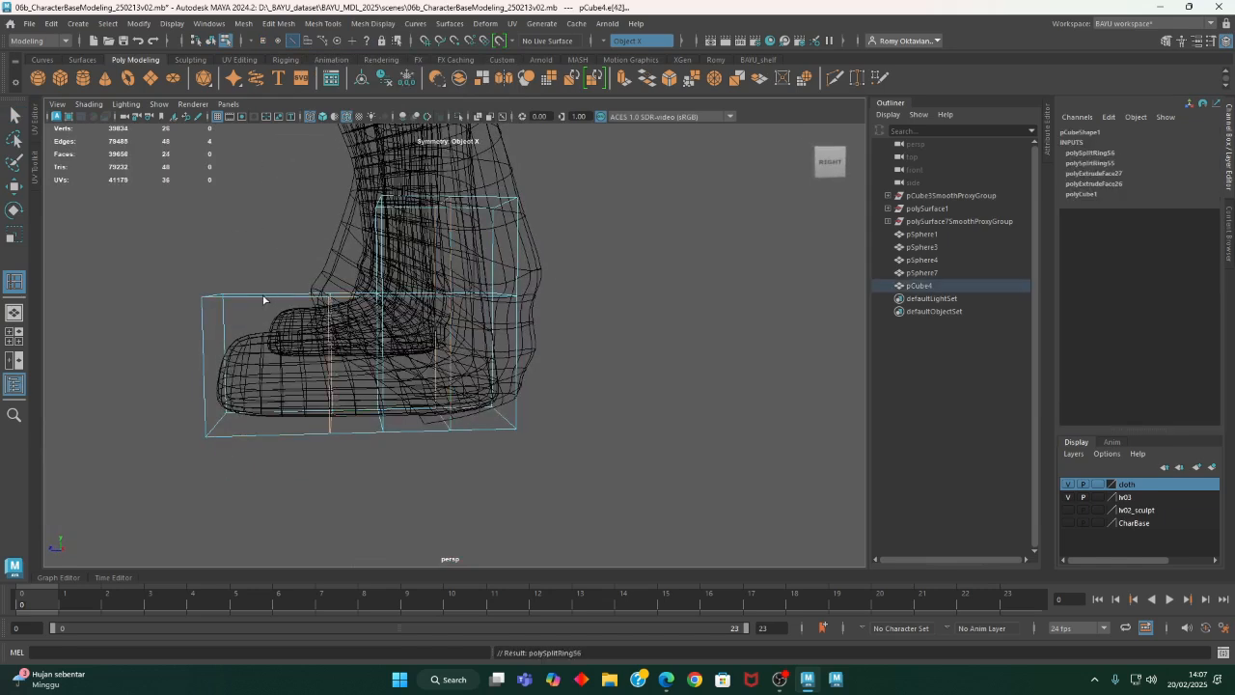
click(266, 298)
- Insert a horizontal edge loop just above the sole and another around the ankle section
alt+drag(266, 298, 449, 379)
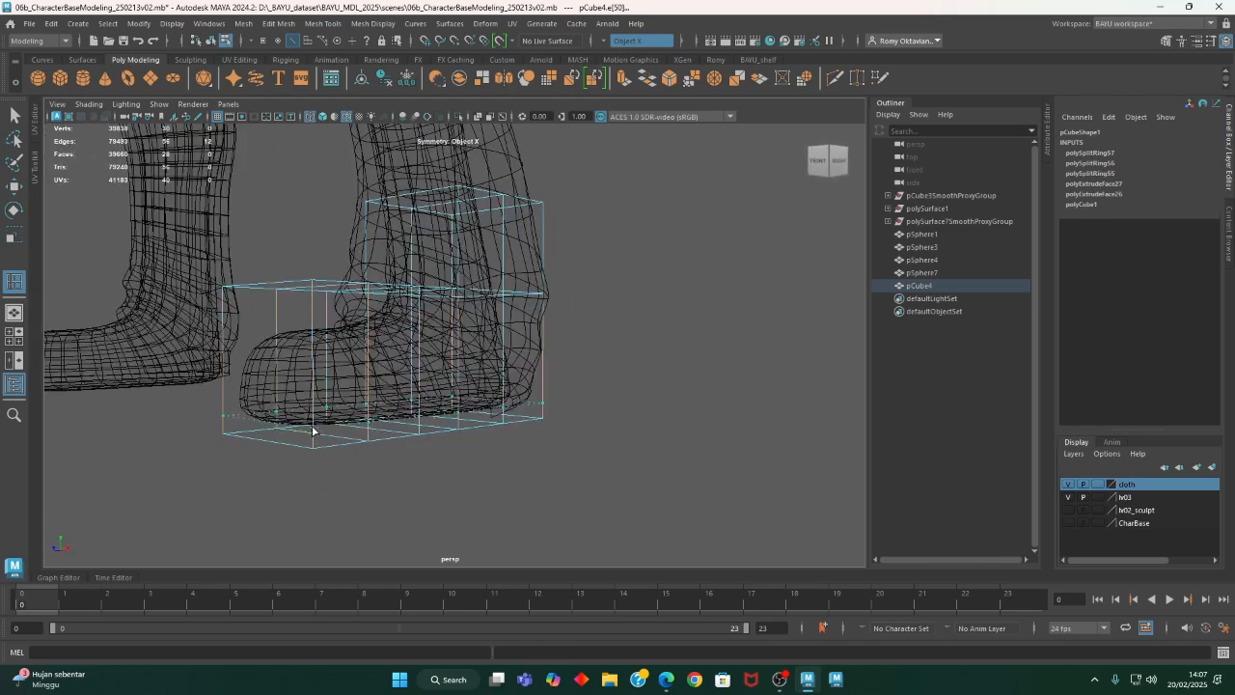
click(367, 376)
alt+drag(366, 376, 390, 425)
alt+middle_drag(499, 330, 482, 367)
alt+drag(482, 367, 440, 413)
click(450, 328)
- Try to insert a lengthwise edge loop down the middle of the foot block
click(466, 333)
click(530, 430)
key(ctrl+z)
key(ctrl+z)
click(433, 425)
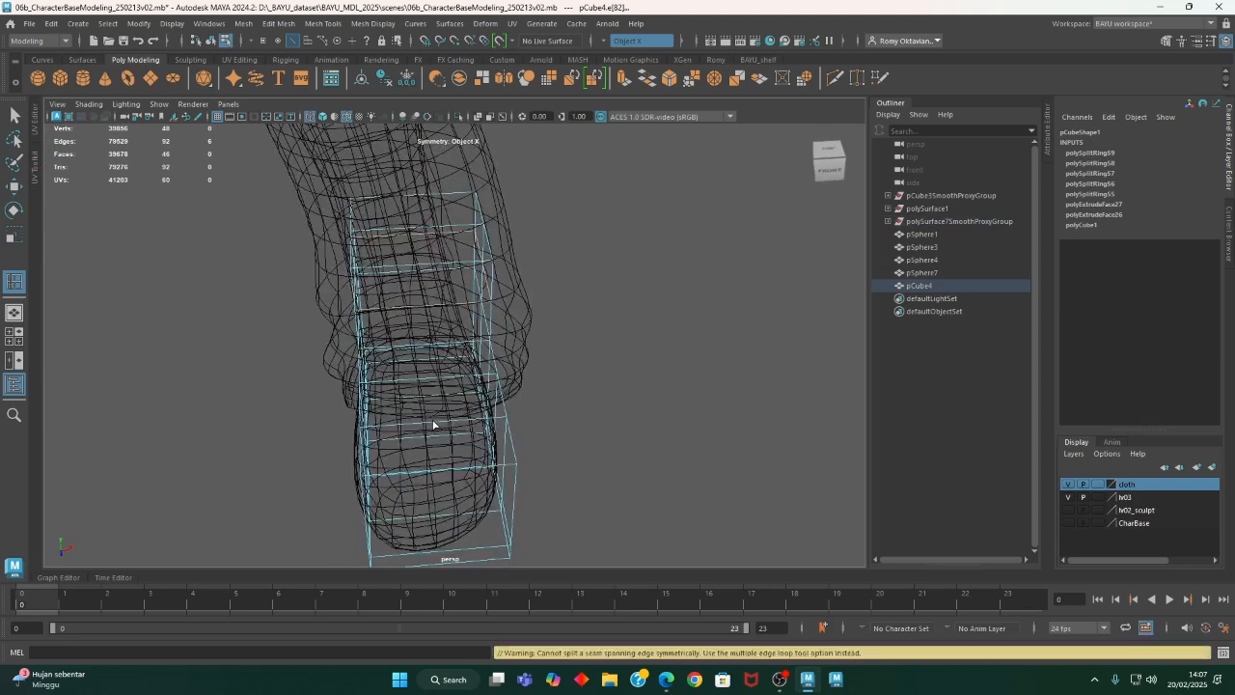
click(415, 436)
alt+drag(585, 457, 565, 460)
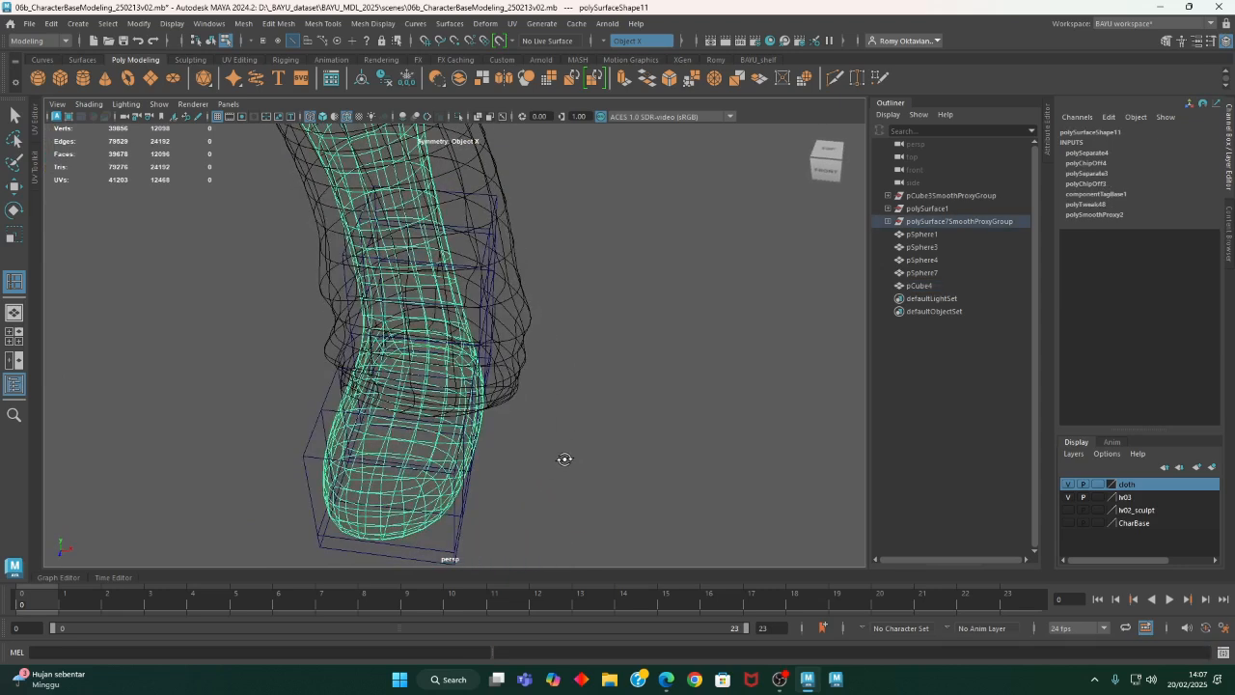
key(ctrl+z)
key(ctrl+z)
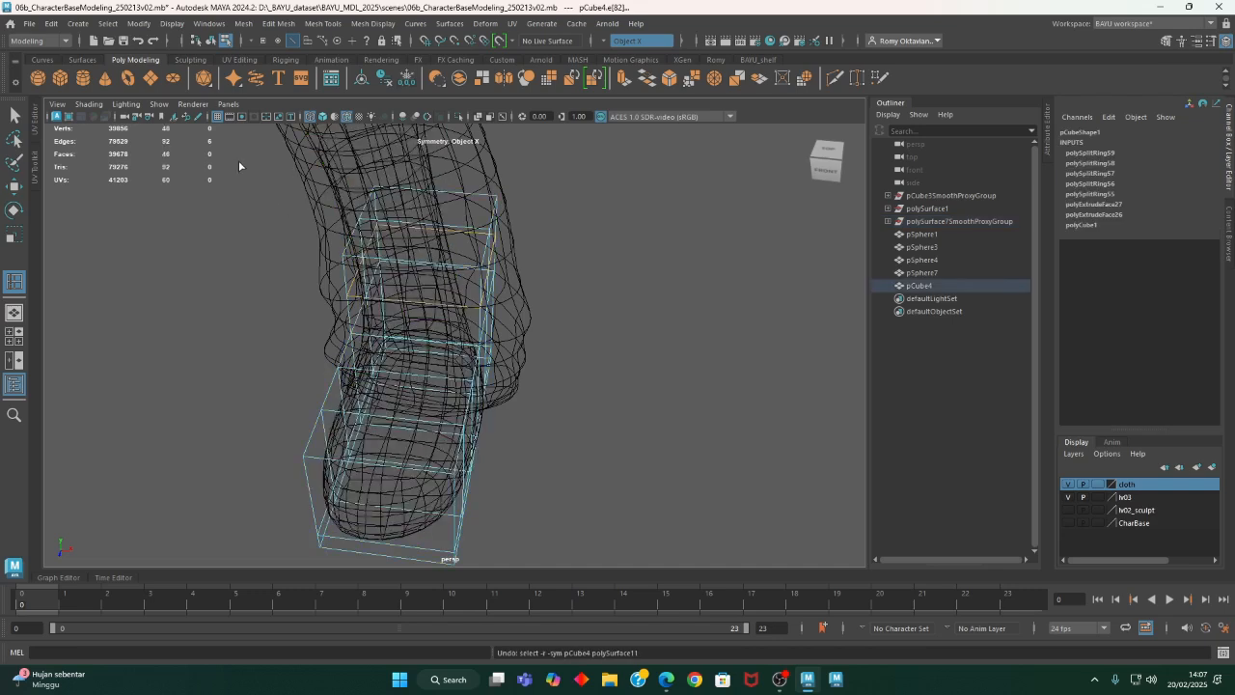
- Toggle object and component selection and try again to split the toe's front edge with a lengthwise loop
click(210, 41)
click(225, 42)
alt+drag(437, 349, 455, 471)
click(500, 455)
click(454, 465)
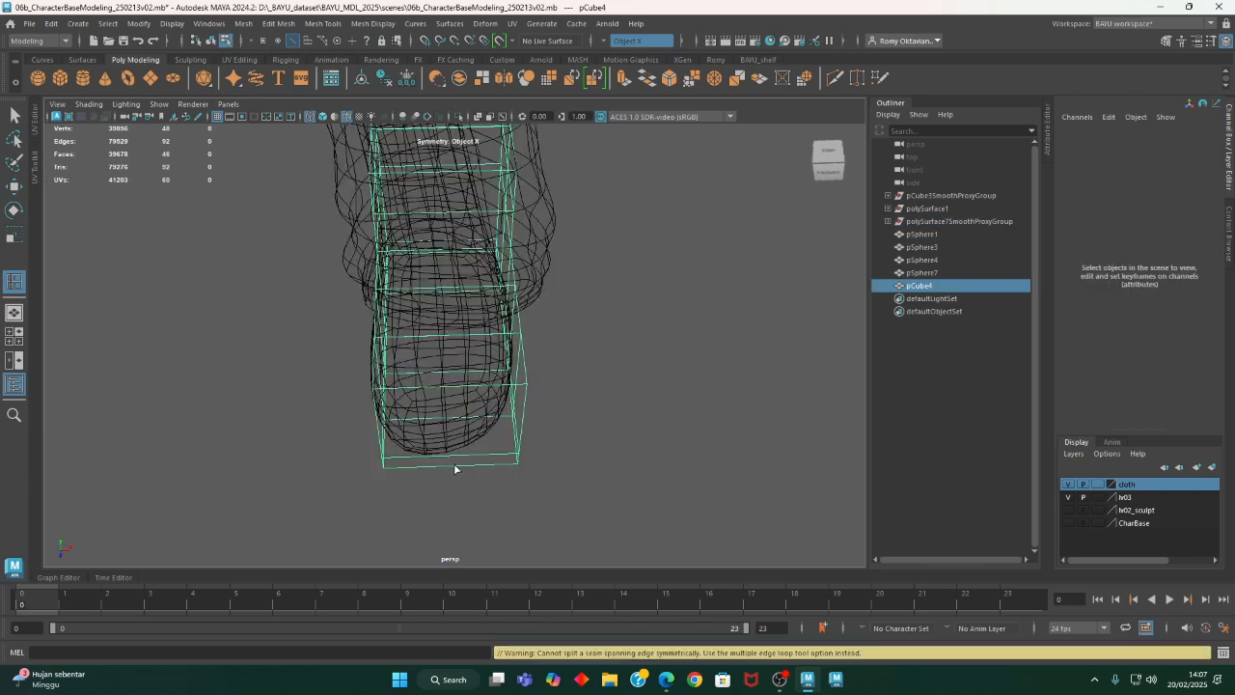
click(454, 464)
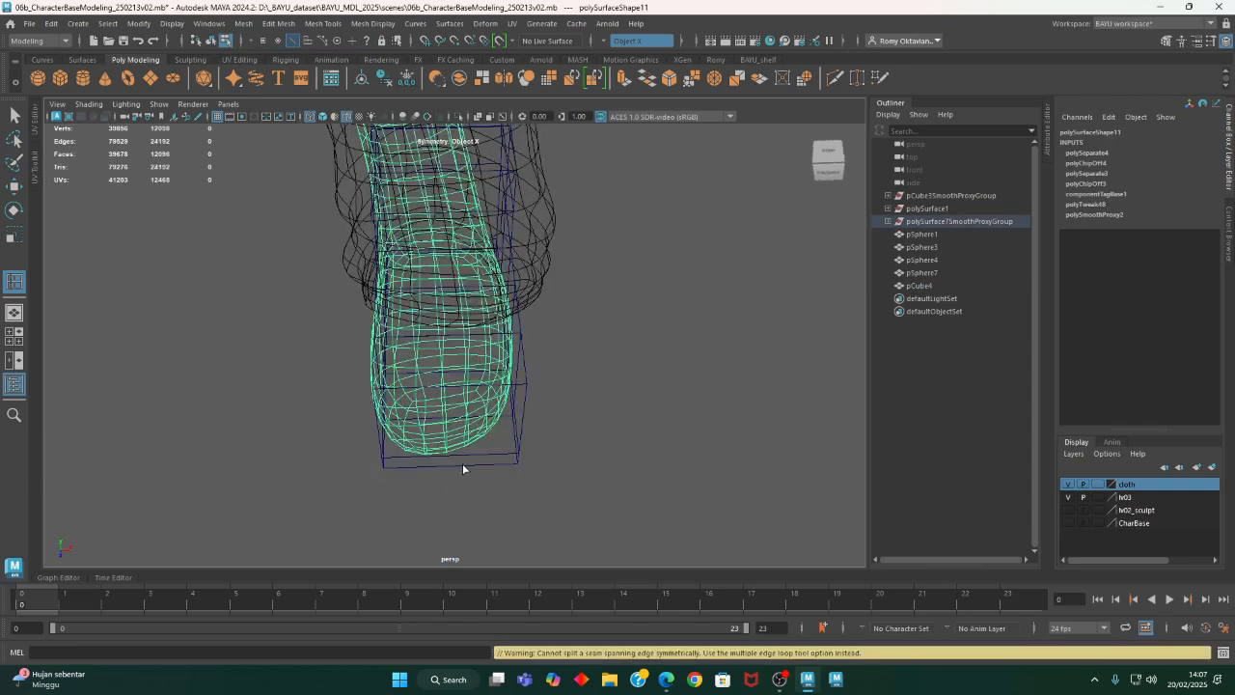
alt+drag(453, 464, 571, 488)
key(ctrl+z)
key(ctrl+z)
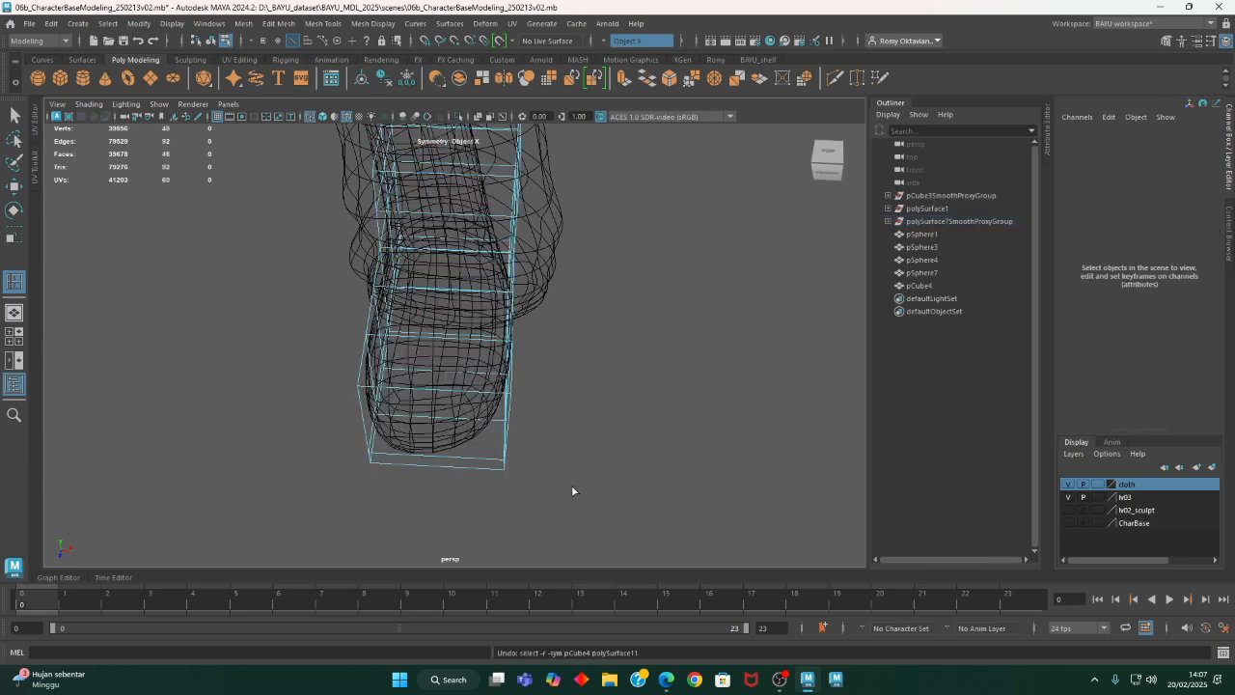
- Reselect the foot block and open the Insert Edge Loop tool's options in component mode
alt+middle_drag(587, 468, 595, 480)
key(w)
right_drag(634, 296, 679, 285)
click(670, 409)
click(527, 479)
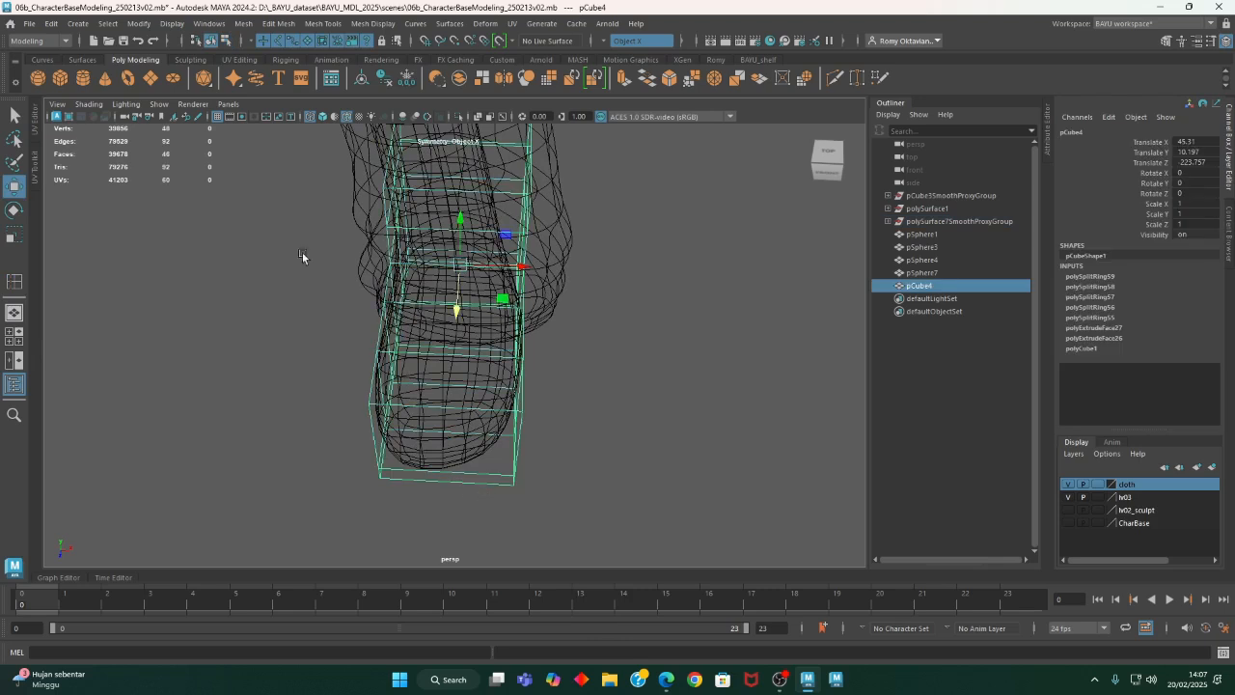
click(223, 42)
click(323, 23)
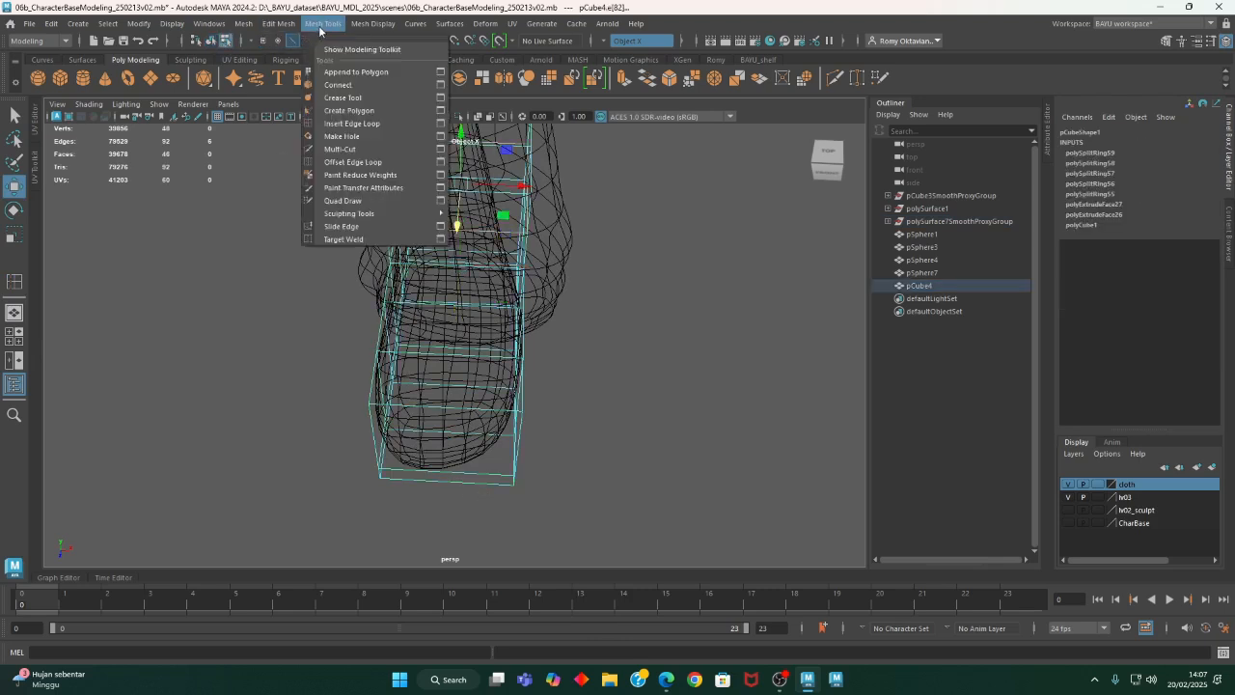
click(440, 127)
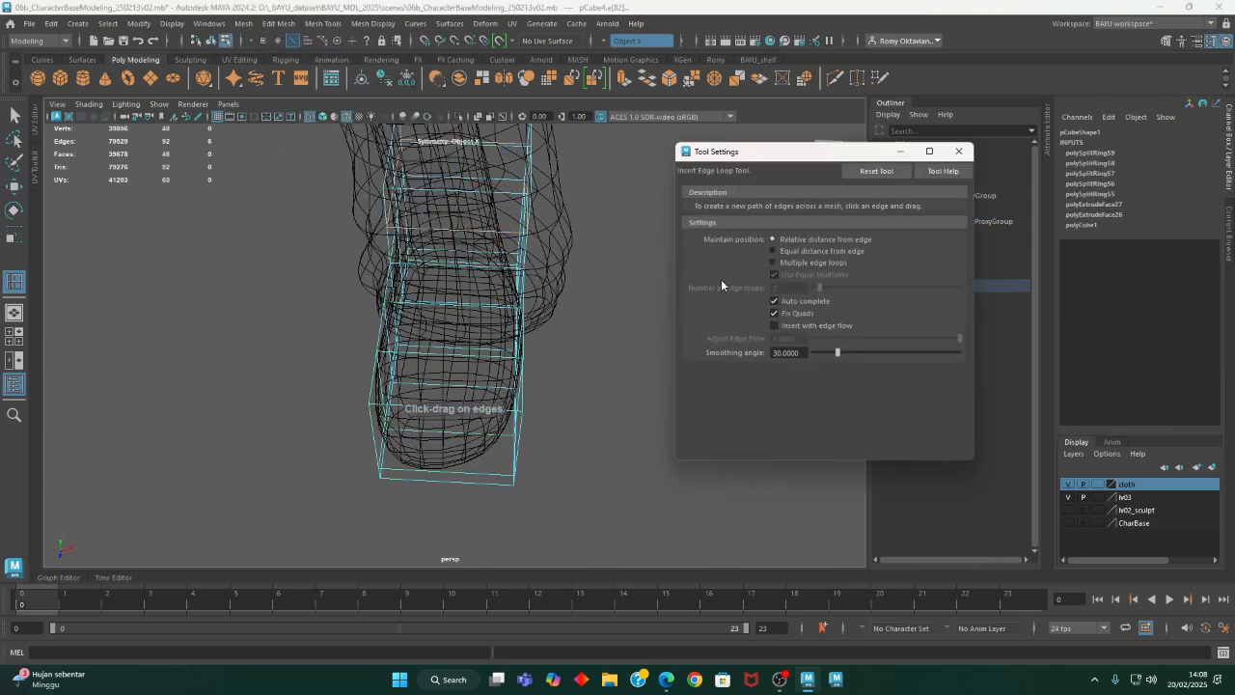
- Try to insert the lengthwise loop from the toe's lower edge with Relative distance from edge
alt+drag(493, 532, 504, 491)
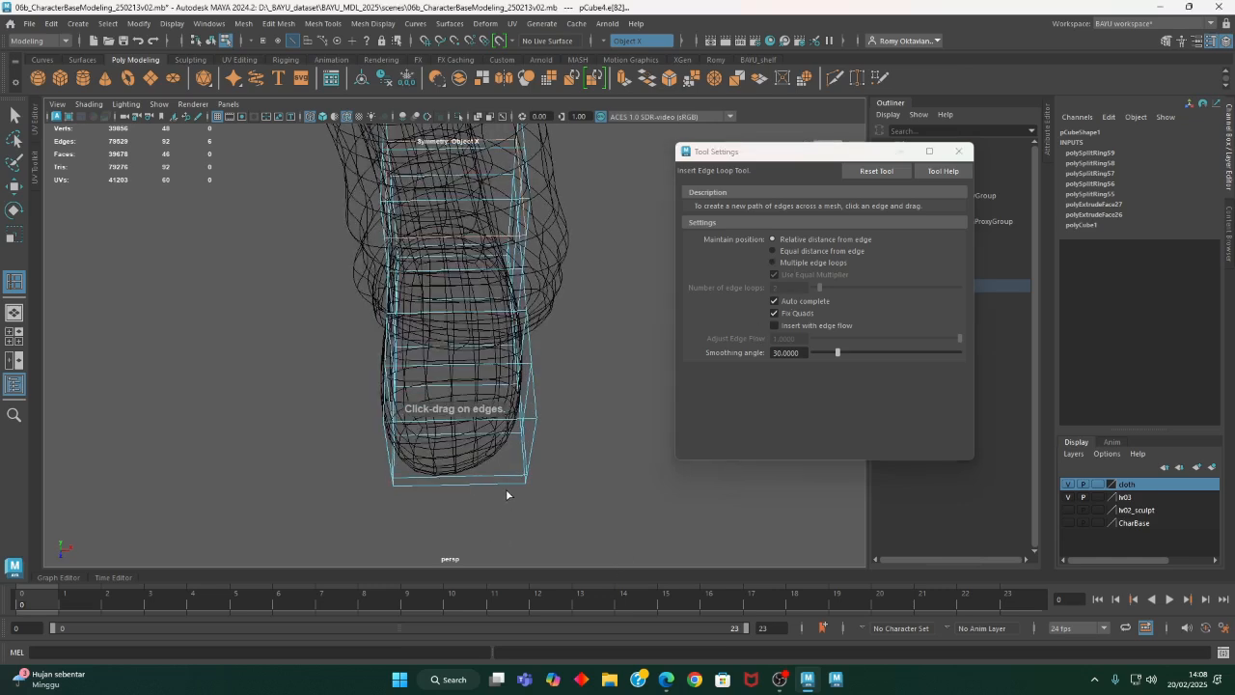
click(503, 486)
key(ctrl+z)
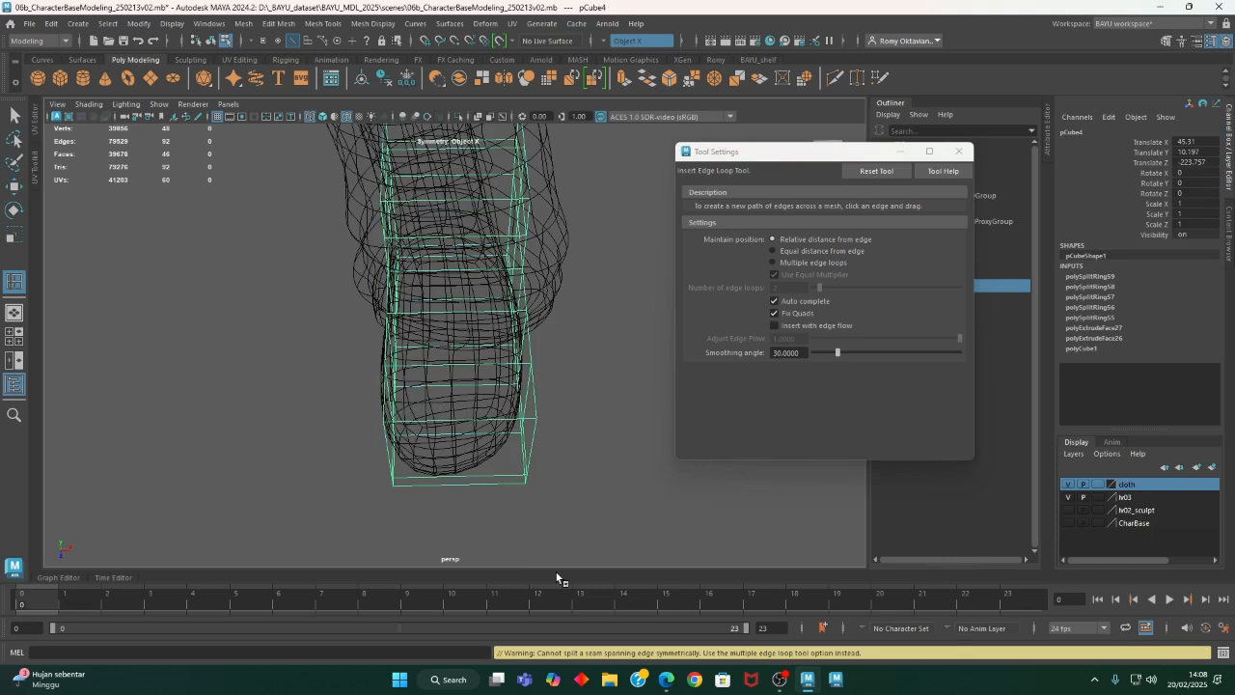
- Insert one centred lengthwise edge loop using Multiple edge loops set to 1, and restore the tool to Relative distance from edge
click(807, 265)
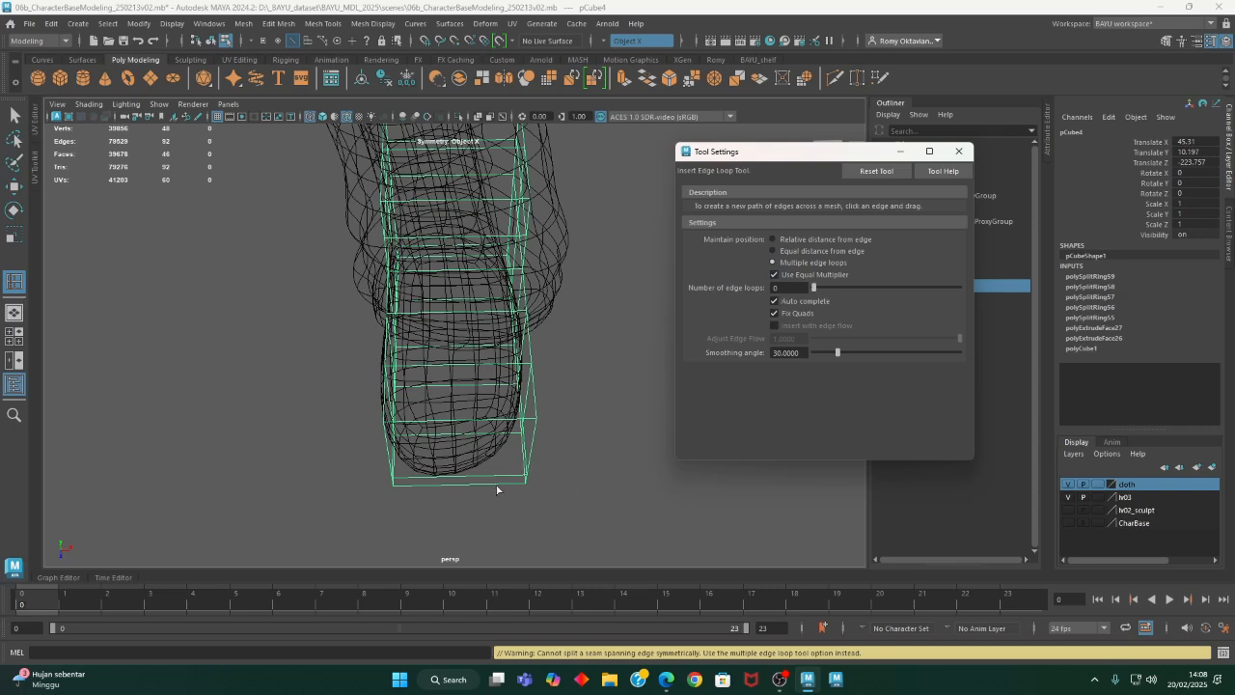
key(ctrl+z)
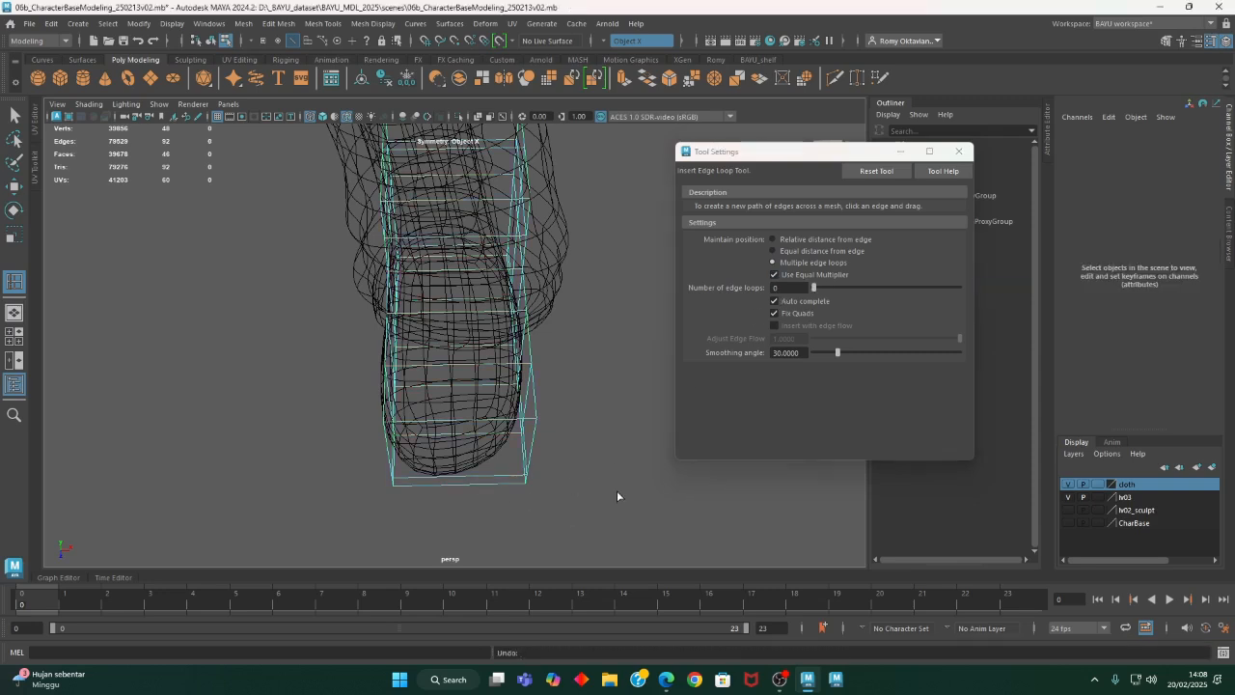
drag(813, 295, 819, 293)
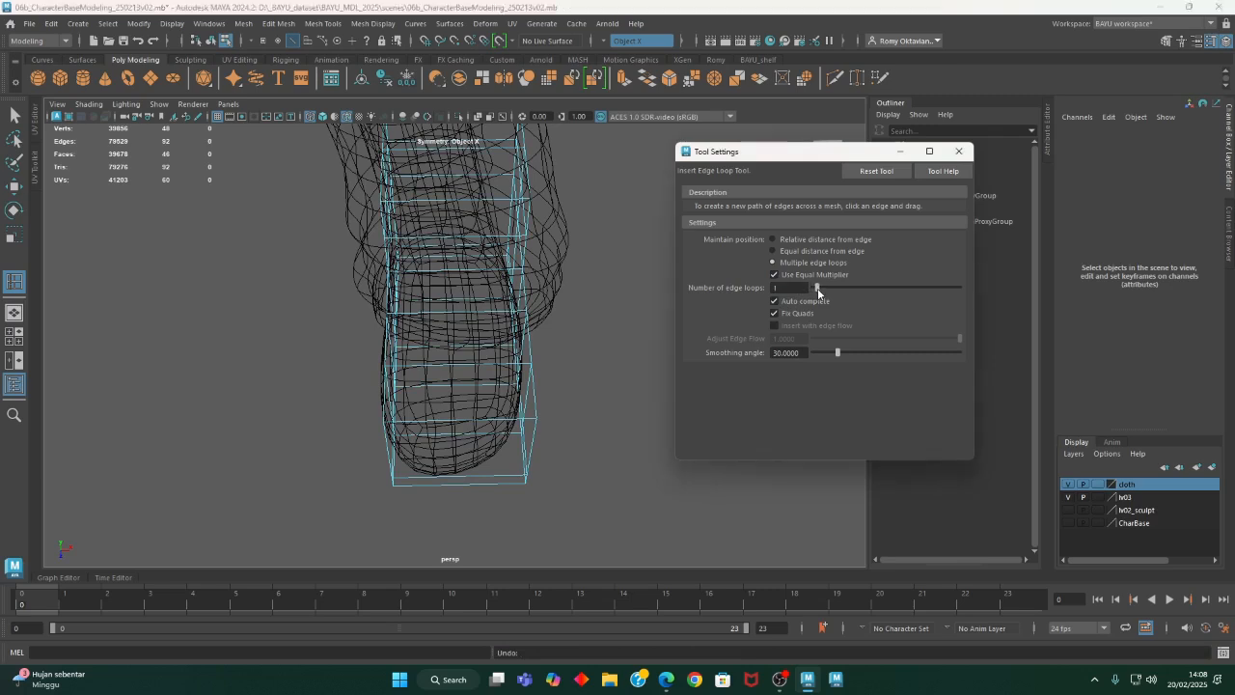
click(483, 480)
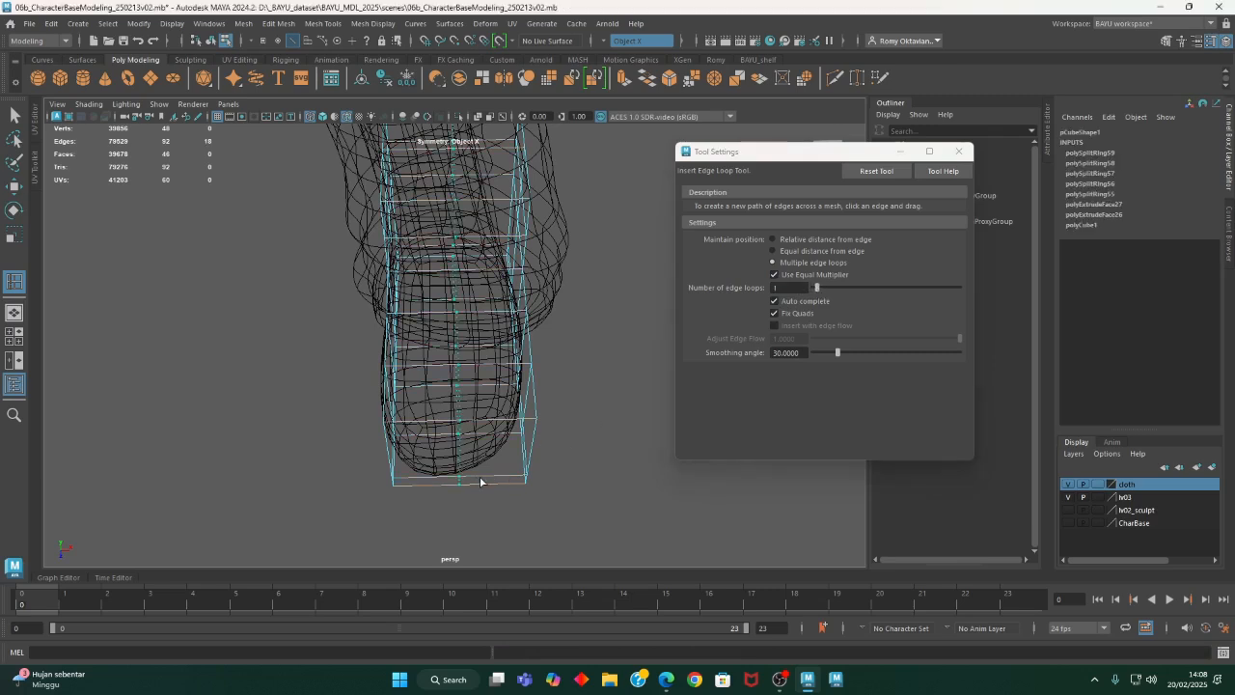
click(470, 483)
click(774, 240)
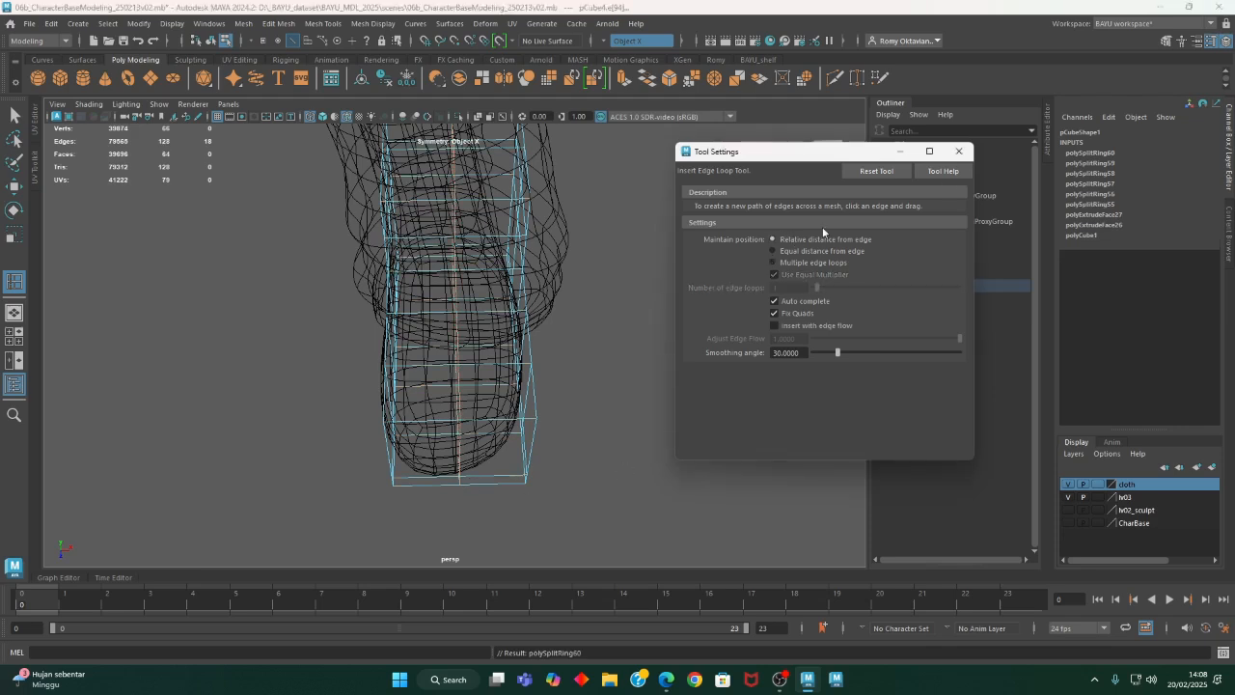
click(958, 152)
- In the top wireframe view, pull the shoe block's heel corner vertices inward with Object X symmetry to round the heel
alt+drag(576, 372, 574, 426)
key(r)
key(space)
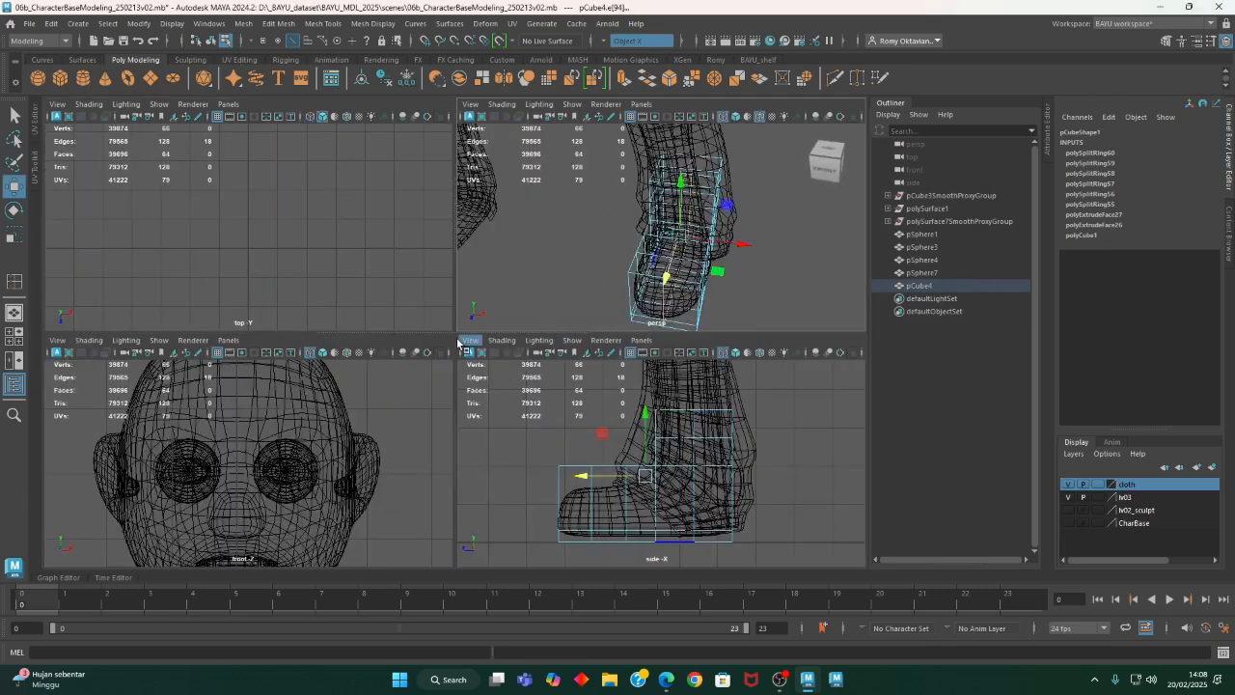
key(space)
key(f)
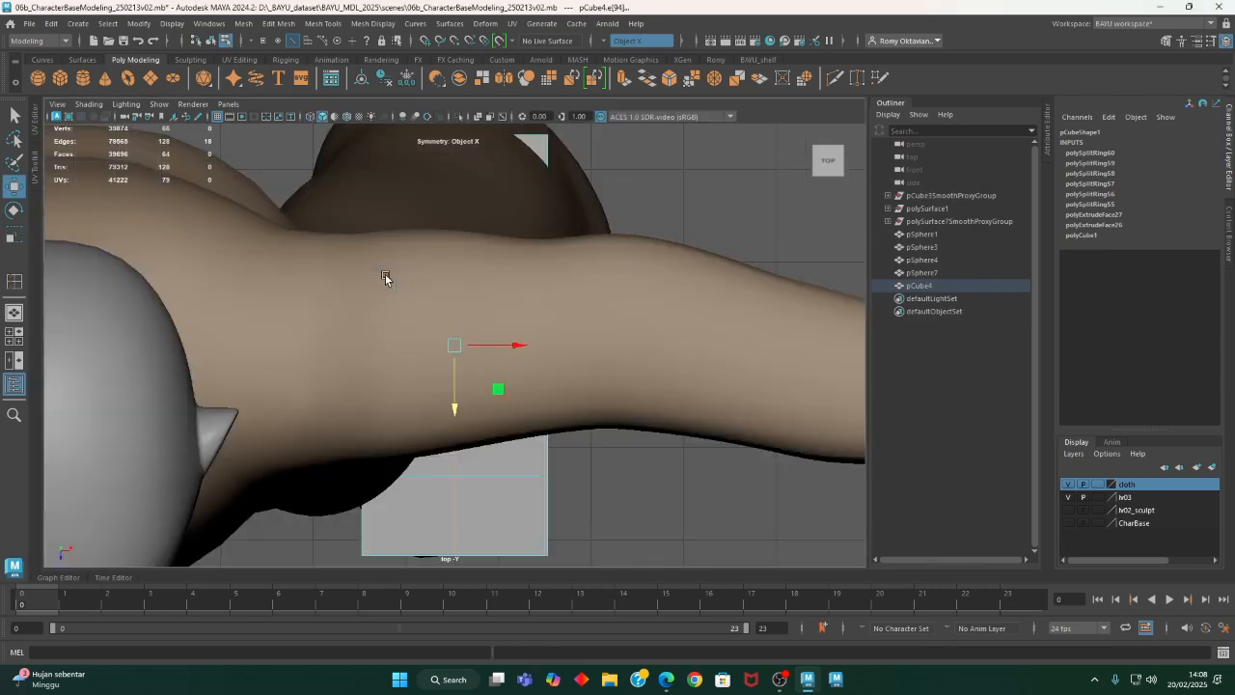
key(4)
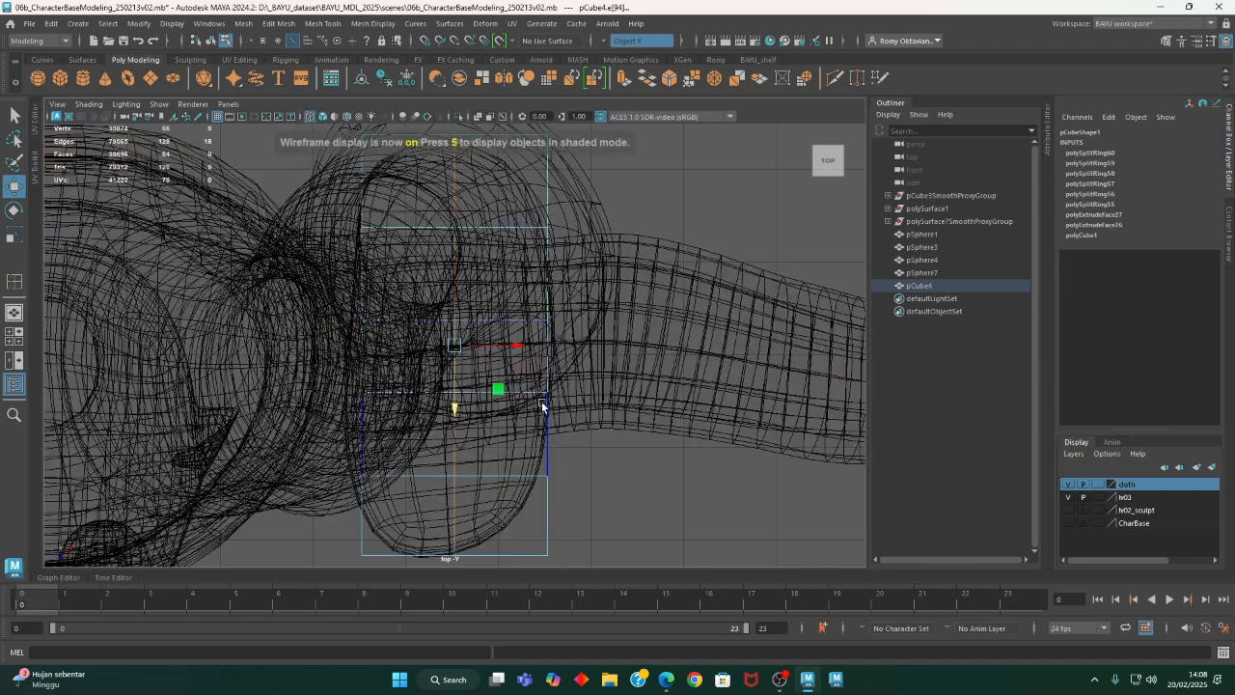
scroll(370, 443, down, 2)
scroll(370, 443, down, 1)
alt+middle_drag(370, 443, 420, 442)
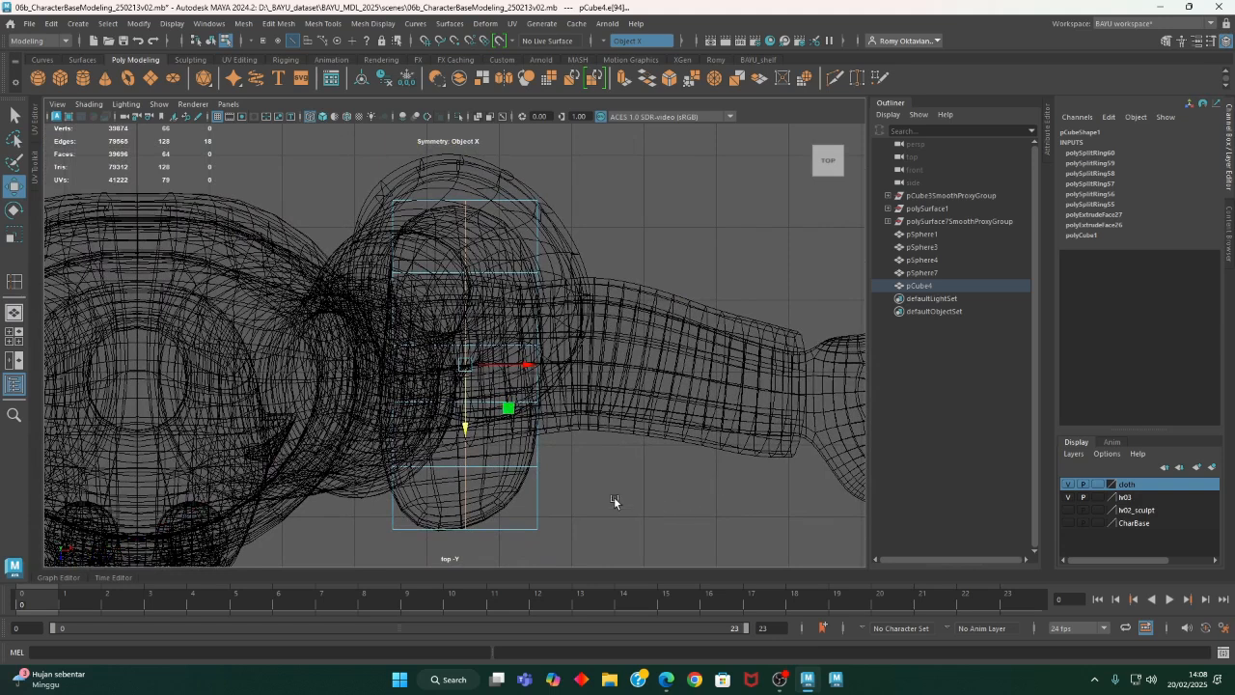
right_drag(671, 187, 617, 186)
drag(577, 172, 564, 265)
alt+middle_drag(595, 517, 598, 424)
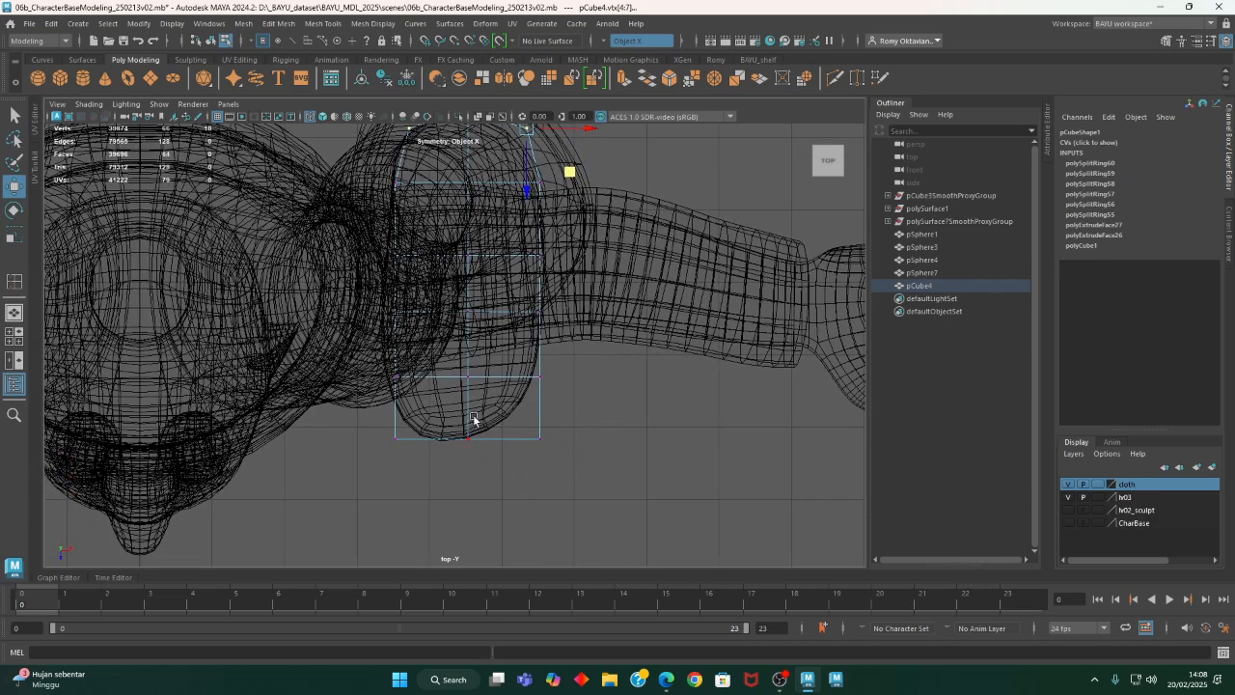
alt+middle_drag(476, 336, 473, 363)
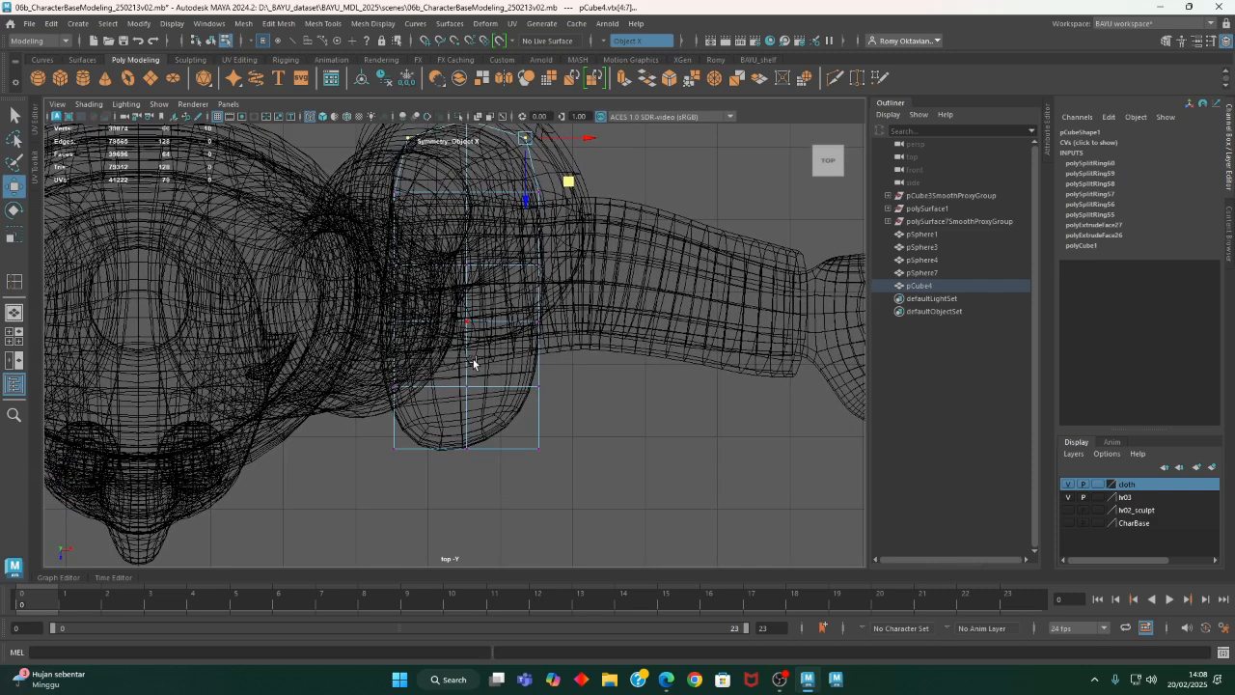
drag(374, 370, 436, 388)
click(606, 41)
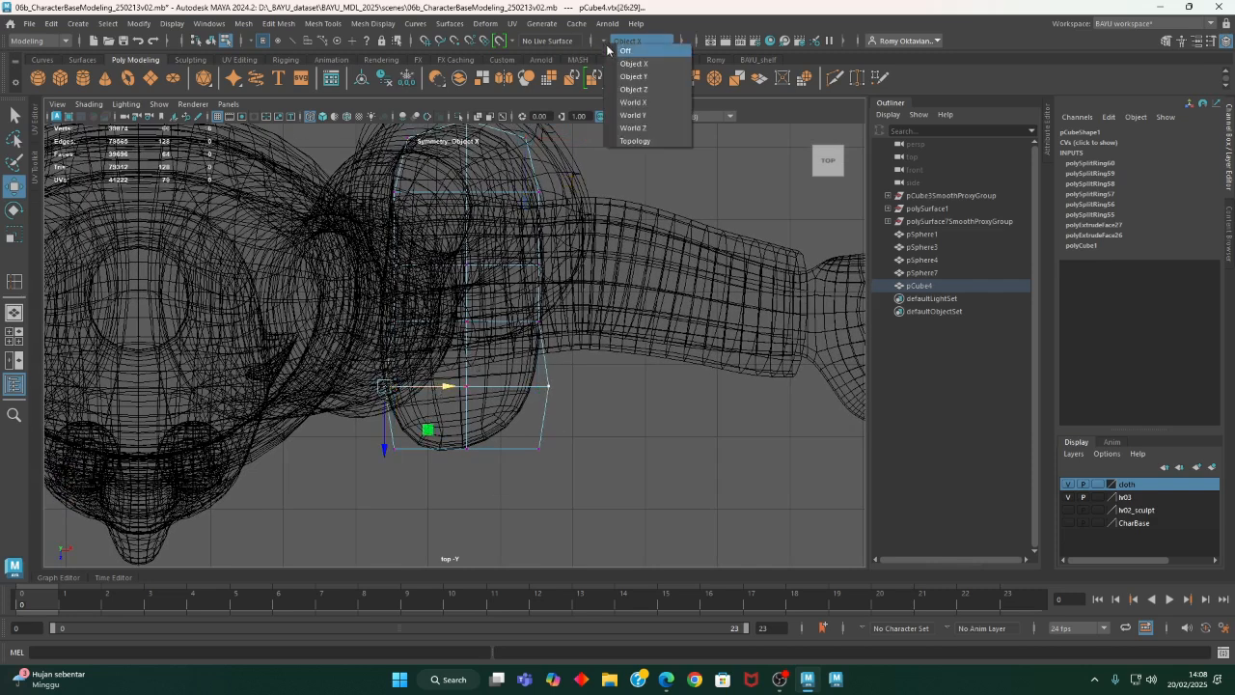
click(632, 48)
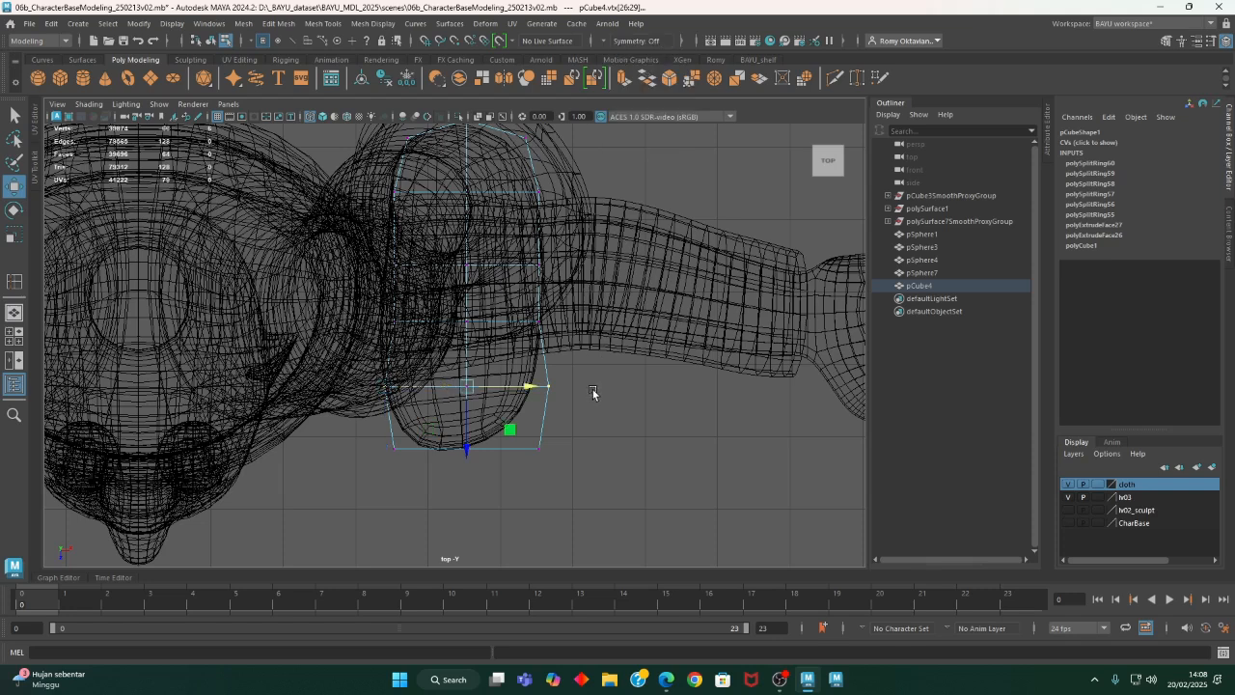
key(ctrl+z)
key(ctrl+z)
key(ctrl+z)
key(ctrl+z)
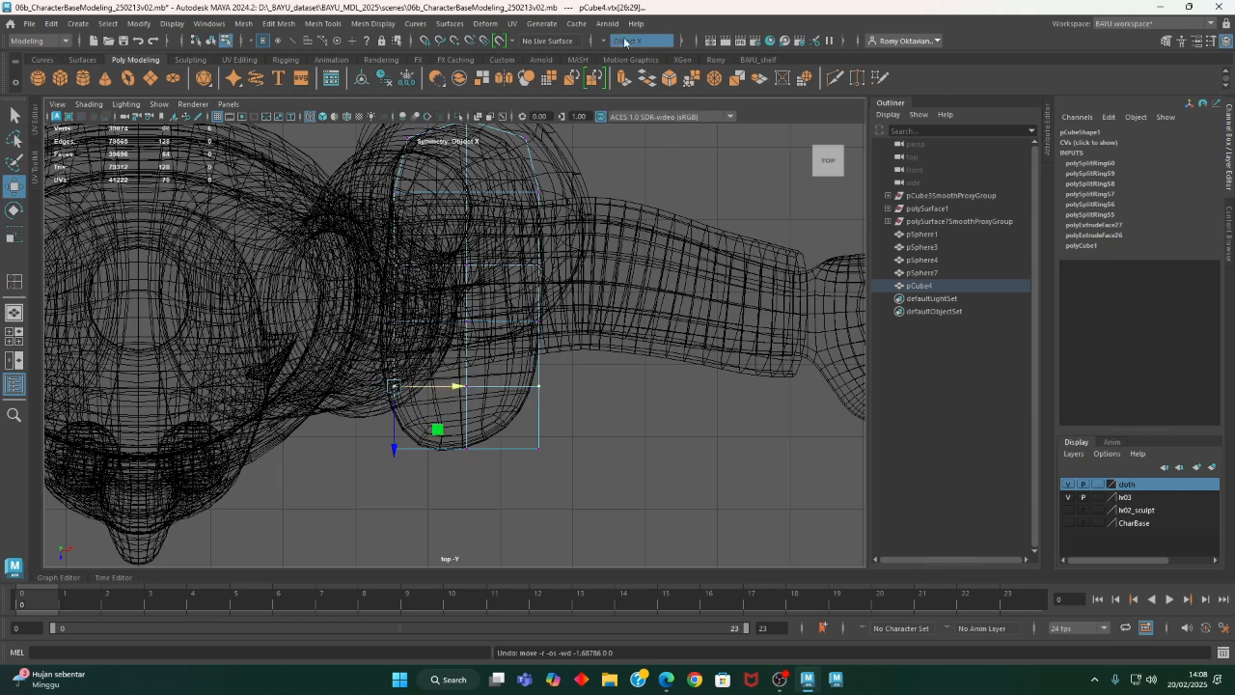
- Turn symmetry off and move the side vertices at the ball and midfoot outward to surround the foot outline
click(625, 43)
click(632, 48)
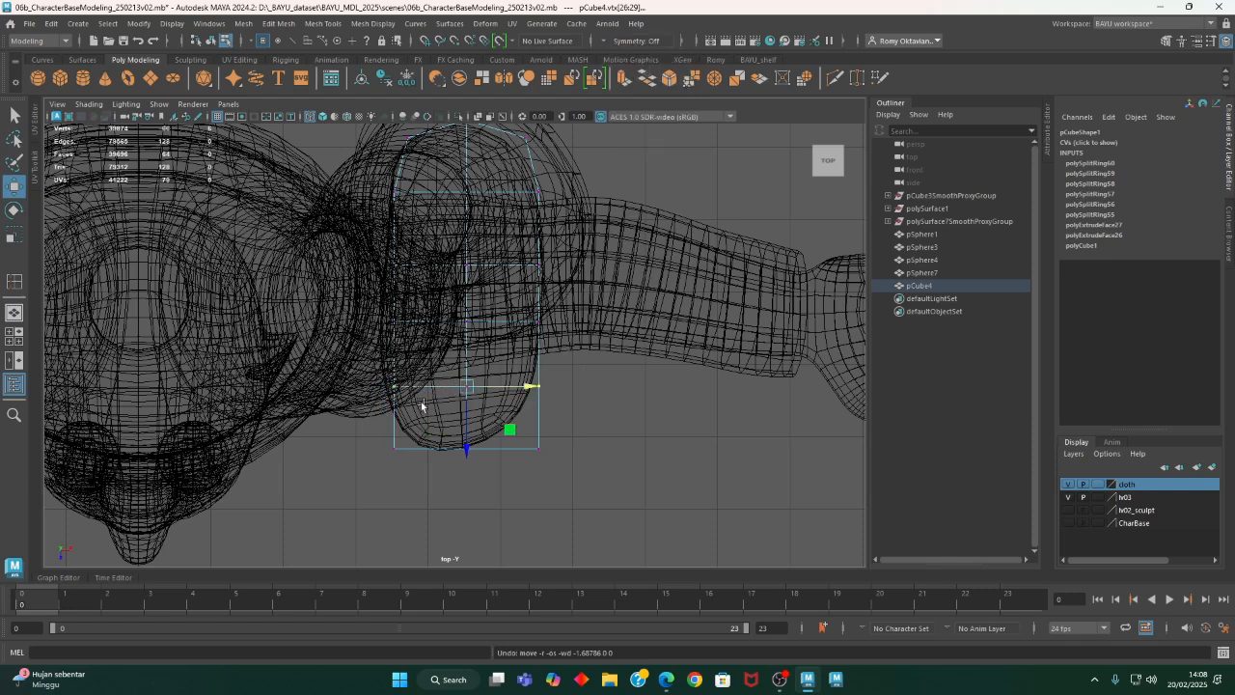
drag(378, 369, 414, 398)
drag(426, 387, 410, 388)
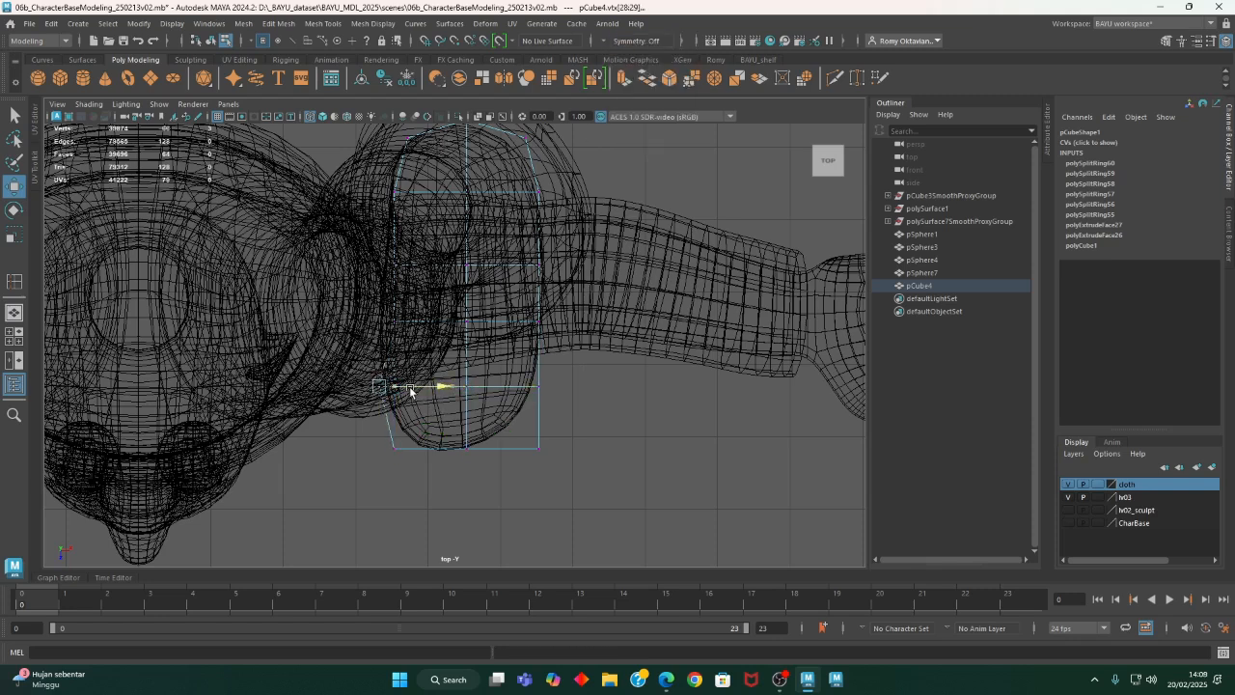
drag(383, 294, 416, 325)
drag(578, 244, 524, 411)
drag(559, 330, 568, 331)
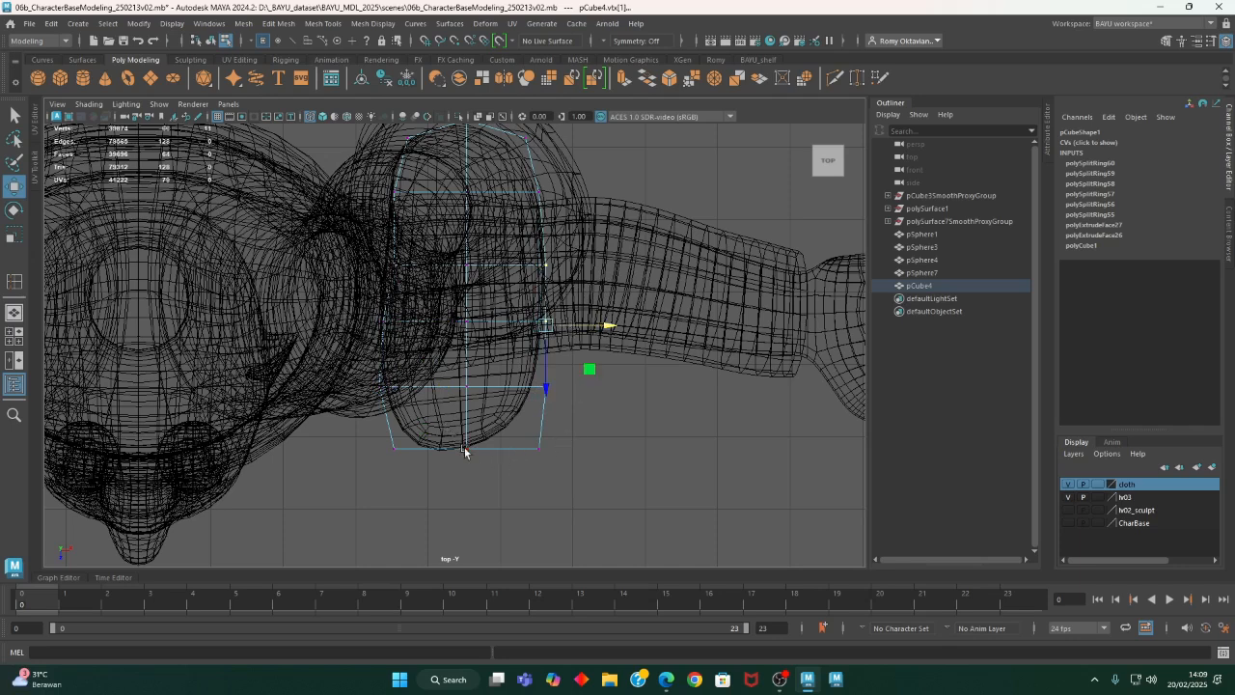
- Move the toe's front centre vertices toward the foot's tip and pull both front corners in to form a rounded toe
drag(454, 429, 486, 500)
drag(375, 431, 400, 428)
drag(525, 423, 571, 483)
middle_drag(571, 484, 555, 472)
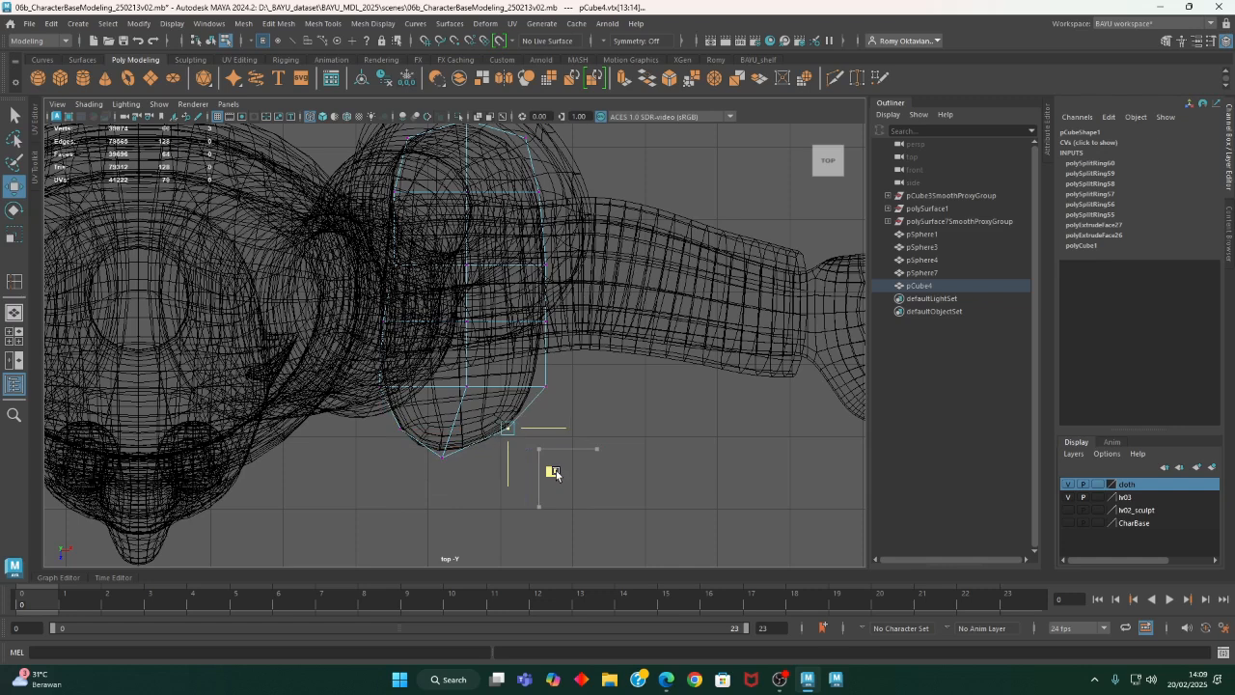
- Pull the outer-side vertices at the ball of the foot inward and shift that row's centre vertices to match
middle_drag(562, 389, 584, 417)
click(467, 382)
middle_drag(510, 431, 500, 424)
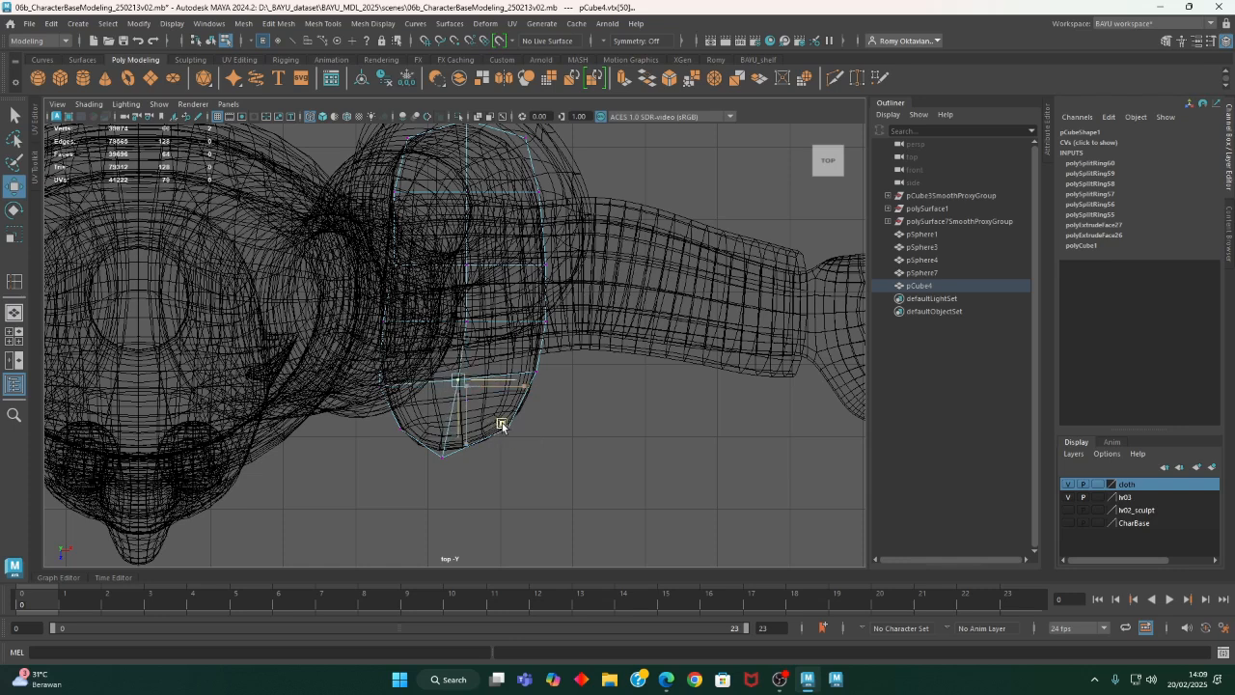
- Shift the two rearmost vertex rows of the heel slightly toward the inner side of the foot
alt+middle_drag(524, 288, 483, 413)
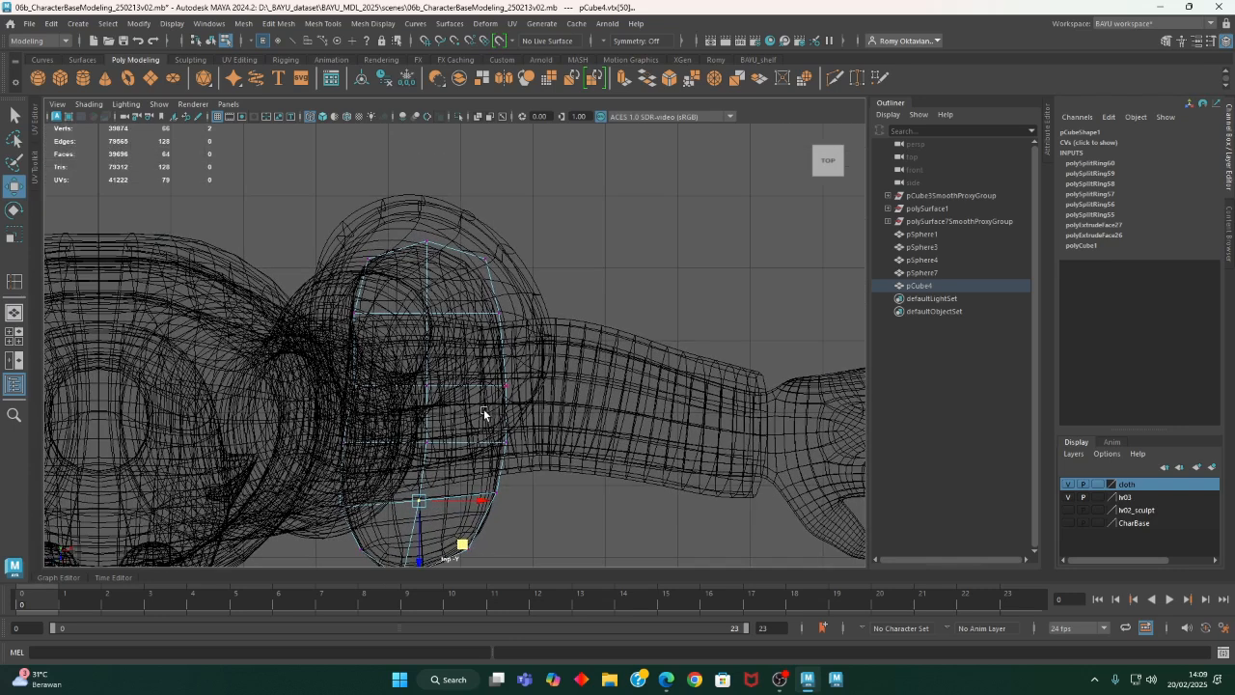
drag(295, 210, 519, 318)
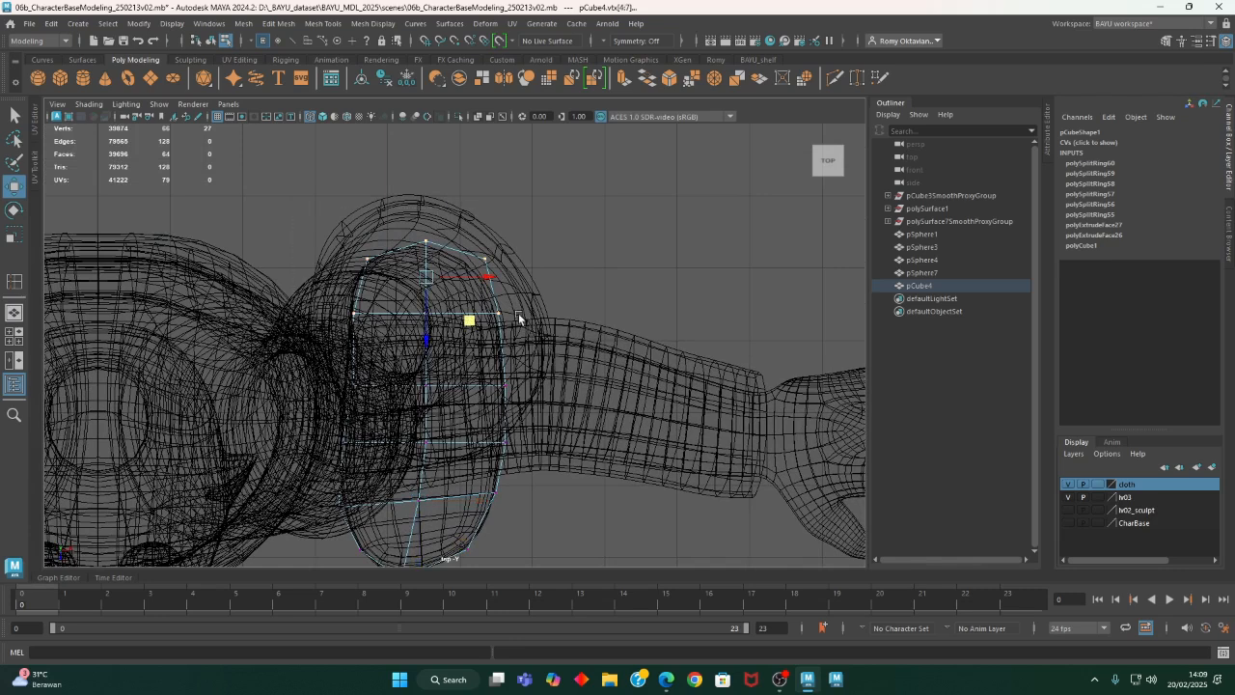
drag(485, 280, 482, 278)
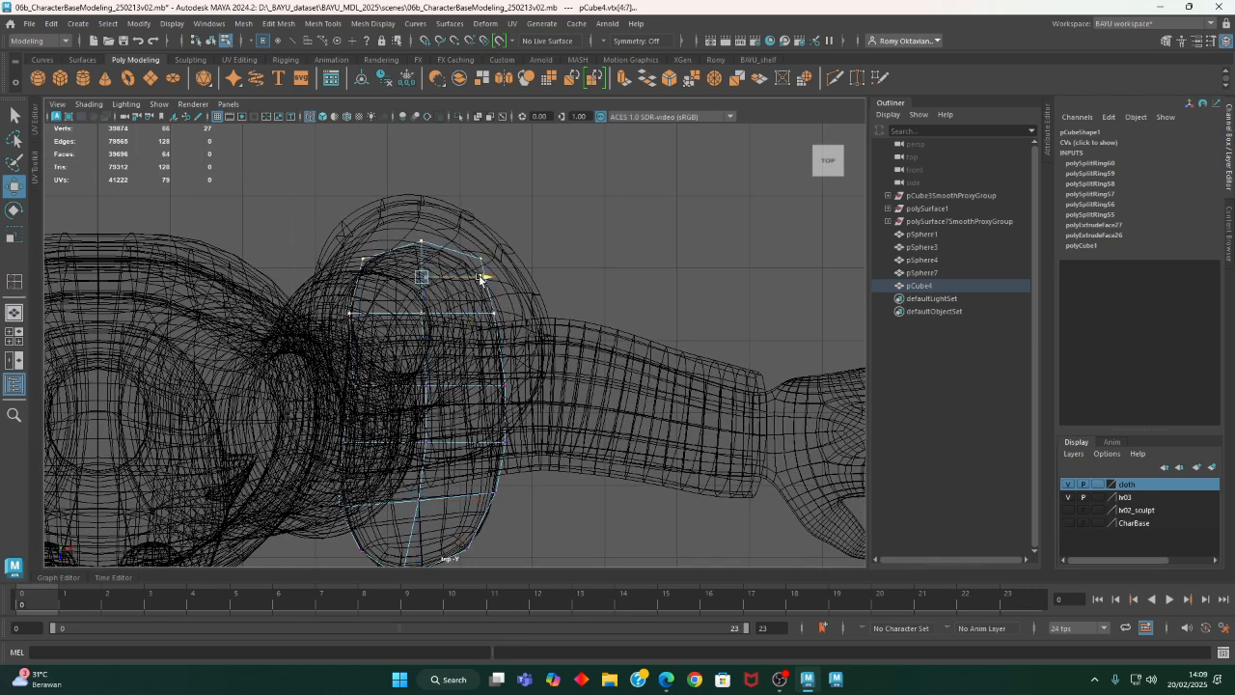
alt+middle_drag(488, 398, 496, 371)
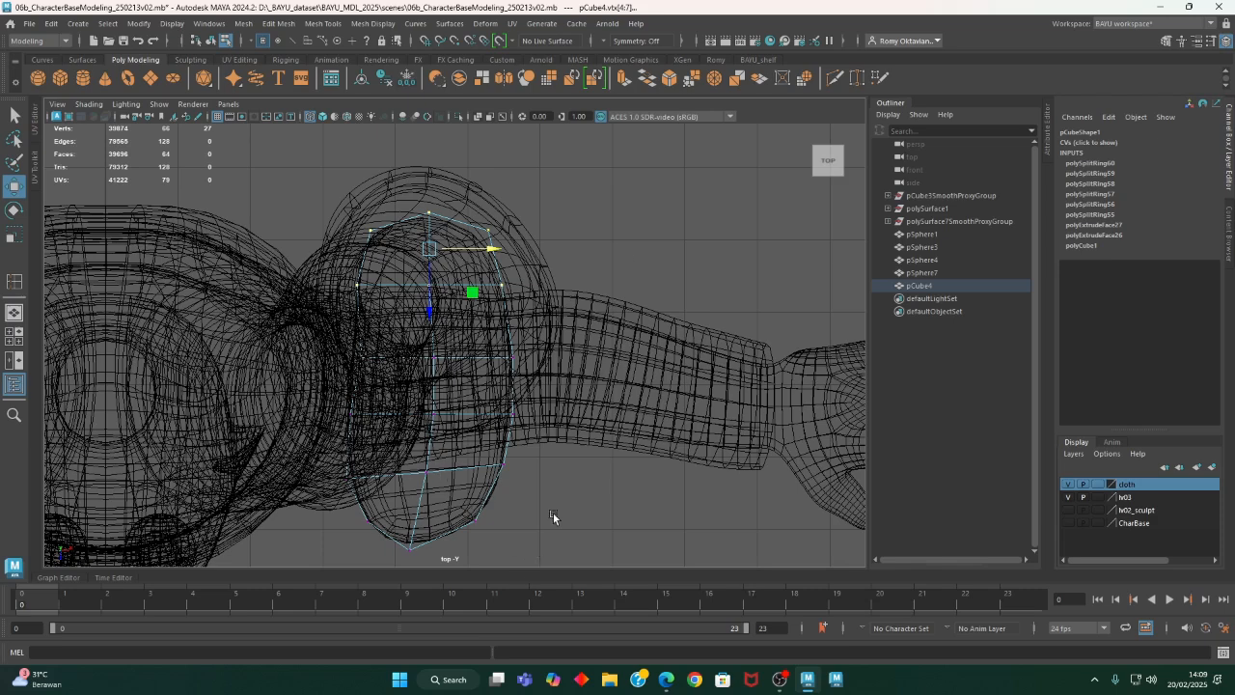
- In the perspective view, hide the cloth layer and toggle the character body's layer off and on to compare the shoe shape
key(space)
key(space)
alt+drag(590, 467, 563, 446)
right_drag(687, 266, 757, 242)
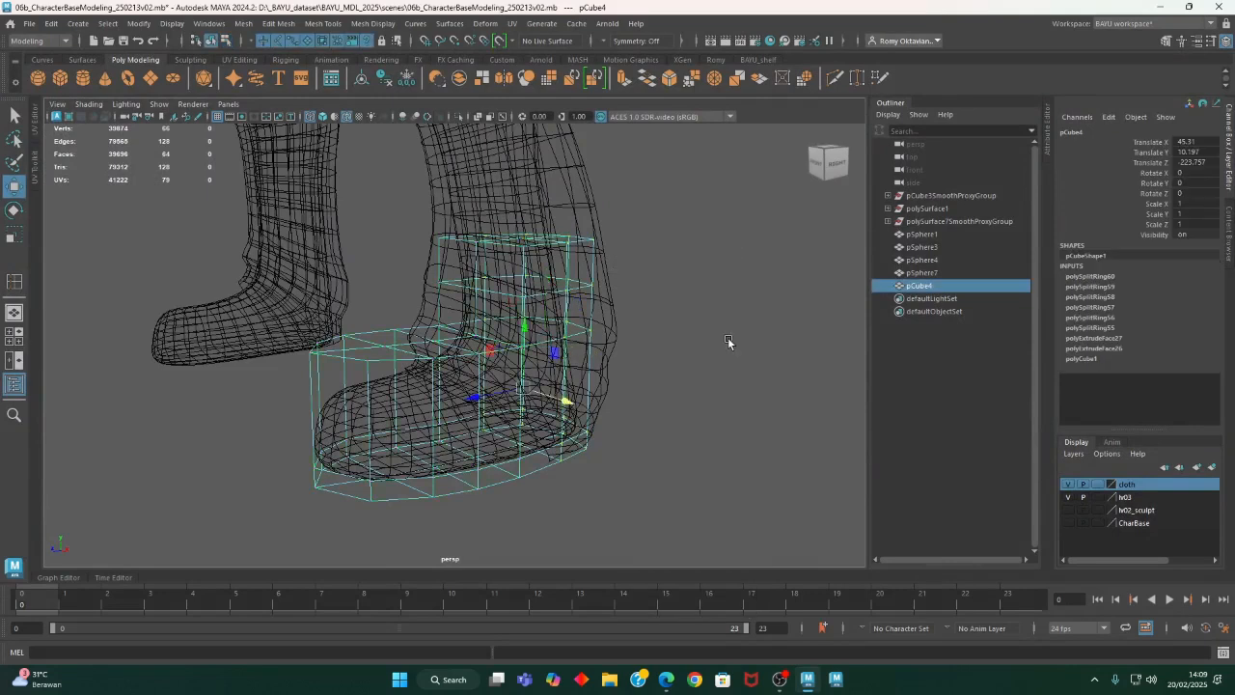
click(1067, 484)
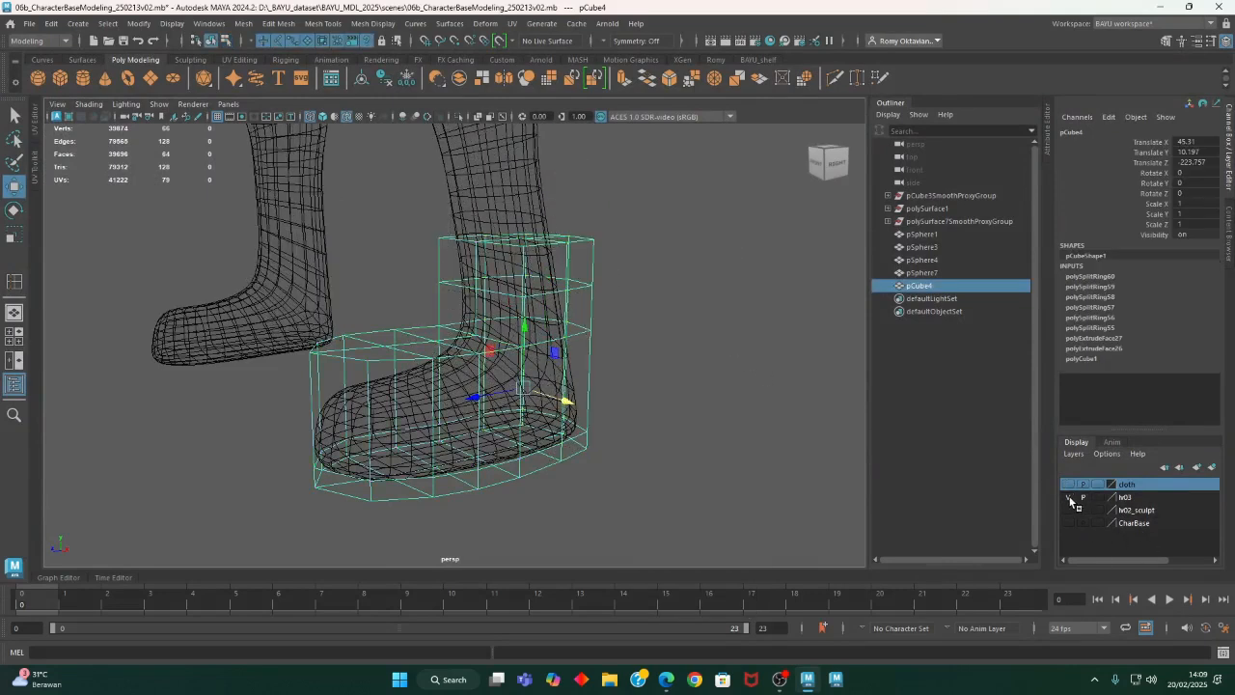
click(1069, 497)
alt+drag(560, 494, 515, 469)
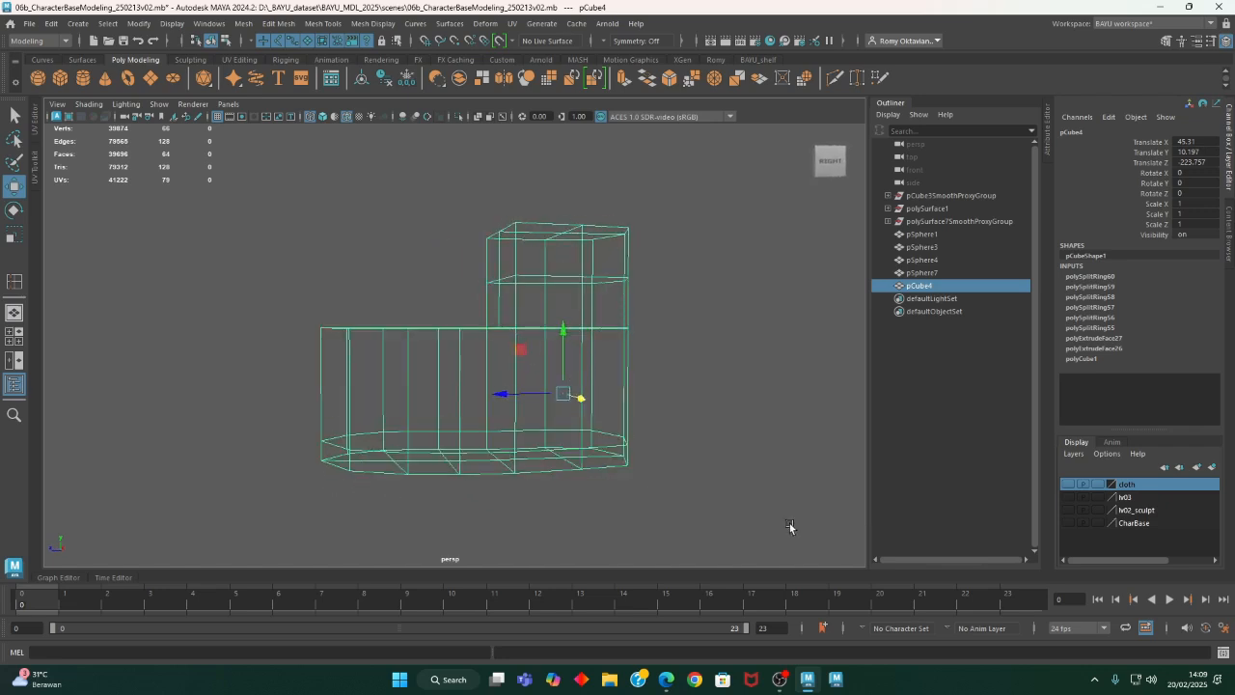
click(1067, 497)
- In the side view, lower the upper vertices from the instep to the toe to follow the foot's profile
alt+drag(721, 484, 683, 481)
alt+drag(607, 404, 609, 405)
right_drag(694, 255, 632, 266)
alt+drag(490, 348, 498, 379)
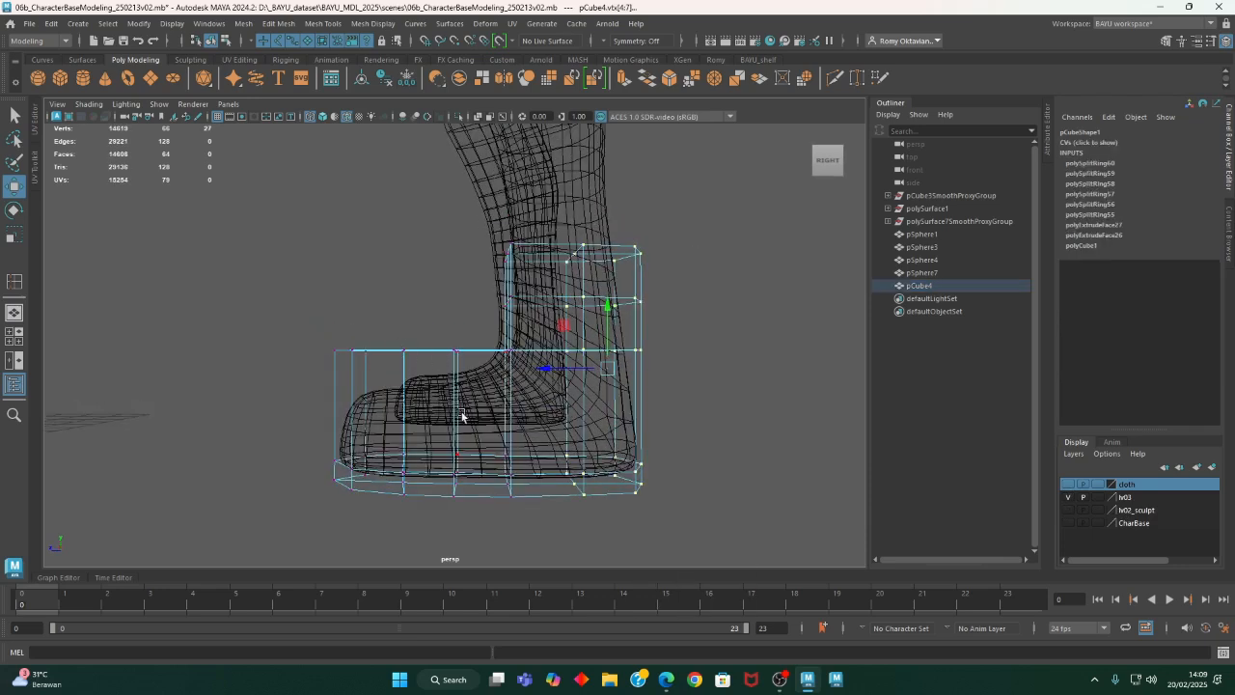
key(space)
key(space)
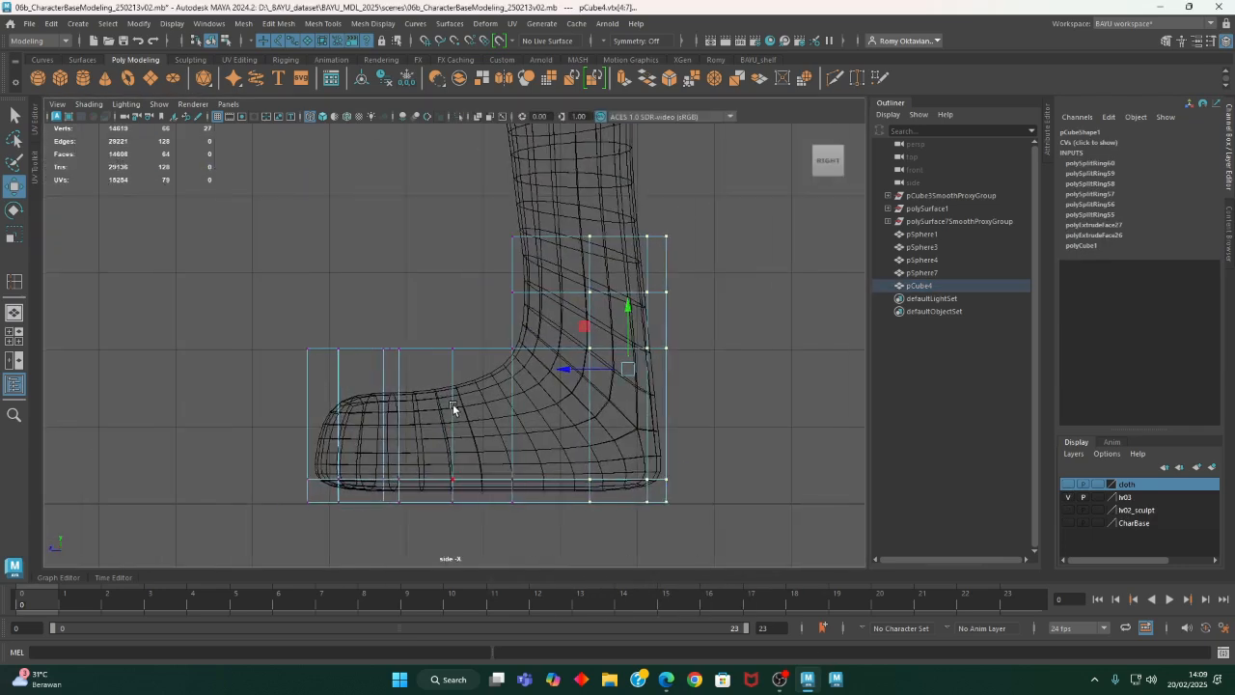
drag(309, 338, 476, 395)
drag(378, 317, 377, 356)
drag(249, 348, 428, 435)
drag(355, 354, 354, 367)
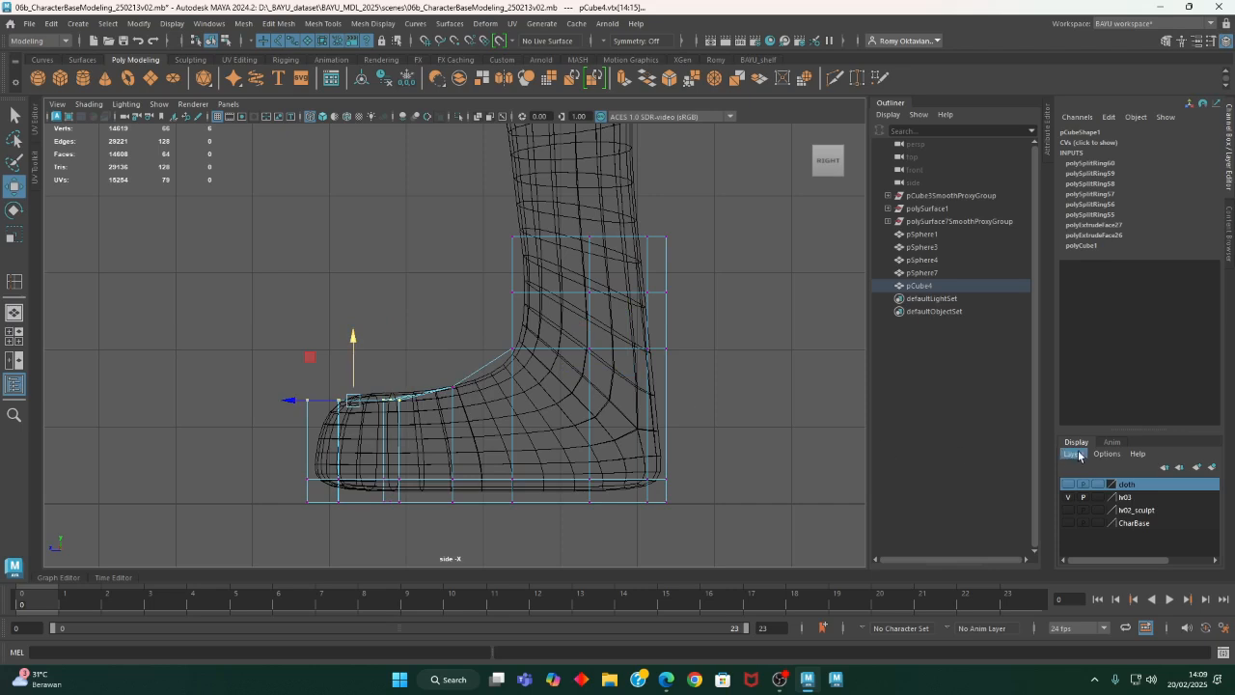
- Hide the character body's layer and display the shoe block alone in the shaded perspective view
click(1068, 499)
key(space)
key(space)
mouse_move(582, 347)
alt+mouse_down()
mouse_move(583, 450)
mouse_move(598, 433)
mouse_move(511, 460)
alt+mouse_up()
key(5)
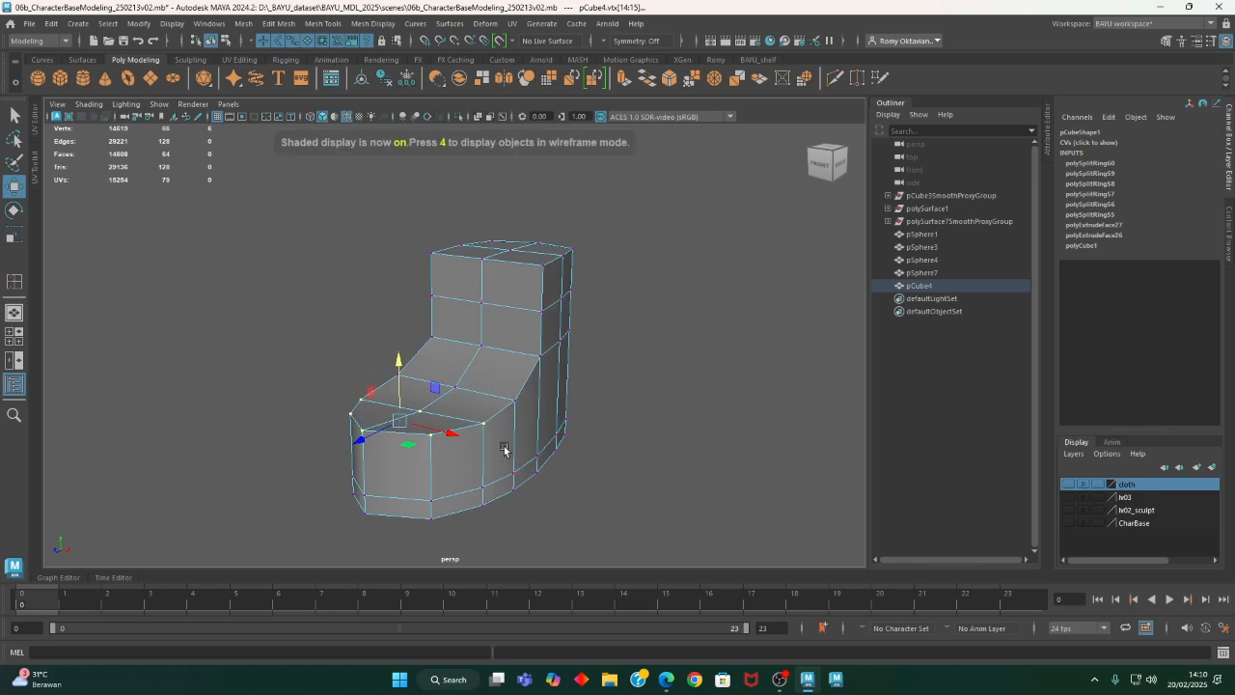
mouse_move(529, 443)
alt+mouse_down()
mouse_move(393, 422)
mouse_move(483, 414)
mouse_move(496, 431)
mouse_move(485, 431)
mouse_move(519, 441)
alt+mouse_up()
- Lower the upper side edges along both sides of the instep below the centre line
right_drag(668, 297, 623, 295)
click(618, 386)
click(531, 356)
shift+click(499, 390)
shift+click(461, 408)
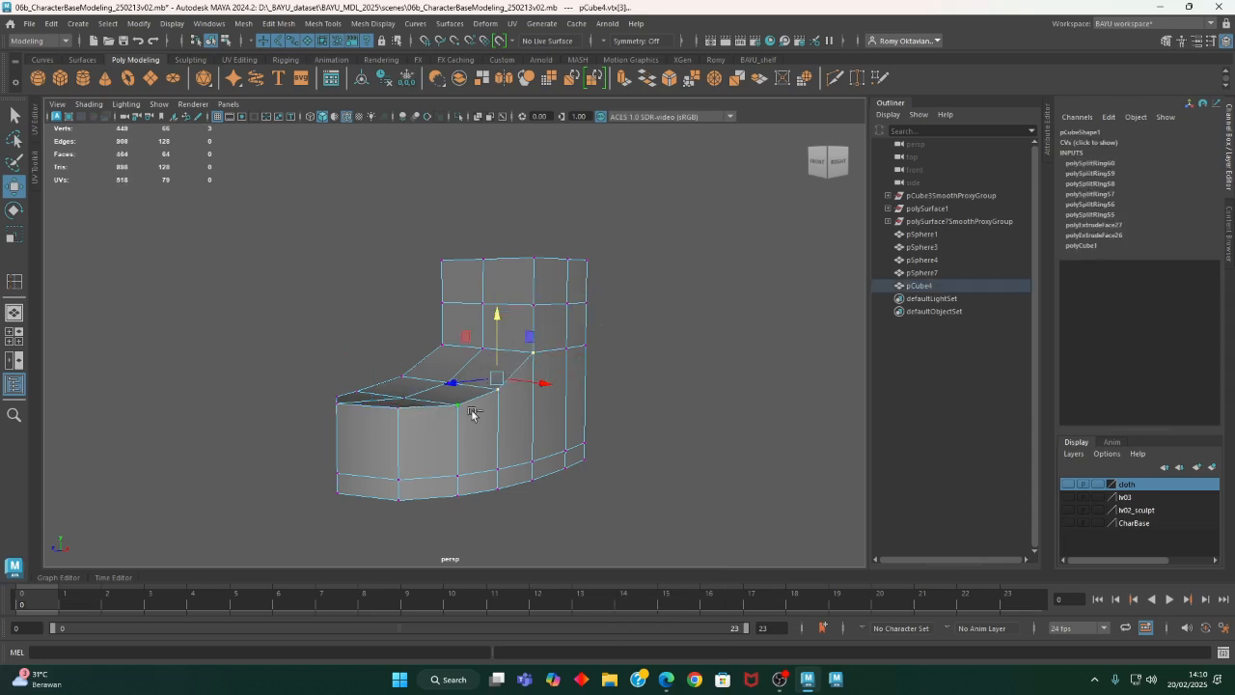
right_drag(709, 321, 705, 262)
click(530, 366)
alt+drag(516, 374, 494, 417)
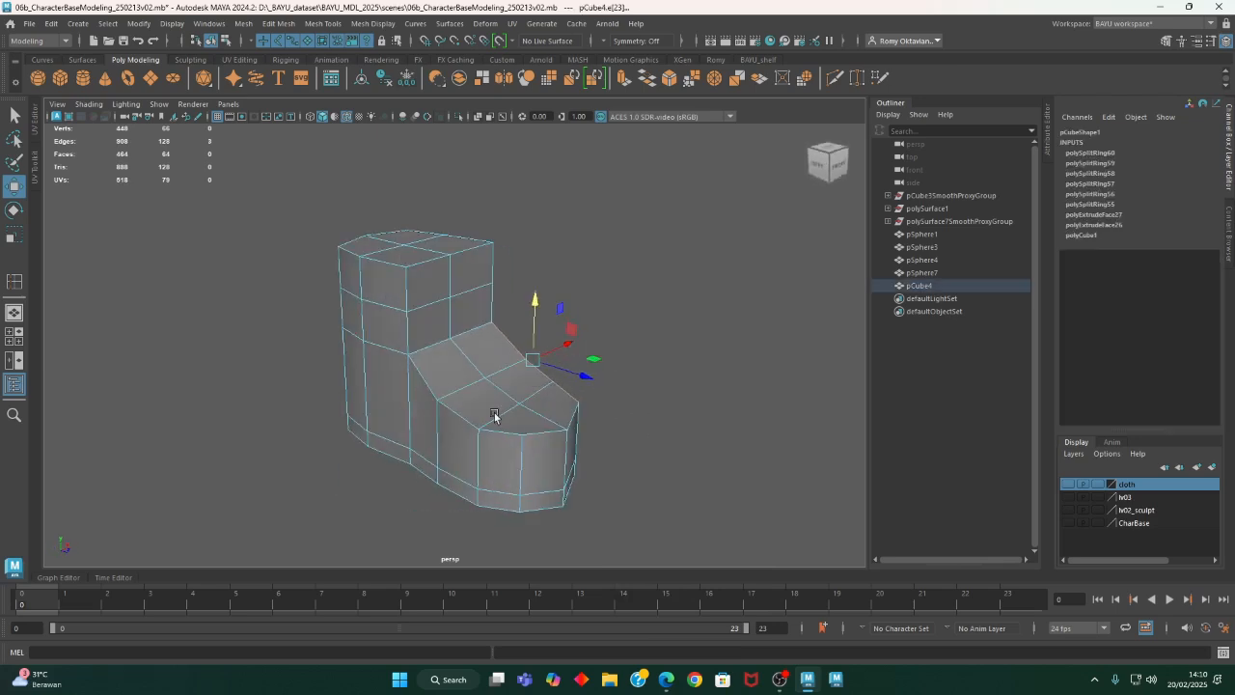
shift+click(433, 383)
shift+click(546, 439)
shift+click(574, 420)
alt+drag(575, 448, 617, 421)
- Lower the upper side edges at the toe and refine the crosswise instep edge to round the shoe's top
drag(516, 342, 448, 442)
click(408, 453)
alt+drag(362, 452, 443, 461)
shift+click(422, 454)
alt+drag(524, 468, 398, 439)
drag(360, 363, 377, 384)
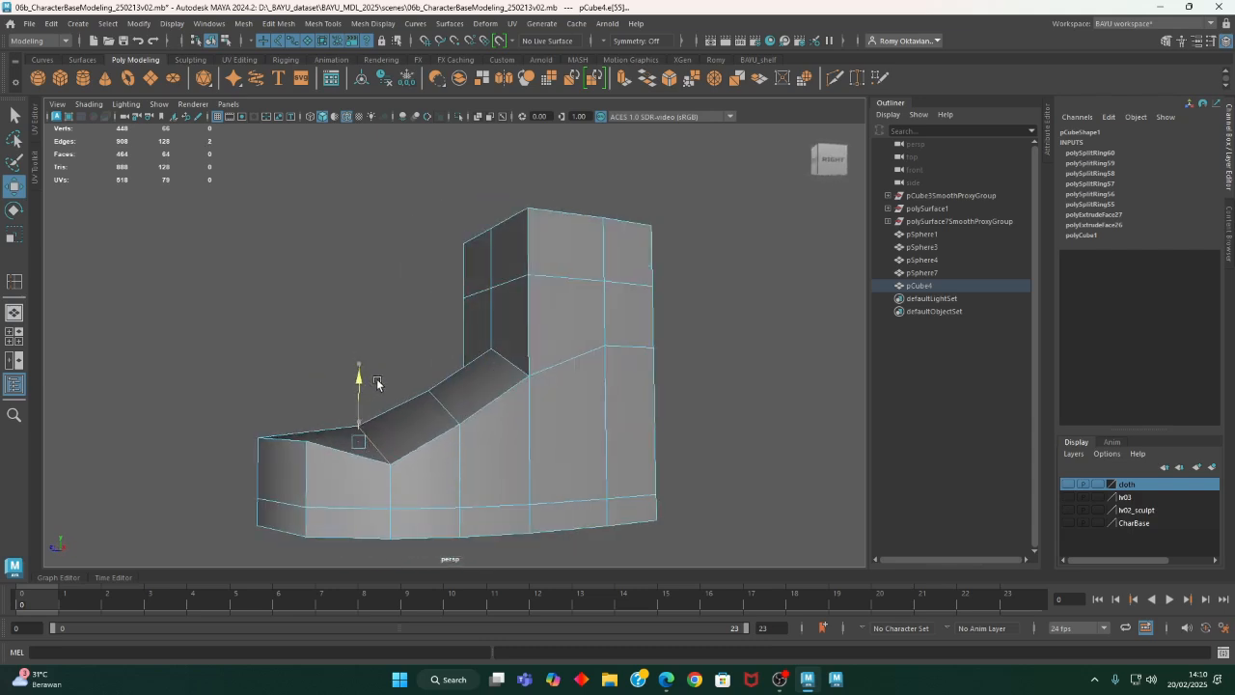
click(445, 413)
alt+drag(403, 436, 517, 465)
shift+click(461, 426)
alt+drag(461, 427, 606, 470)
- Select the ankle's front corner edges on both sides and move them back, leaving the centre edges forward
click(546, 335)
shift+click(553, 393)
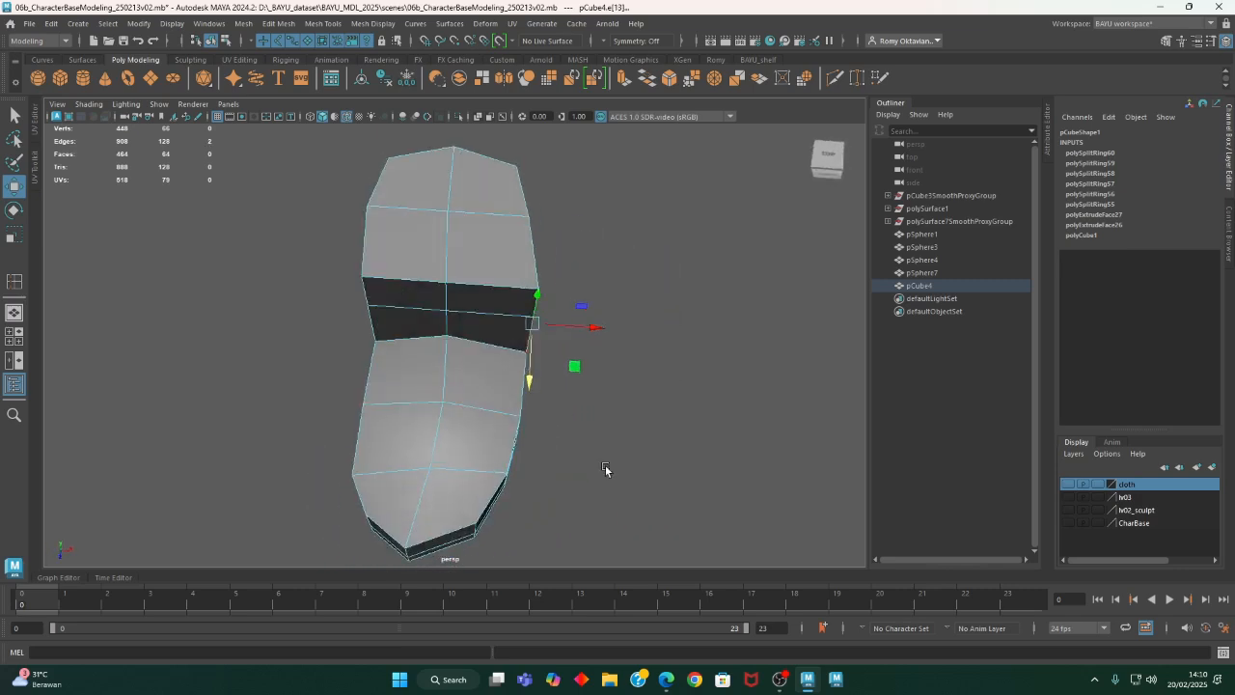
alt+drag(390, 337, 383, 303)
shift+click(356, 315)
shift+click(360, 361)
alt+drag(420, 378, 486, 442)
drag(447, 360, 446, 352)
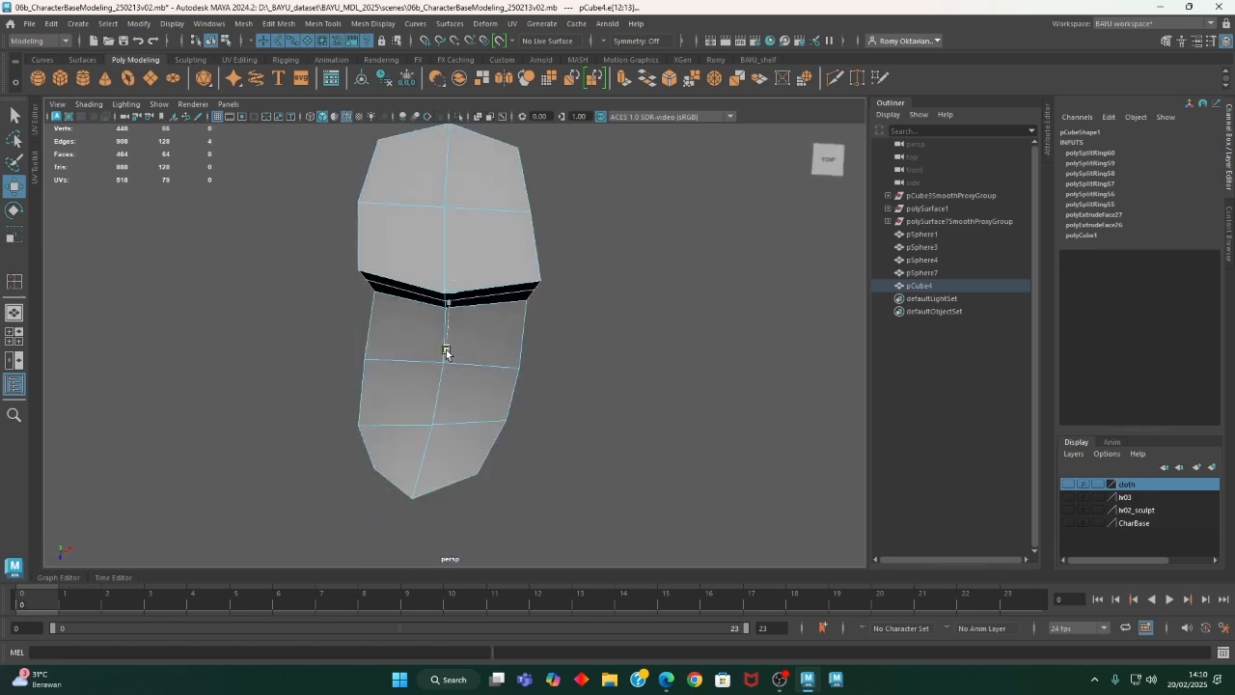
- Scale the selected front corner edges closer together to narrow the front of the ankle
key(r)
drag(509, 295, 496, 291)
alt+drag(477, 248, 551, 441)
key(w)
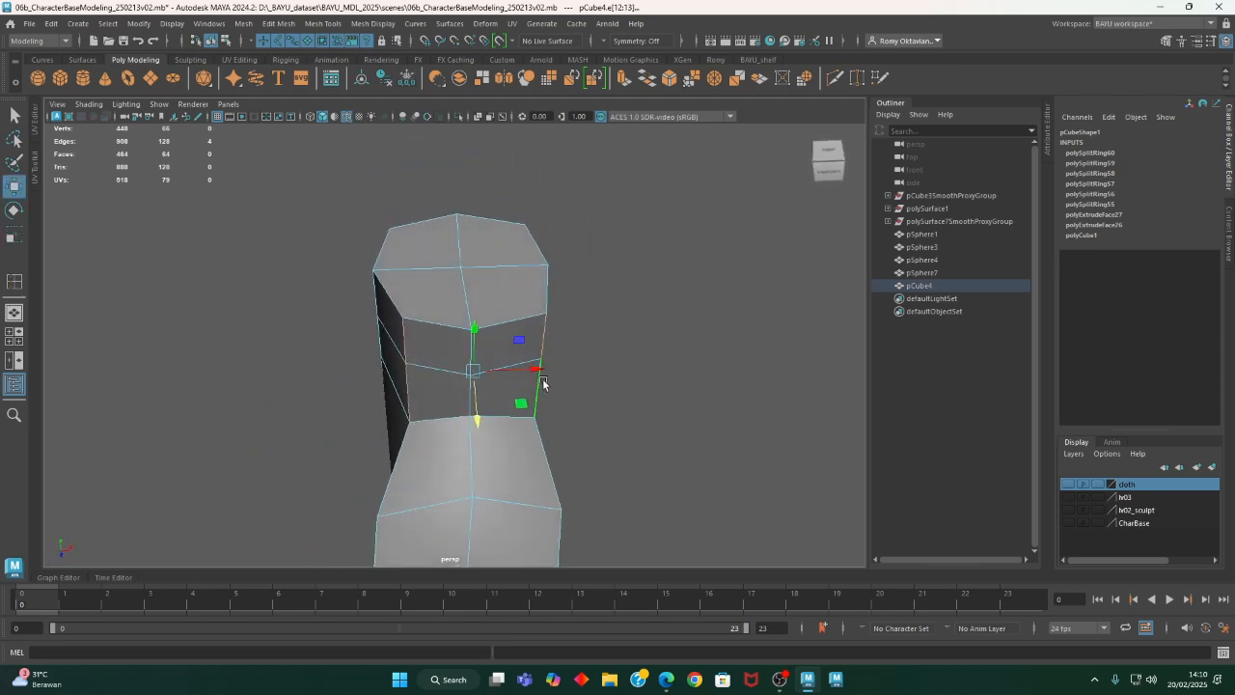
drag(538, 374, 496, 414)
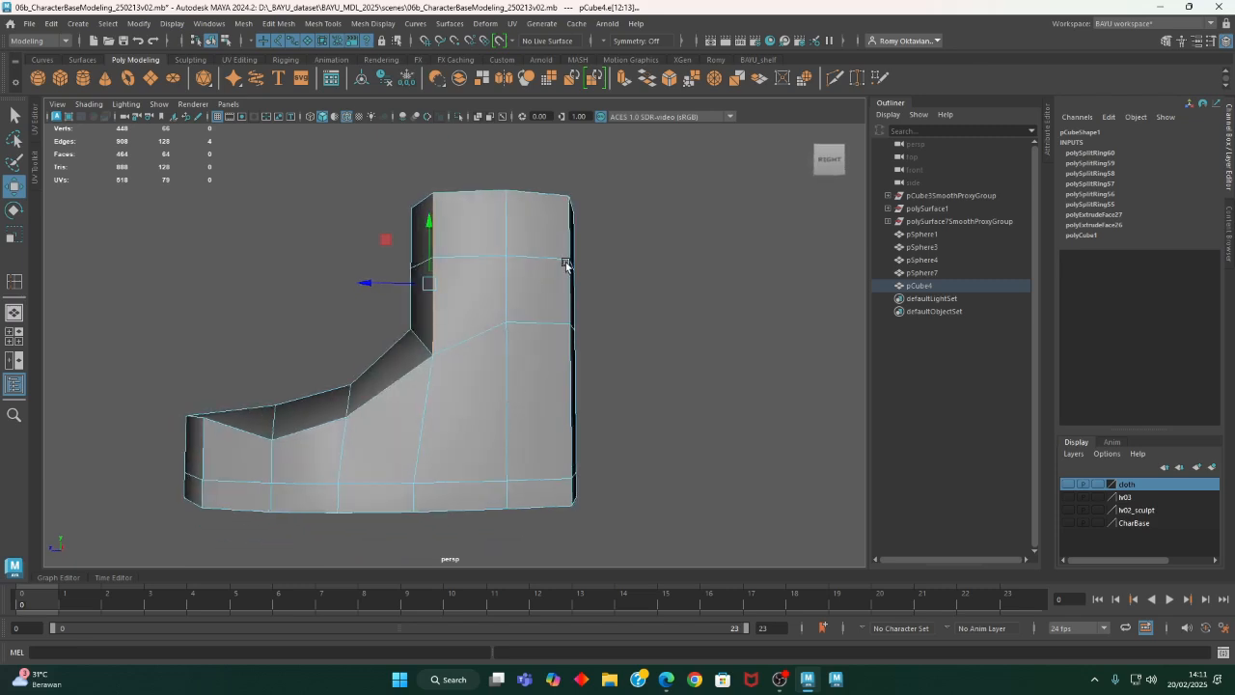
- Select the edge loop around the middle of the ankle and scale it inward
right_drag(624, 224, 625, 195)
click(657, 263)
double_click(554, 259)
alt+drag(554, 260, 640, 381)
key(r)
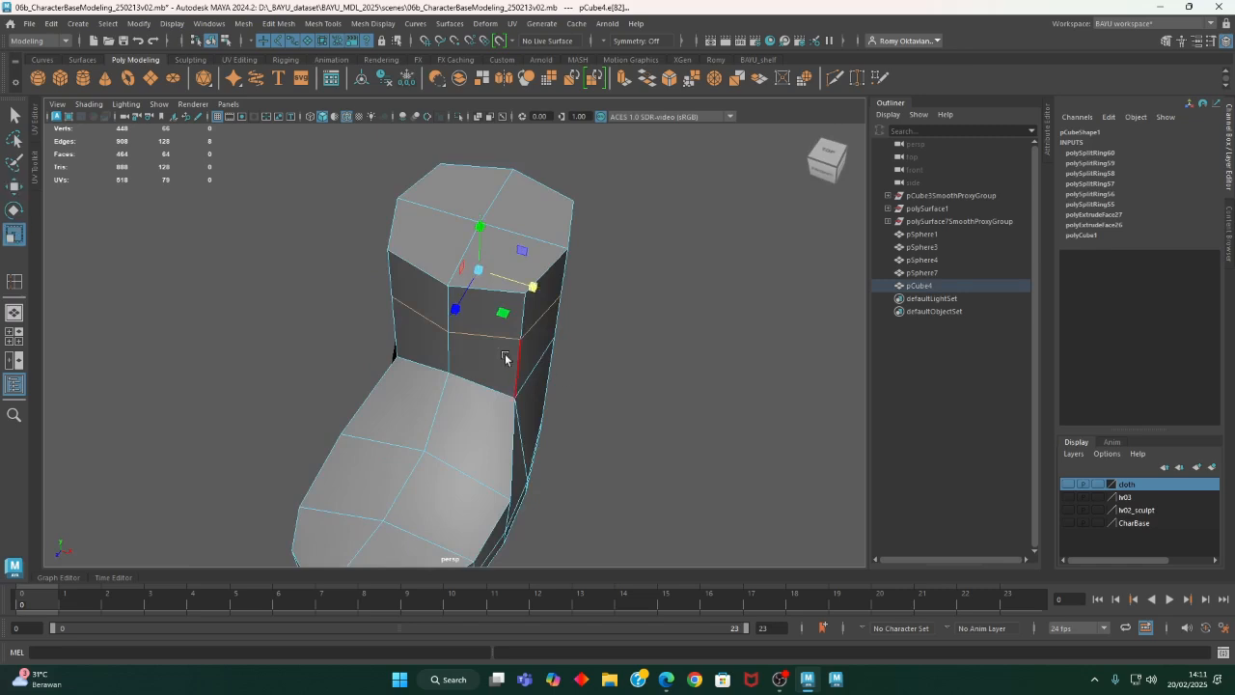
drag(507, 319, 504, 317)
- Move the centre vertex where the ankle's front meets the instep slightly down and forward
alt+drag(565, 399, 473, 367)
right_drag(349, 290, 323, 291)
click(412, 337)
alt+drag(412, 338, 402, 361)
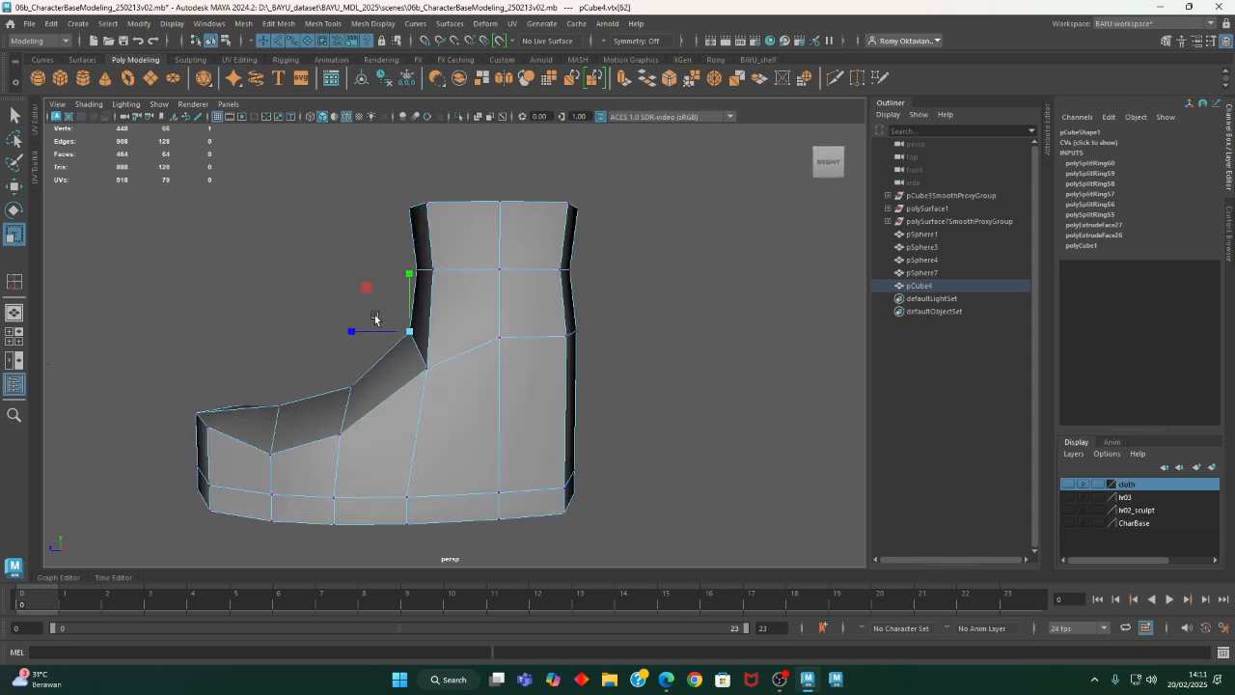
key(w)
drag(362, 291, 358, 307)
- Select the upper edge vertices on both sides of the forefoot behind the toe and adjust their height together
alt+drag(408, 365, 582, 468)
click(311, 426)
shift+click(596, 444)
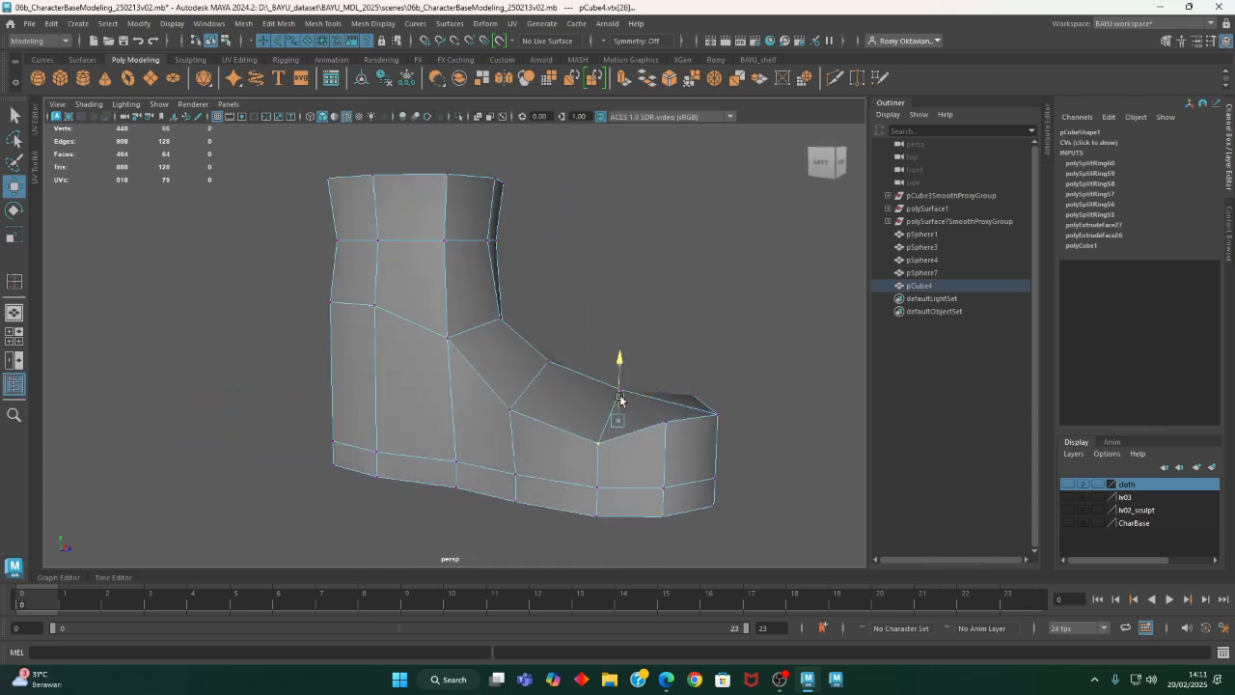
alt+drag(619, 399, 529, 437)
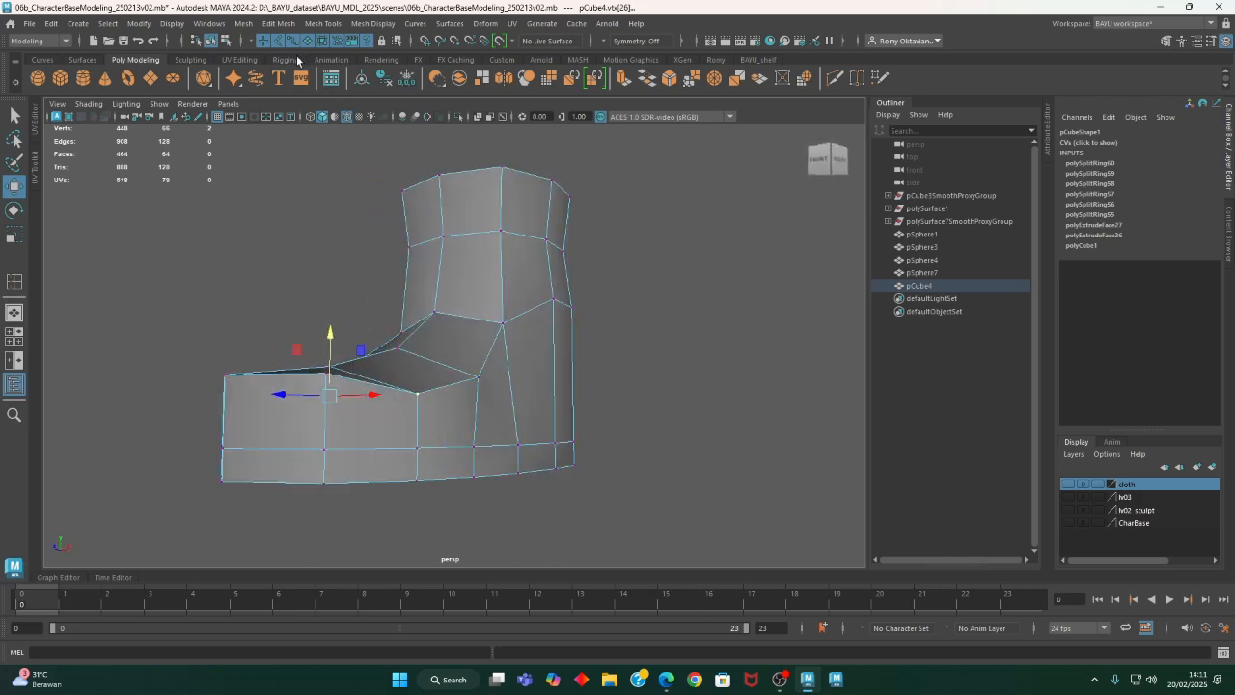
- Insert an edge loop around the shoe just above the sole line and scale it outward to bulge the sides
click(325, 24)
click(372, 122)
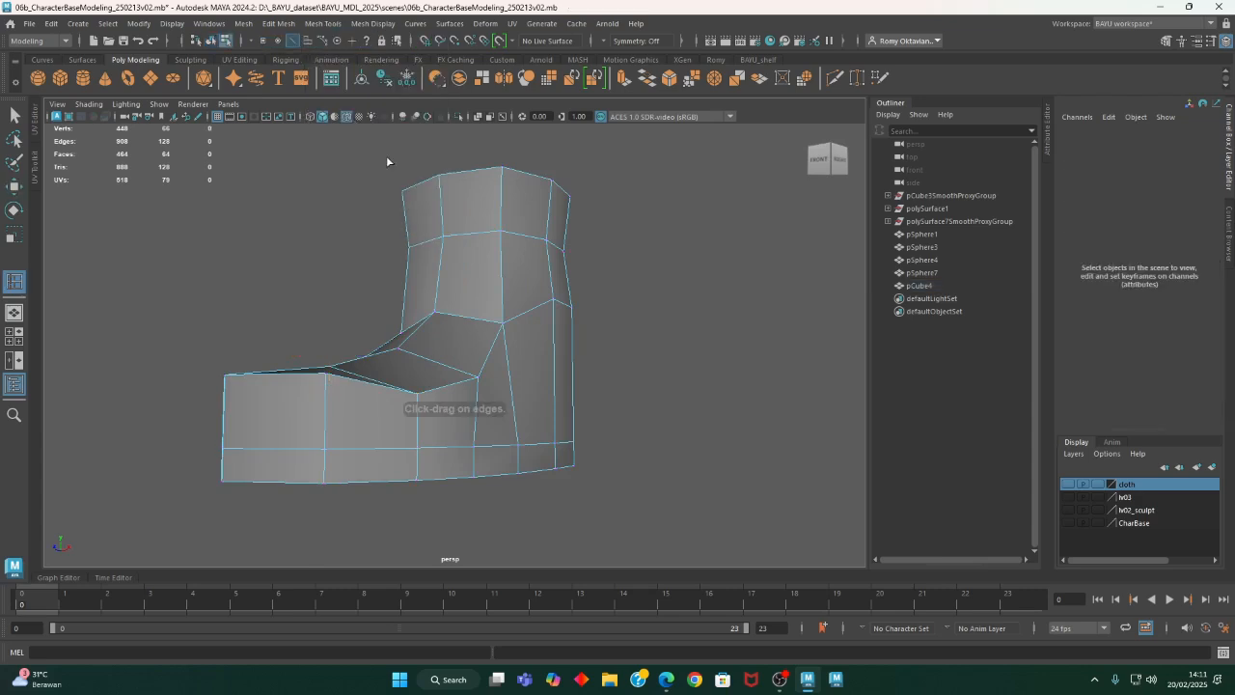
alt+drag(448, 443, 605, 399)
click(483, 461)
click(485, 467)
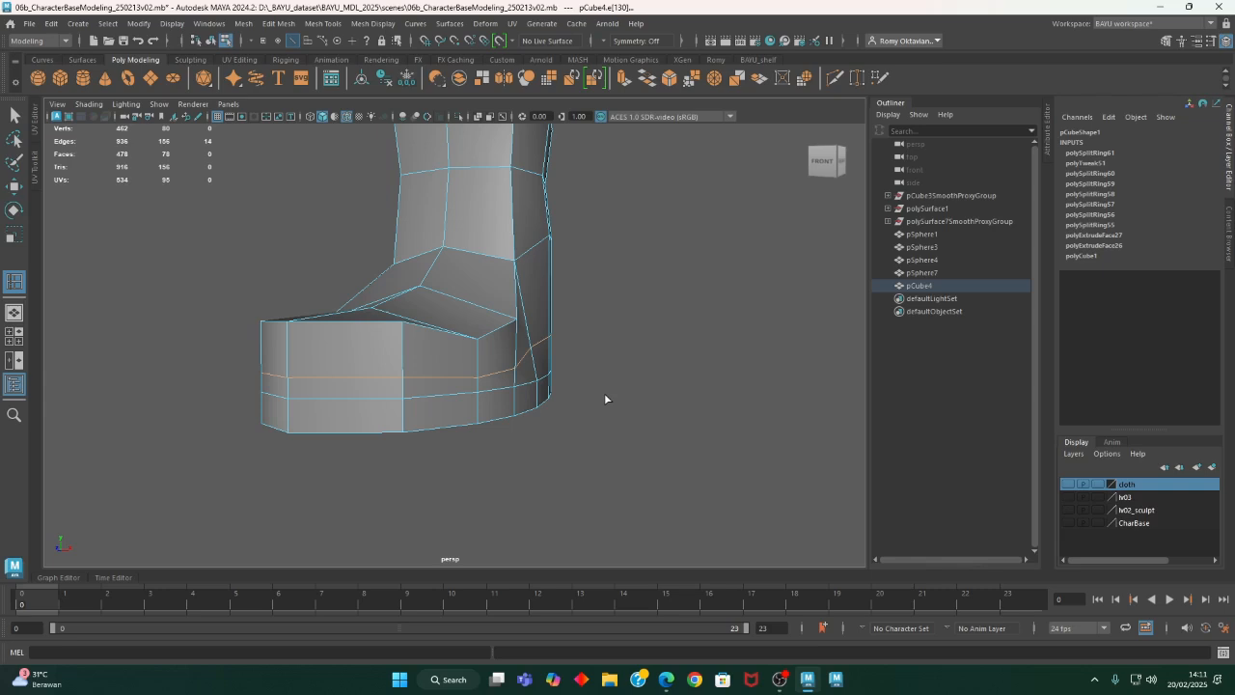
alt+drag(612, 391, 583, 394)
key(r)
click(473, 373)
- Move the heel edges of the new loop backward and up to round out the heel
shift+click(544, 363)
key(w)
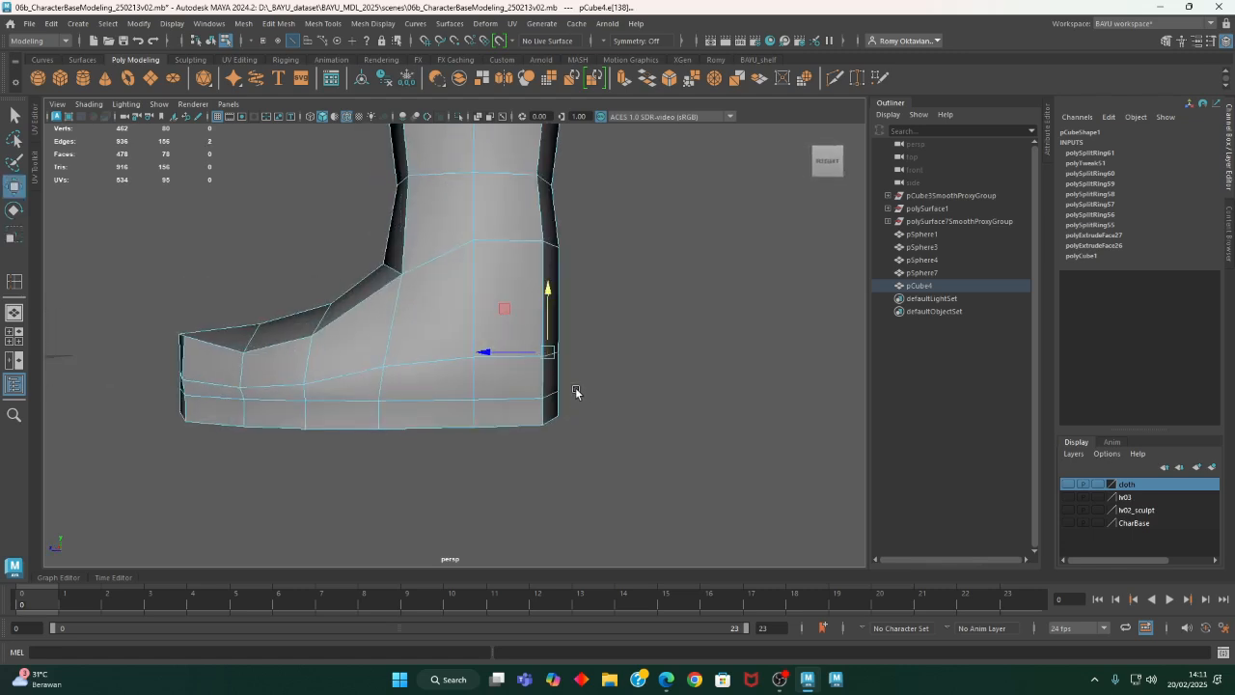
drag(500, 352, 508, 355)
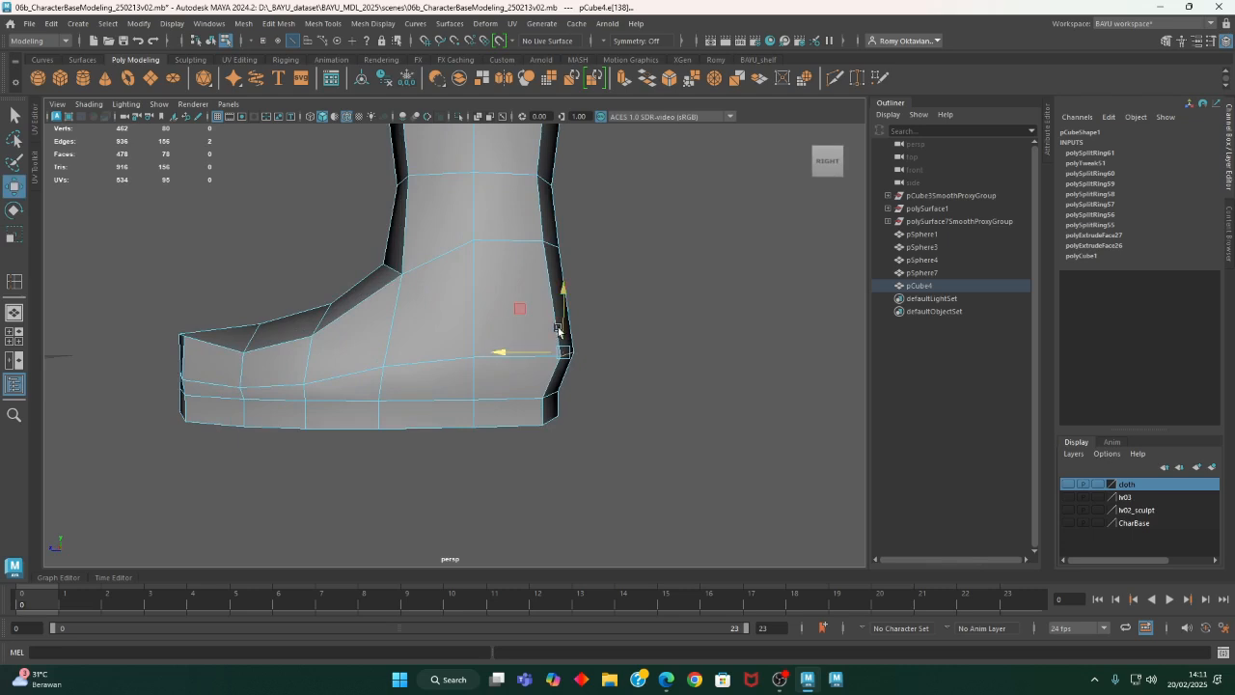
drag(565, 319, 567, 291)
- Raise the loop's side edges below the ankle on both sides of the shoe
click(425, 365)
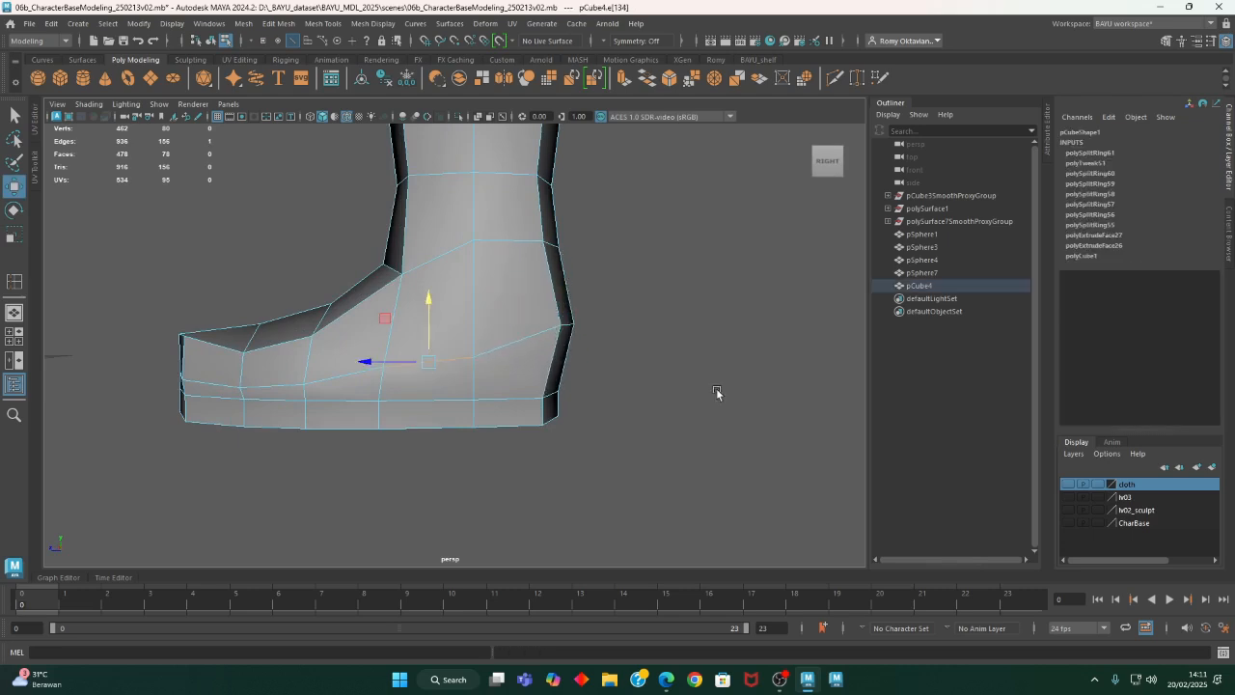
alt+drag(717, 391, 419, 408)
drag(474, 335, 479, 306)
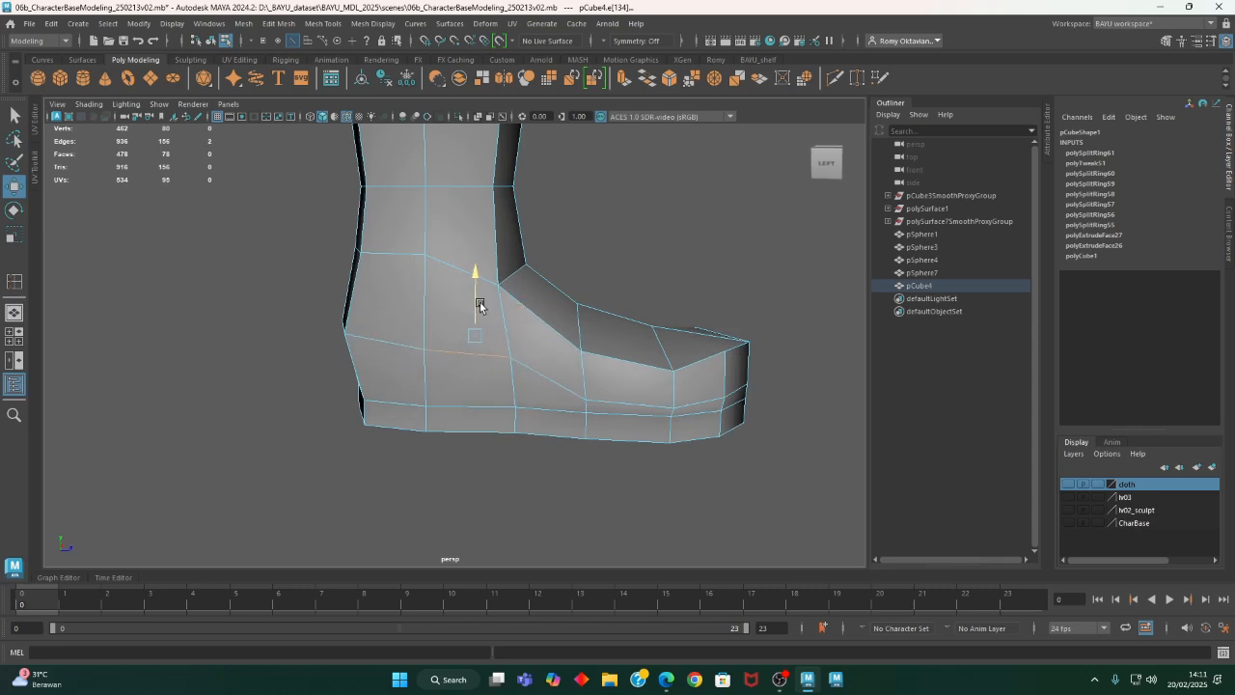
- Return the shoe to object mode and create a Subdiv Proxy of it
alt+drag(608, 409, 656, 395)
scroll(656, 395, down, 3)
right_click(478, 228)
click(538, 208)
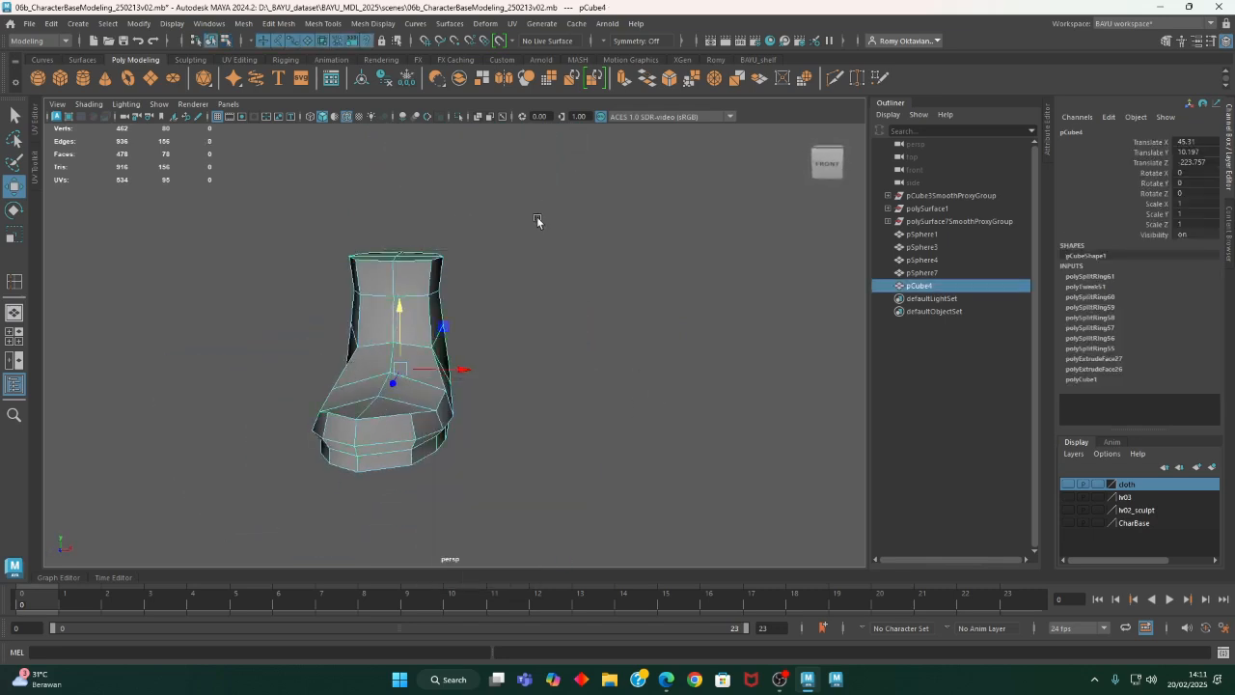
alt+drag(538, 221, 533, 336)
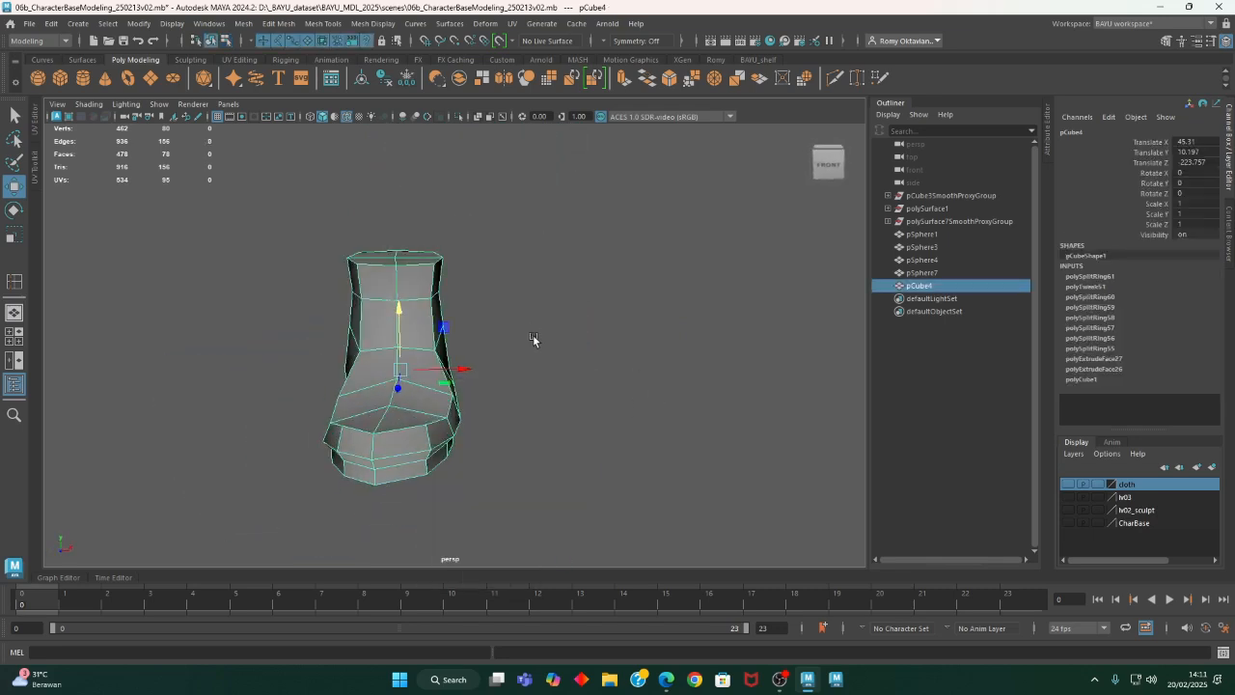
click(244, 23)
mouse_move(357, 338)
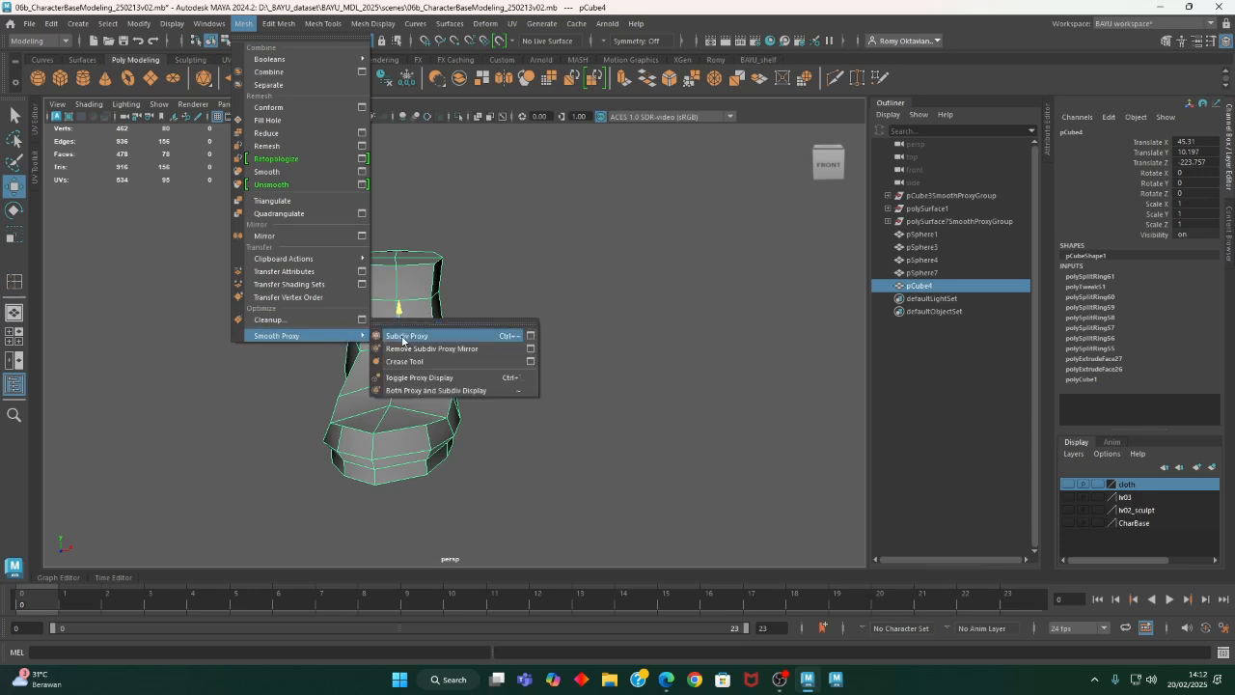
click(398, 336)
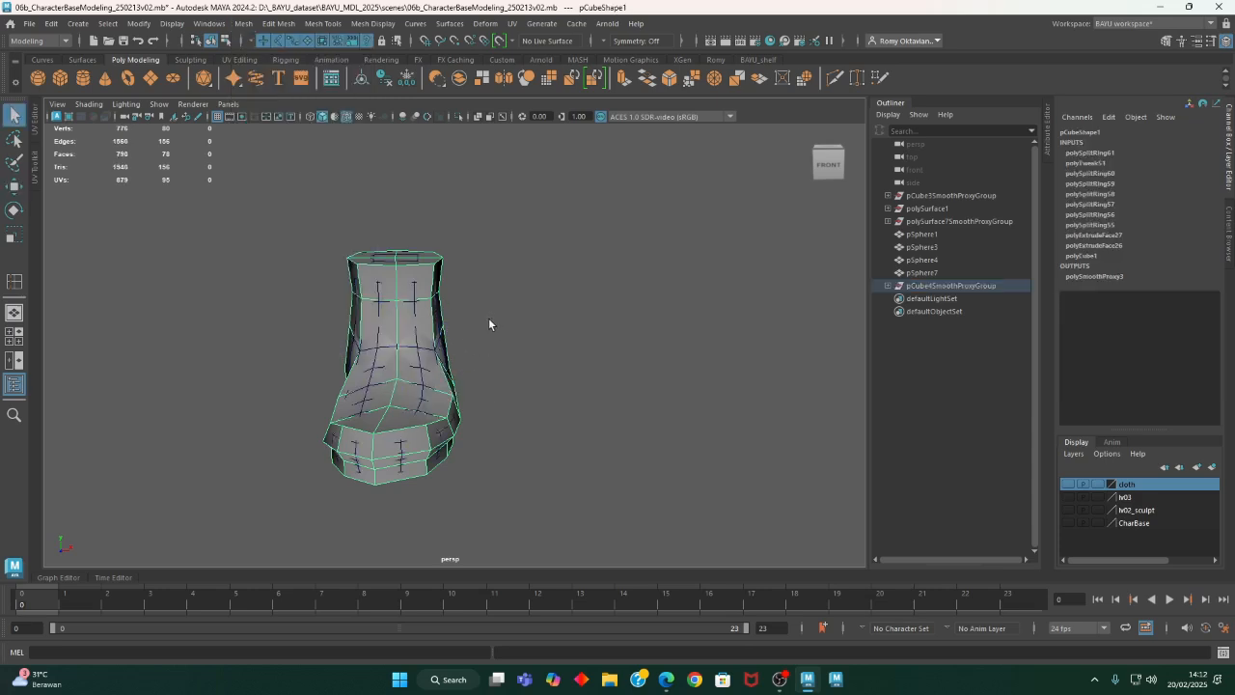
- Move the low-poly proxy cage sideways, clear of the smoothed shoe
key(w)
drag(460, 376, 575, 375)
right_drag(573, 374, 525, 295)
- Reposition the inner-side vertices along the upper edge of the instep on the proxy cage
click(543, 369)
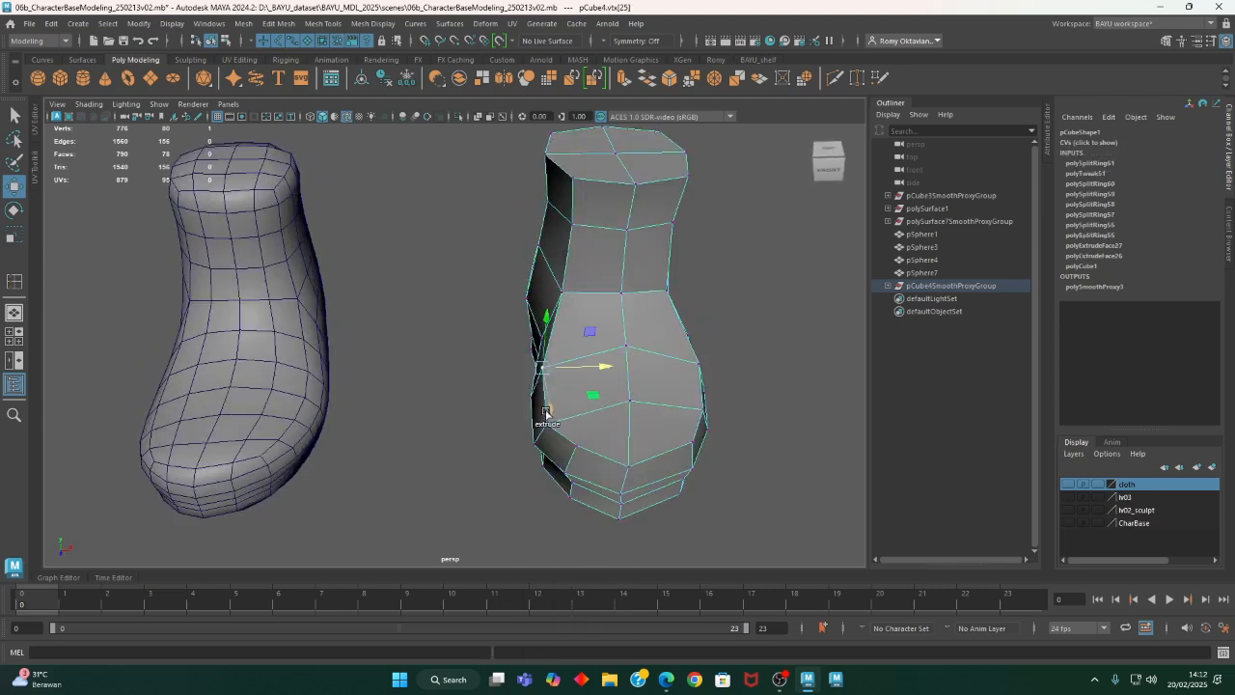
shift+click(549, 427)
alt+drag(573, 433, 592, 376)
drag(573, 297, 578, 270)
alt+drag(675, 321, 563, 274)
- Select the two outer-side vertices along the forefoot's upper edge and adjust their height
click(579, 295)
shift+click(549, 322)
alt+drag(579, 338, 423, 348)
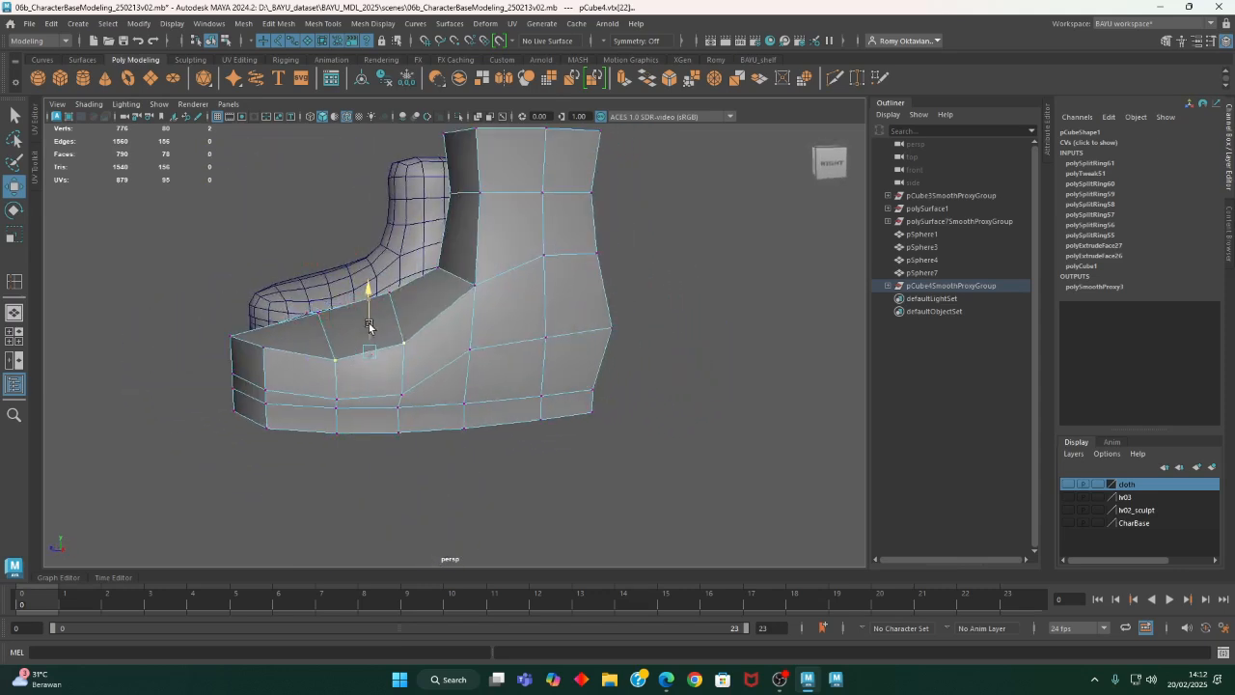
alt+drag(368, 322, 345, 374)
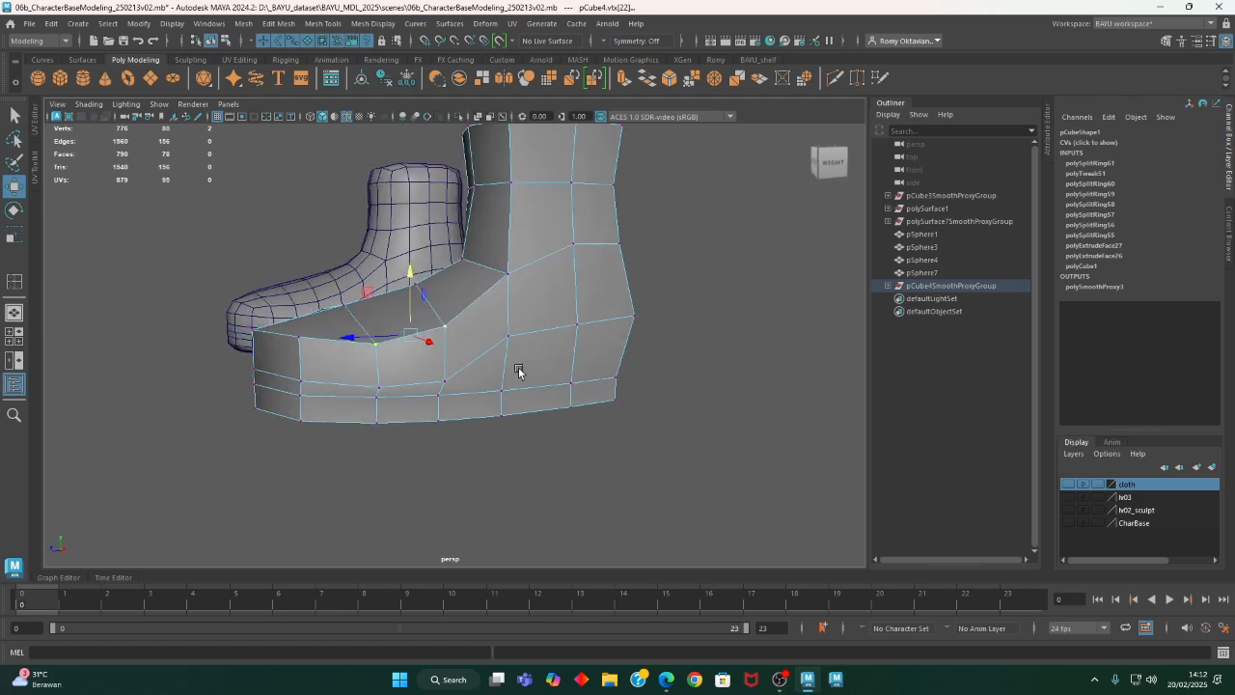
alt+drag(437, 345, 671, 353)
- Show the lv03 body layer and shift the shoe's vertices below the ankle opening sideways to line up with the foot
alt+drag(746, 355, 676, 355)
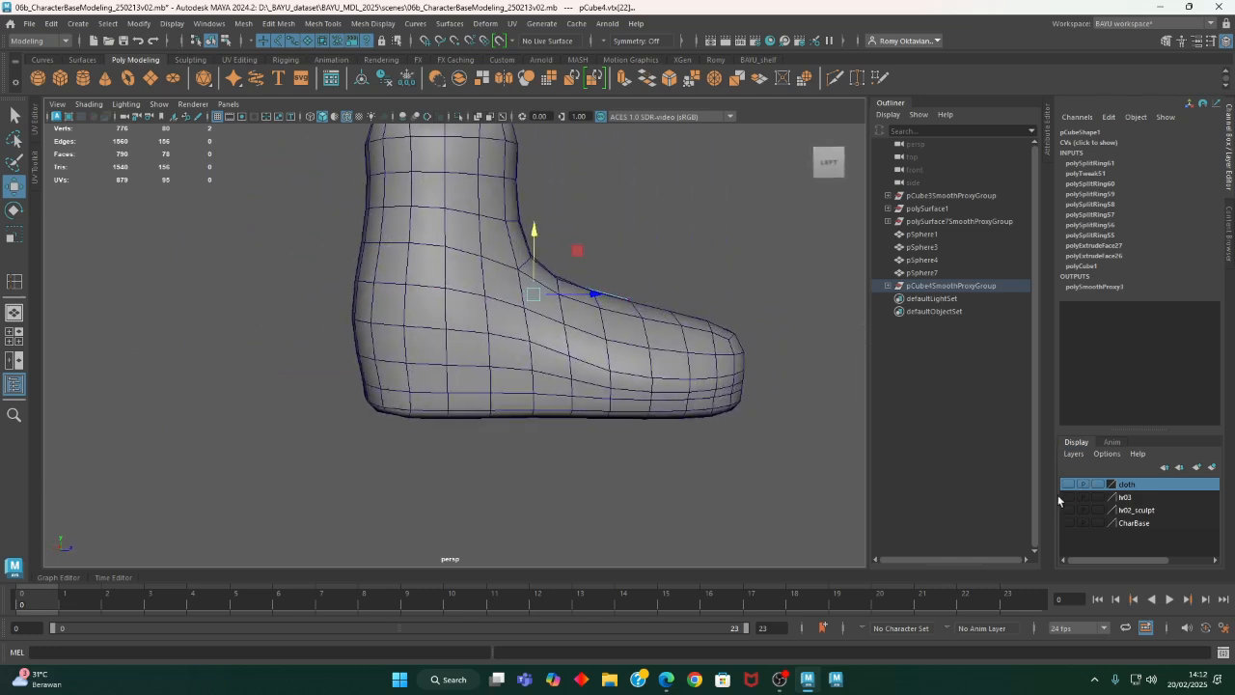
click(1068, 497)
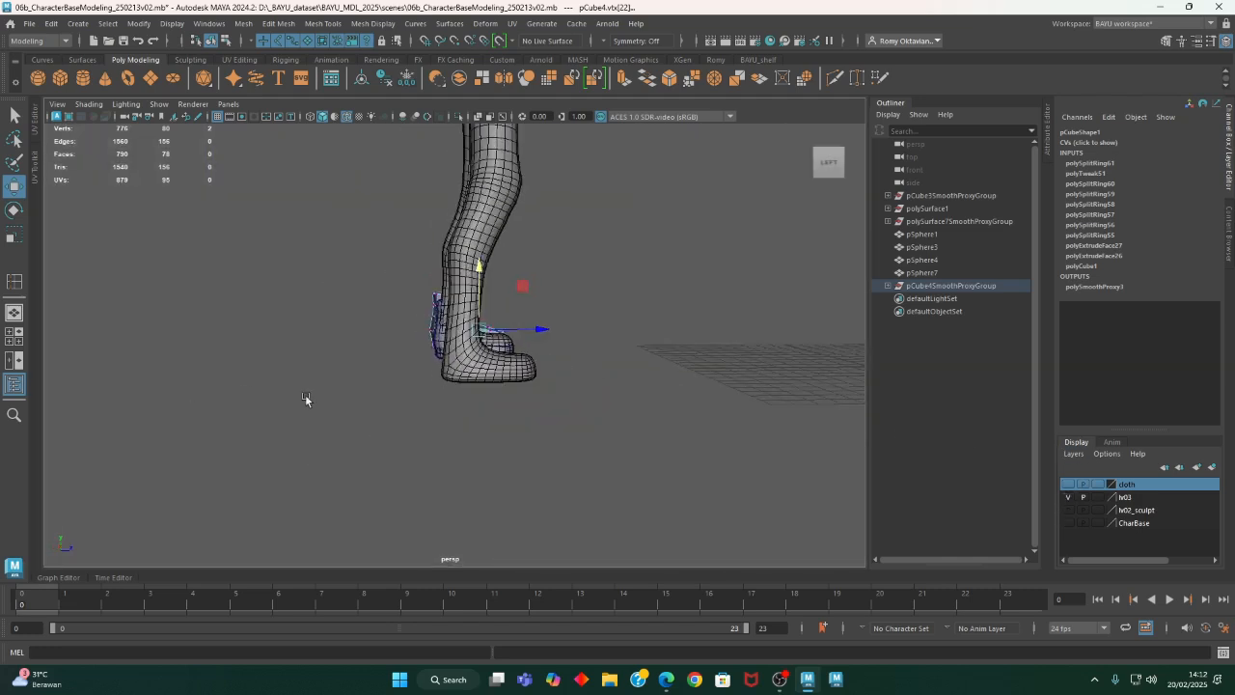
alt+drag(303, 400, 522, 397)
drag(692, 425, 720, 431)
alt+drag(609, 398, 613, 410)
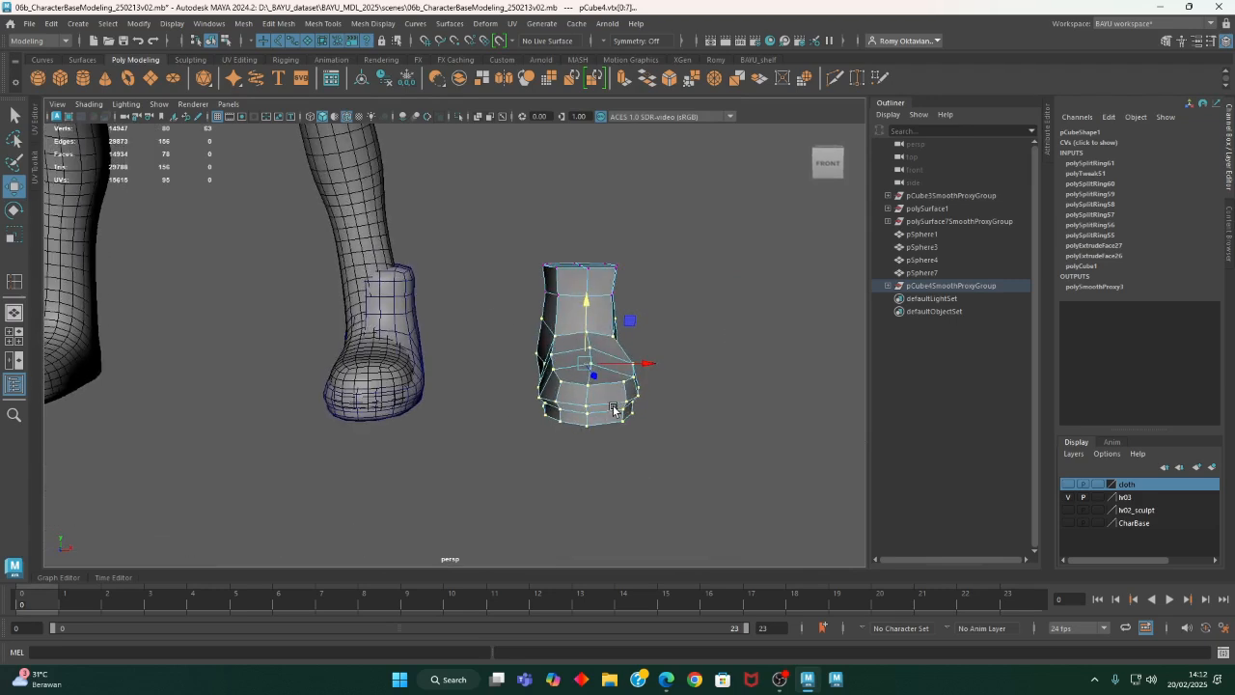
alt+drag(643, 369, 523, 303)
- Shift the top ring of the ankle opening sideways so the smoothed shoe fits around the leg
drag(633, 330, 634, 329)
mouse_move(634, 330)
alt+mouse_down()
mouse_move(652, 367)
mouse_move(626, 359)
mouse_move(640, 325)
alt+mouse_up()
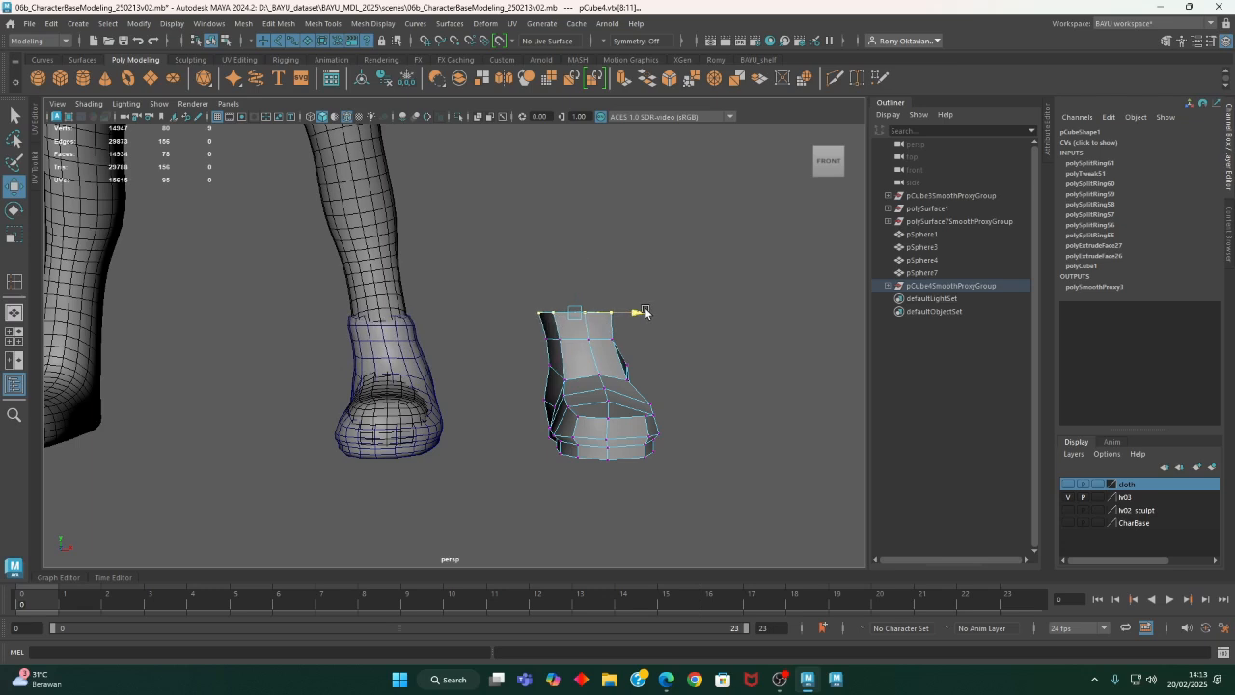
alt+drag(417, 336, 539, 393)
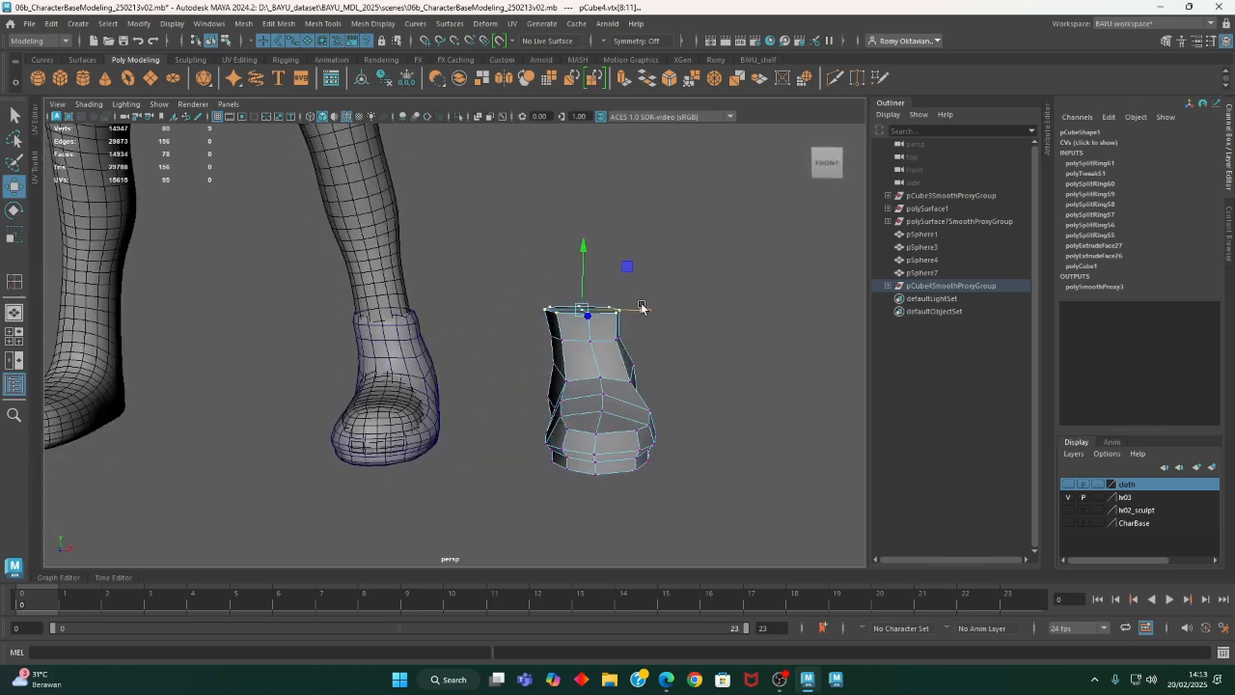
- Move all the toe vertices forward to lengthen the shoe, and insert an edge loop across the stretched forefoot
alt+drag(634, 385, 445, 441)
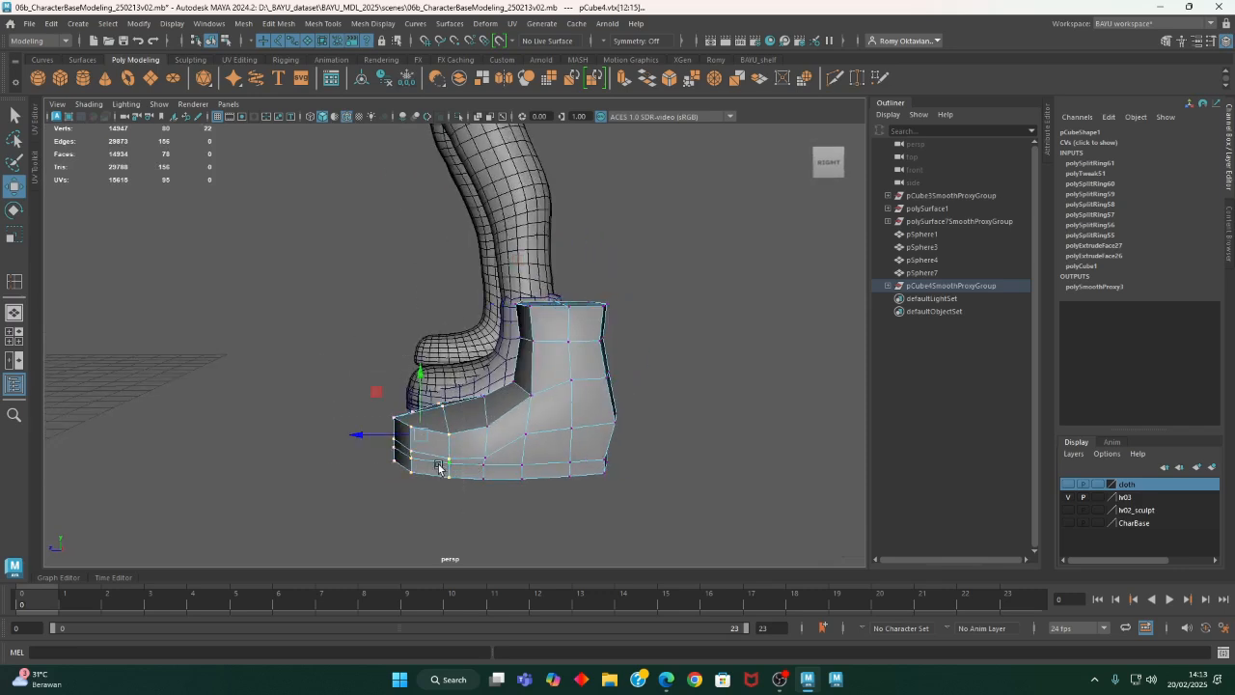
drag(367, 441, 344, 436)
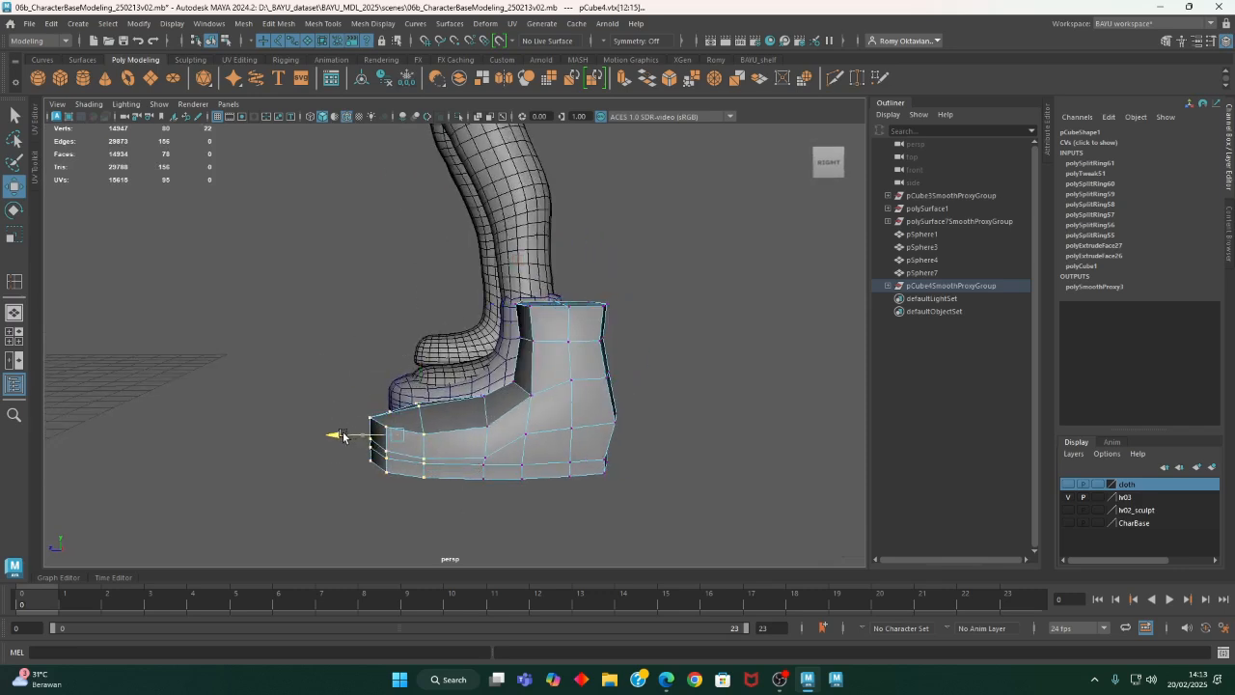
click(323, 24)
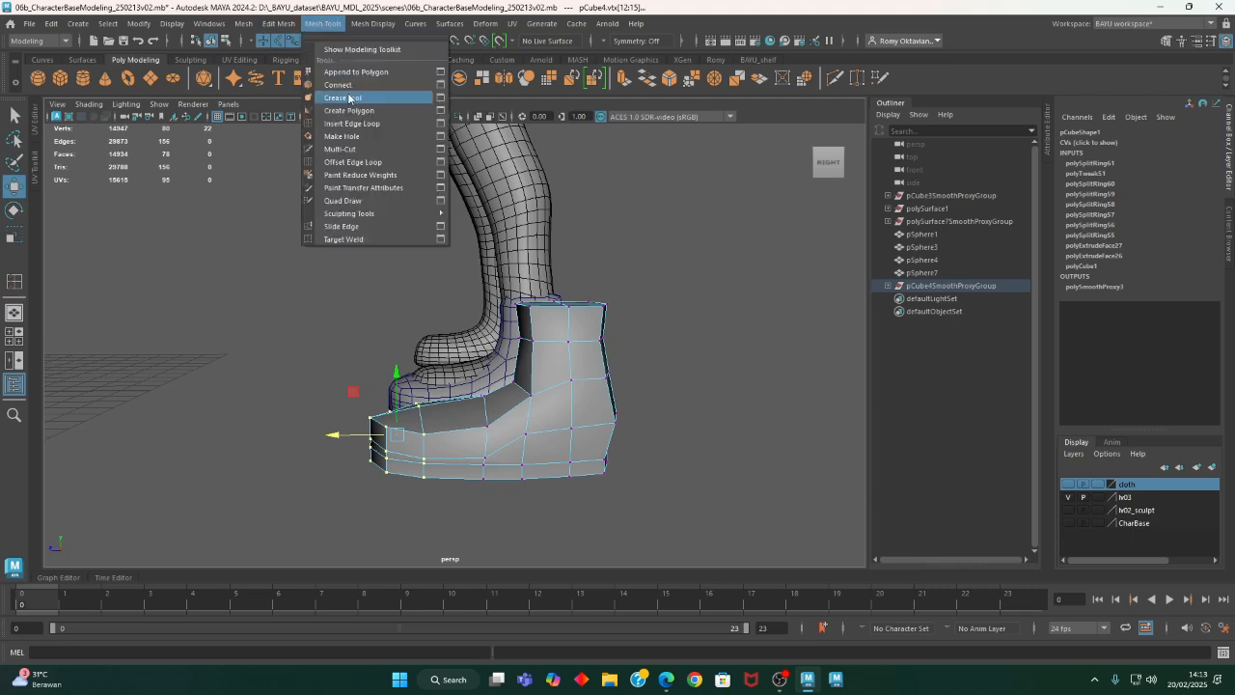
click(367, 123)
drag(461, 429, 457, 489)
alt+right_drag(457, 488, 546, 474)
alt+drag(499, 461, 612, 444)
- Select the two instep faces in front of the ankle and move them up
right_drag(668, 296, 674, 261)
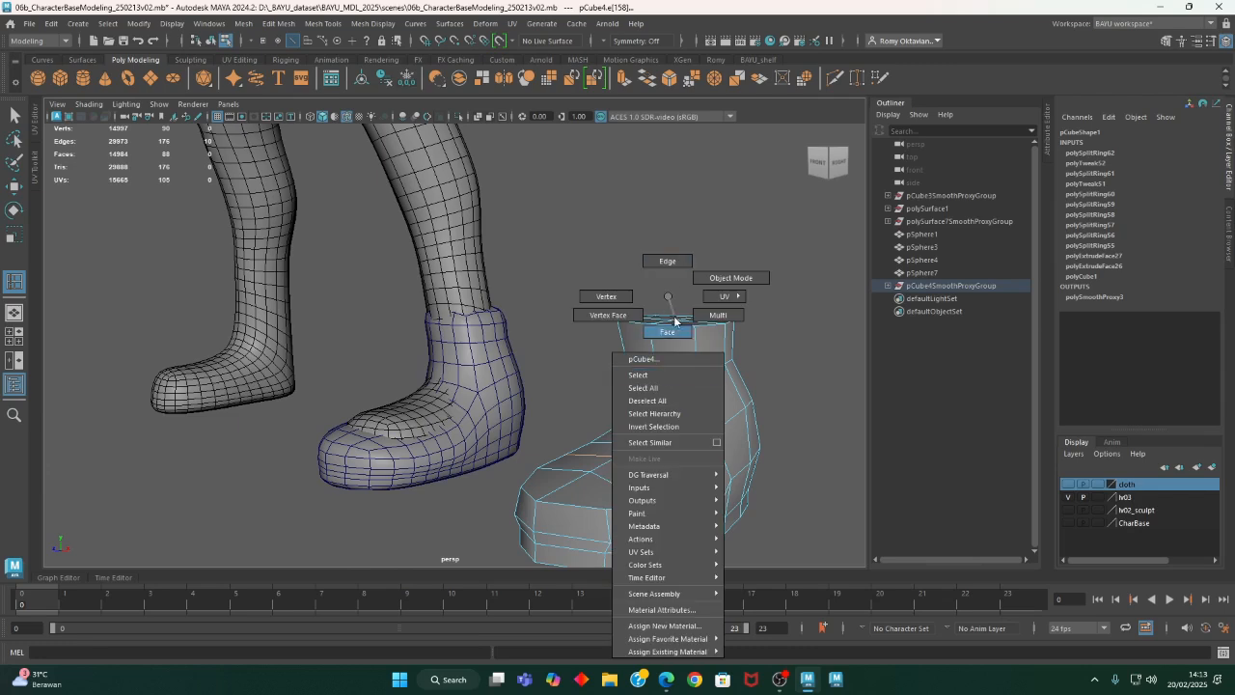
right_drag(675, 319, 673, 331)
alt+middle_drag(676, 444, 627, 388)
click(646, 385)
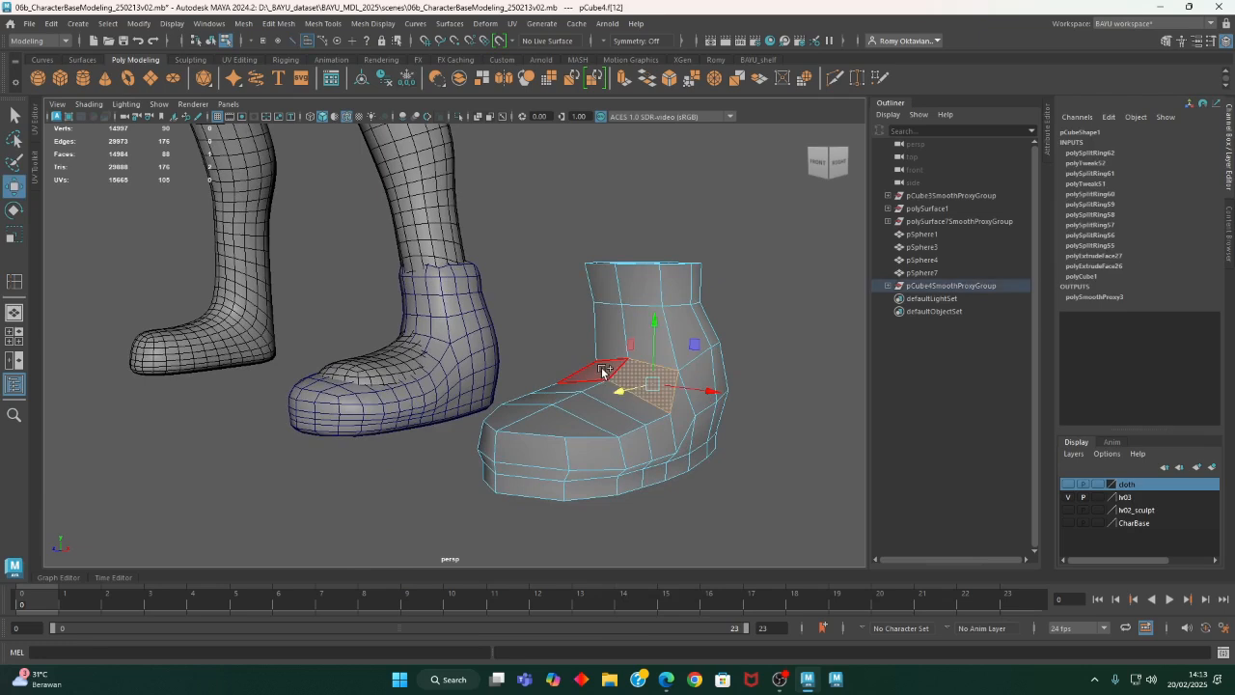
alt+drag(673, 394, 654, 400)
drag(623, 348, 617, 333)
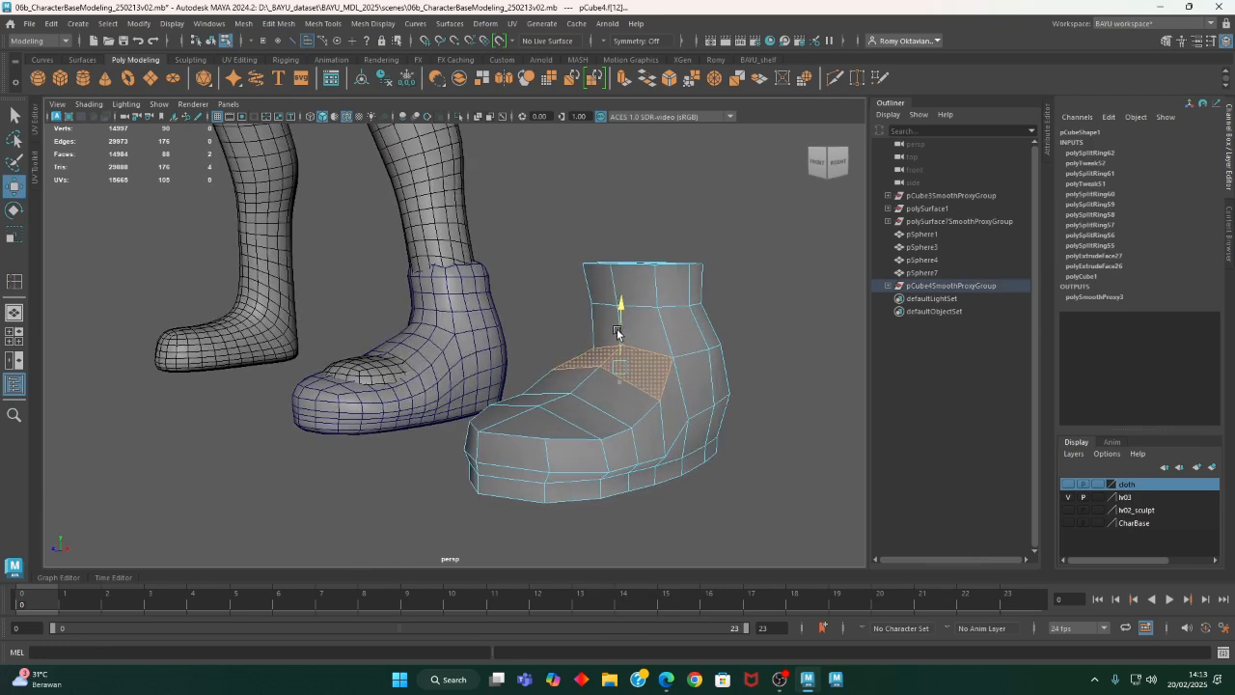
- Select the two faces on top of the toe and raise them slightly over the foot
click(552, 422)
drag(520, 386, 520, 376)
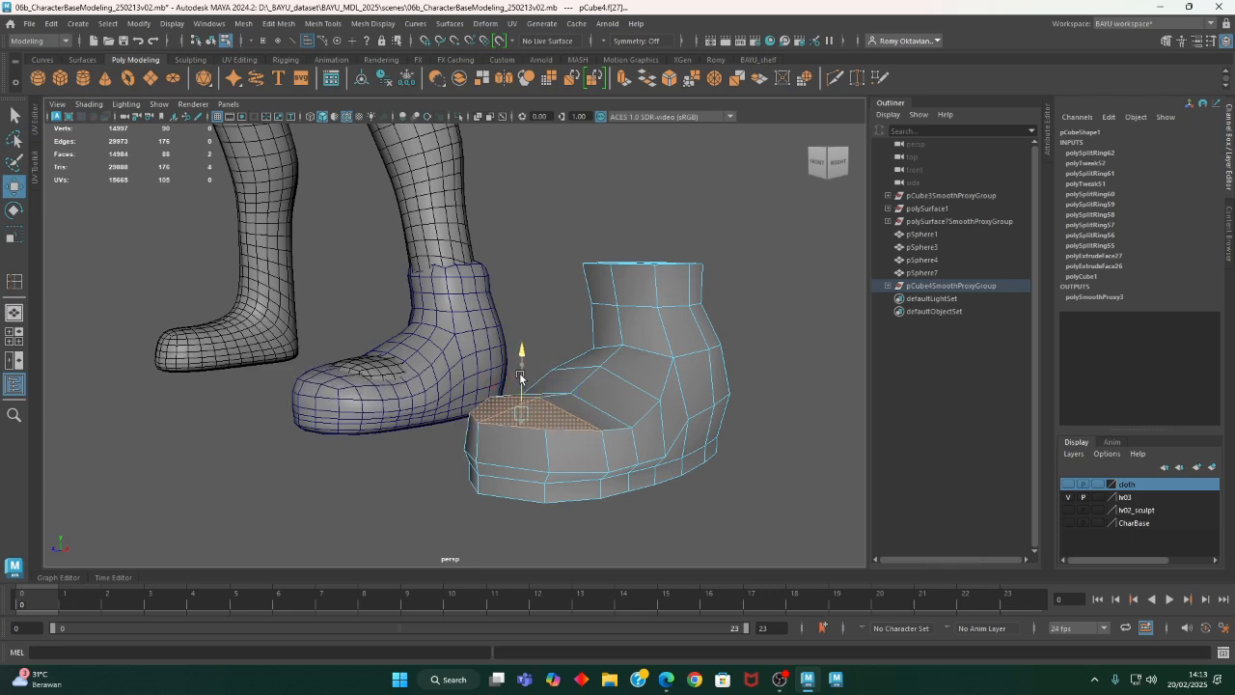
alt+drag(579, 405, 572, 427)
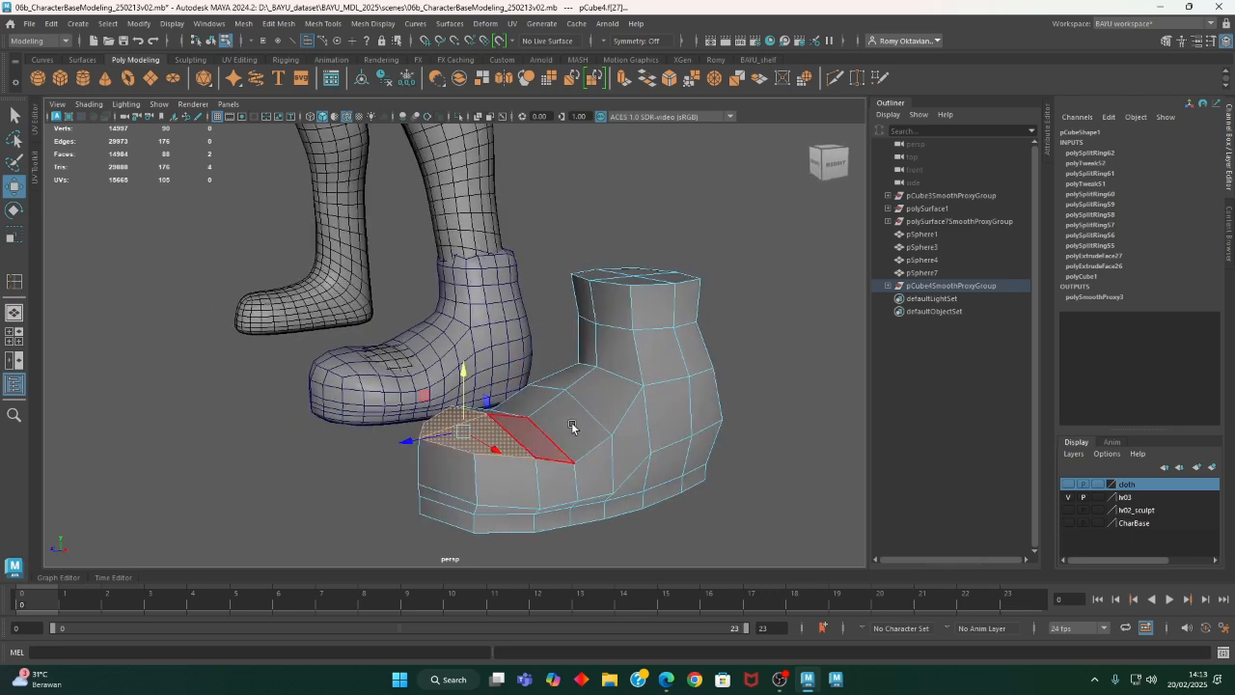
- Switch to edge selection and raise the selected edge on top of the instep slightly
right_click(576, 413)
click(571, 261)
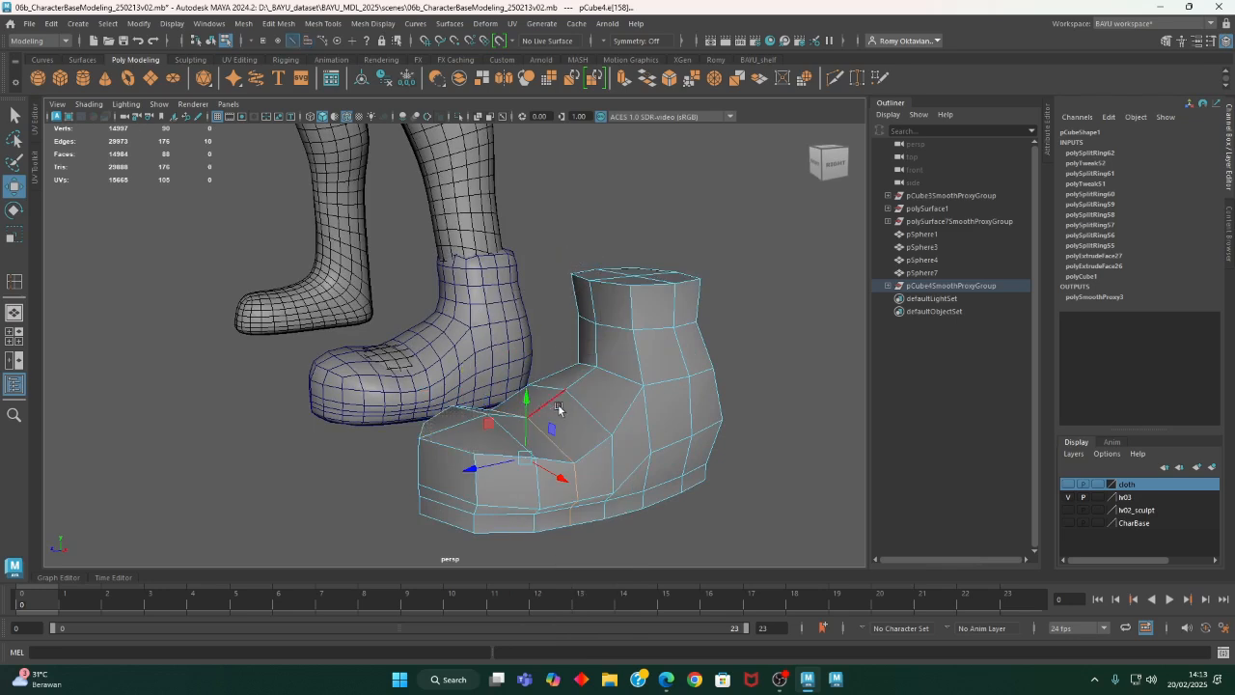
alt+drag(557, 453, 634, 361)
shift+click(605, 367)
drag(636, 353, 636, 348)
- Select the two edges where the ankle's front meets the instep and shift them slightly in height and depth
alt+drag(622, 416, 685, 400)
click(574, 363)
shift+click(640, 331)
alt+drag(640, 331, 586, 379)
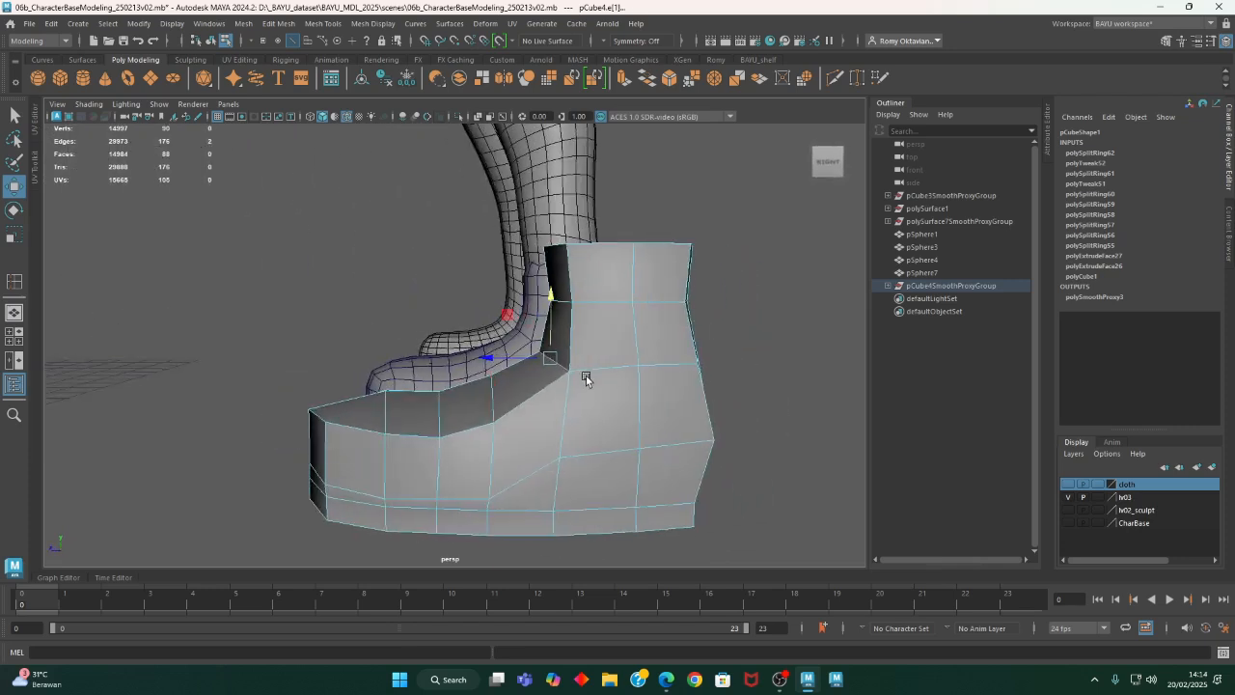
drag(511, 316, 508, 315)
alt+drag(498, 392, 532, 462)
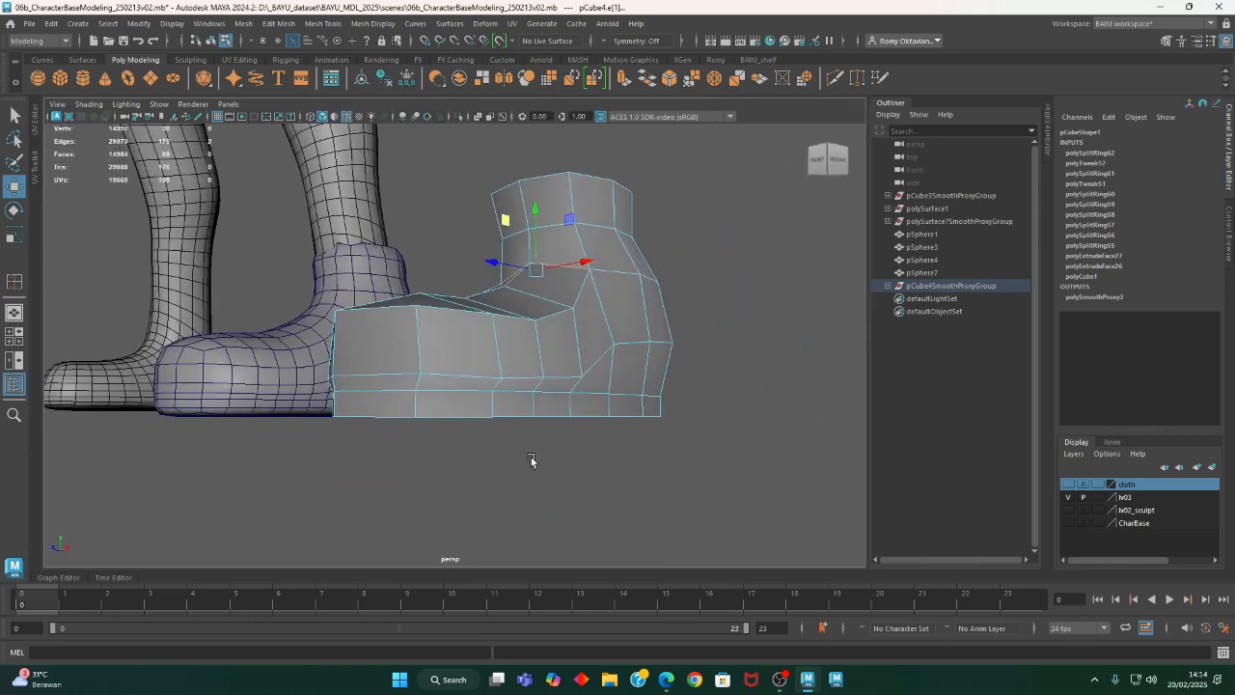
- Switch to vertex selection and reposition the side vertices of the loop above the sole near the arch
right_click(772, 260)
right_drag(771, 260, 710, 258)
alt+drag(689, 434, 607, 428)
click(399, 394)
alt+drag(399, 393, 696, 461)
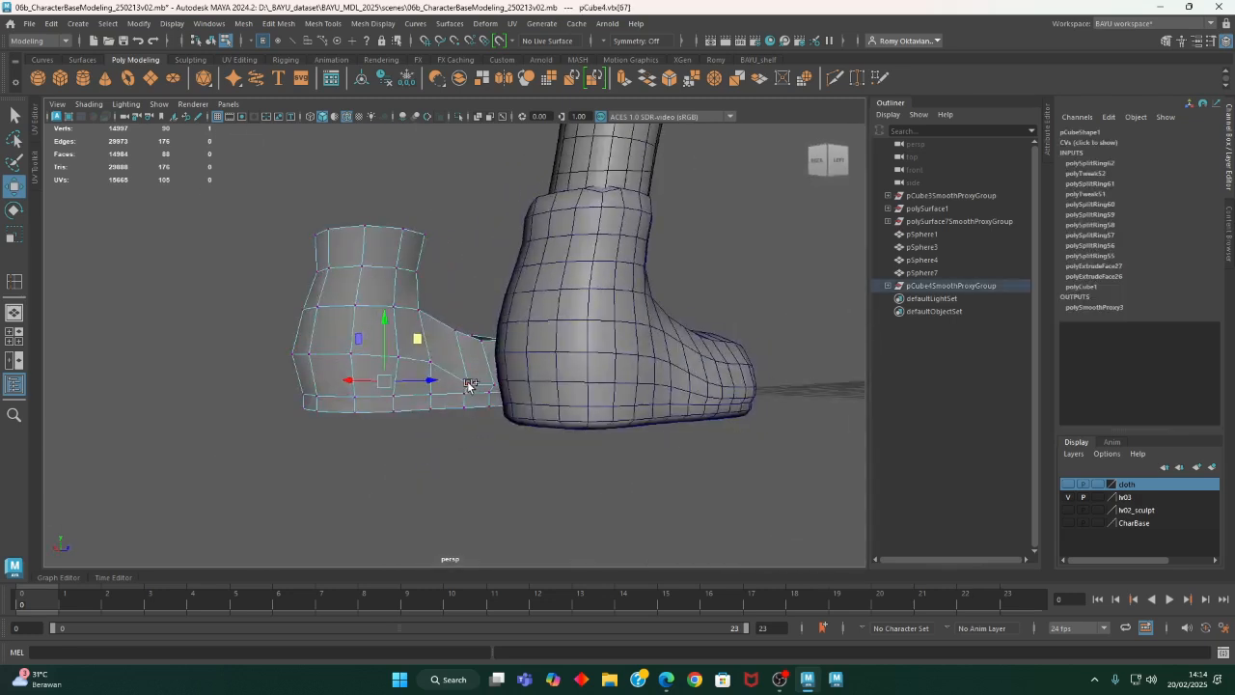
mouse_move(495, 428)
alt+mouse_down()
mouse_move(525, 420)
mouse_move(428, 405)
mouse_move(427, 422)
mouse_move(386, 434)
mouse_move(501, 435)
alt+mouse_up()
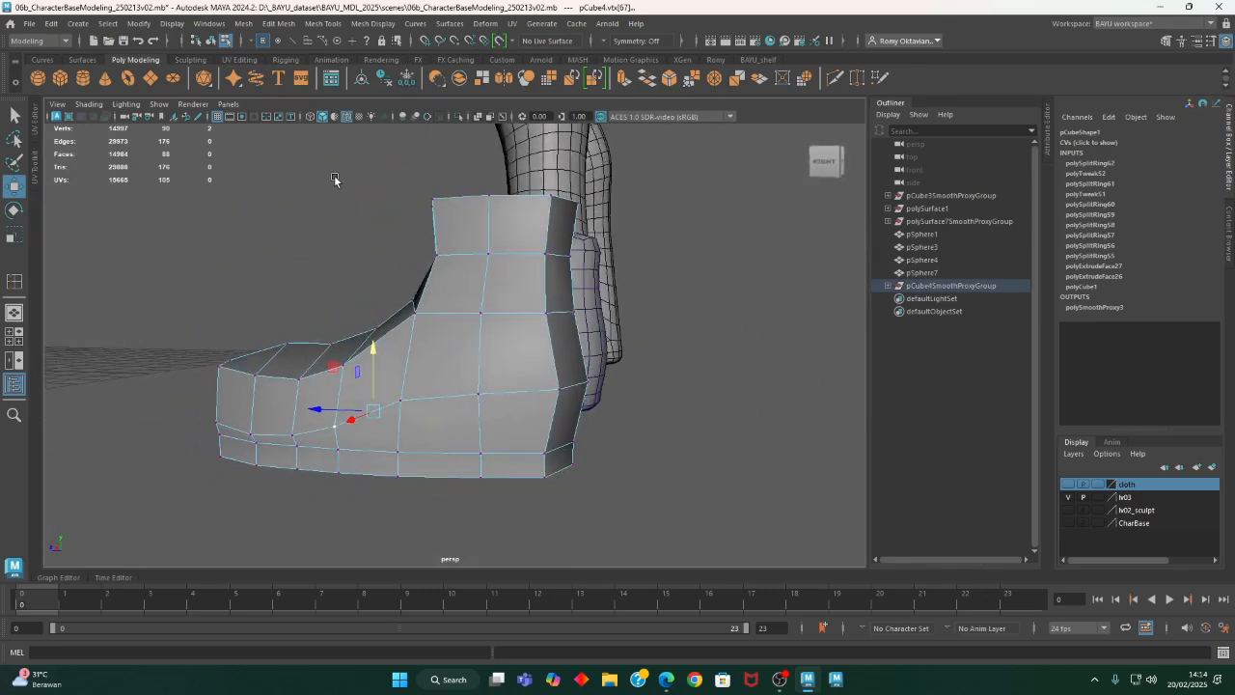
- Insert two edge loops around the shoe cage's sole, one near its upper edge and one near its lower edge
alt+drag(334, 178, 319, 135)
click(323, 23)
click(368, 123)
alt+drag(547, 356, 524, 419)
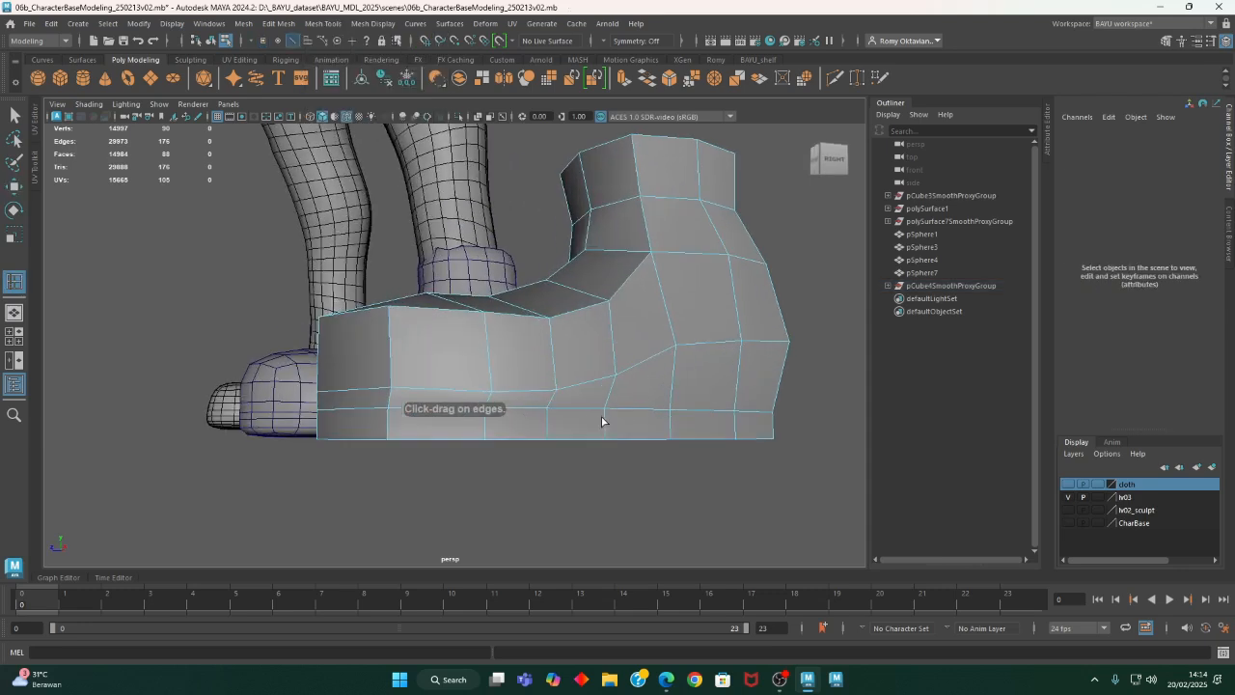
drag(602, 421, 607, 418)
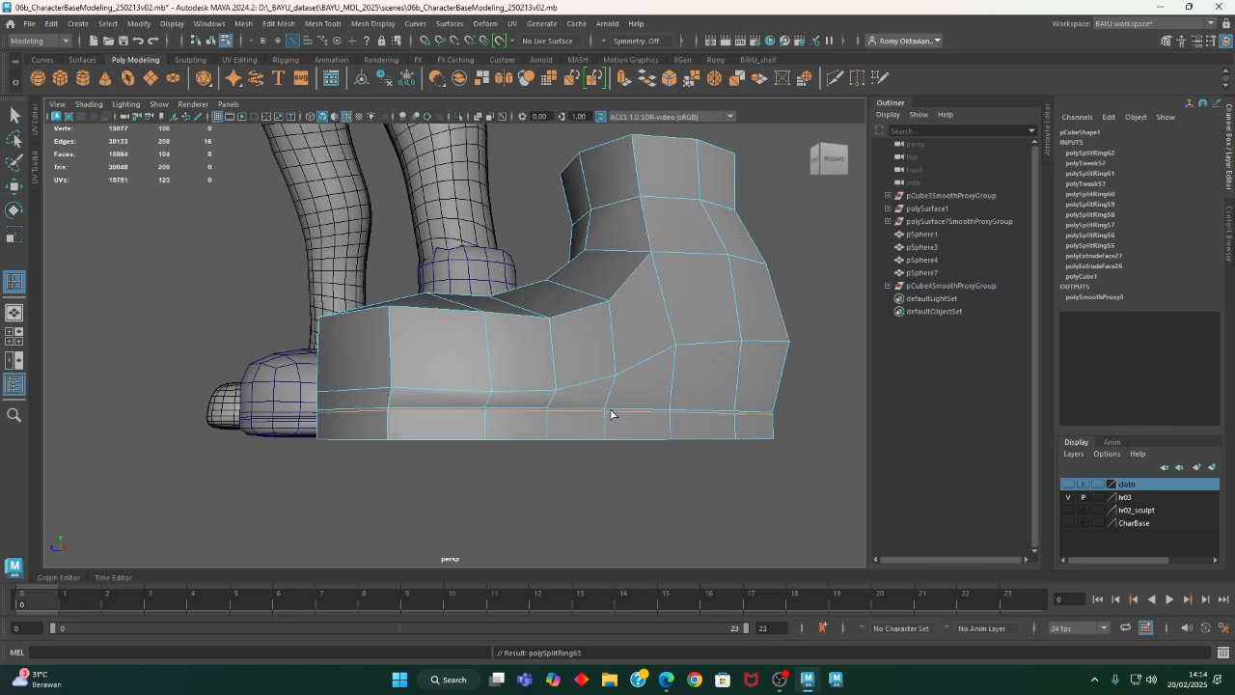
alt+drag(631, 461, 573, 263)
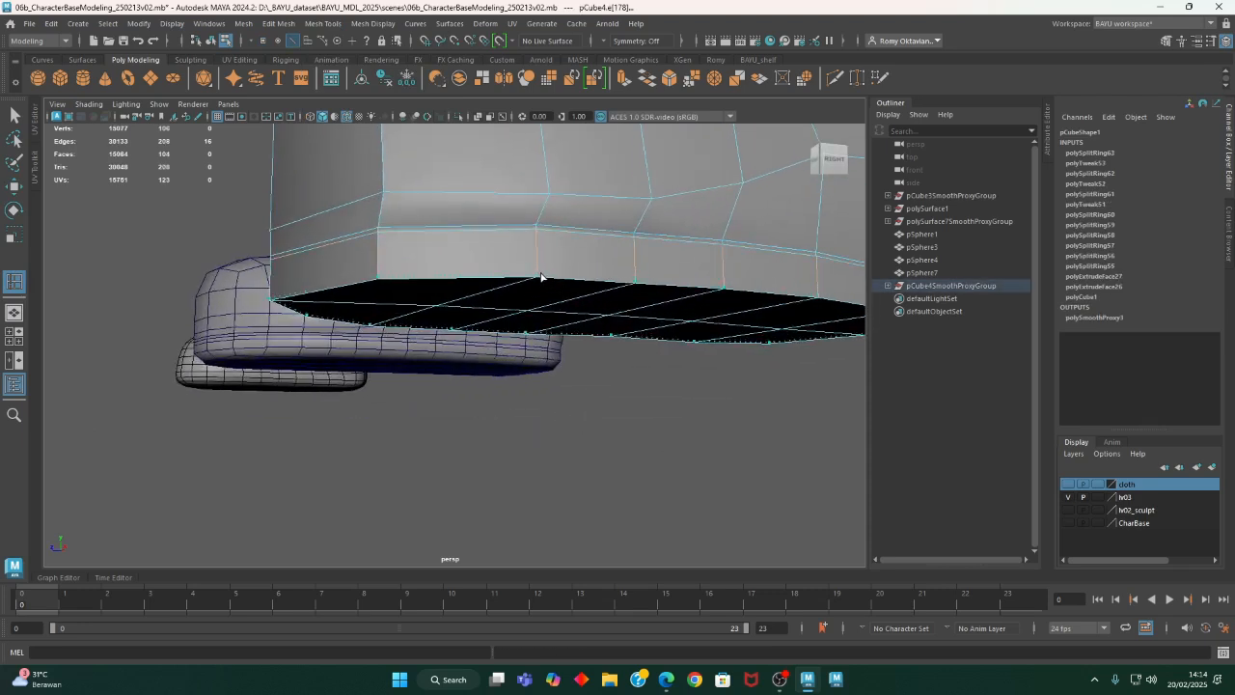
click(540, 277)
alt+drag(544, 280, 530, 436)
alt+middle_drag(587, 419, 449, 426)
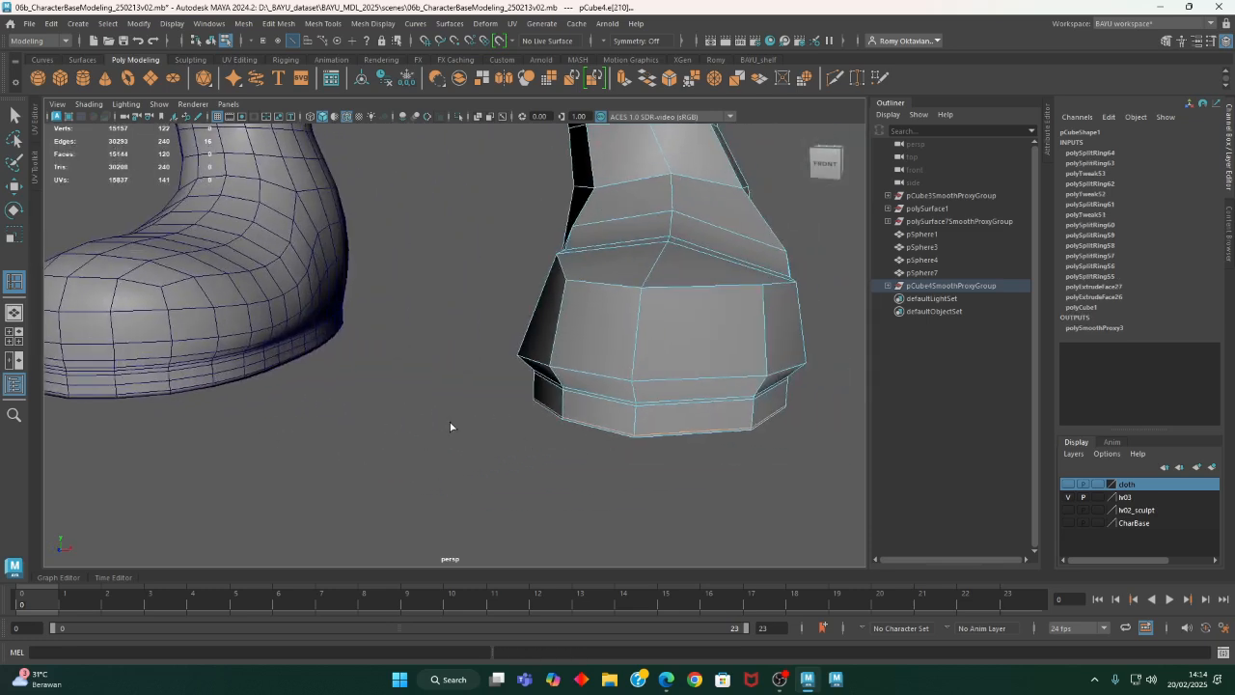
- Select the two edges at the front of the toe just above the sole and adjust their position
click(653, 381)
alt+drag(617, 381, 570, 399)
alt+right_drag(571, 399, 510, 386)
alt+drag(511, 386, 417, 429)
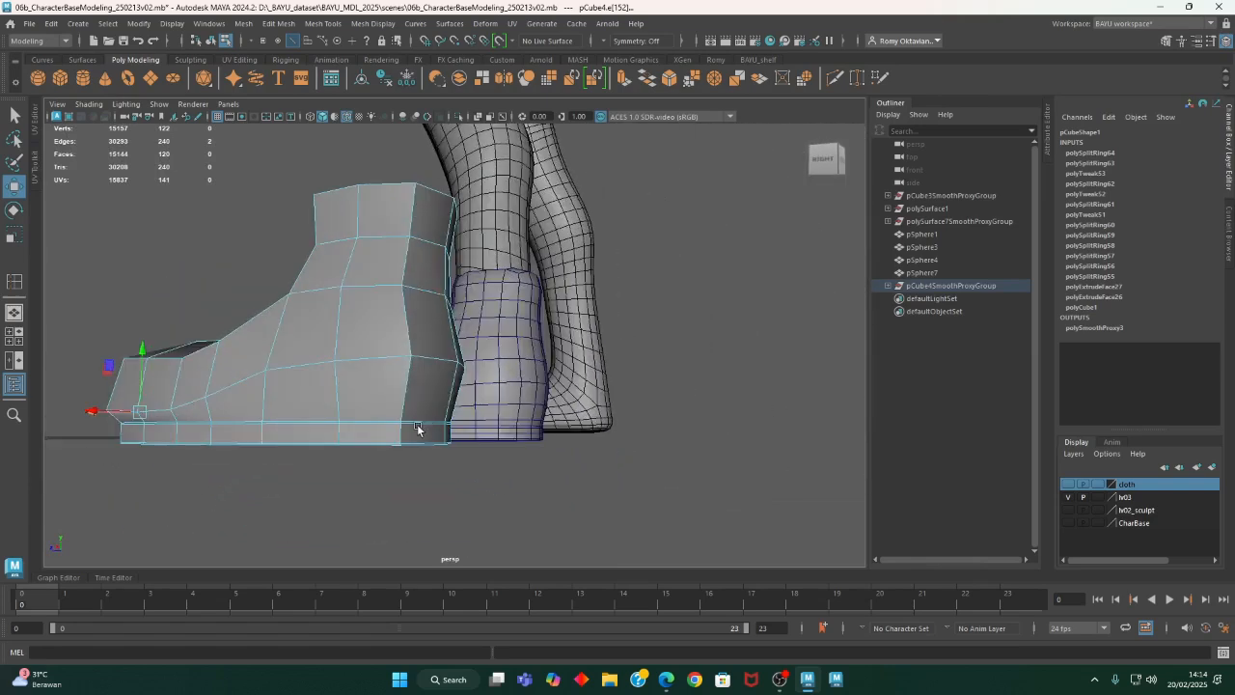
- Select the two edges at the back of the heel just above the sole and move them up and slightly backward
alt+right_drag(418, 429, 480, 444)
alt+drag(480, 444, 389, 450)
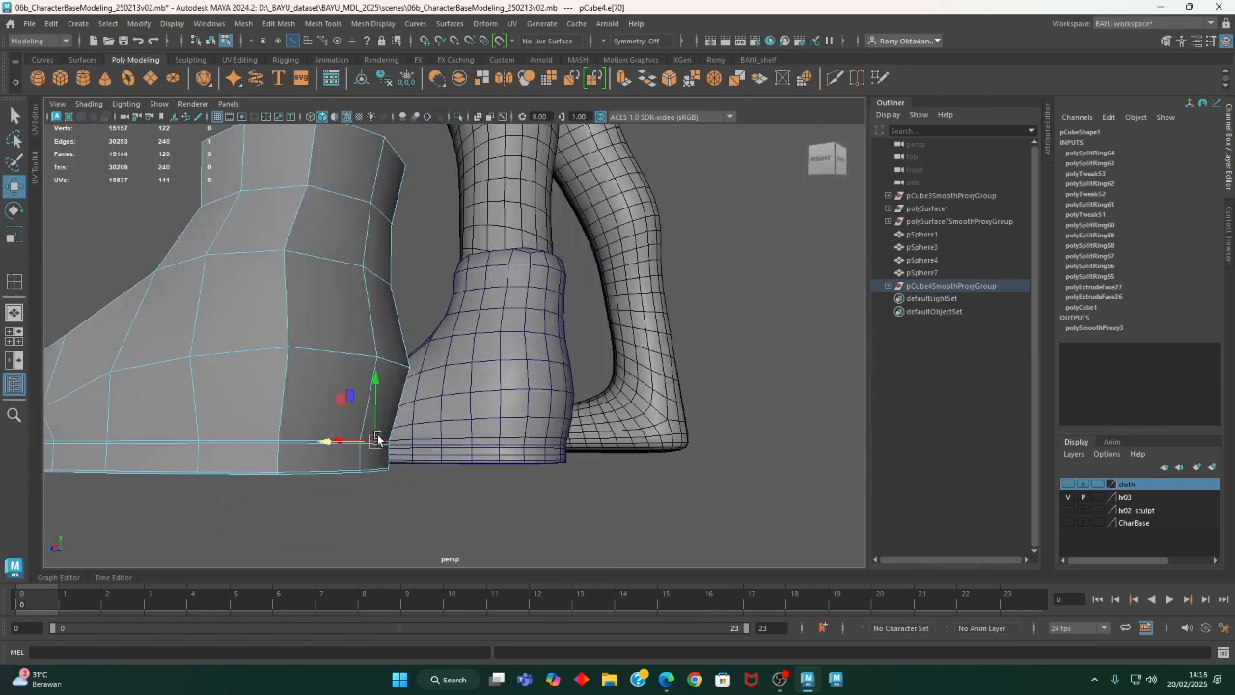
alt+drag(375, 449, 381, 413)
click(312, 379)
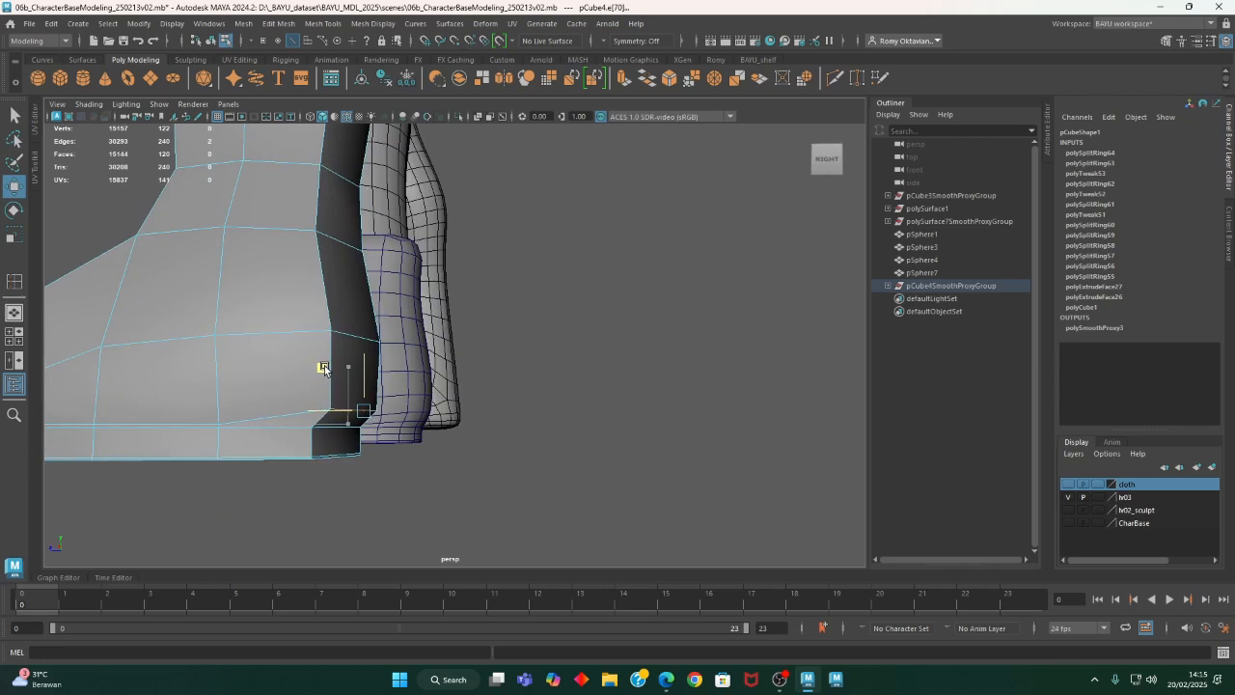
- Select the two edges halfway up the back of the heel and adjust their height
alt+drag(485, 377, 403, 385)
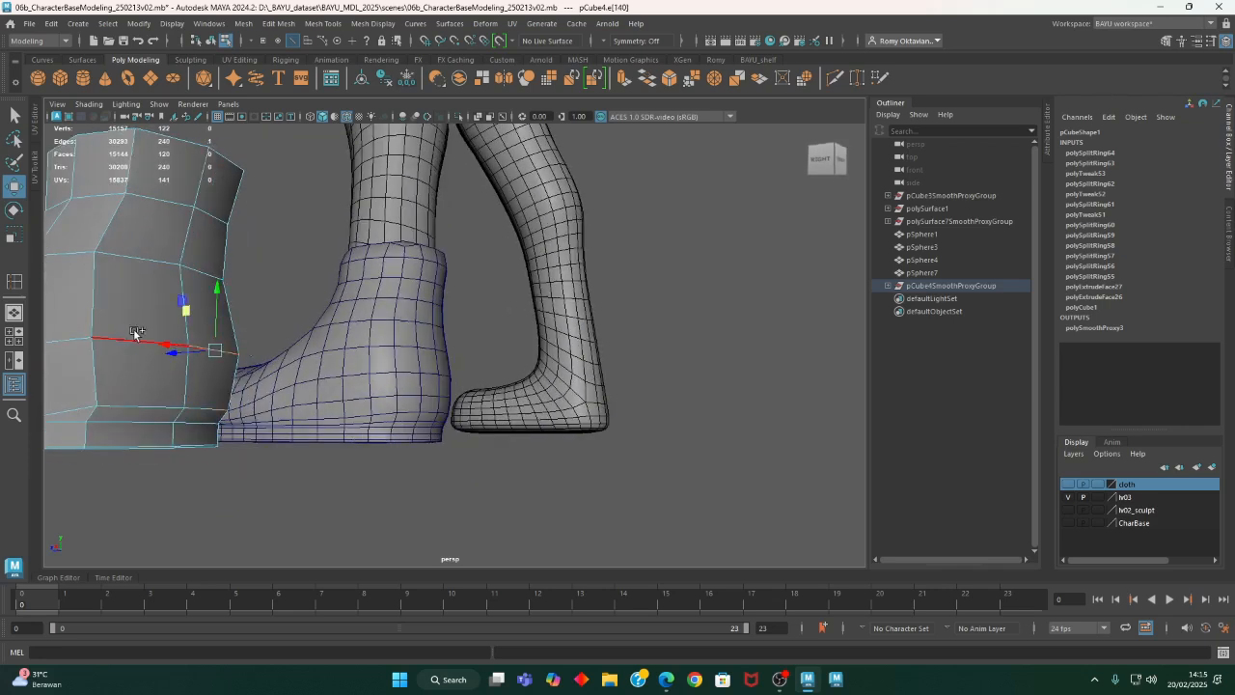
alt+drag(179, 349, 369, 368)
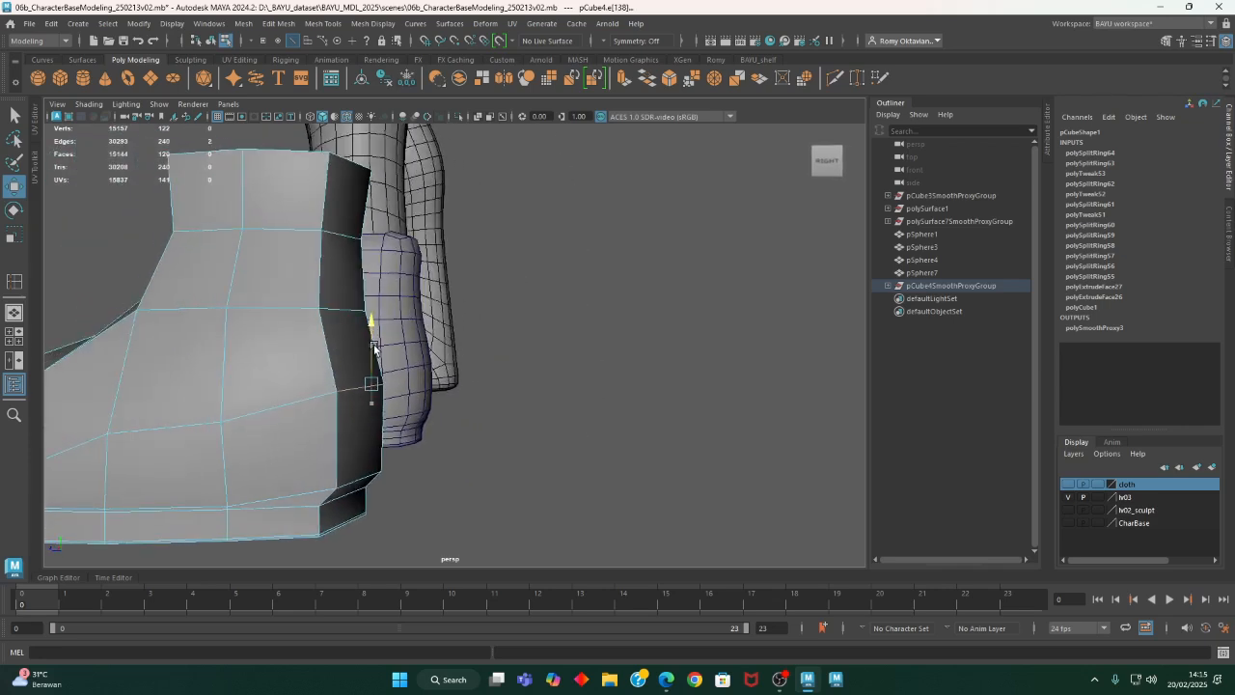
alt+middle_drag(434, 305, 522, 352)
alt+right_drag(623, 364, 472, 377)
alt+drag(472, 377, 430, 379)
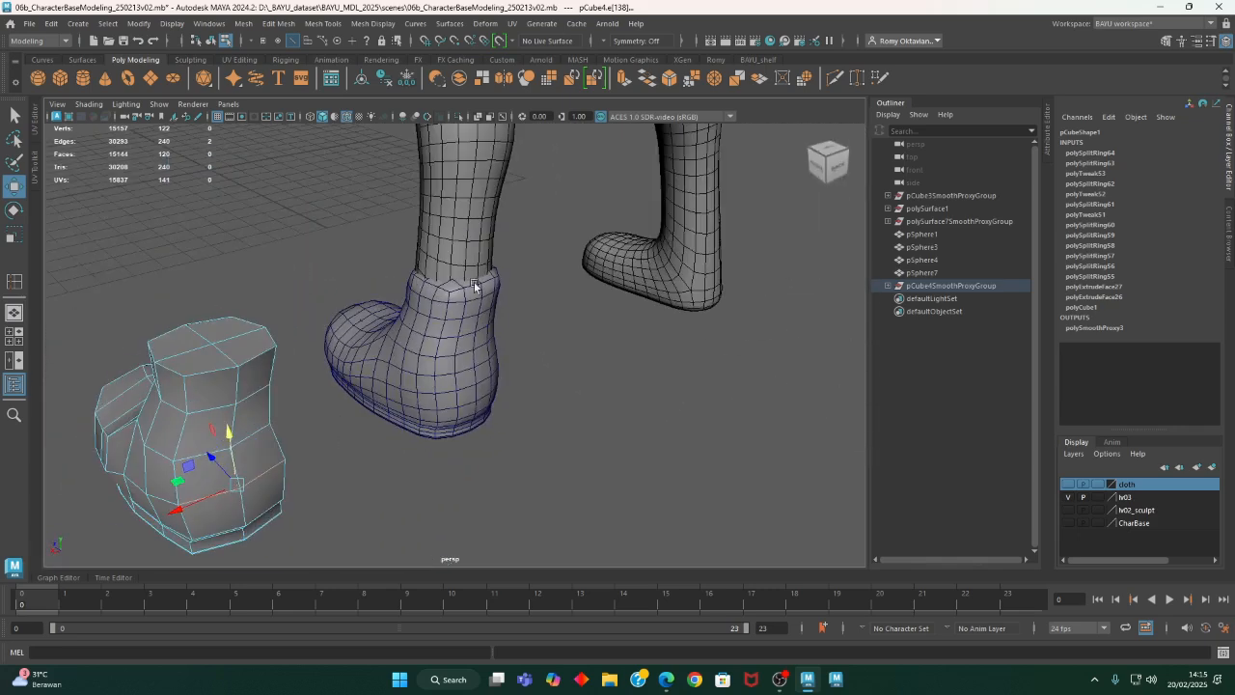
alt+drag(471, 275, 439, 413)
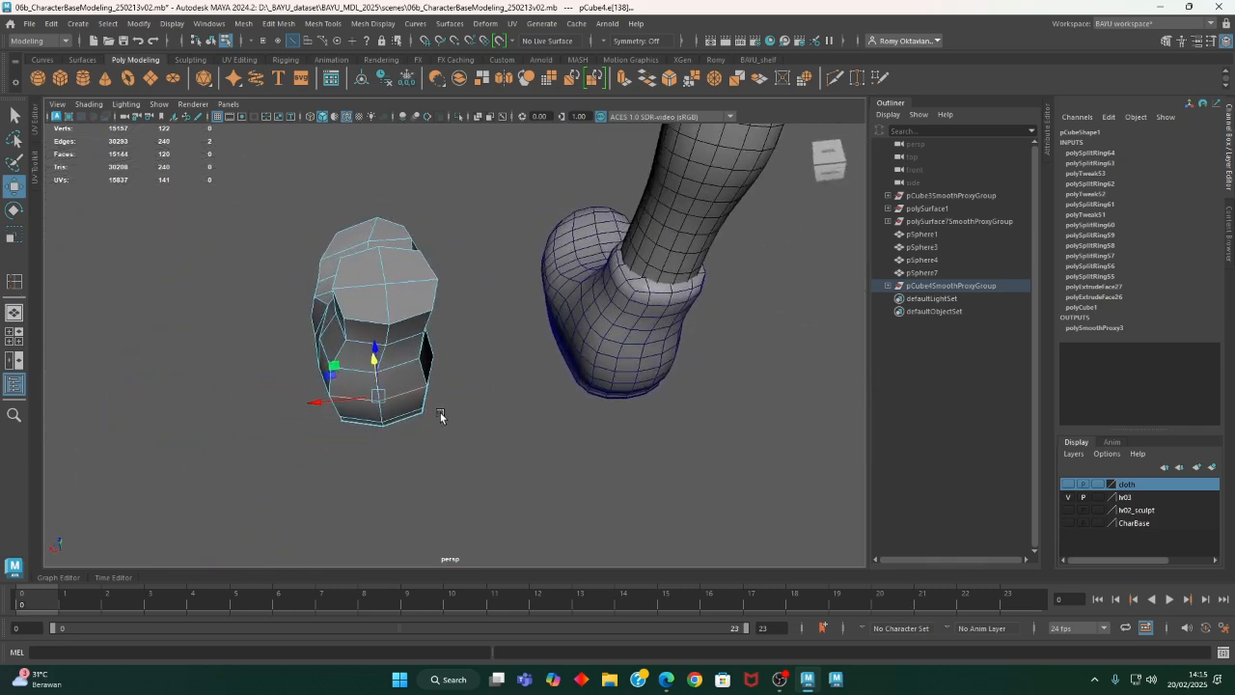
right_click(510, 406)
click(469, 296)
alt+drag(474, 383, 394, 462)
key(4)
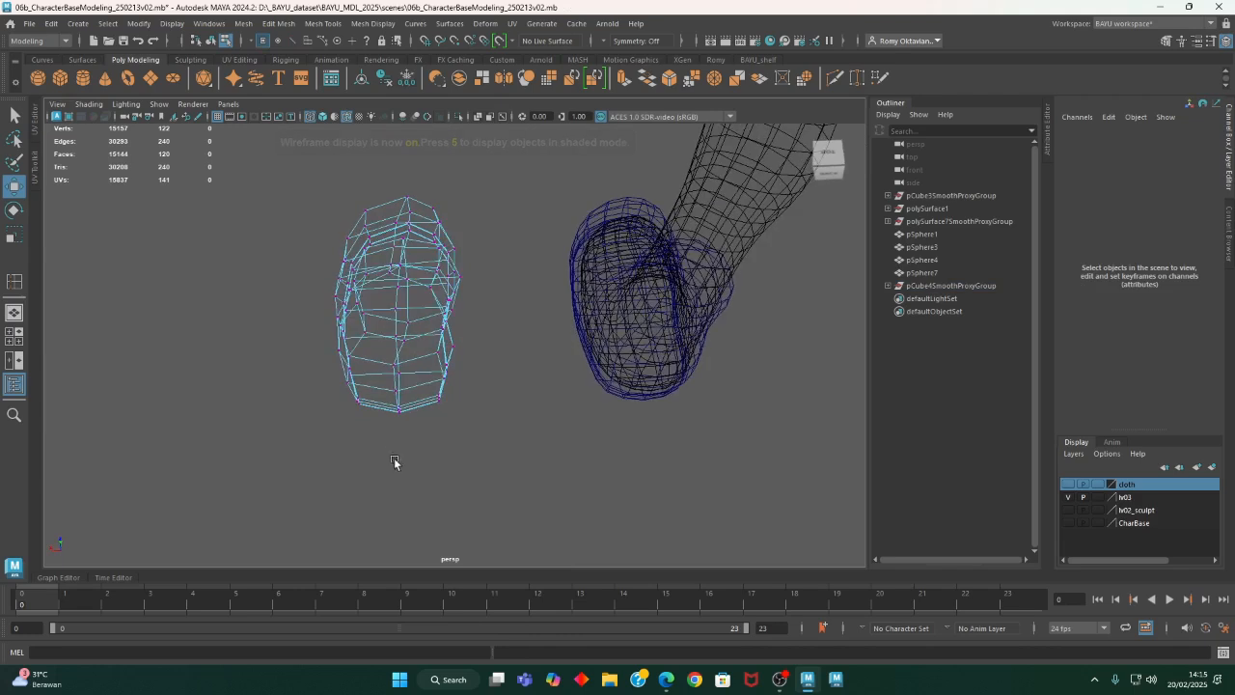
drag(421, 386, 427, 381)
mouse_move(432, 438)
alt+mouse_down()
mouse_move(537, 408)
mouse_move(474, 436)
mouse_move(404, 405)
mouse_move(512, 438)
mouse_move(515, 358)
alt+mouse_up()
key(5)
- Select the two edges on the inner side of the ankle and shift them sideways
right_drag(516, 358, 512, 262)
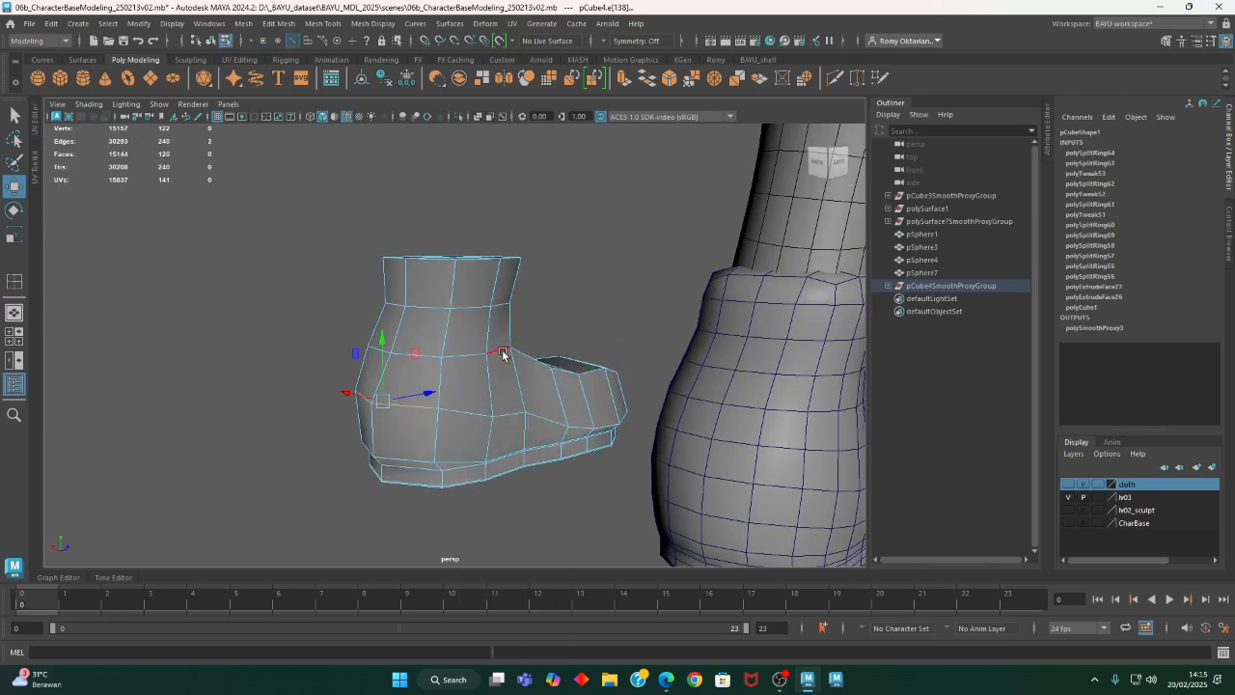
alt+drag(462, 359, 332, 331)
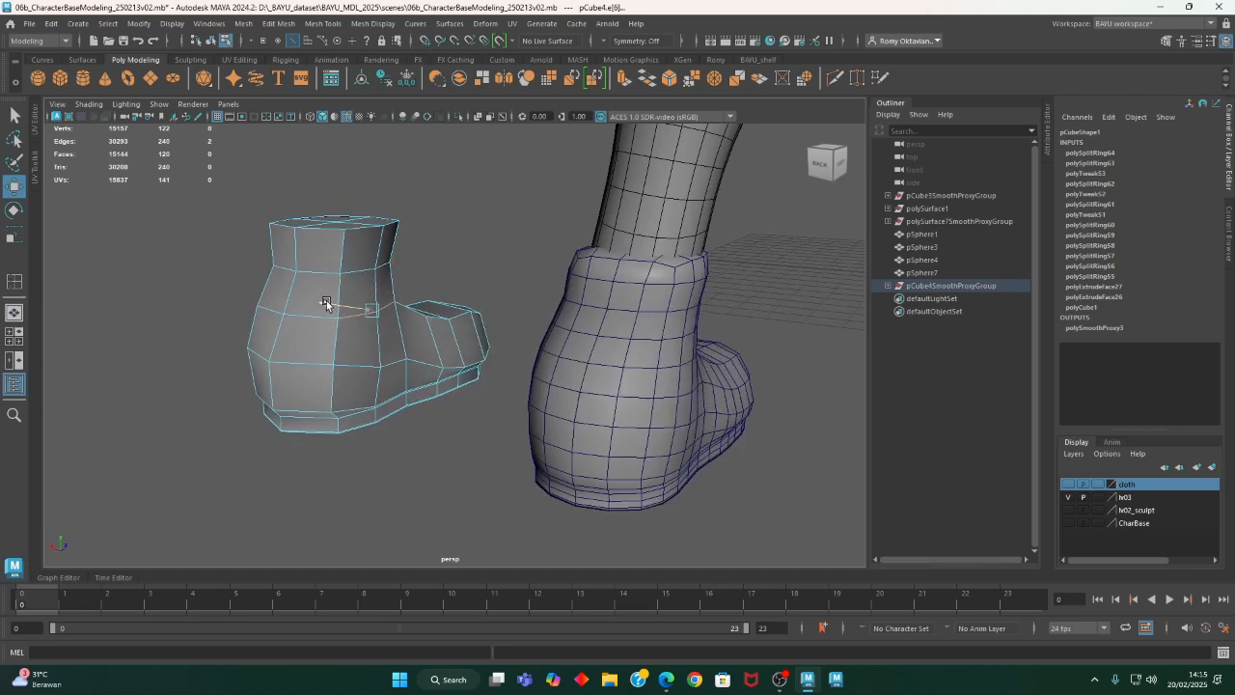
alt+drag(363, 332, 672, 417)
alt+drag(552, 436, 471, 281)
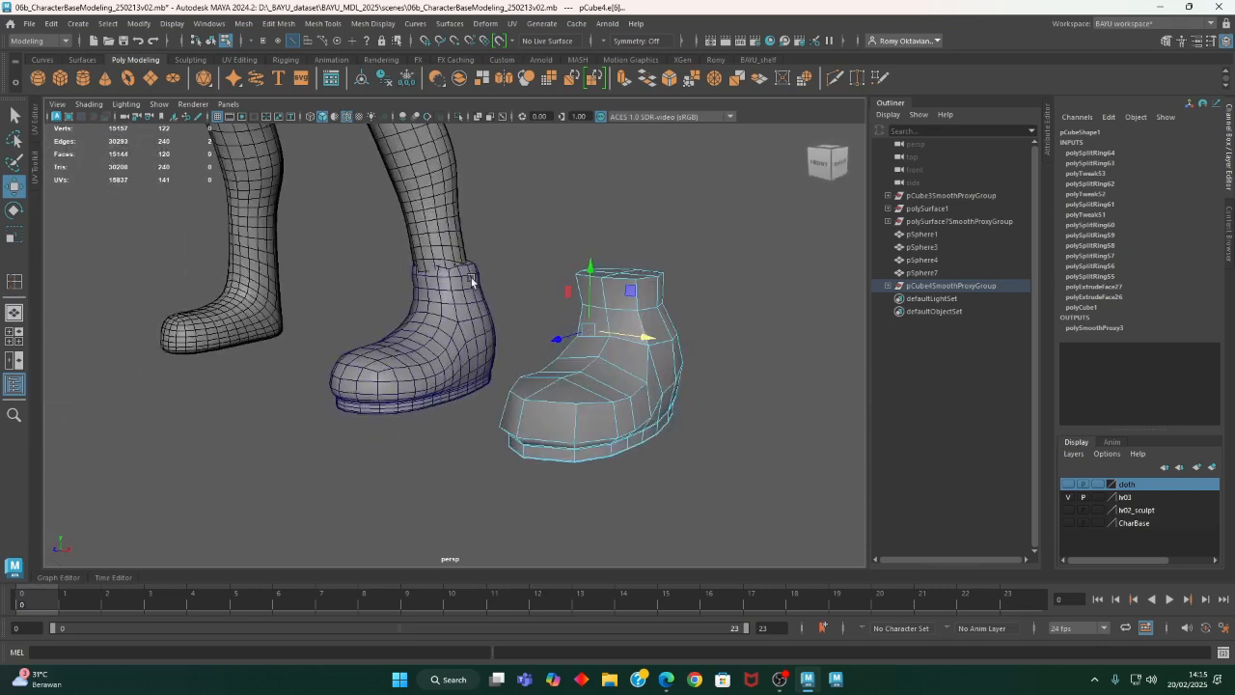
alt+middle_drag(426, 377, 437, 373)
- Return to object selection and show the cloth layer to compare the smoothed shoe with the trousers
right_drag(707, 248, 759, 115)
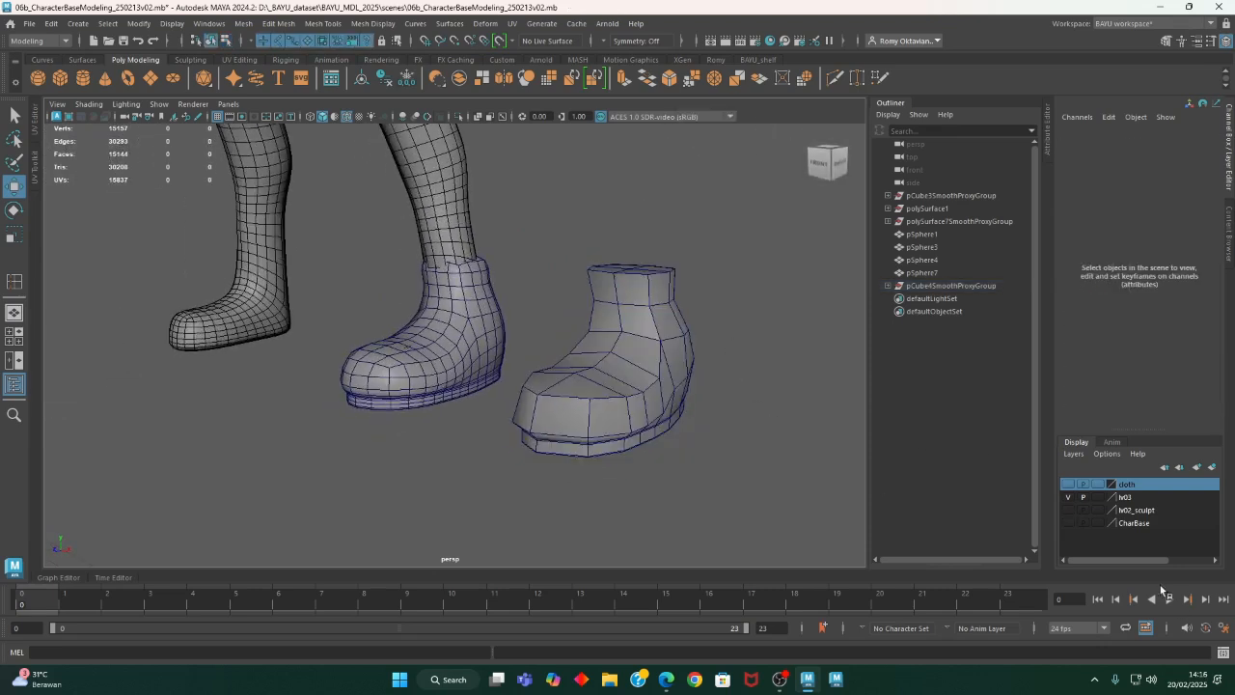
drag(725, 267, 660, 333)
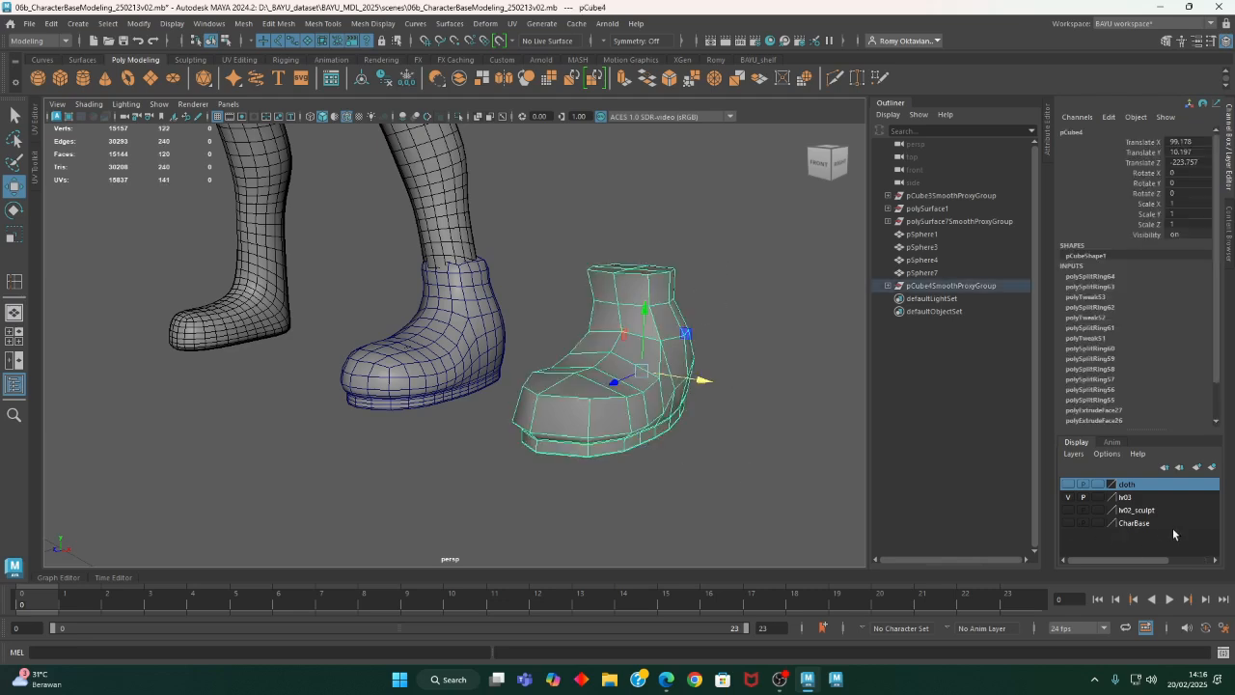
click(1067, 484)
alt+drag(756, 476, 626, 513)
click(626, 512)
click(568, 476)
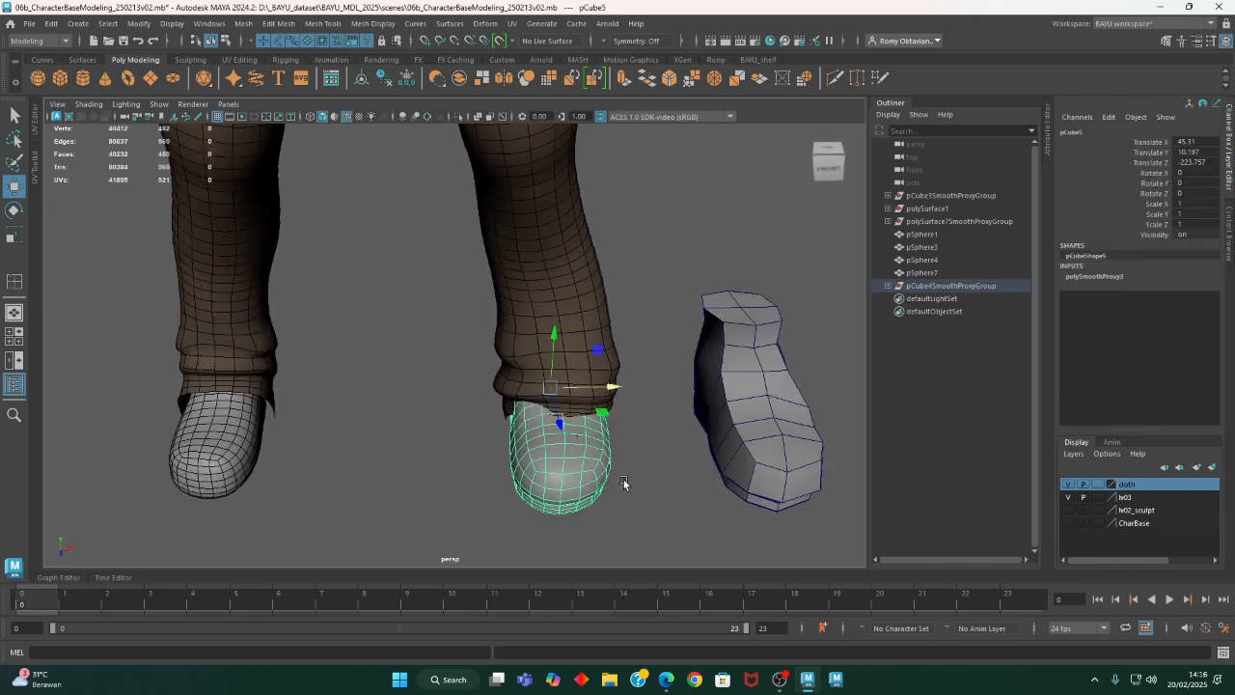
alt+middle_drag(626, 485, 525, 460)
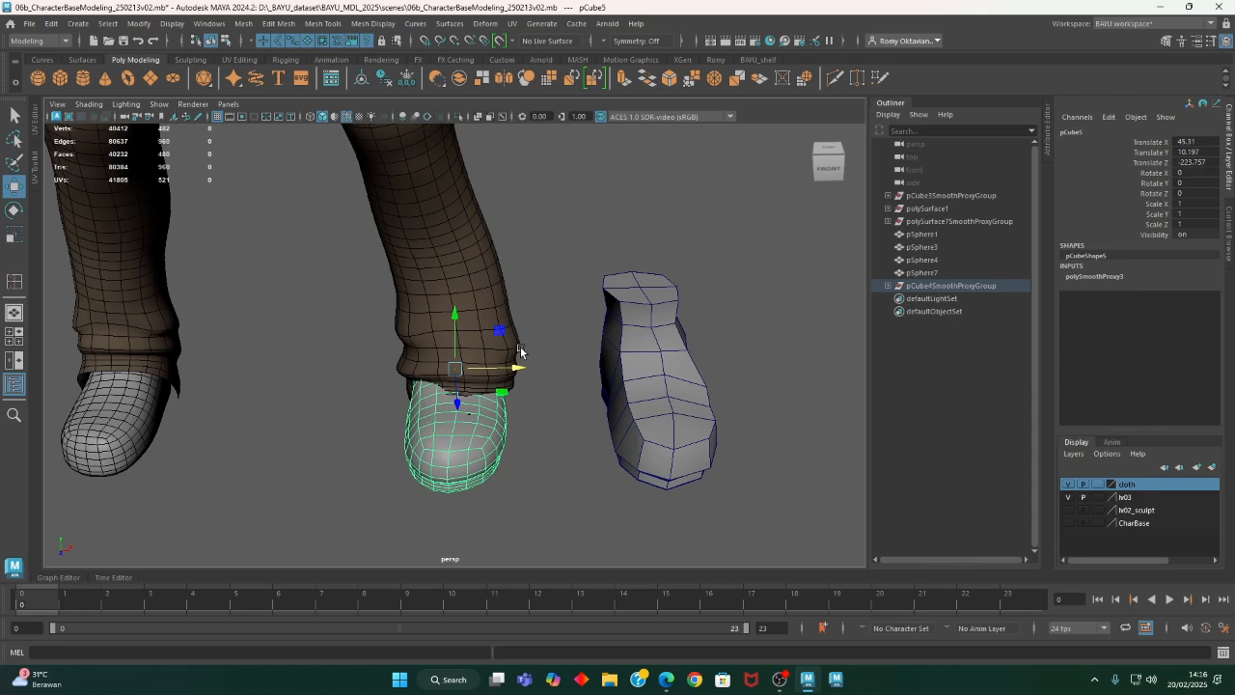
- Select the low-poly shoe cage and add it to the CharBase display layer
alt+drag(759, 456, 714, 413)
drag(669, 375, 714, 473)
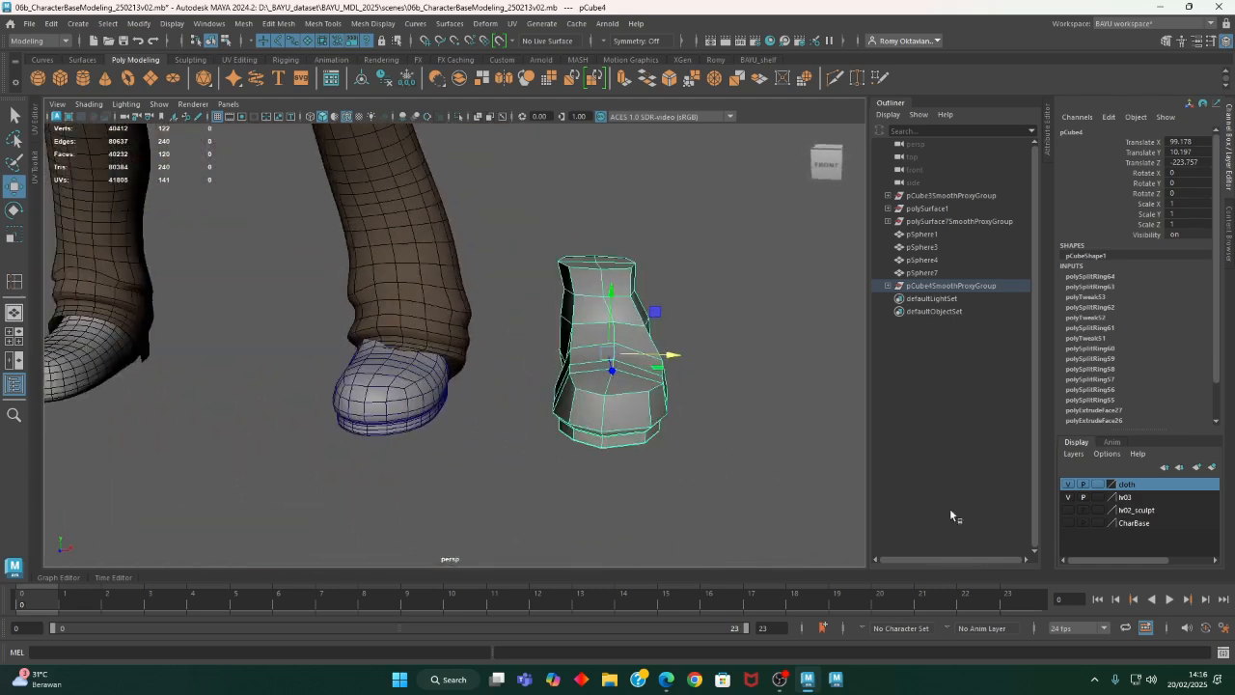
click(1144, 527)
right_click(1144, 527)
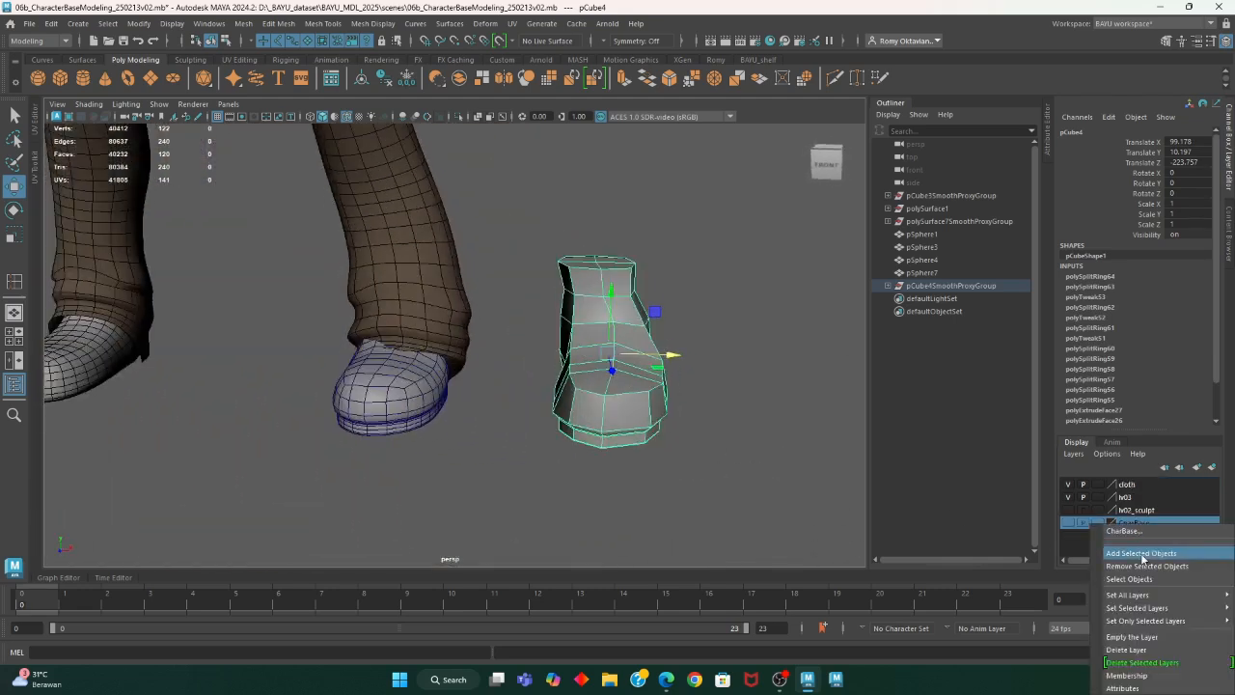
click(1142, 552)
alt+drag(543, 433, 556, 473)
click(555, 473)
alt+drag(451, 463, 512, 425)
click(403, 430)
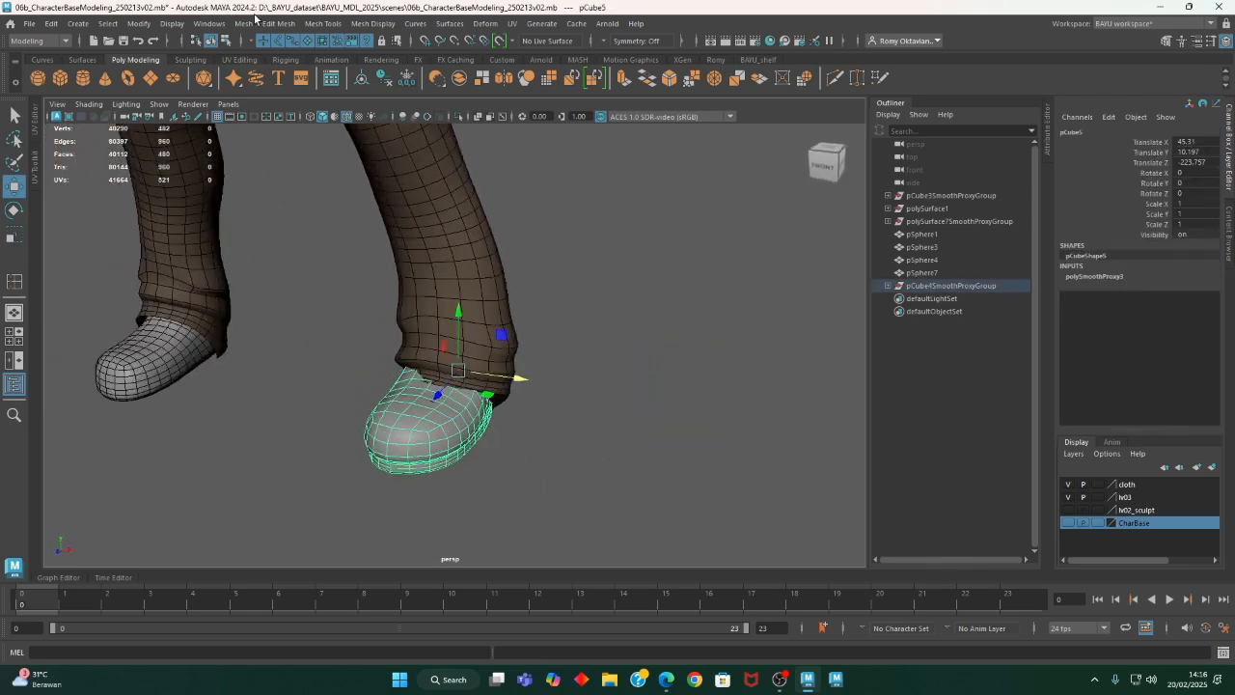
click(208, 23)
mouse_move(171, 23)
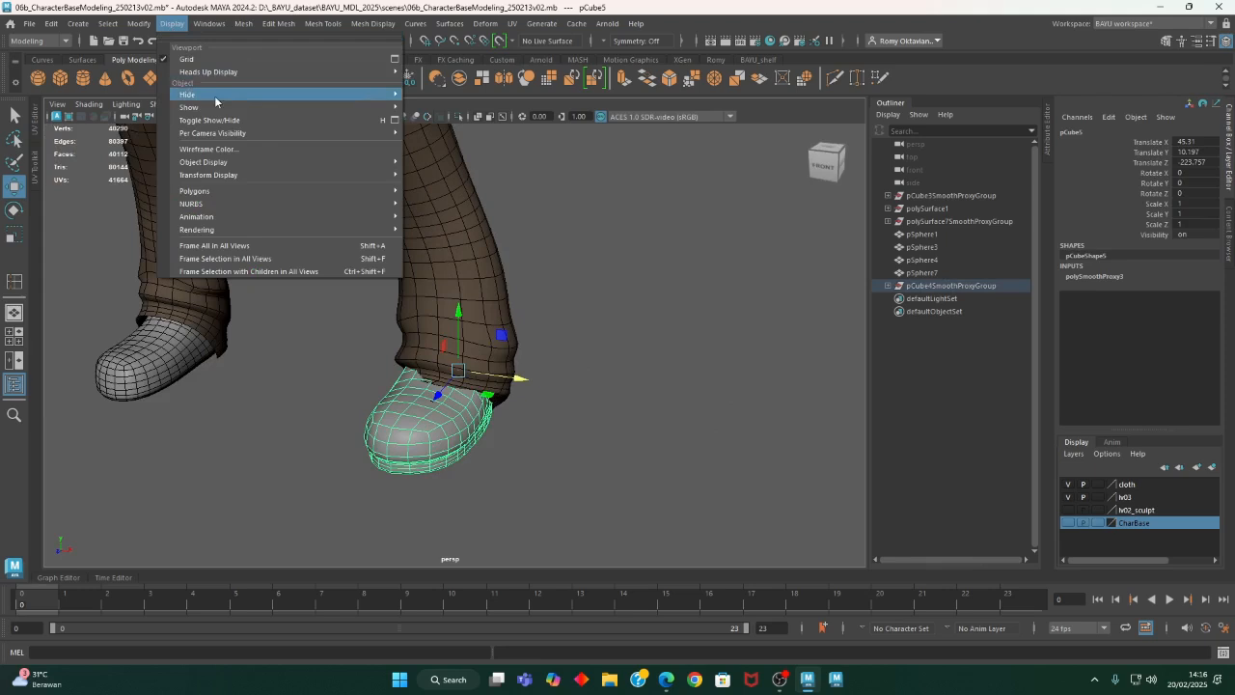
click(253, 152)
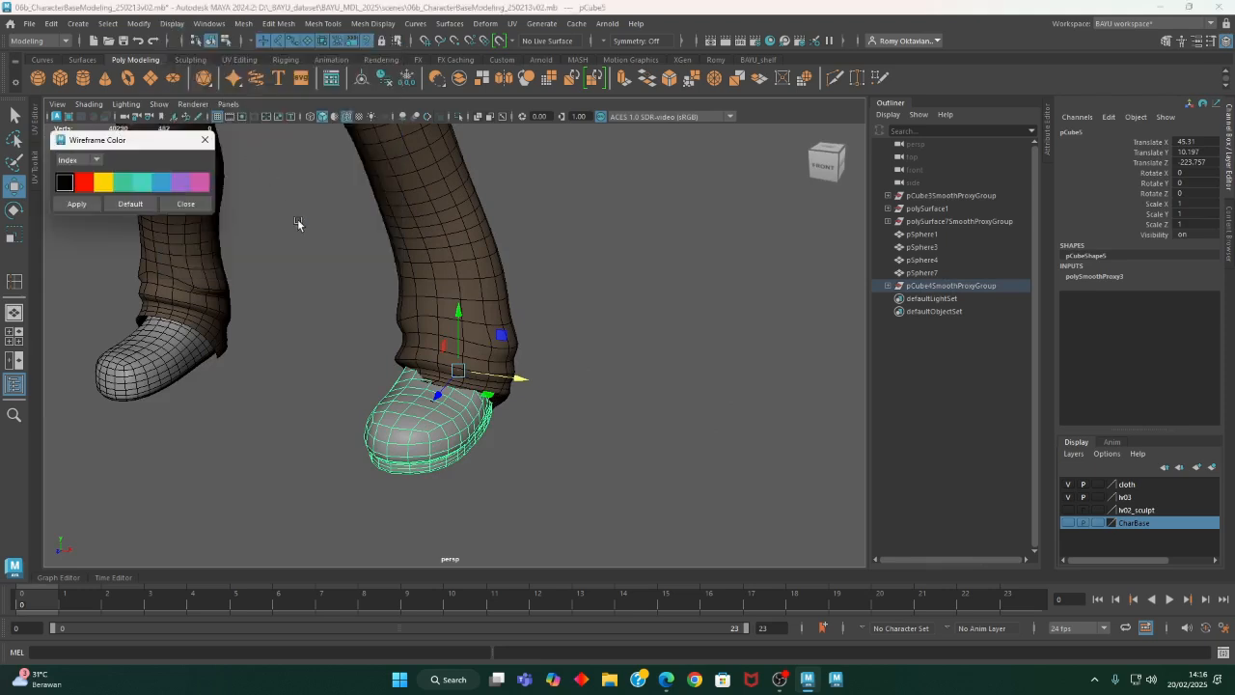
click(191, 205)
alt+drag(463, 357, 477, 459)
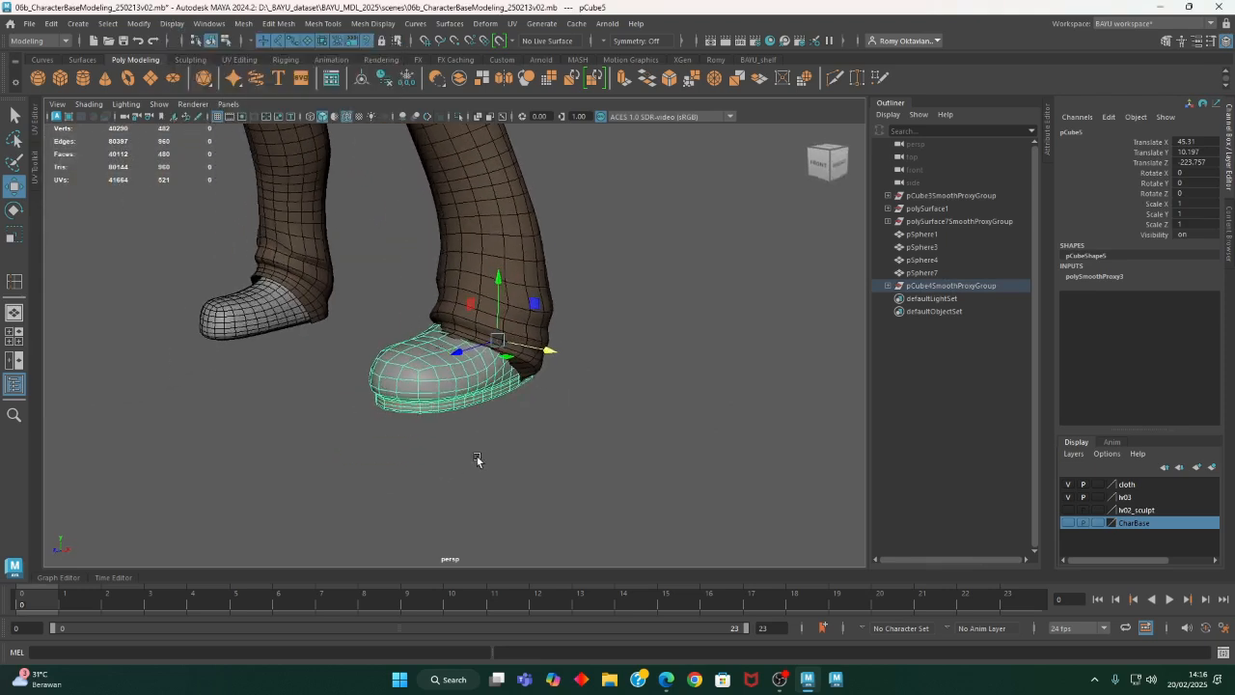
- Hide the cloth layer and switch to edge selection on the underside of the smoothed shoe
alt+right_drag(476, 459, 918, 492)
click(1067, 485)
alt+drag(734, 464, 592, 420)
right_drag(711, 227, 711, 187)
alt+drag(730, 337, 726, 279)
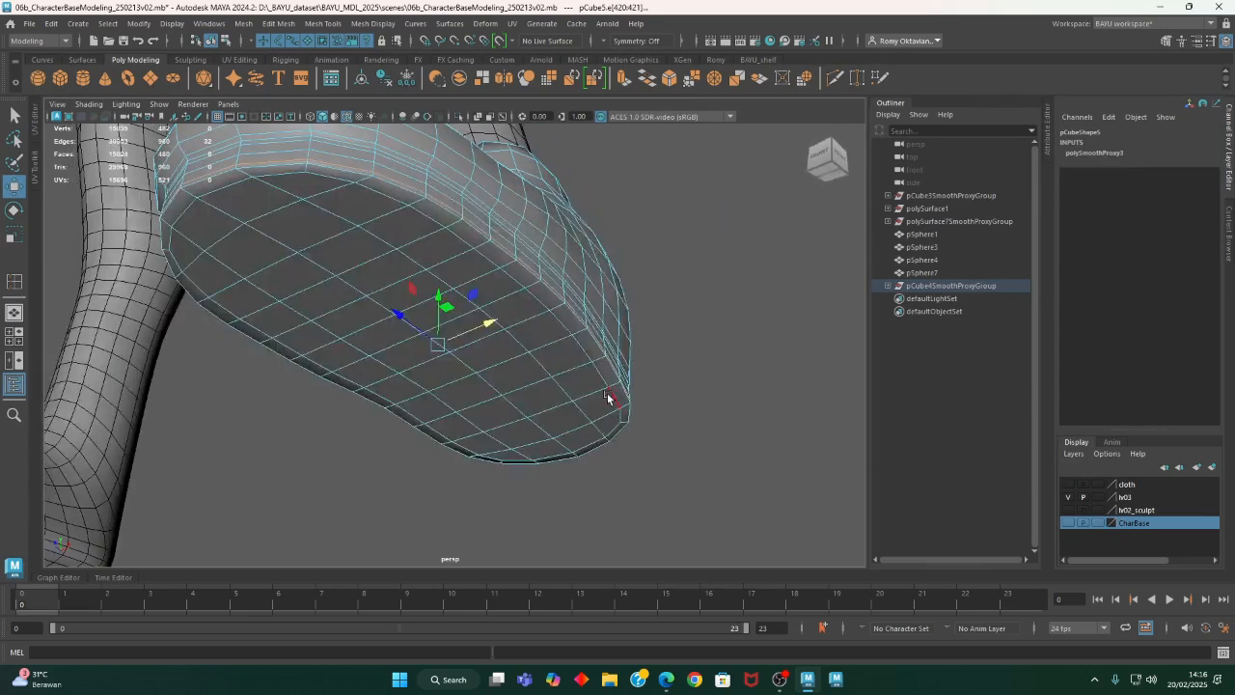
- Select the complete edge loop around the underside of the sole together with the neighbouring loop on the sole's side
double_click(605, 385)
alt+drag(678, 406, 678, 390)
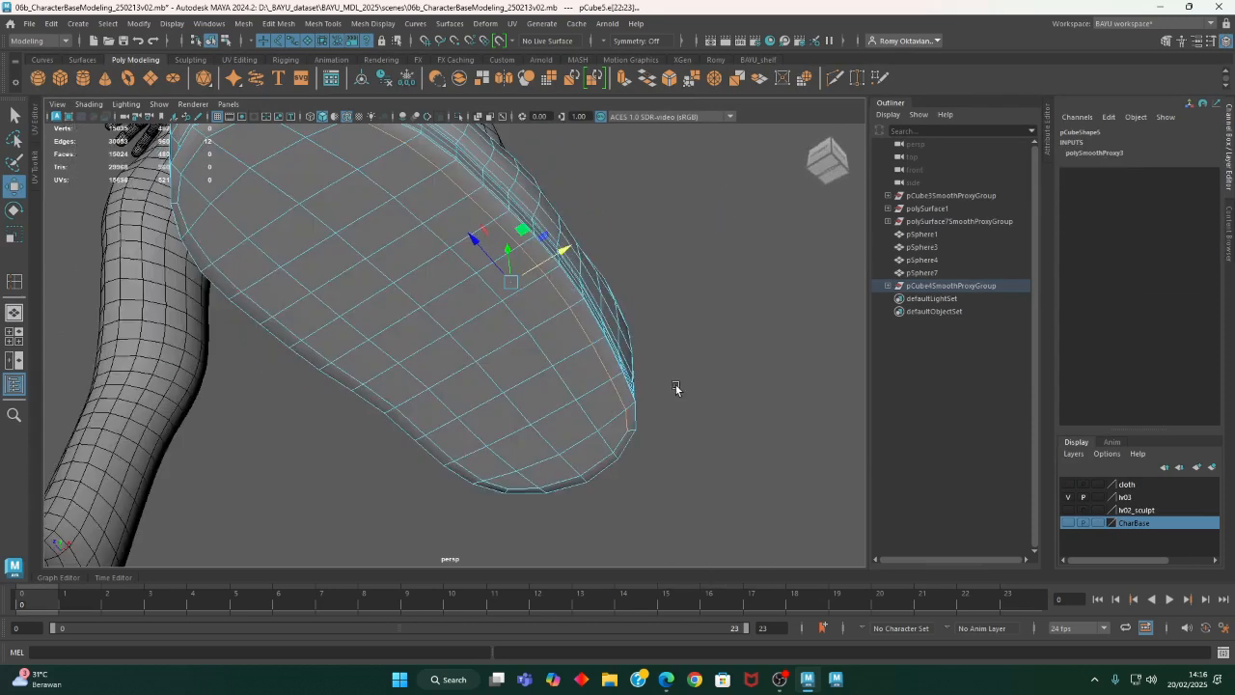
shift+double_click(627, 440)
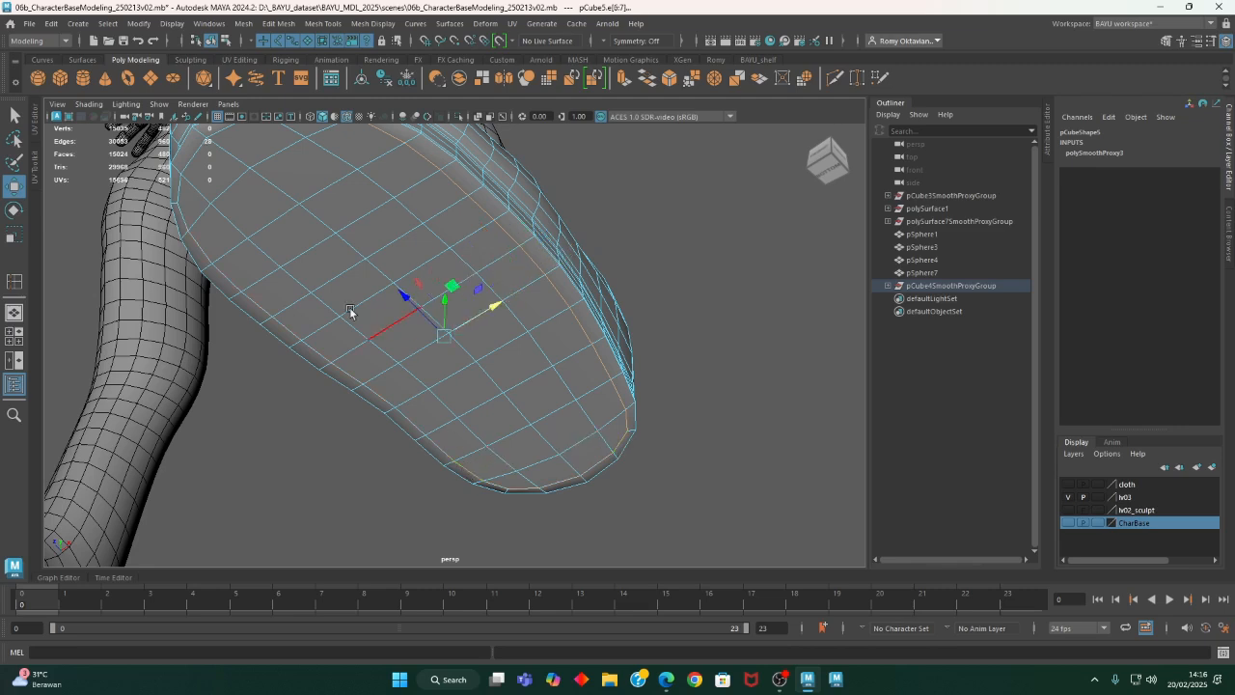
alt+middle_drag(326, 291, 365, 371)
shift+double_click(281, 238)
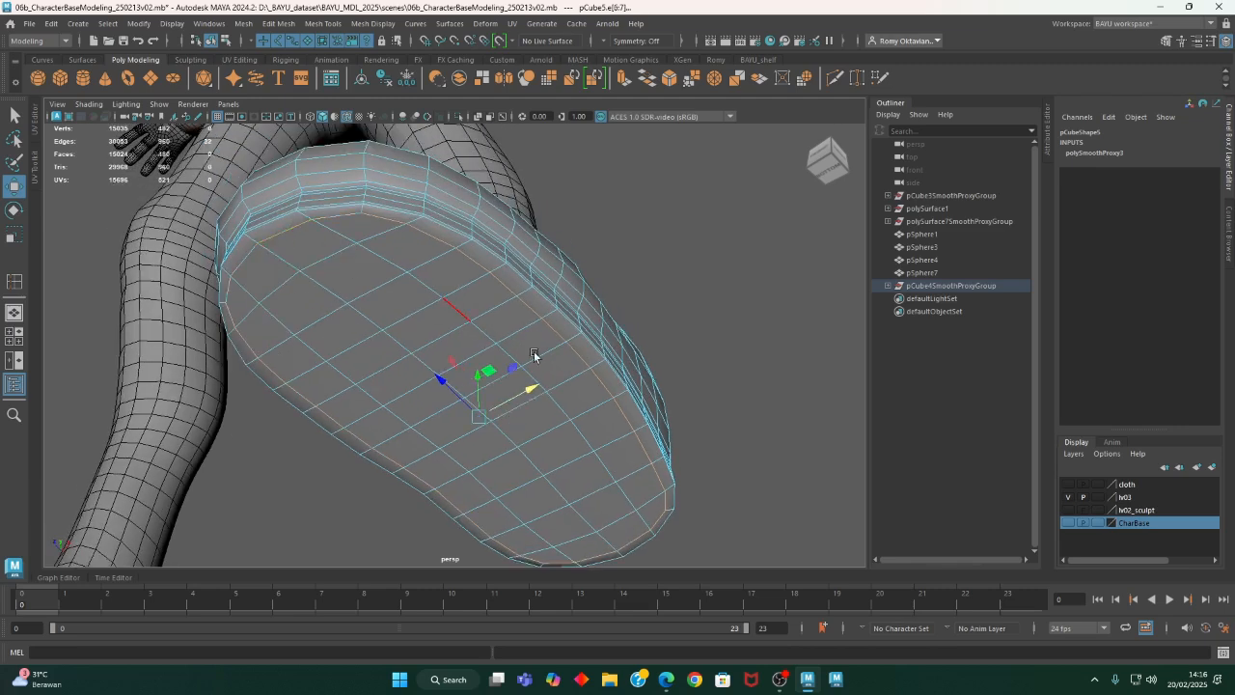
alt+drag(534, 356, 508, 398)
shift+double_click(603, 416)
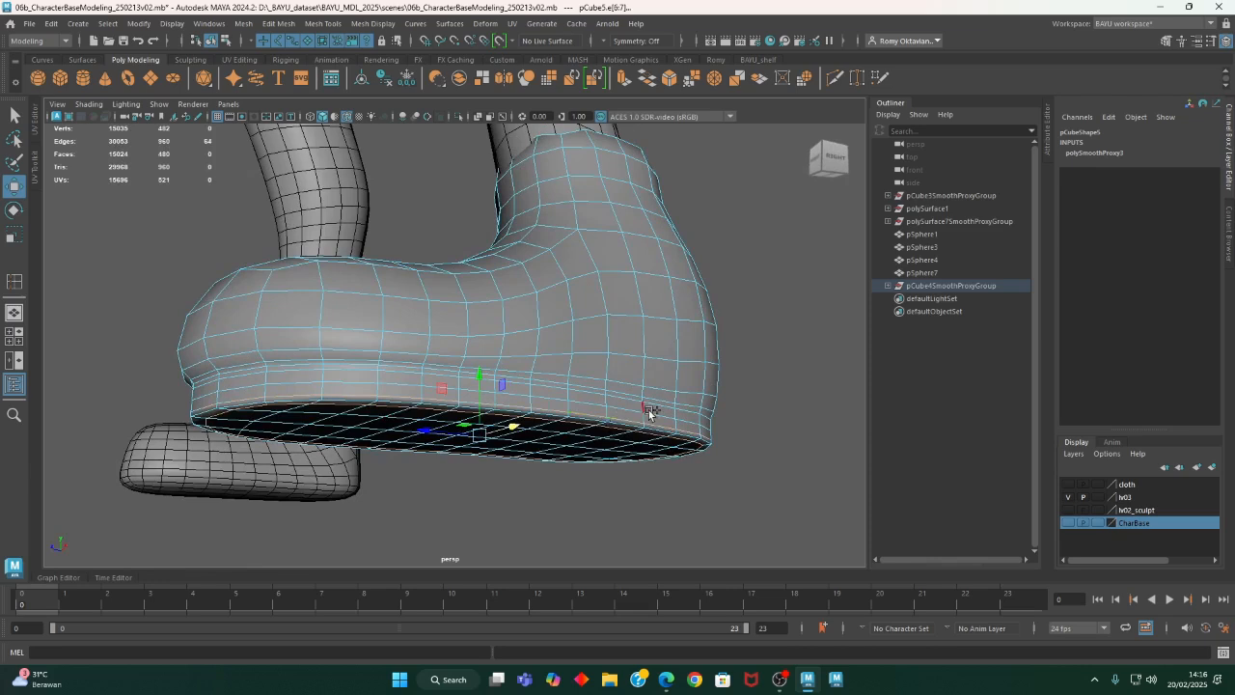
- Convert the selection to faces and grow it to cover the sole's whole side band and underside
alt+middle_drag(701, 384, 572, 367)
ctrl+right_drag(681, 207, 757, 228)
ctrl+right_drag(705, 262, 753, 238)
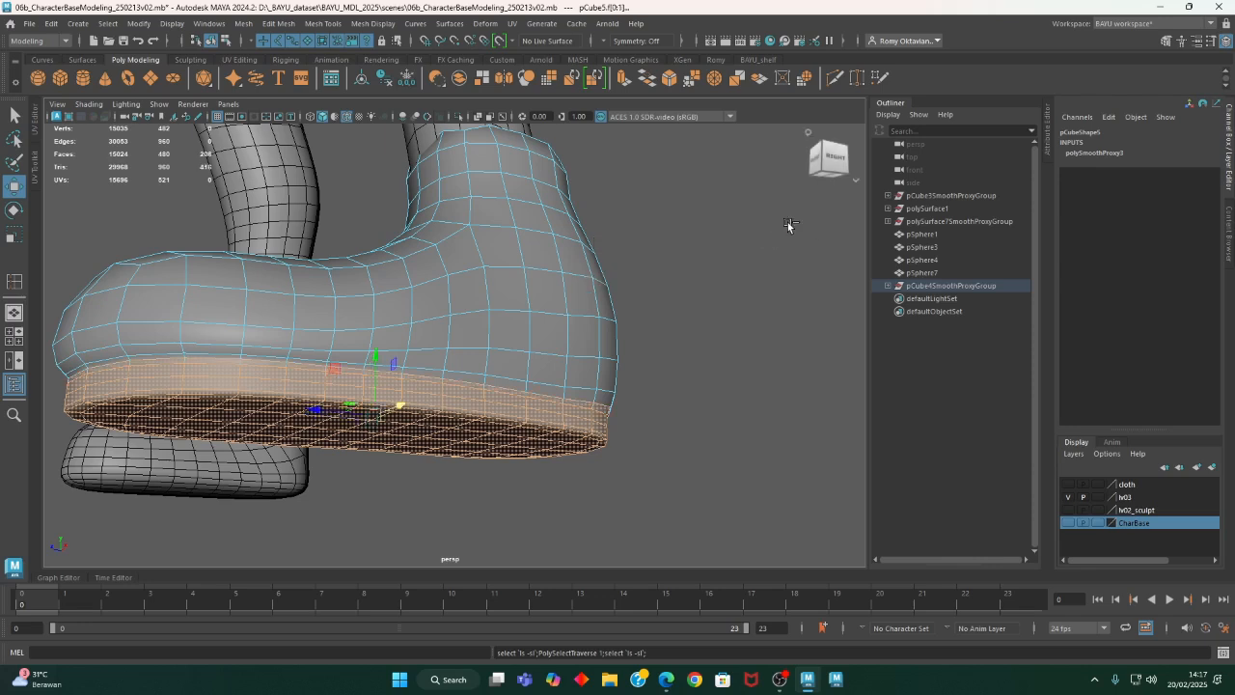
- Assign a new Blinn material to the selected sole faces and open the shoe's attributes
alt+drag(779, 229, 735, 332)
alt+drag(673, 370, 516, 352)
right_drag(622, 261, 653, 592)
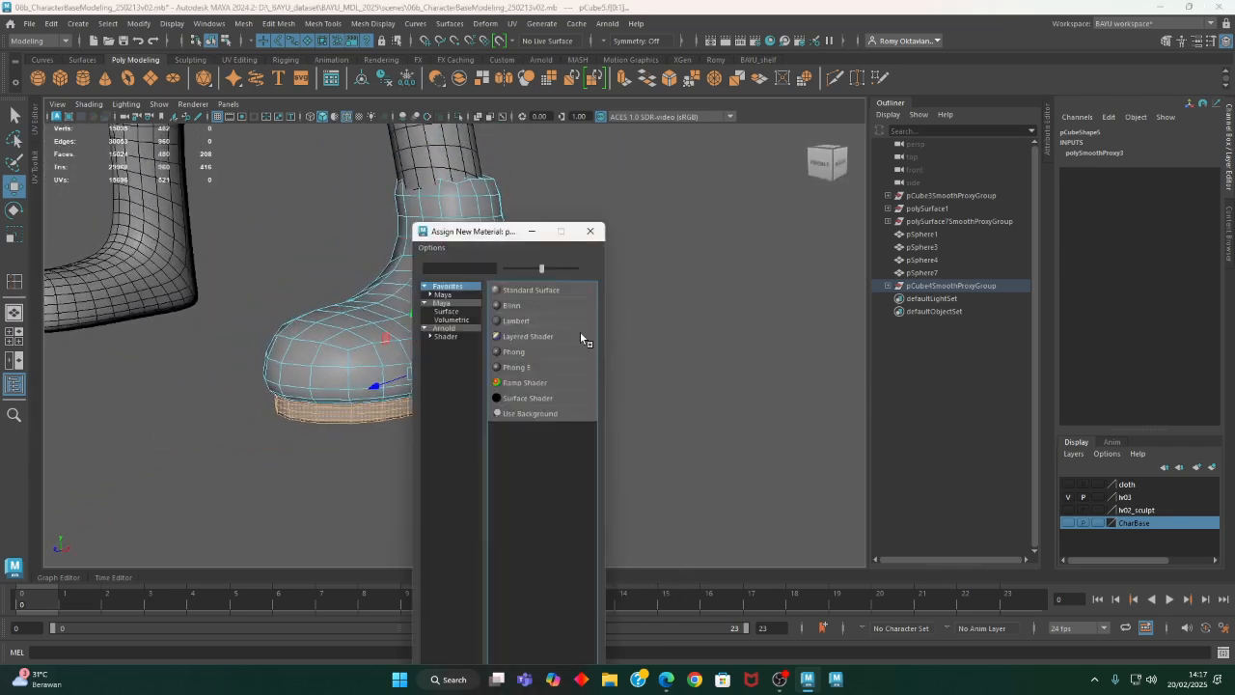
click(522, 306)
alt+middle_drag(374, 434, 425, 440)
alt+right_drag(325, 463, 506, 480)
alt+middle_drag(507, 480, 486, 470)
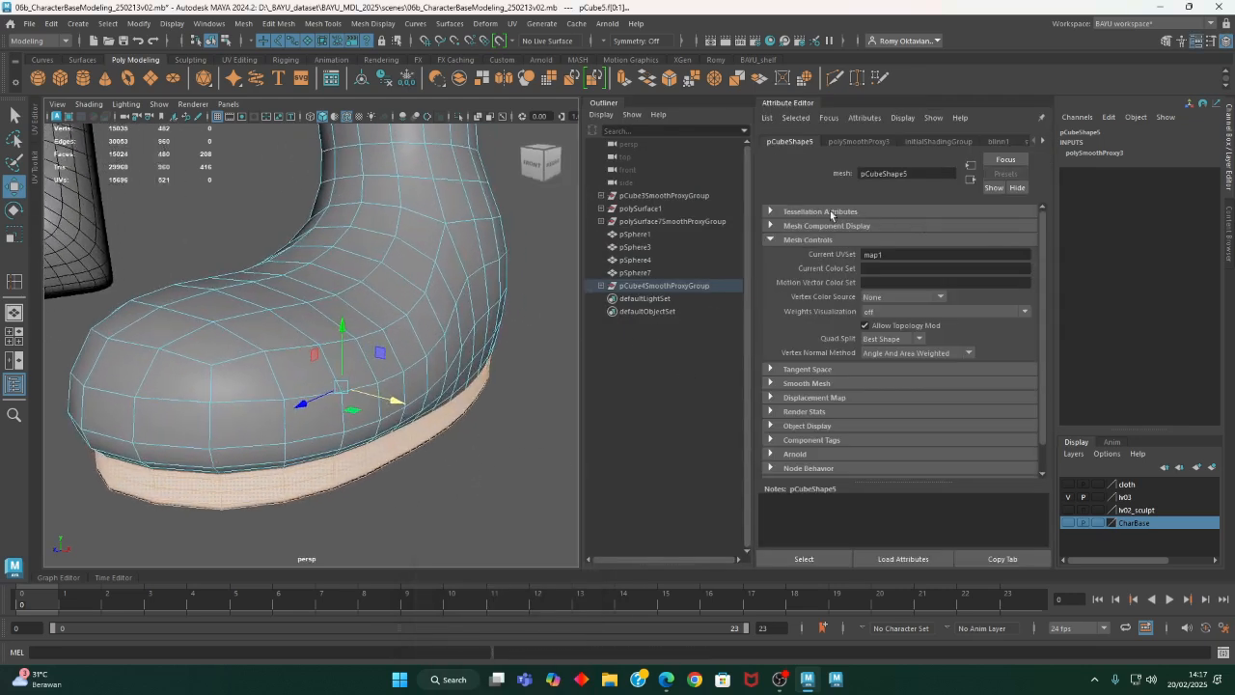
- Open the sole material's attributes and rename the material to blinnshoes01
right_drag(552, 280, 555, 595)
click(909, 174)
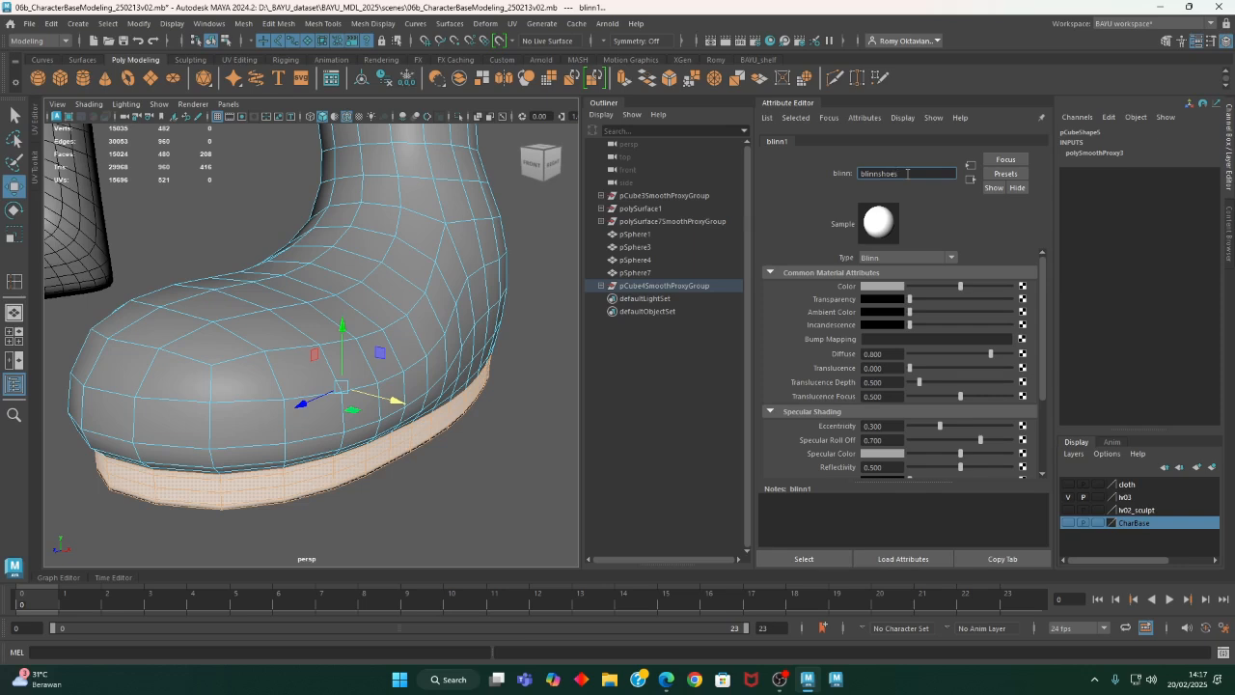
key(Return)
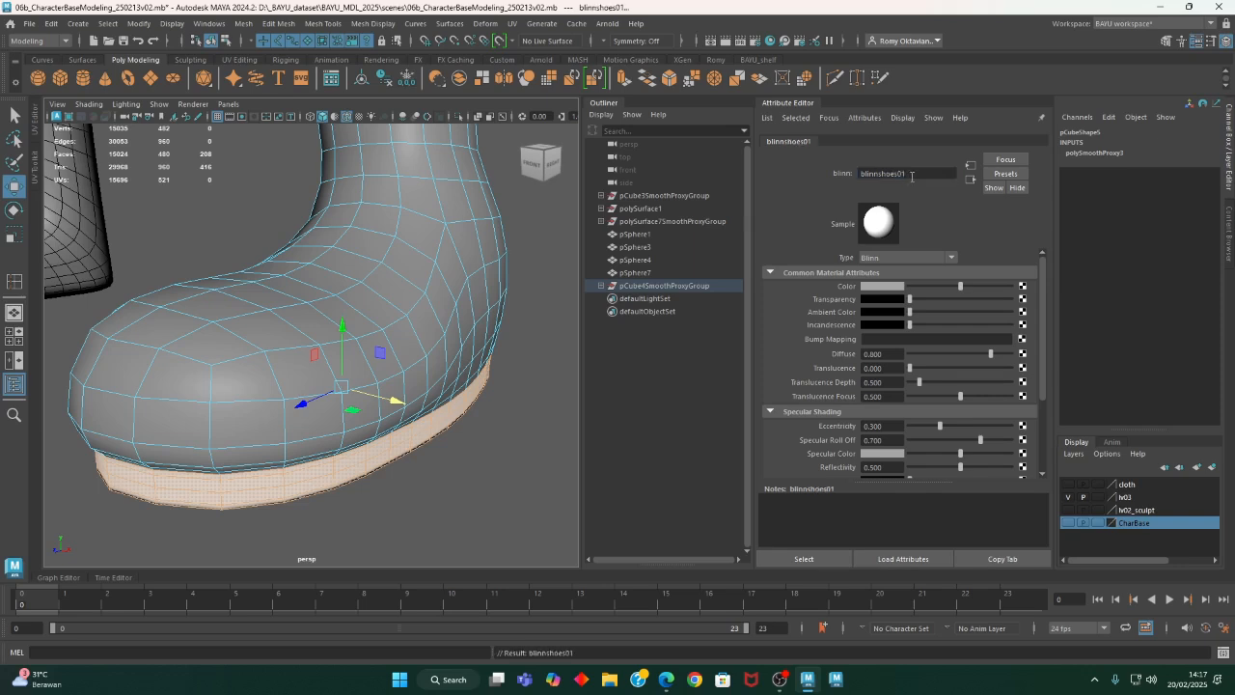
- Set the blinnshoes01 color to the dark brown from the color history (H 36.923, S 0.321, V 0.054) and select the material
click(881, 286)
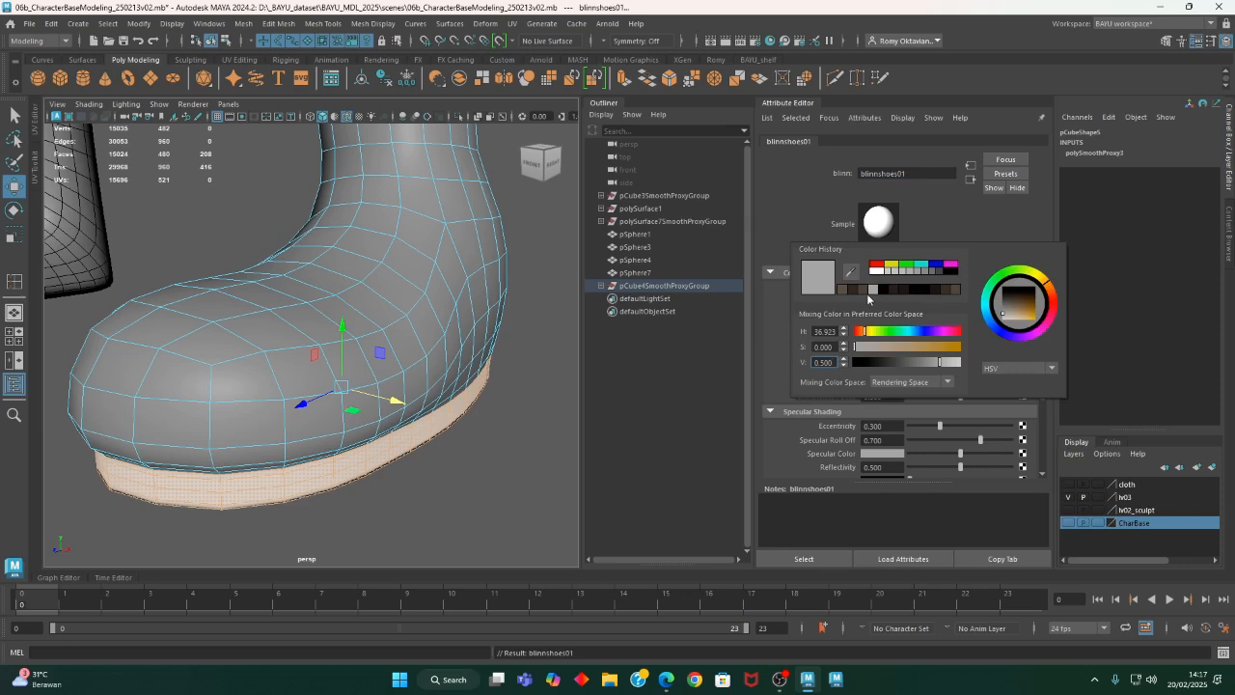
click(892, 289)
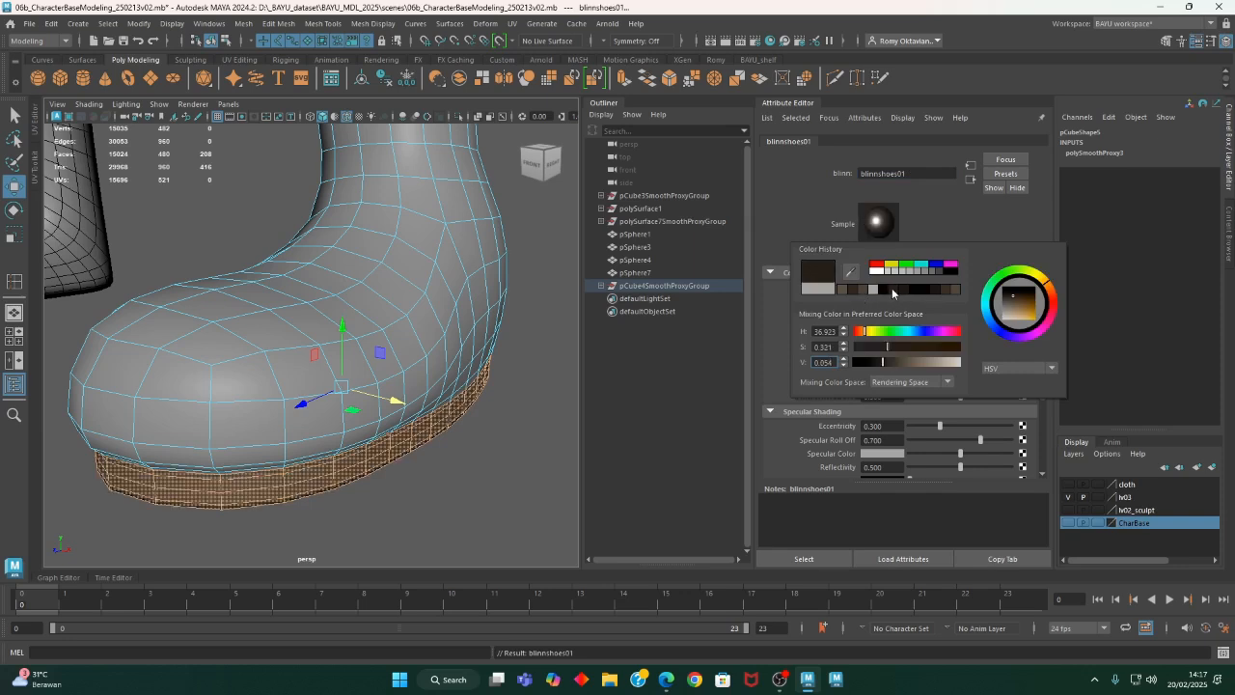
click(804, 559)
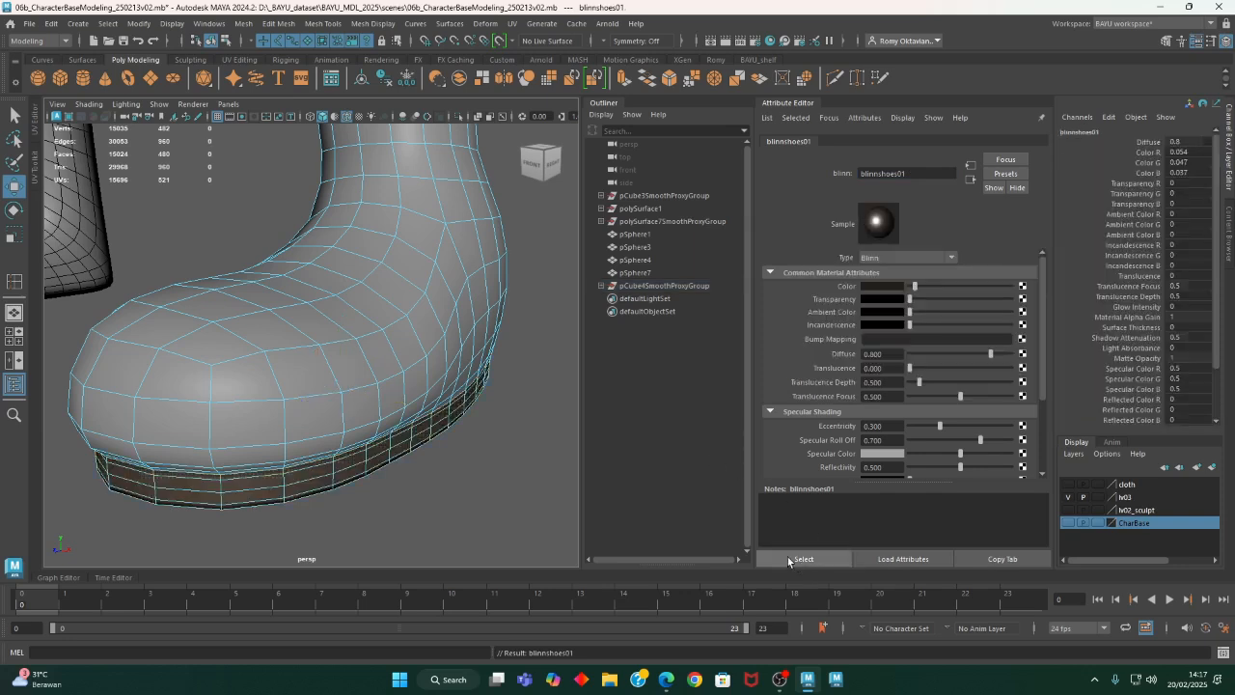
mouse_move(441, 494)
alt+mouse_down()
mouse_move(400, 467)
mouse_move(422, 488)
mouse_move(435, 480)
mouse_move(418, 488)
alt+mouse_up()
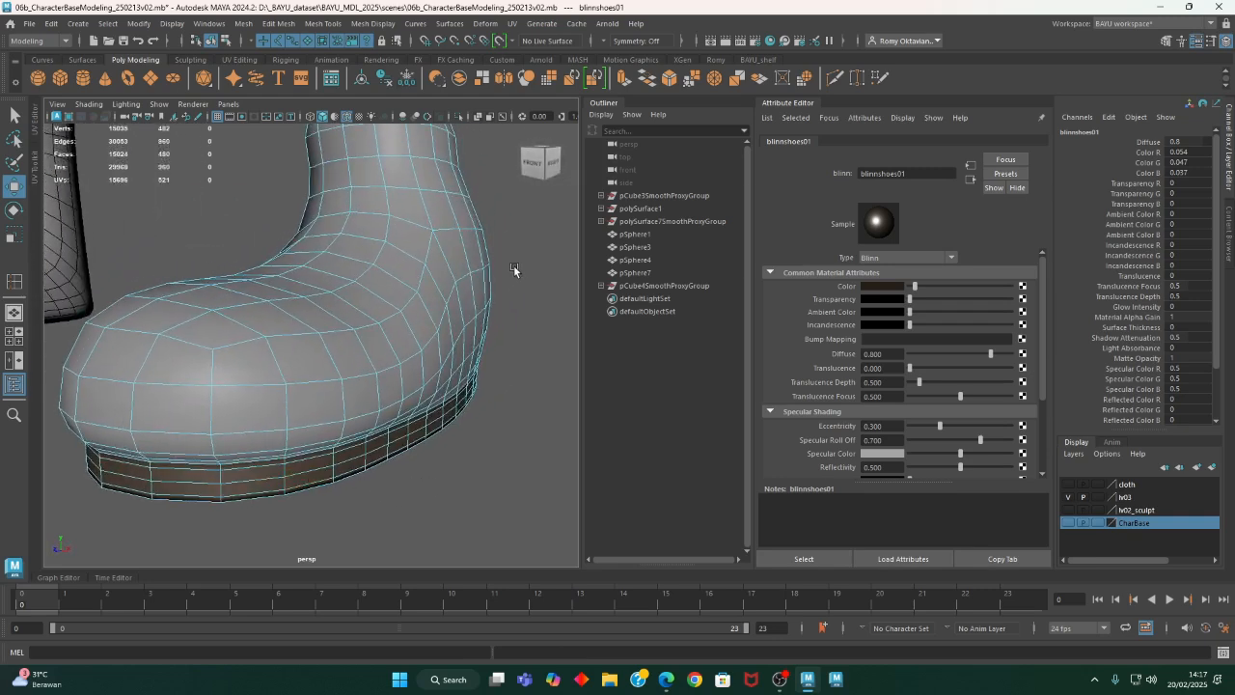
scroll(496, 290, up, 5)
scroll(444, 289, down, 5)
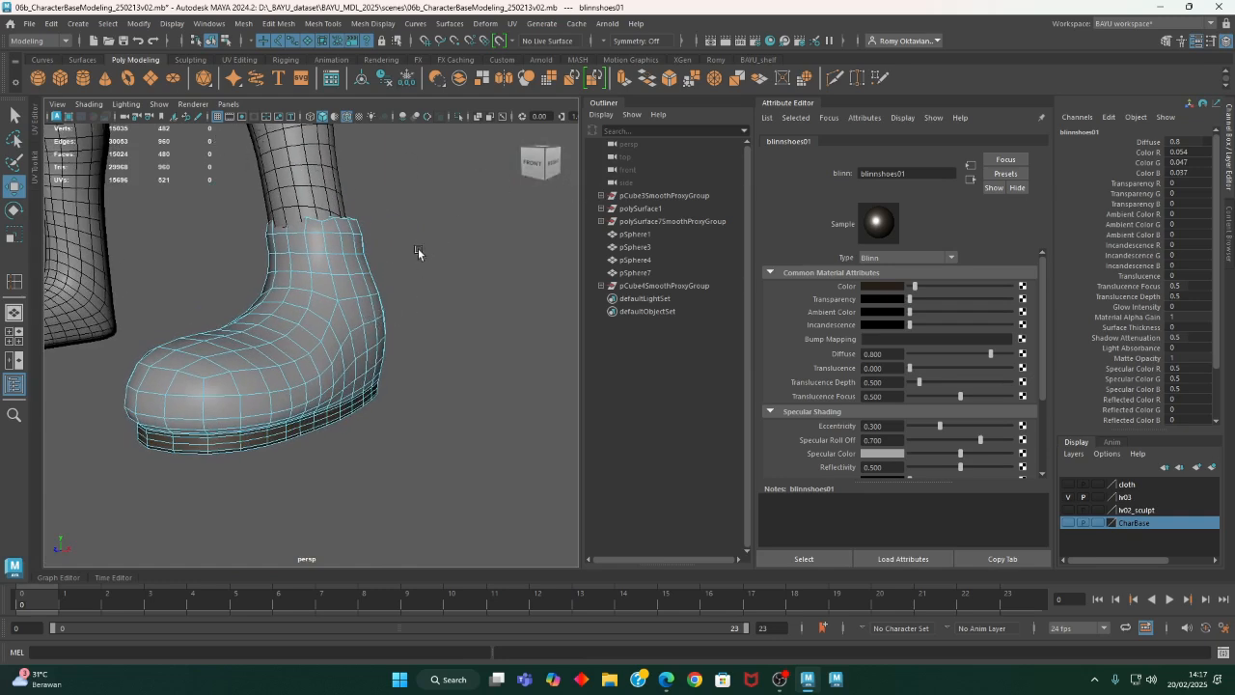
- Try to invert the current selection to get the faces of the shoe's upper
click(108, 23)
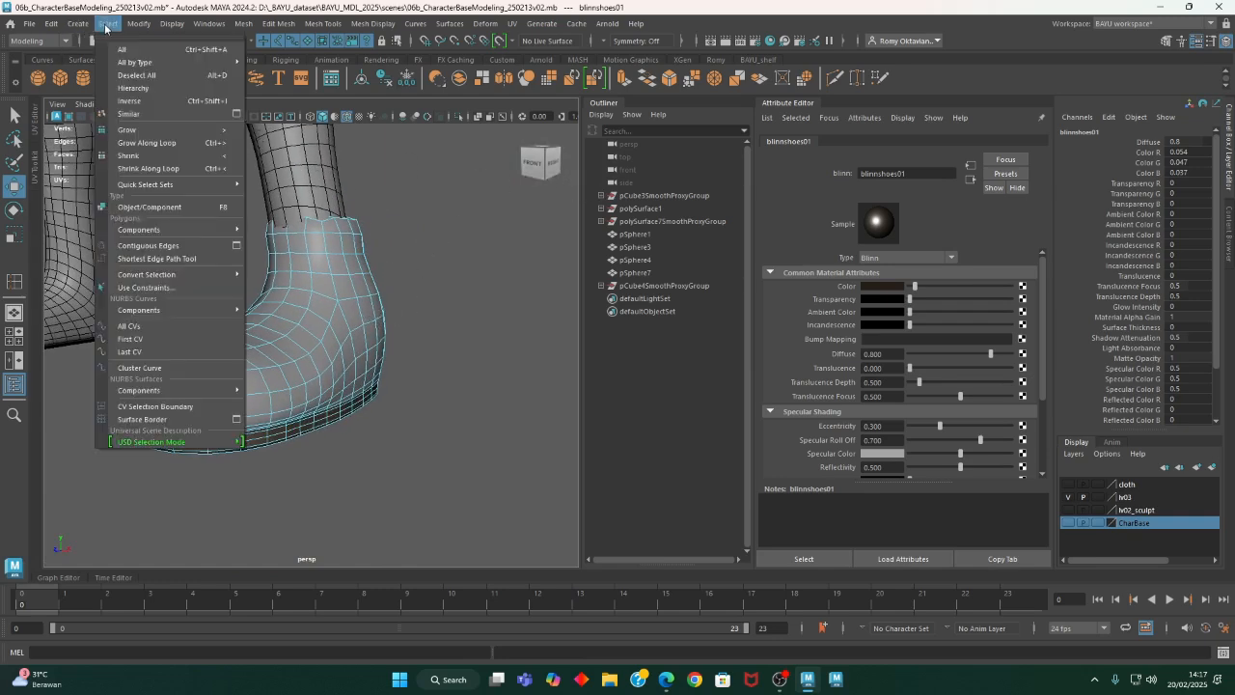
click(150, 103)
alt+drag(447, 392, 439, 302)
right_drag(439, 302, 443, 290)
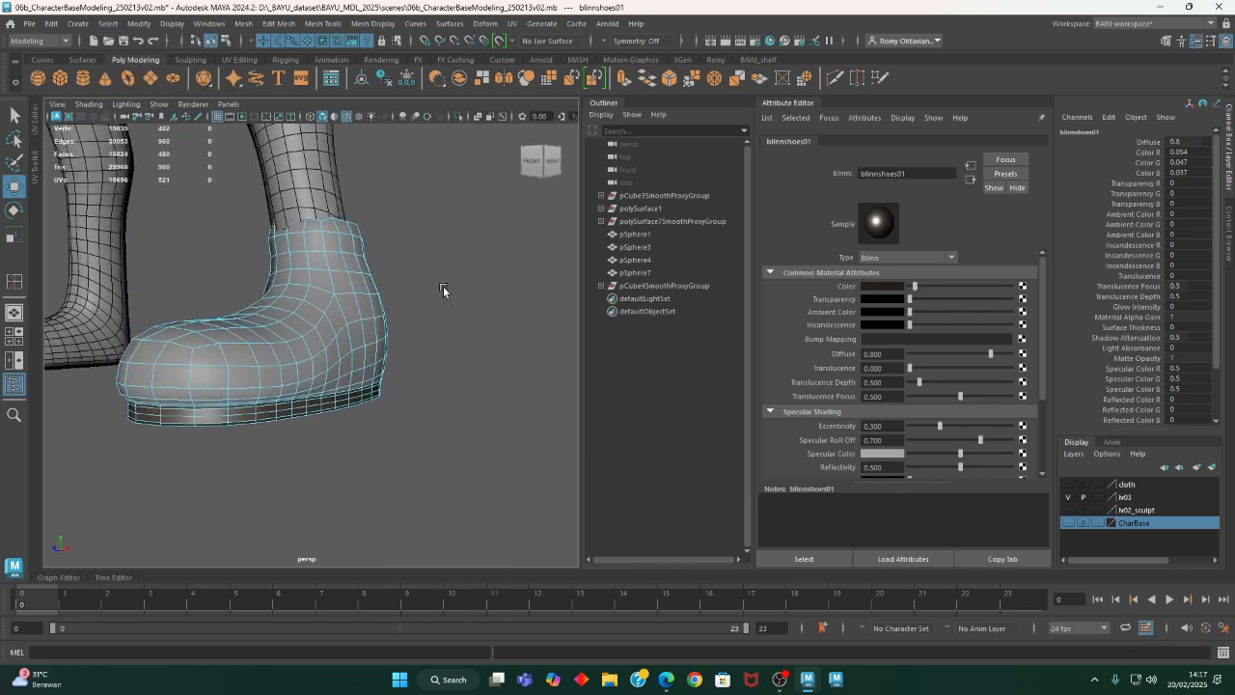
alt+drag(441, 391, 440, 384)
right_drag(452, 291, 441, 326)
alt+drag(441, 326, 492, 309)
right_drag(497, 247, 492, 227)
- Select edge loops running around the shoe's upper, across its ankle, instep and toe
click(507, 295)
double_click(427, 334)
alt+drag(430, 336, 419, 276)
shift+double_click(340, 267)
alt+drag(340, 267, 463, 322)
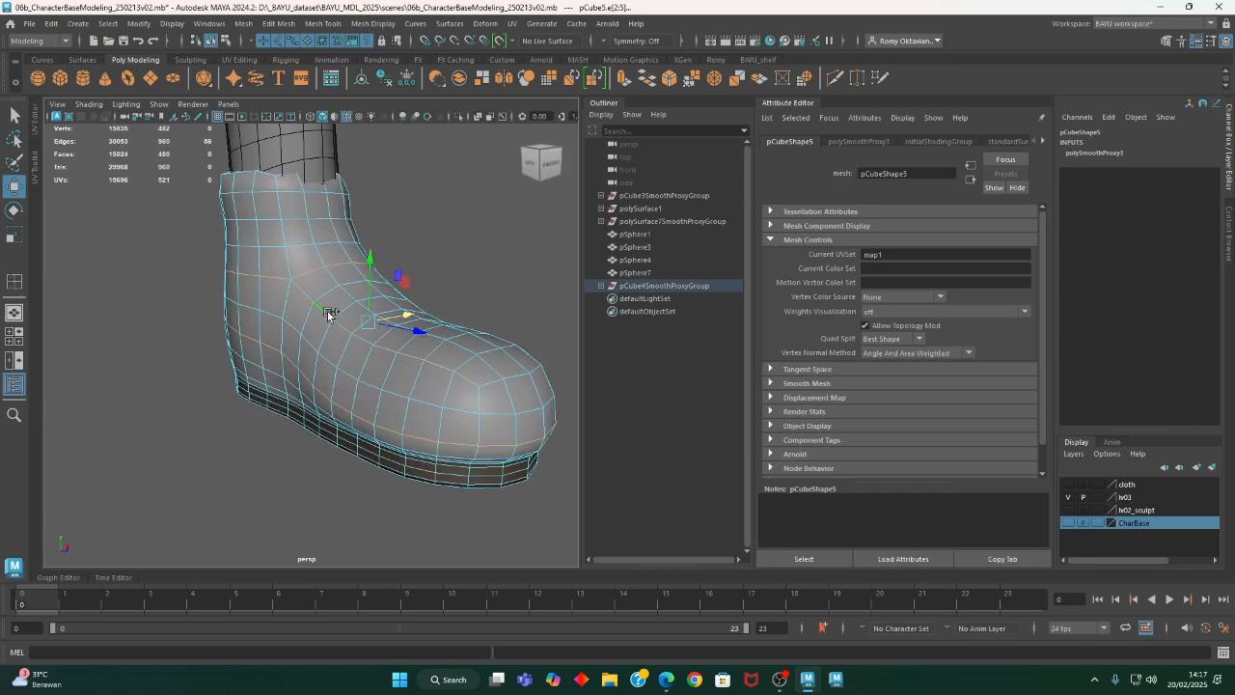
alt+drag(546, 353, 365, 377)
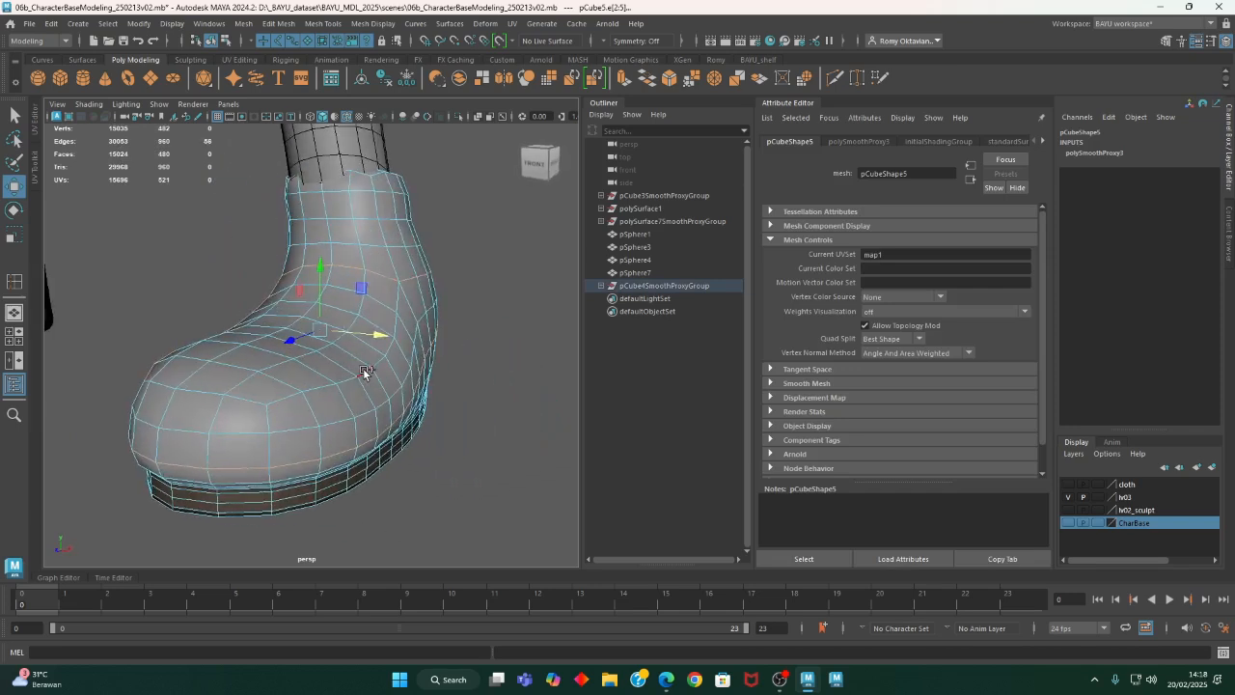
shift+double_click(244, 402)
alt+drag(410, 333, 377, 296)
shift+double_click(381, 251)
- Convert the edge selection to faces and extend it over the entire upper, leaving out the sole
alt+middle_drag(458, 289, 424, 231)
ctrl+right_drag(430, 178, 501, 184)
alt+drag(500, 183, 454, 345)
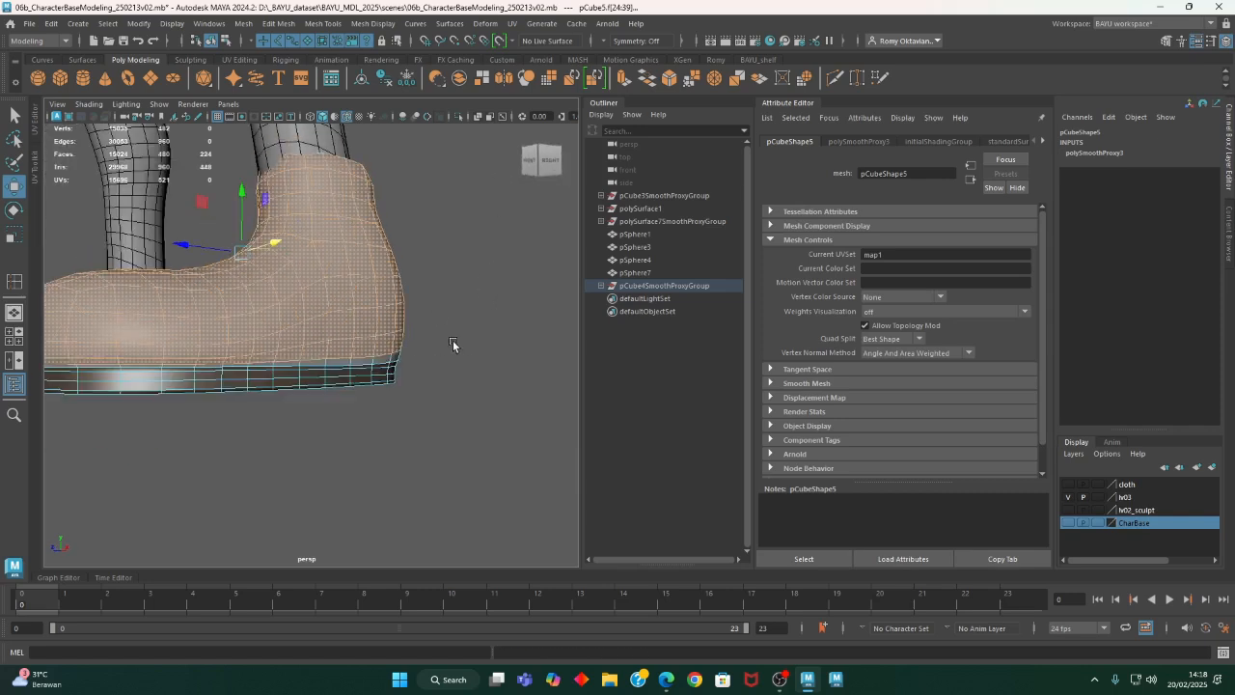
ctrl+right_drag(452, 224, 537, 182)
alt+drag(537, 183, 411, 197)
alt+drag(380, 356, 412, 250)
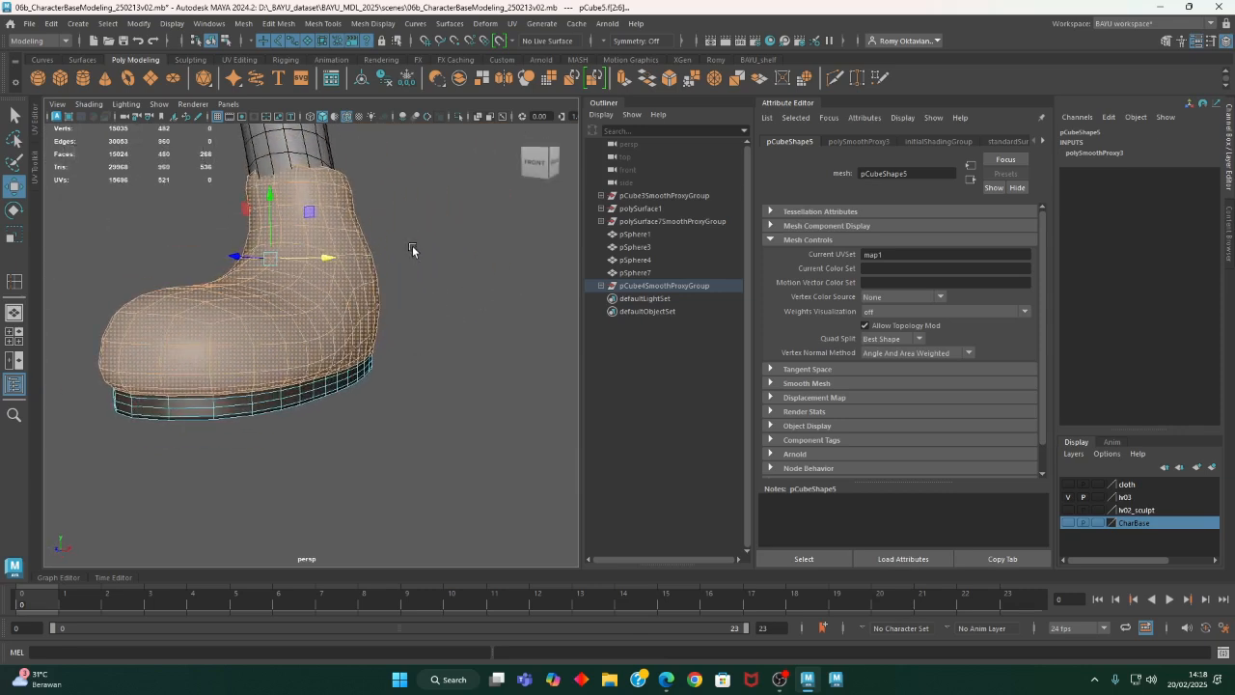
- Assign a new Blinn material to the selected upper faces and rename it blinn_shoes02
right_drag(453, 245, 487, 579)
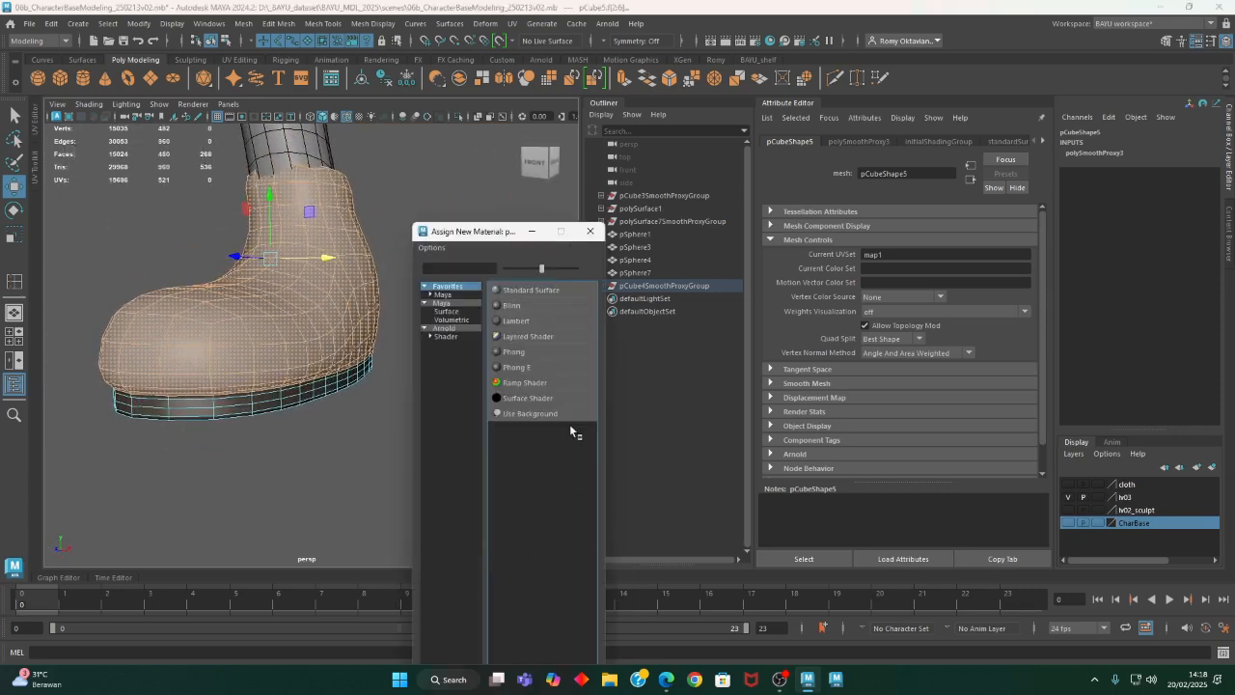
click(510, 306)
click(892, 174)
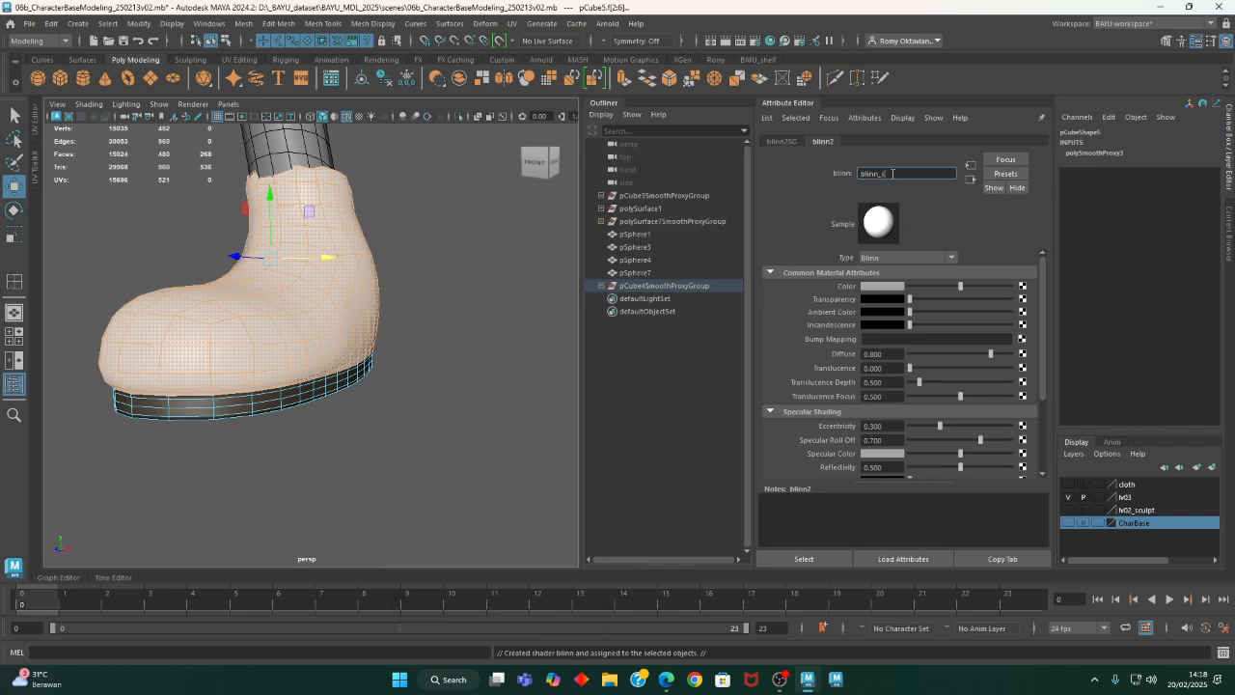
key(Return)
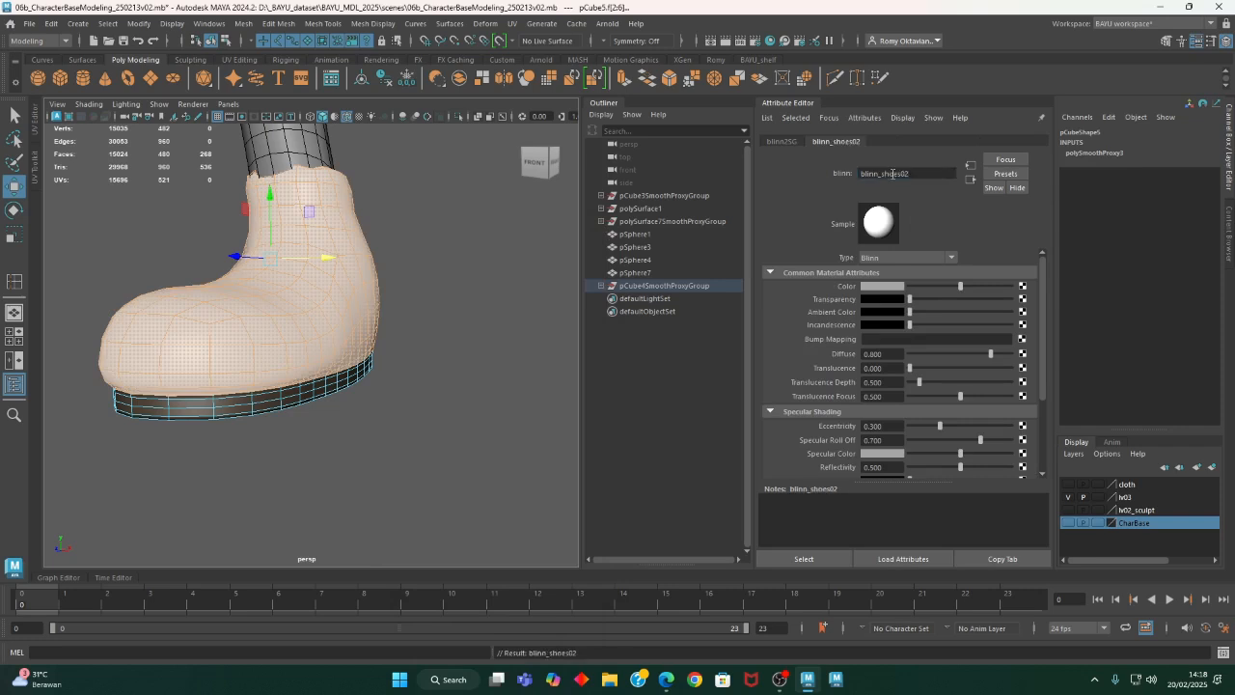
- Set the blinn_shoes02 color to a brown from the color history, then select the shoe as a whole object
click(883, 286)
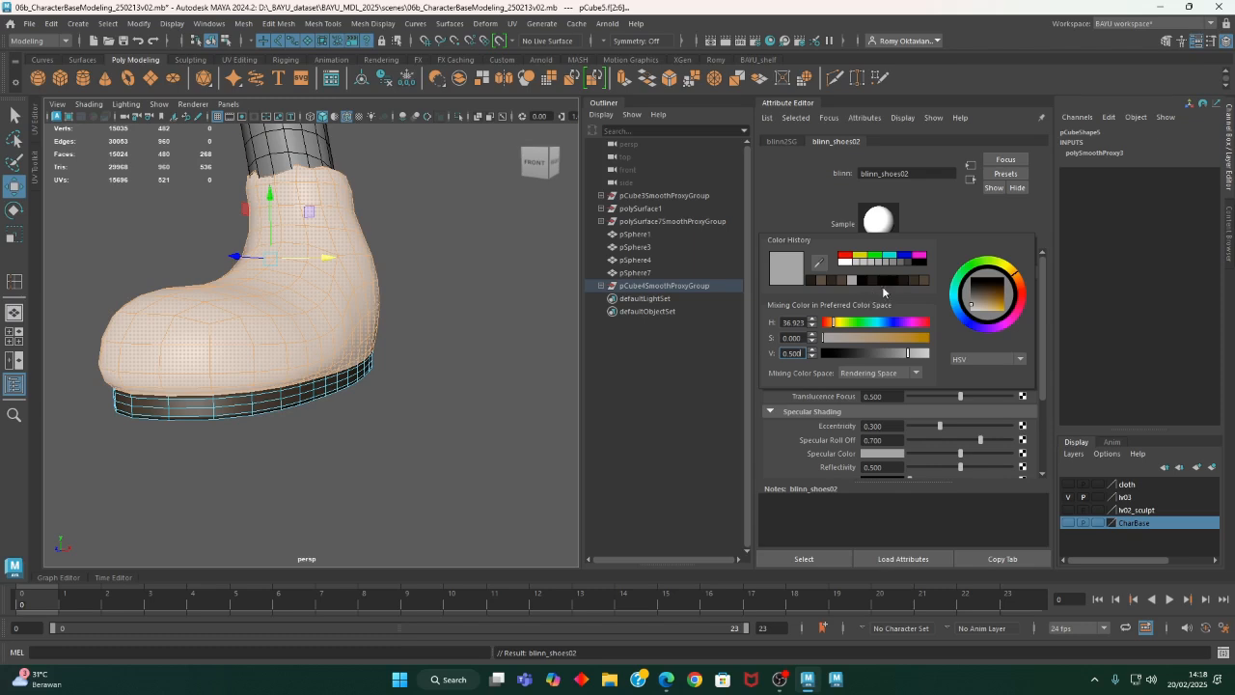
click(915, 280)
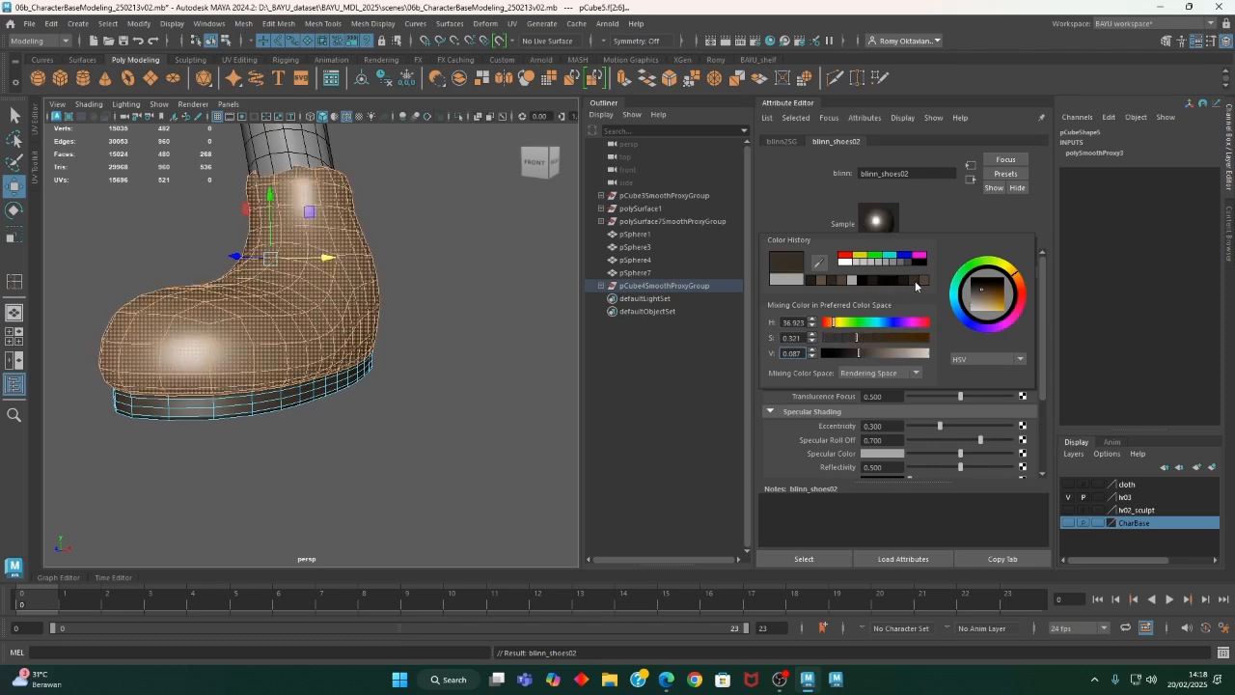
click(822, 560)
alt+drag(409, 408, 454, 301)
right_drag(473, 261, 514, 246)
click(791, 558)
alt+drag(522, 486, 496, 439)
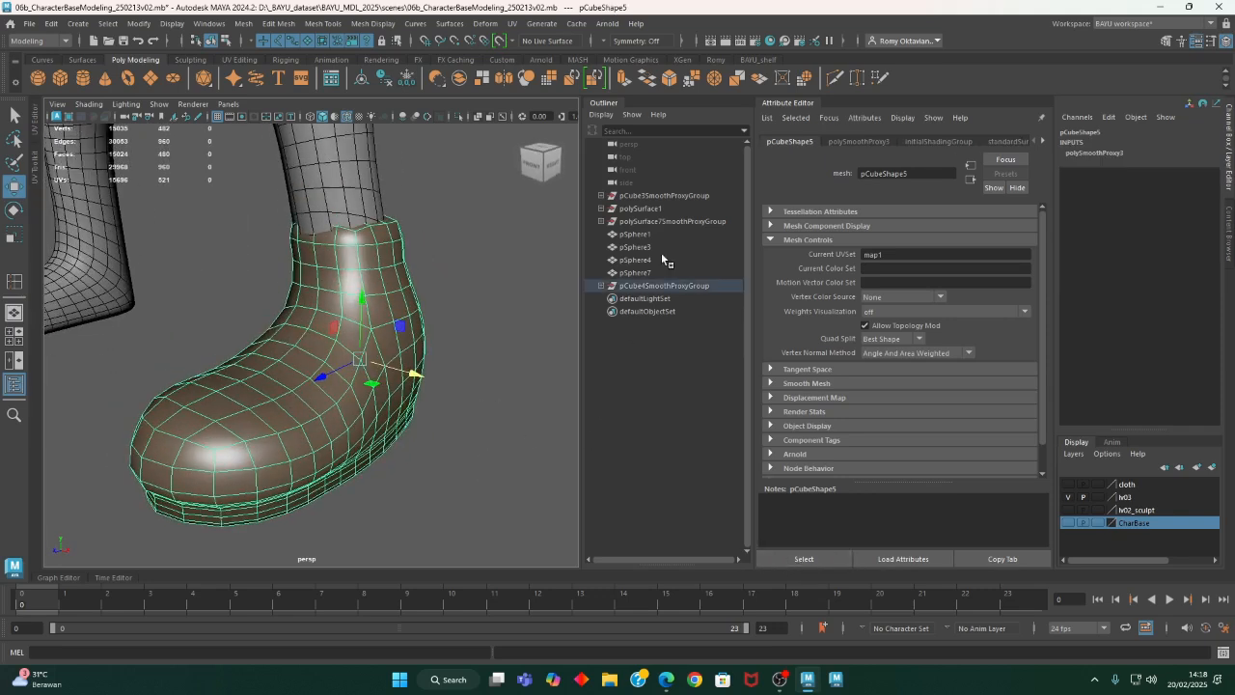
- Open the selected shoe's material attributes and examine which of its materials they show
right_drag(484, 254, 536, 559)
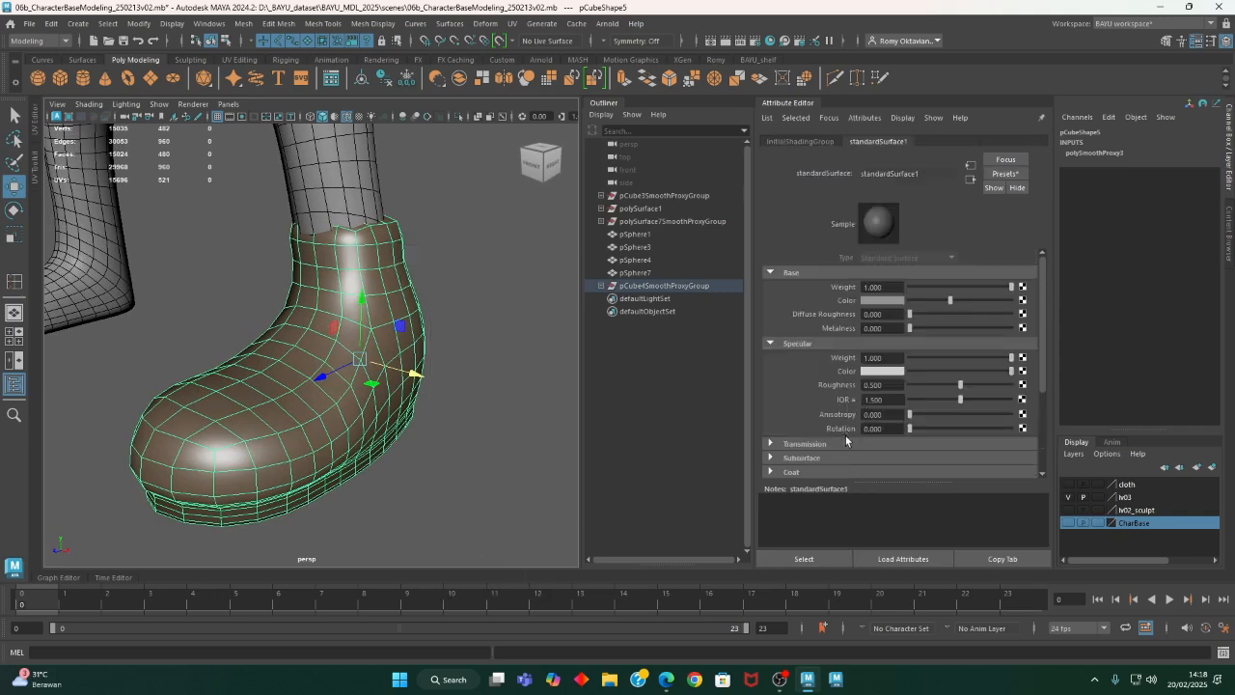
alt+drag(450, 470, 459, 440)
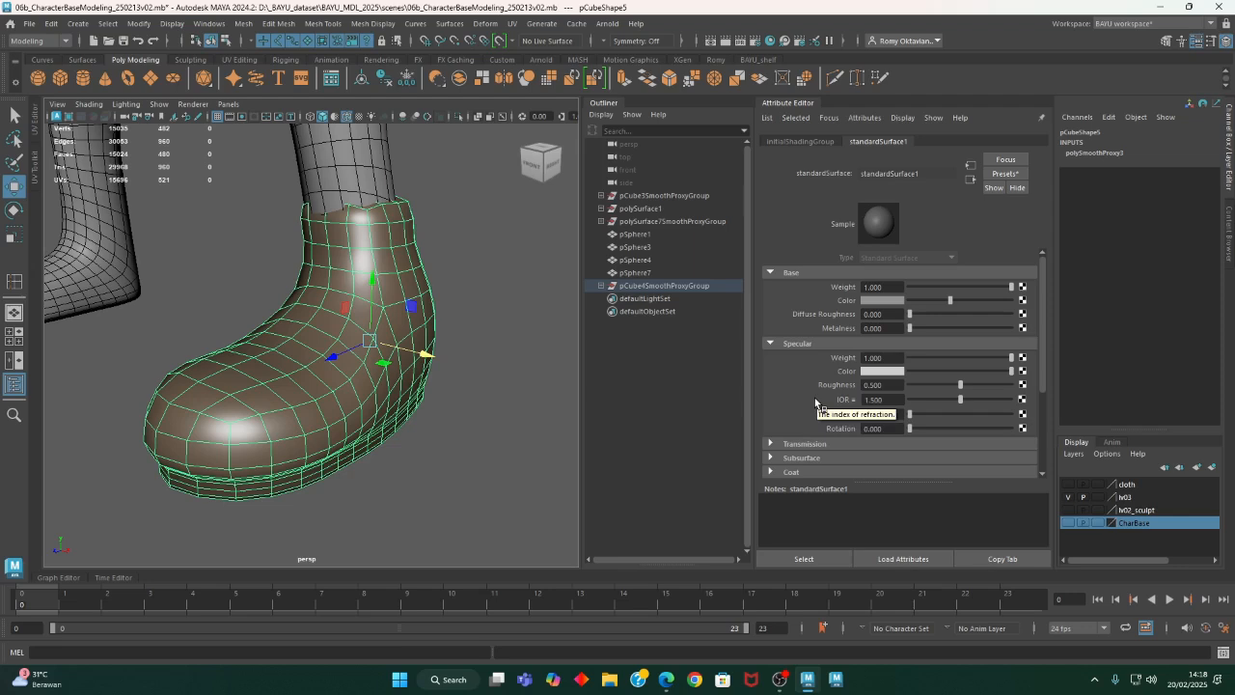
click(501, 273)
click(414, 320)
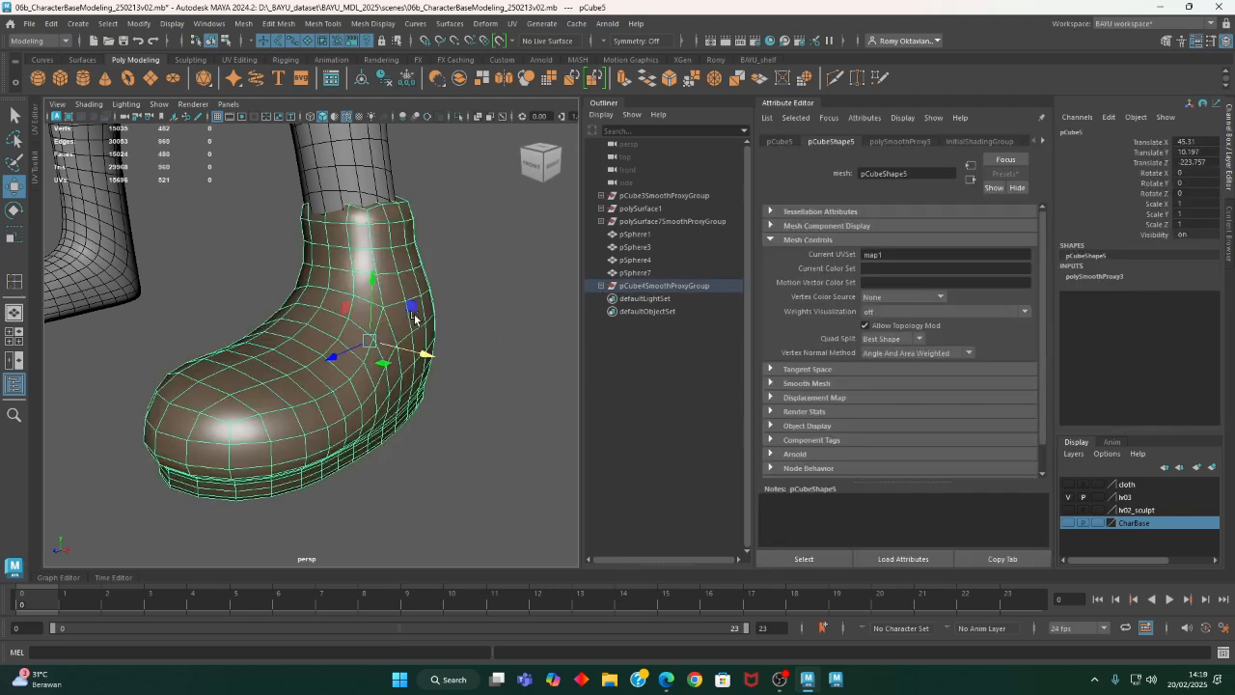
right_drag(543, 293, 536, 588)
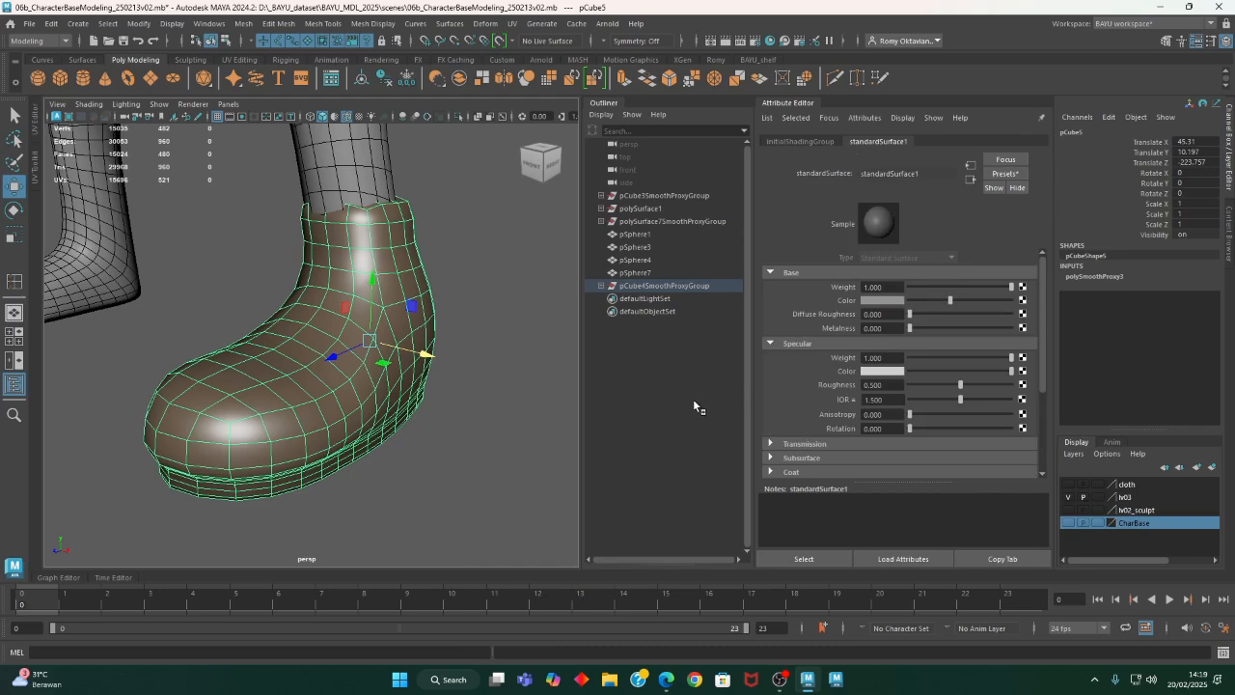
mouse_move(458, 503)
alt+mouse_down()
mouse_move(462, 480)
mouse_move(464, 496)
alt+mouse_up()
click(524, 401)
click(402, 334)
click(448, 484)
click(313, 466)
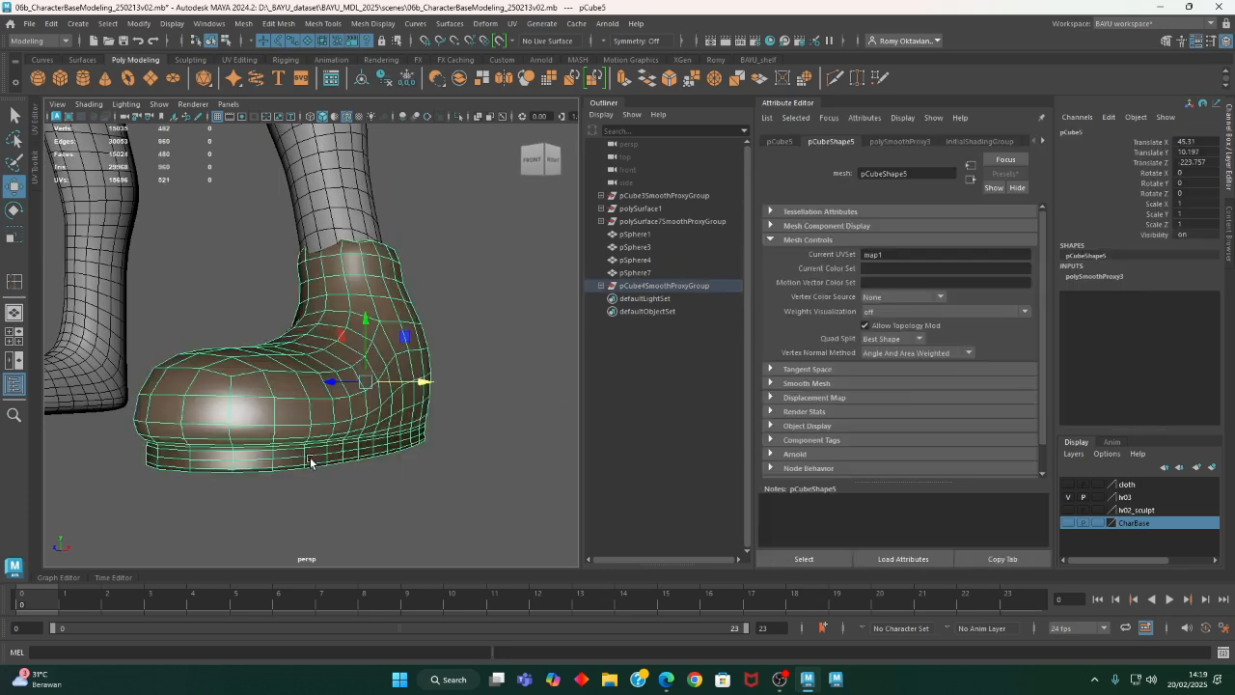
- Try to delete the standardSurface1 material listed among the shoe's attributes
click(1045, 142)
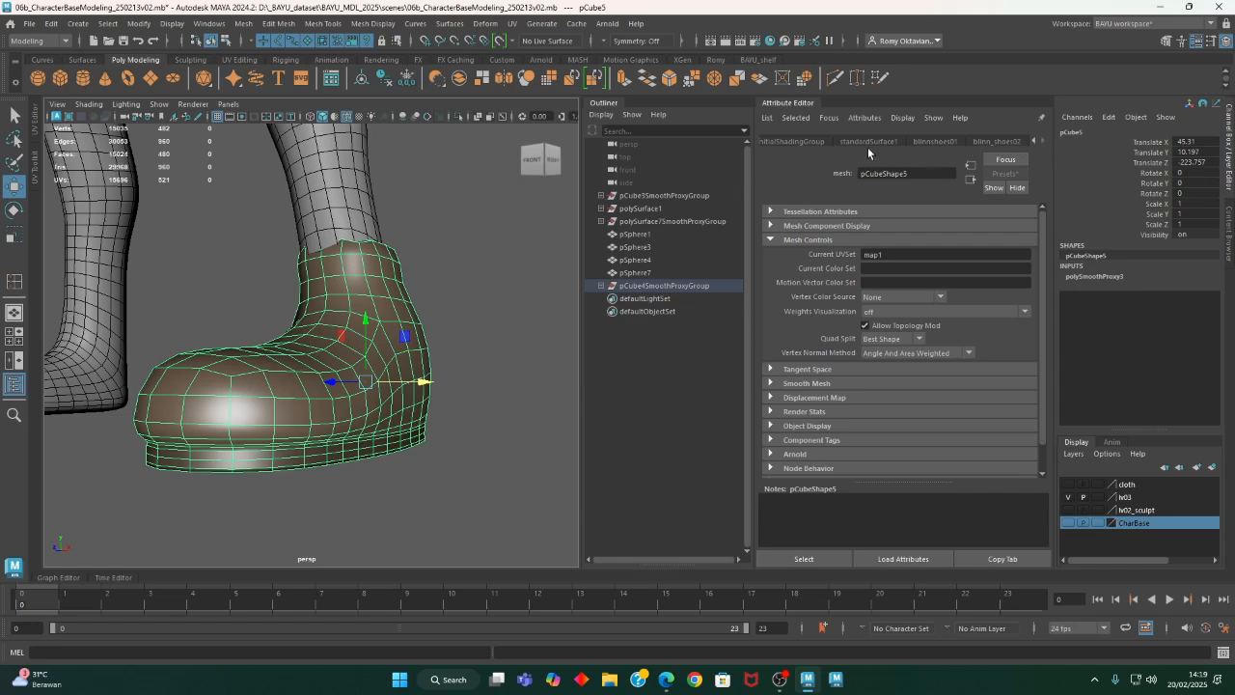
click(866, 141)
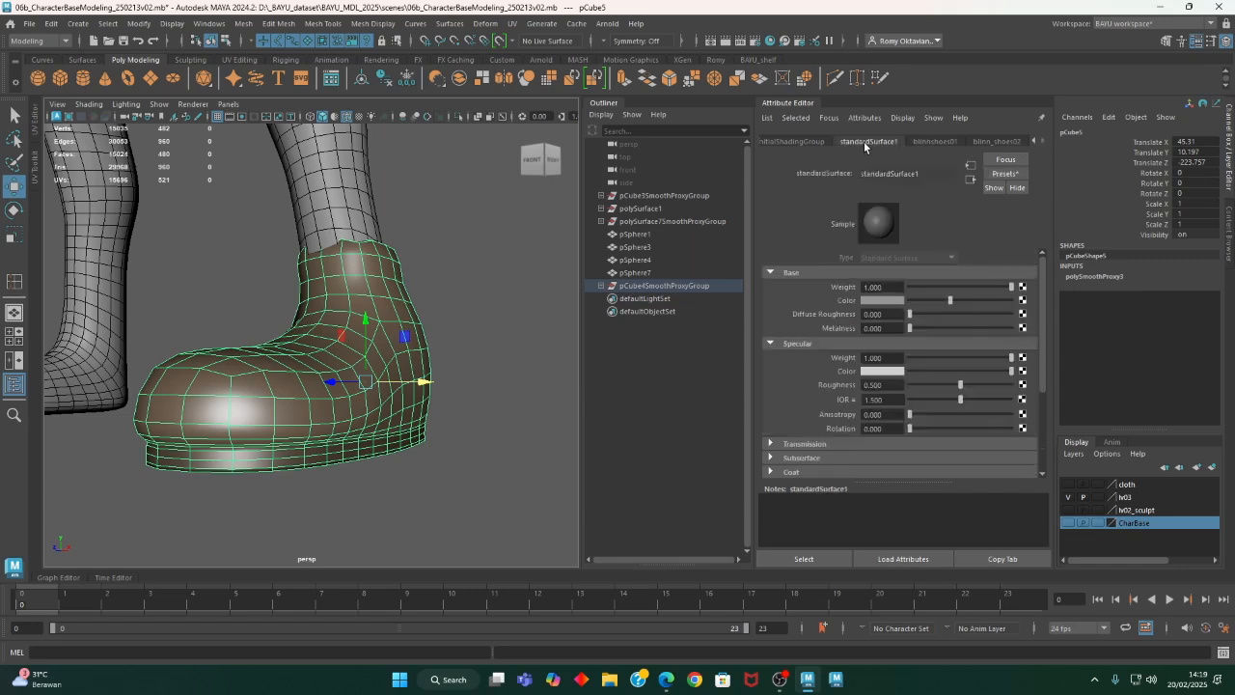
click(805, 562)
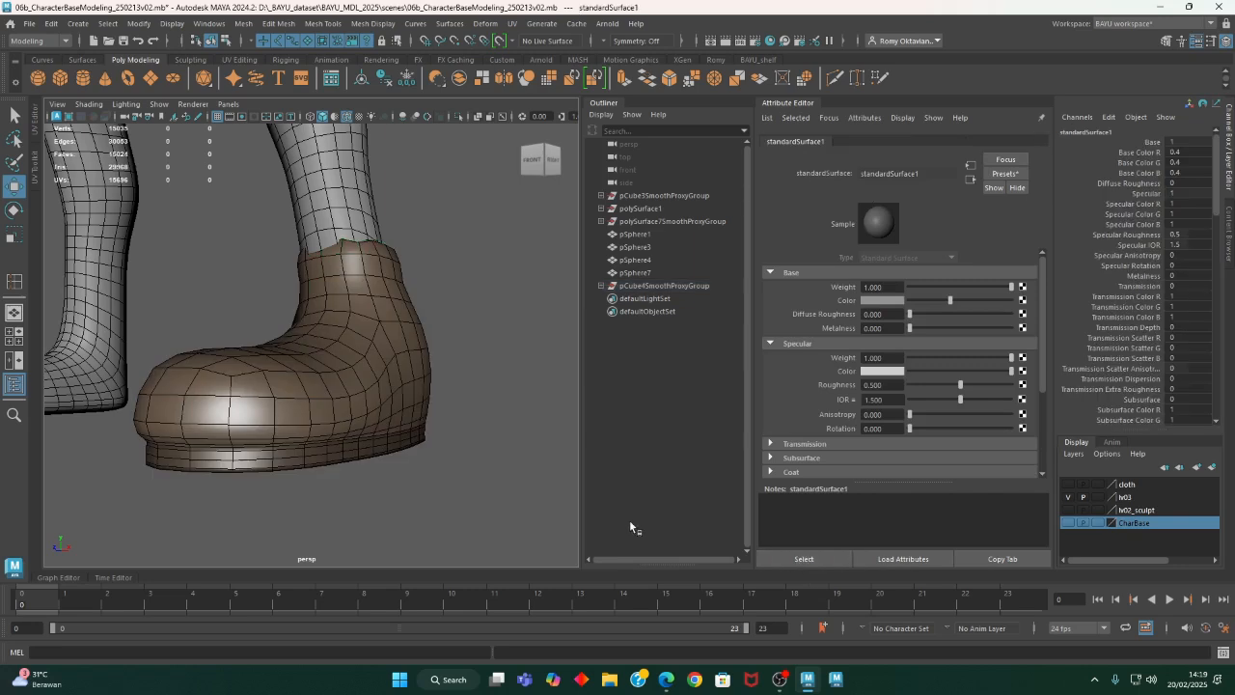
key(Delete)
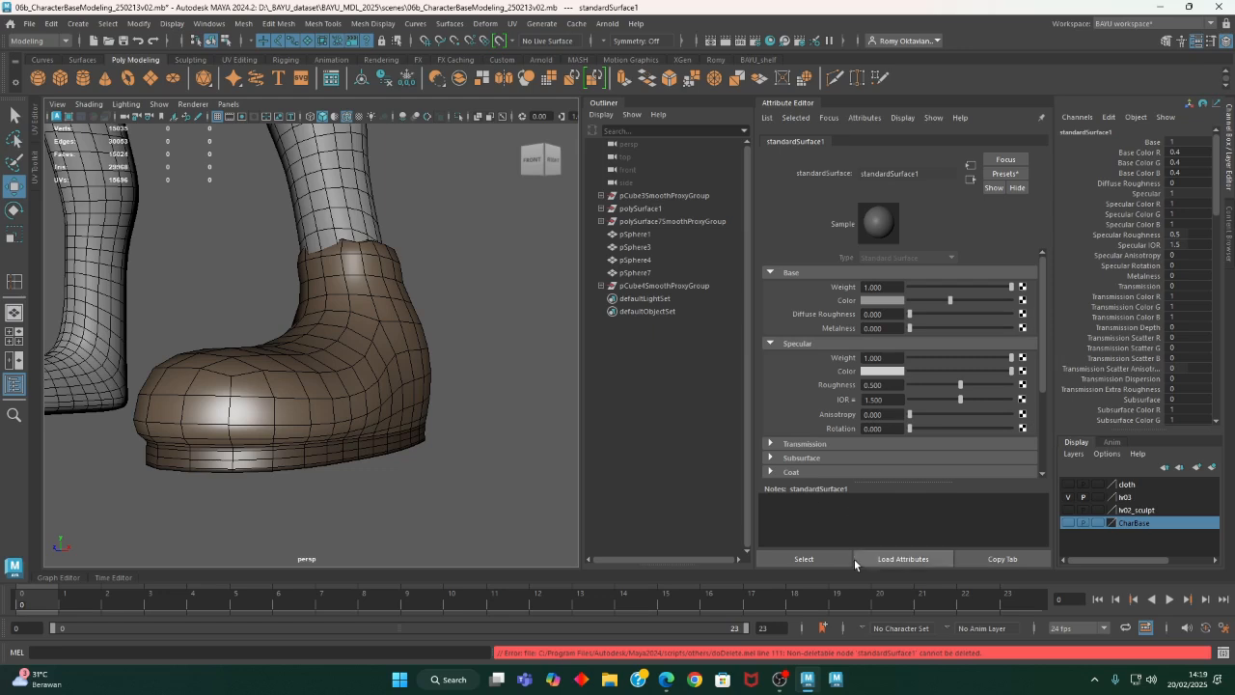
click(490, 423)
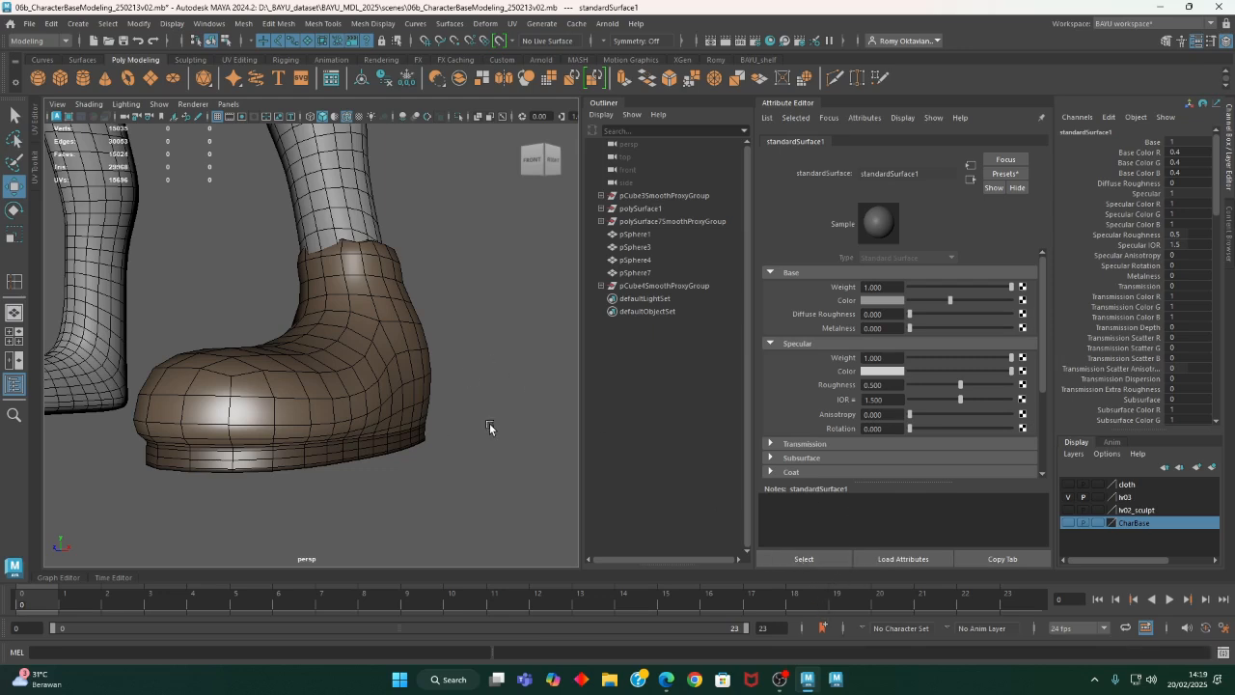
- Darken the shoe's blinnshoes01 sole color to RGB 0.03, 0.026, 0.02
click(392, 401)
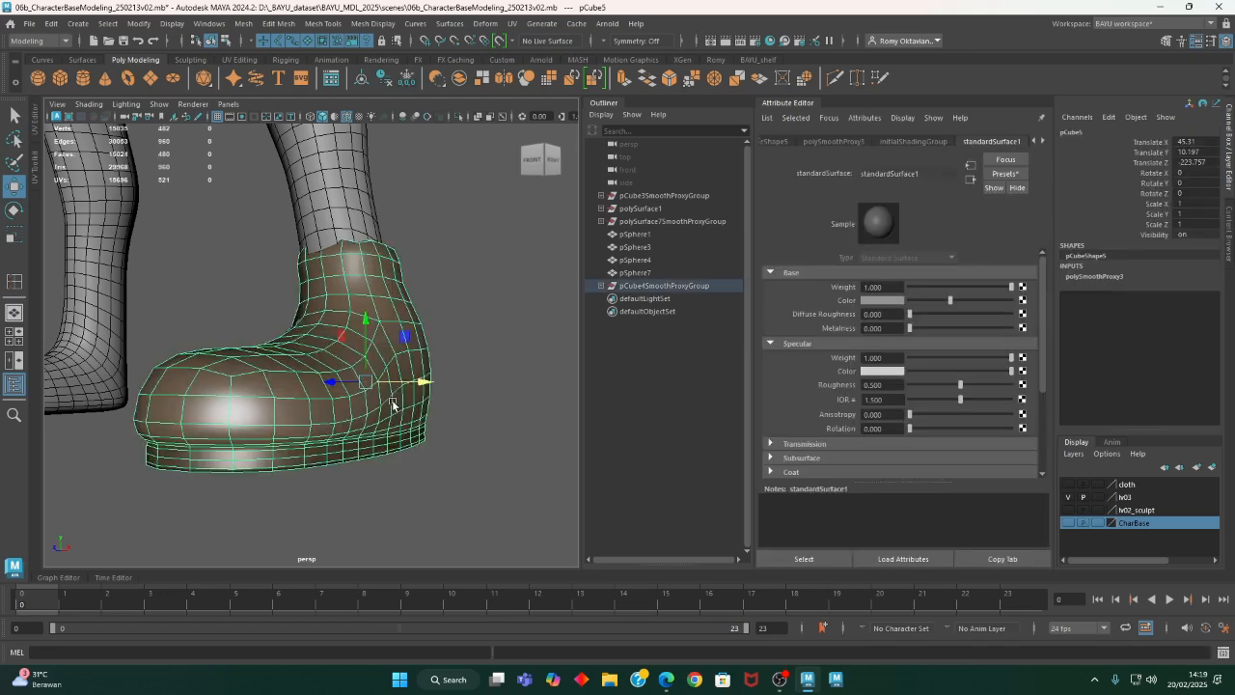
click(1042, 141)
click(934, 142)
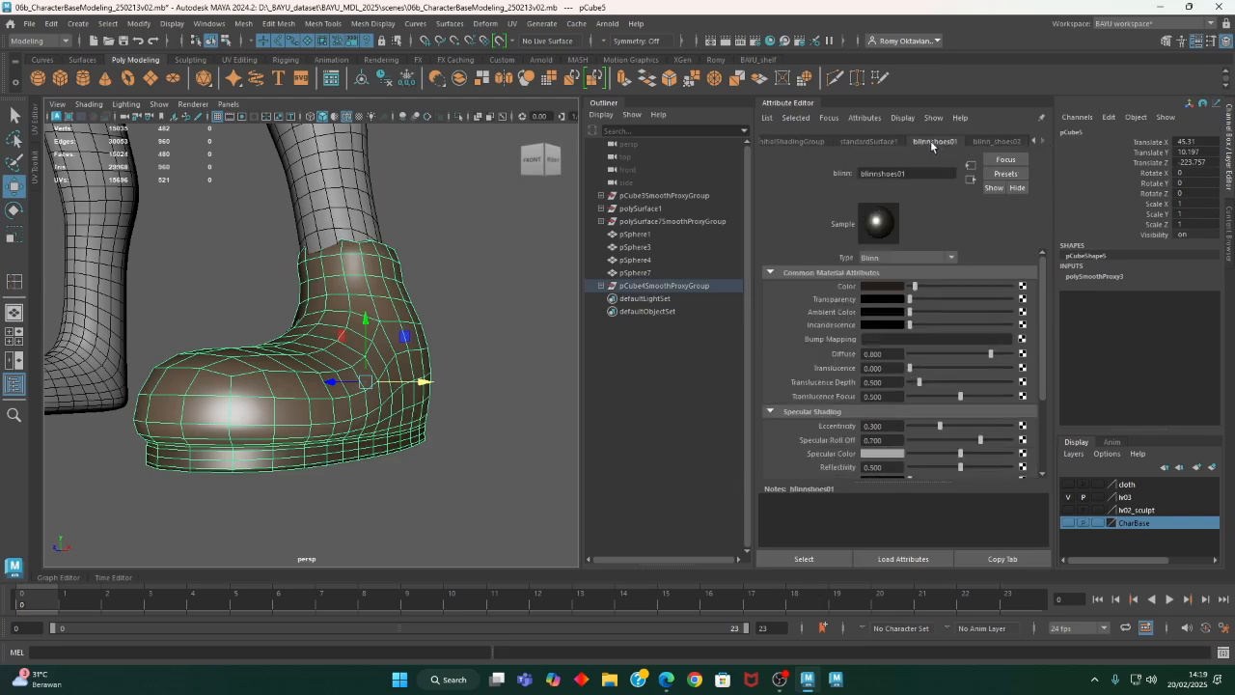
scroll(497, 417, up, 6)
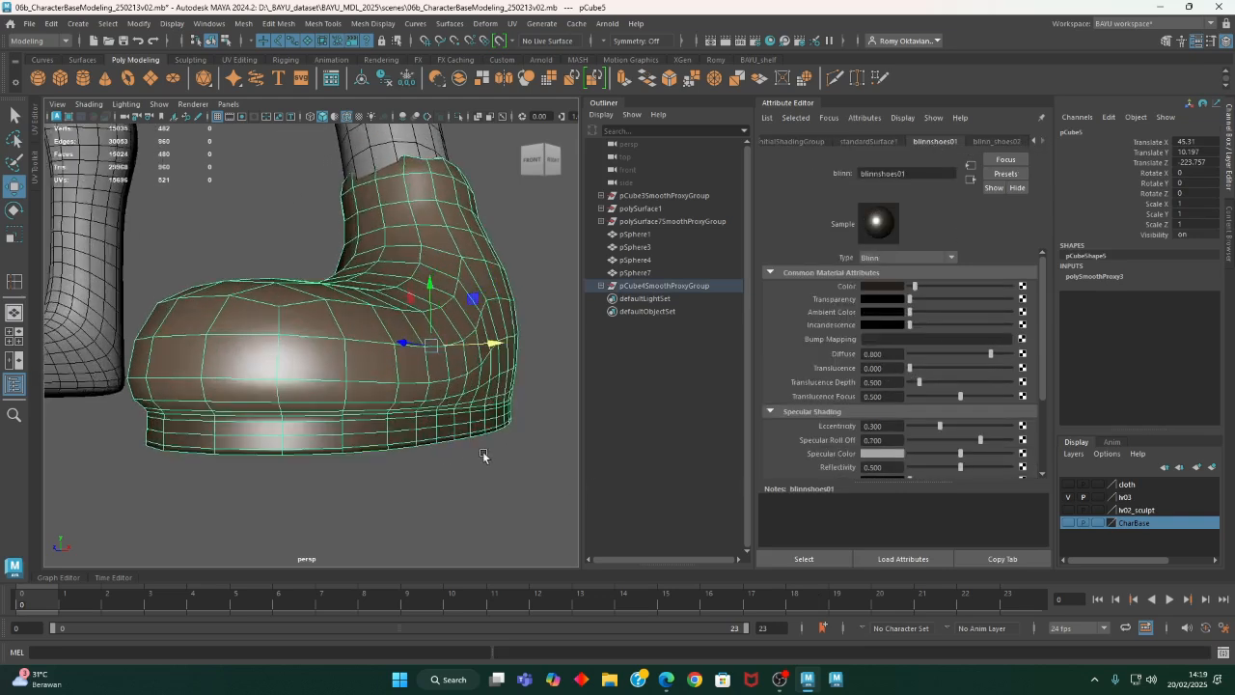
click(799, 559)
alt+drag(453, 492, 687, 422)
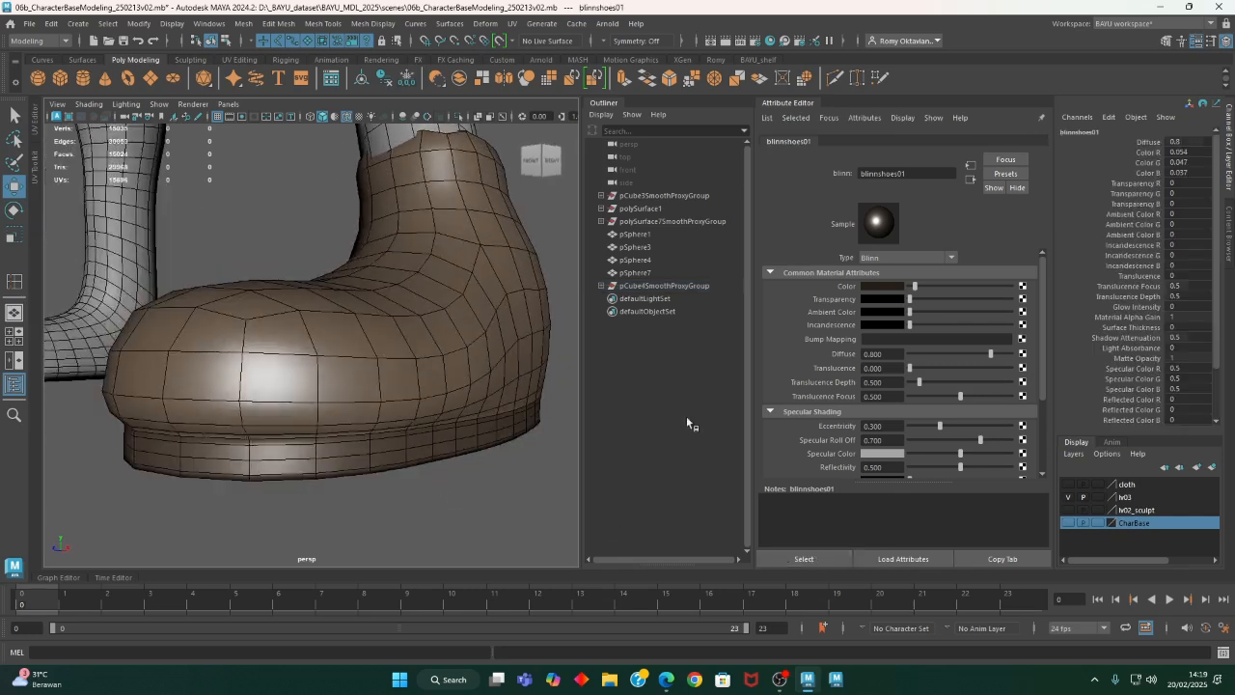
click(868, 287)
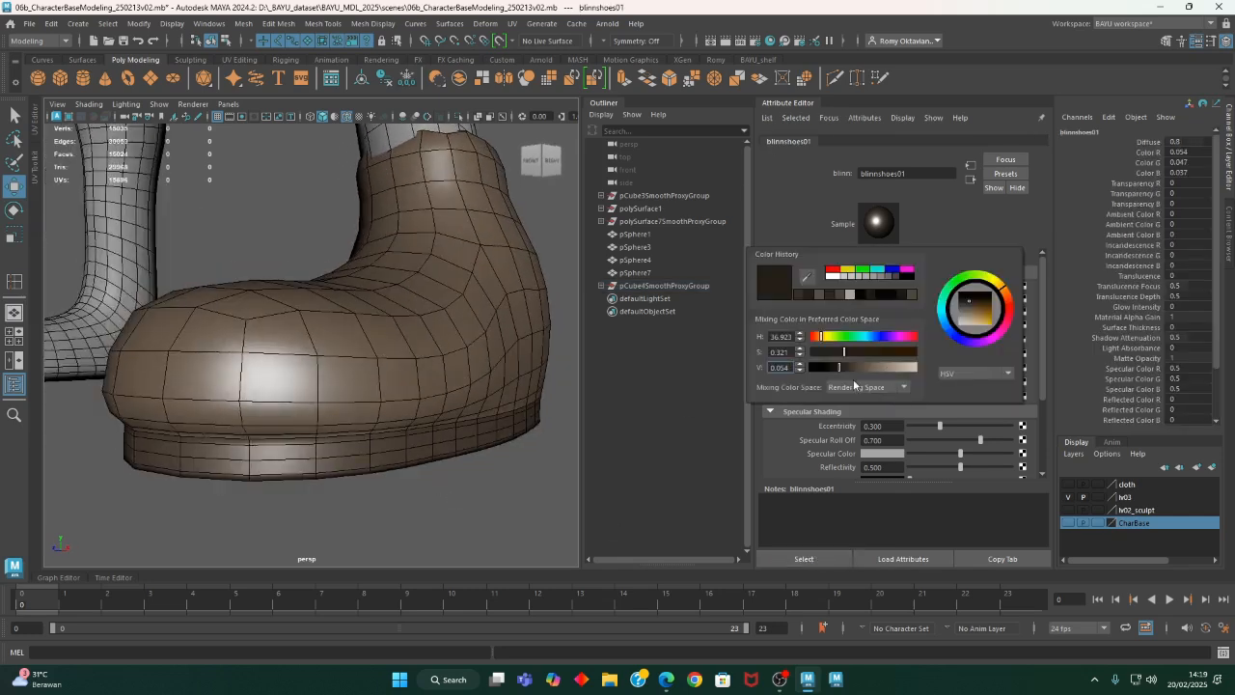
drag(837, 369, 833, 369)
alt+drag(569, 401, 400, 379)
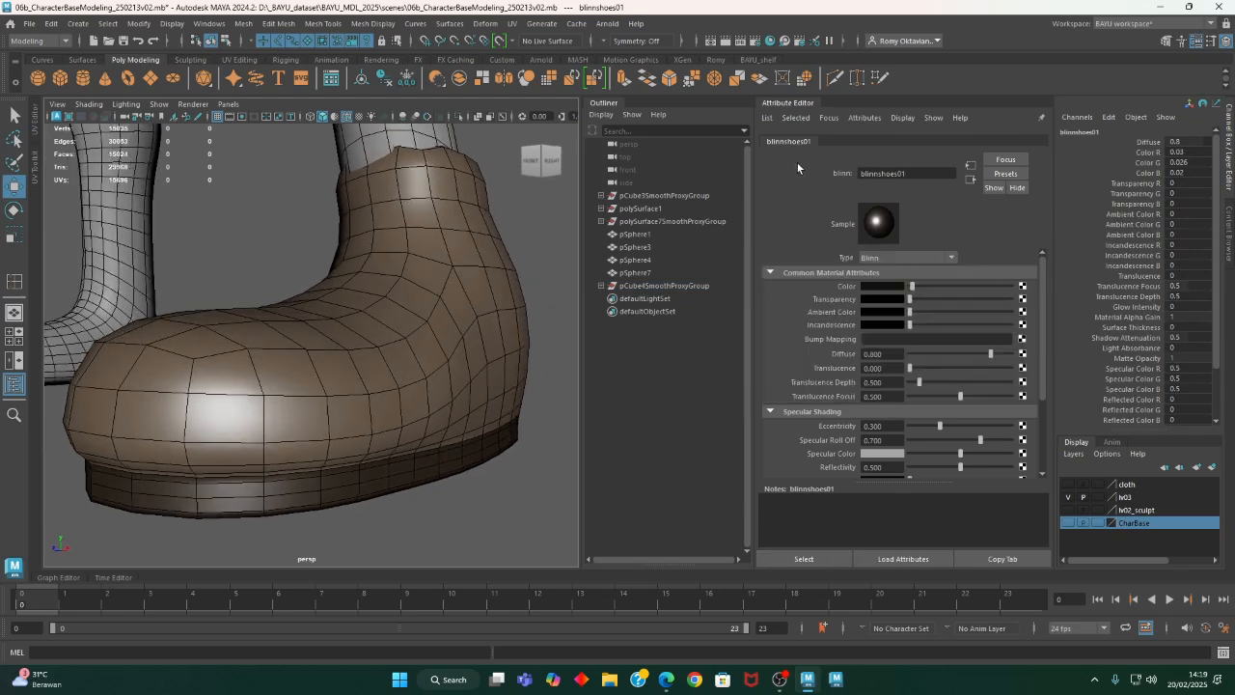
- Set the blinn_shoes02 material's eccentricity to 0.1 and its reflectivity to 0.3
click(496, 268)
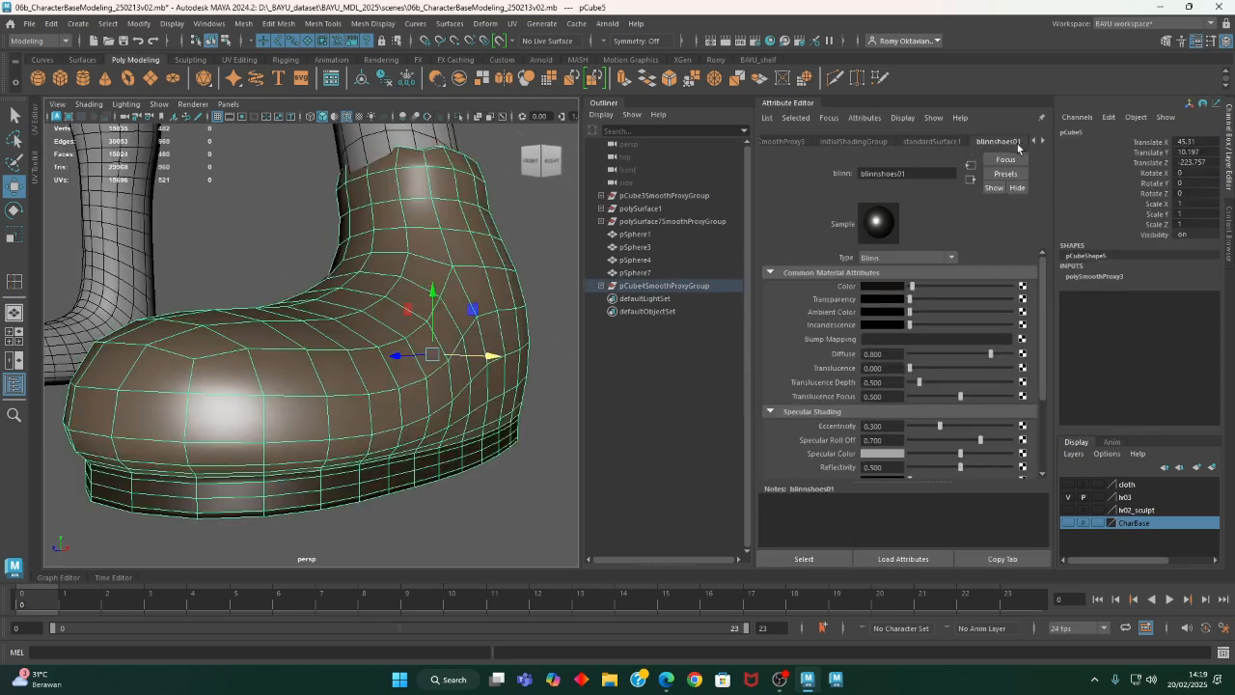
click(1044, 142)
click(1011, 143)
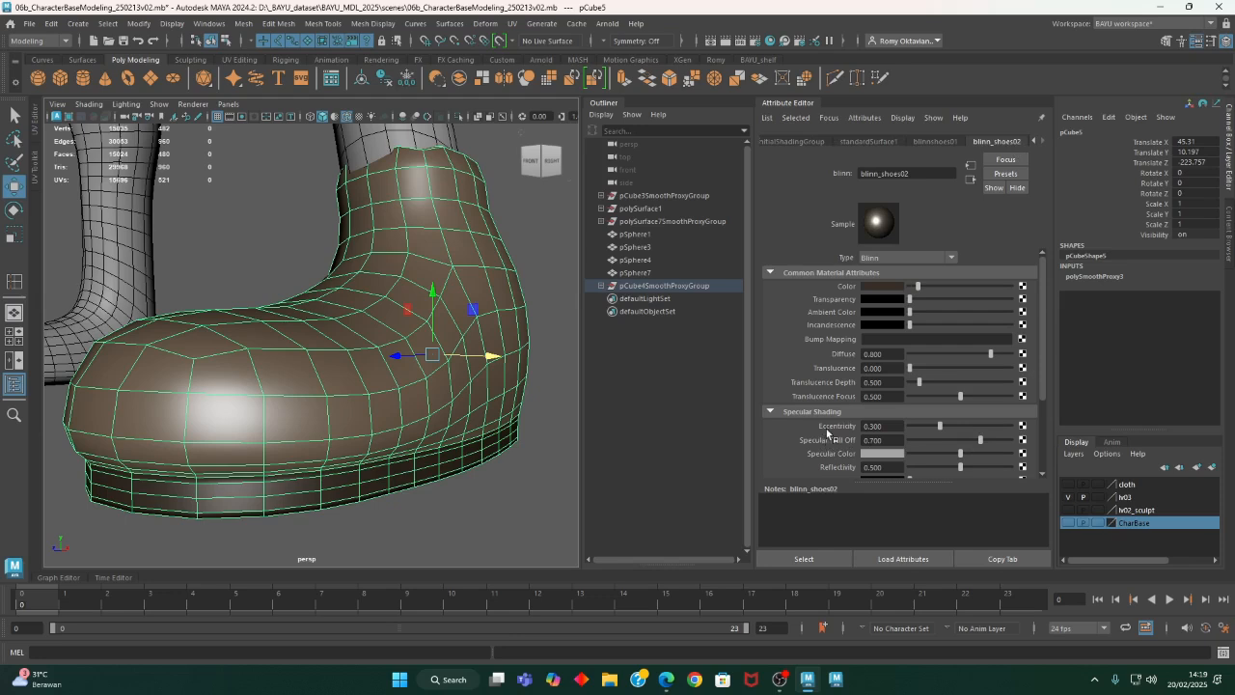
click(894, 425)
text(0.1)
key(Return)
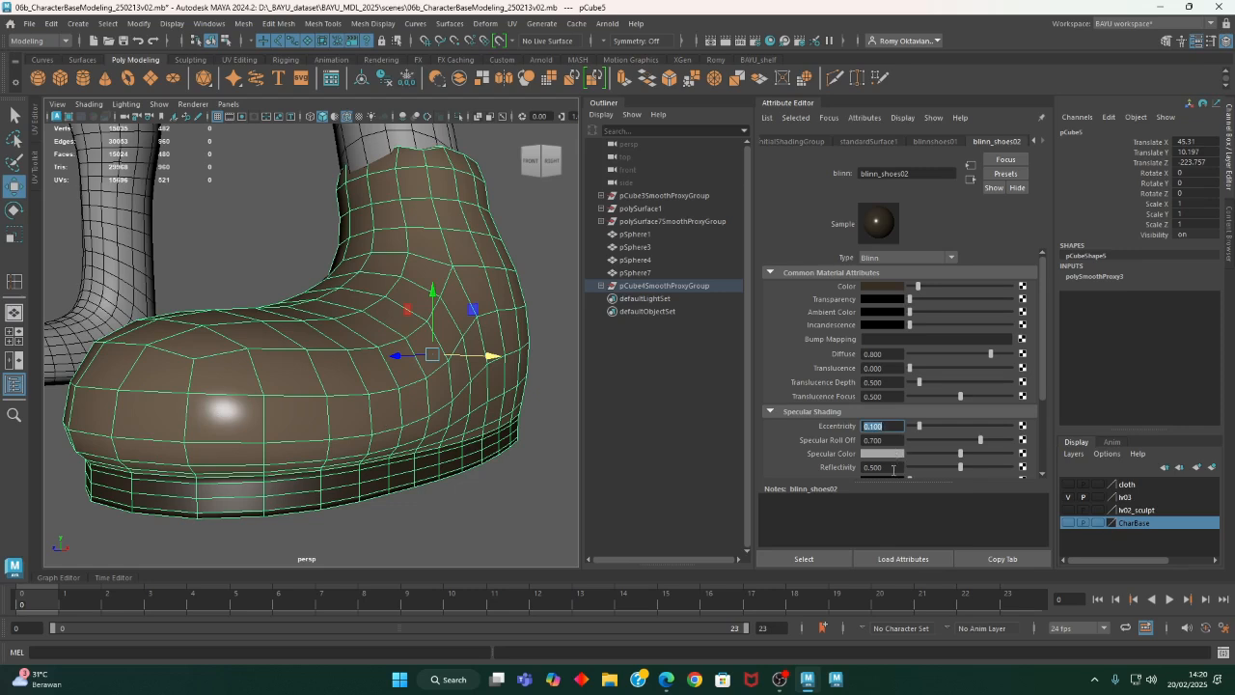
click(902, 468)
text(0.3)
key(Return)
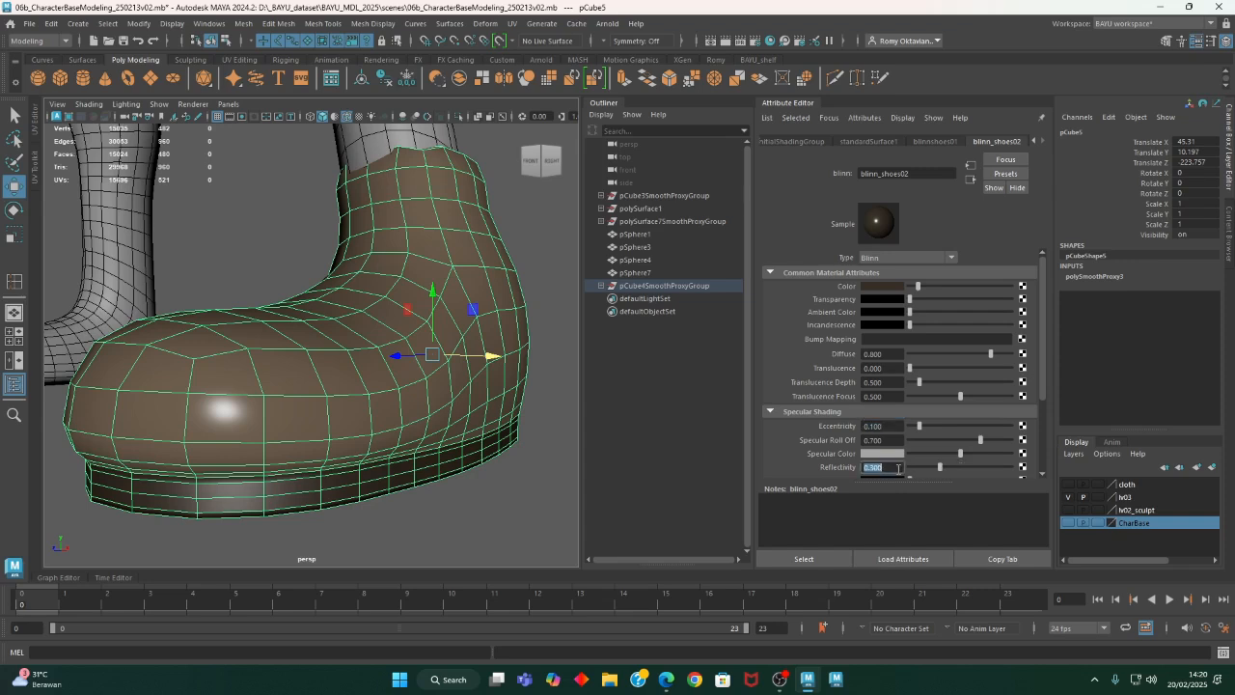
- Make the blinn_shoes02 color a slightly redder brown and set its specular roll off to 0.5
click(888, 287)
drag(853, 357, 852, 355)
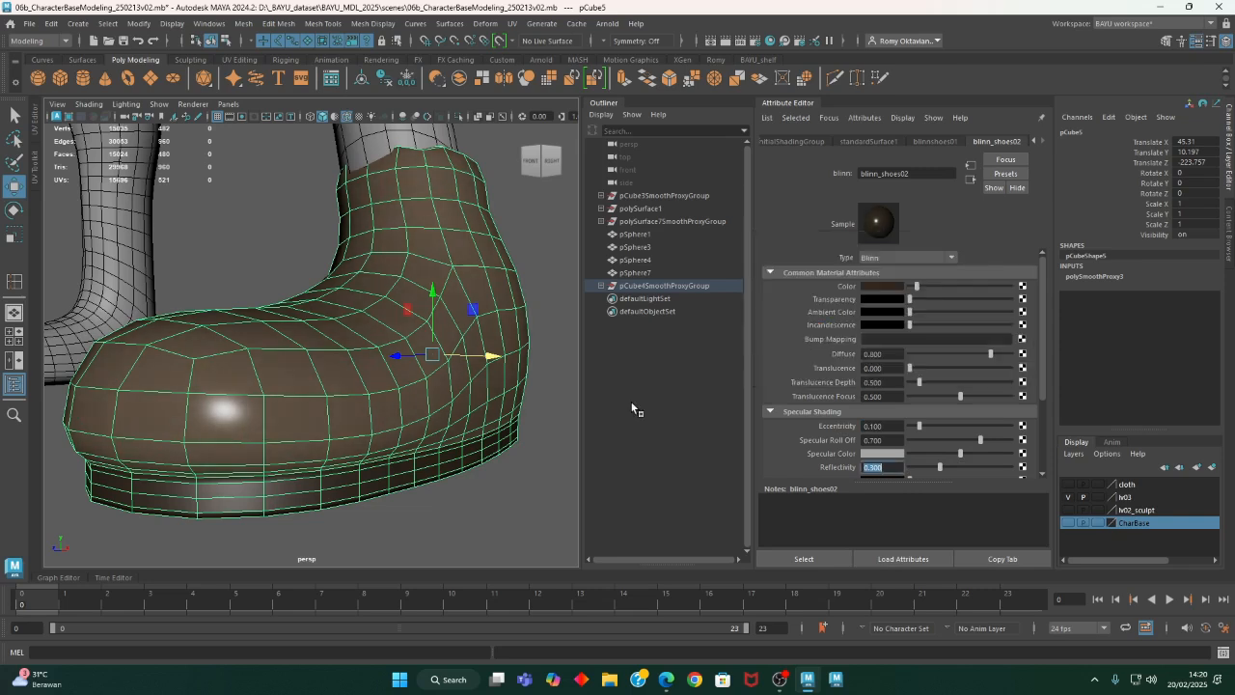
alt+right_drag(449, 421, 235, 438)
alt+drag(234, 438, 449, 468)
click(890, 441)
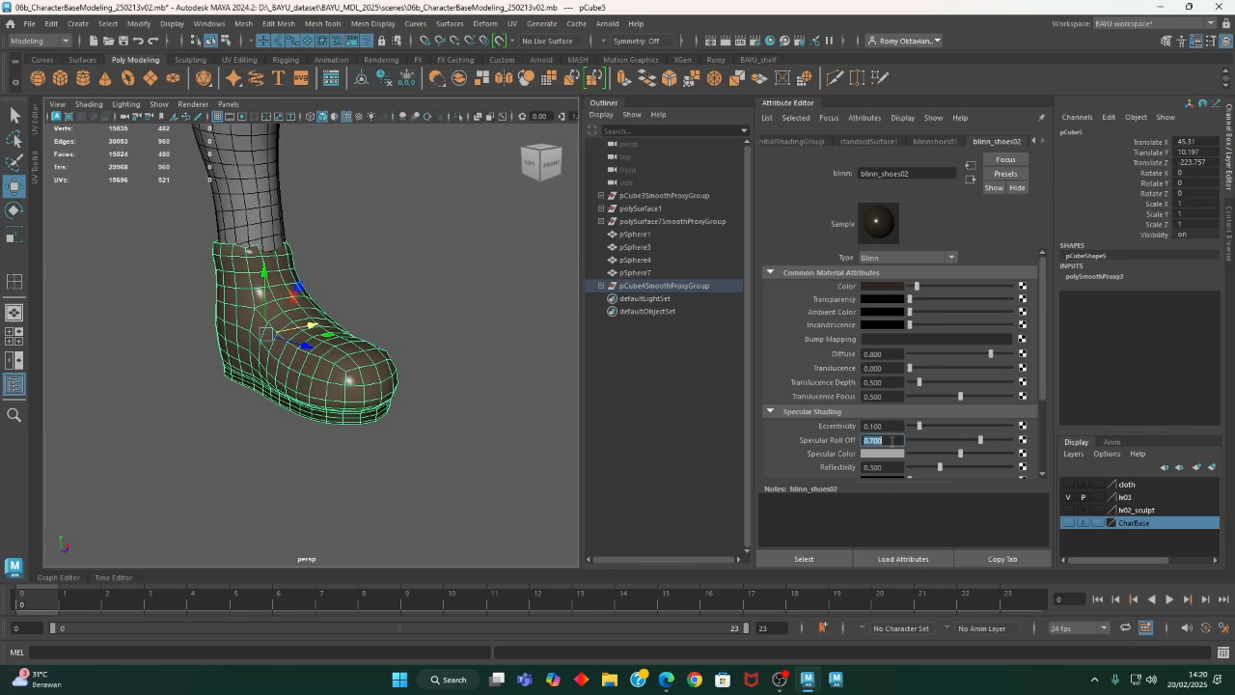
text(0.5)
key(Return)
- Darken the specular color of blinn_shoes02 to a brown of RGB 0.052, 0.042, 0.026, and deselect the shoe
alt+drag(486, 516, 276, 477)
alt+right_drag(276, 477, 380, 516)
alt+drag(380, 516, 256, 483)
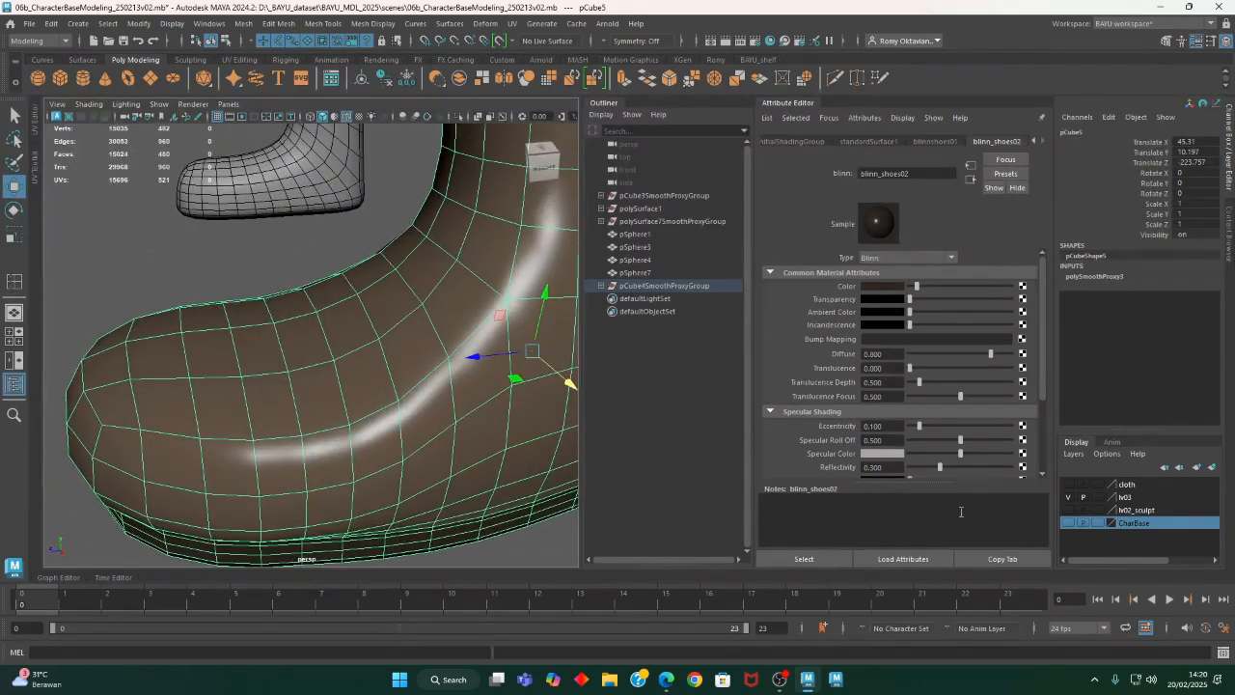
click(883, 454)
mouse_move(852, 506)
mouse_down()
mouse_move(878, 513)
mouse_move(849, 525)
mouse_up()
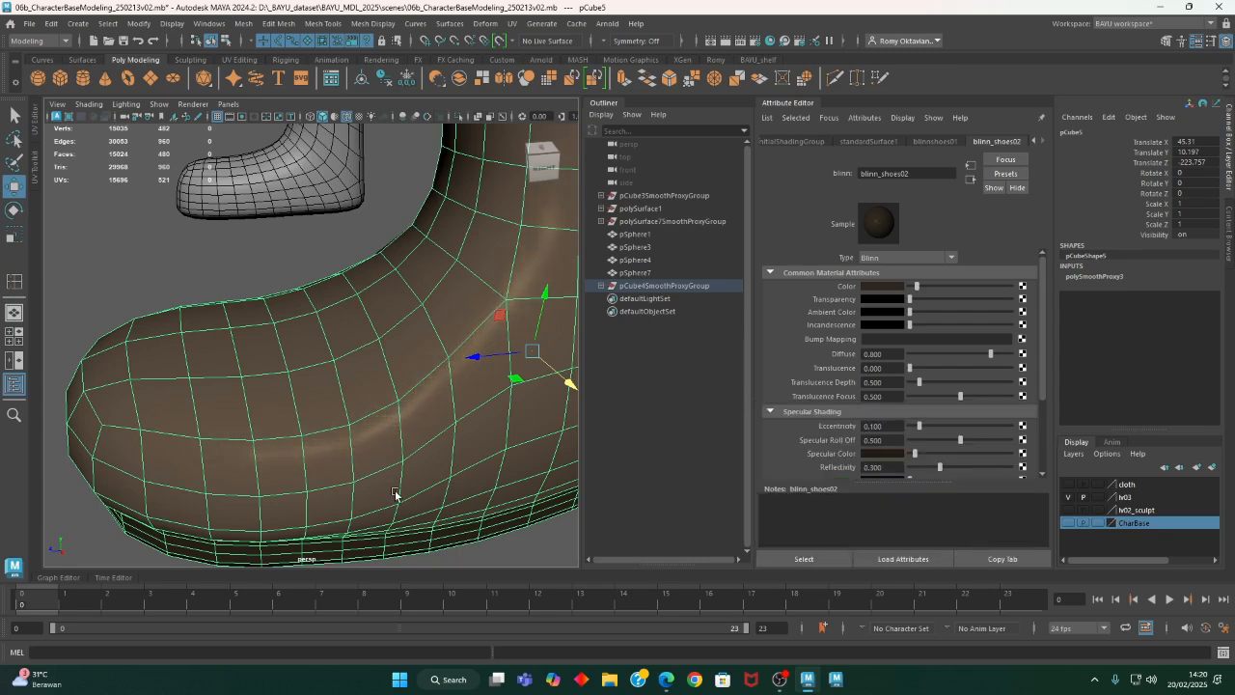
alt+right_drag(395, 494, 279, 447)
alt+drag(279, 446, 376, 444)
click(465, 410)
alt+drag(460, 420, 417, 477)
alt+right_drag(417, 477, 276, 414)
alt+drag(276, 414, 419, 490)
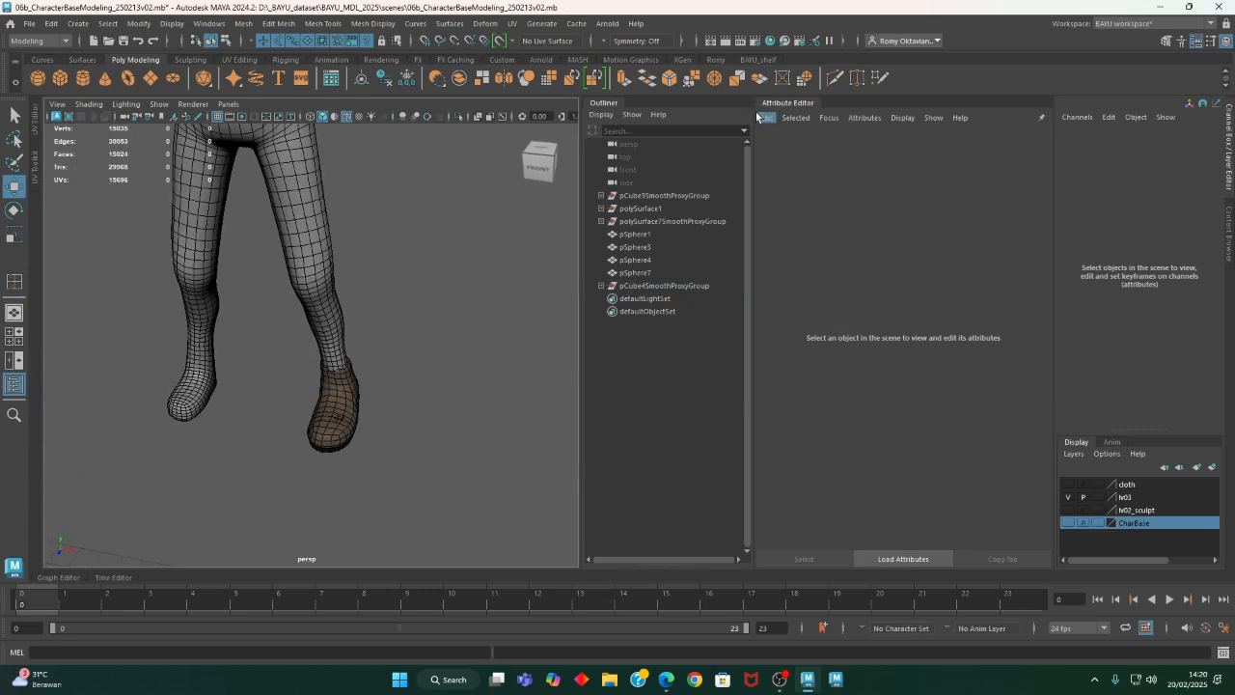
- Hide the attribute display and duplicate the finished brown shoe
click(775, 104)
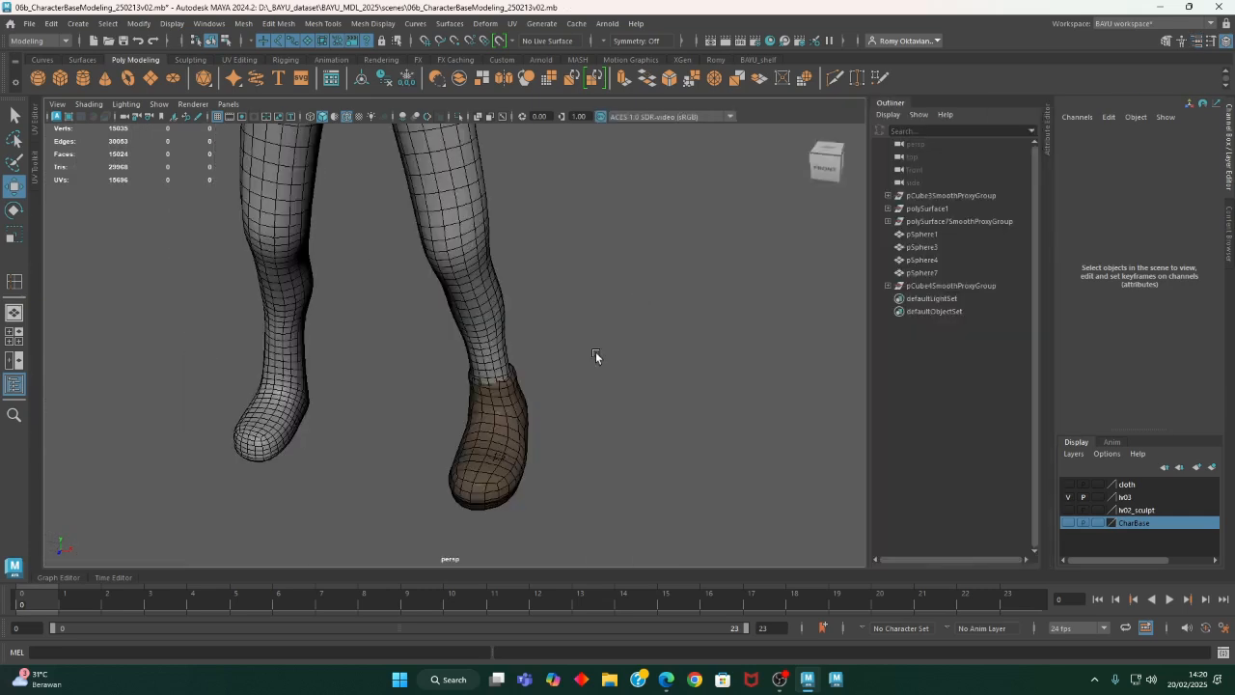
click(496, 483)
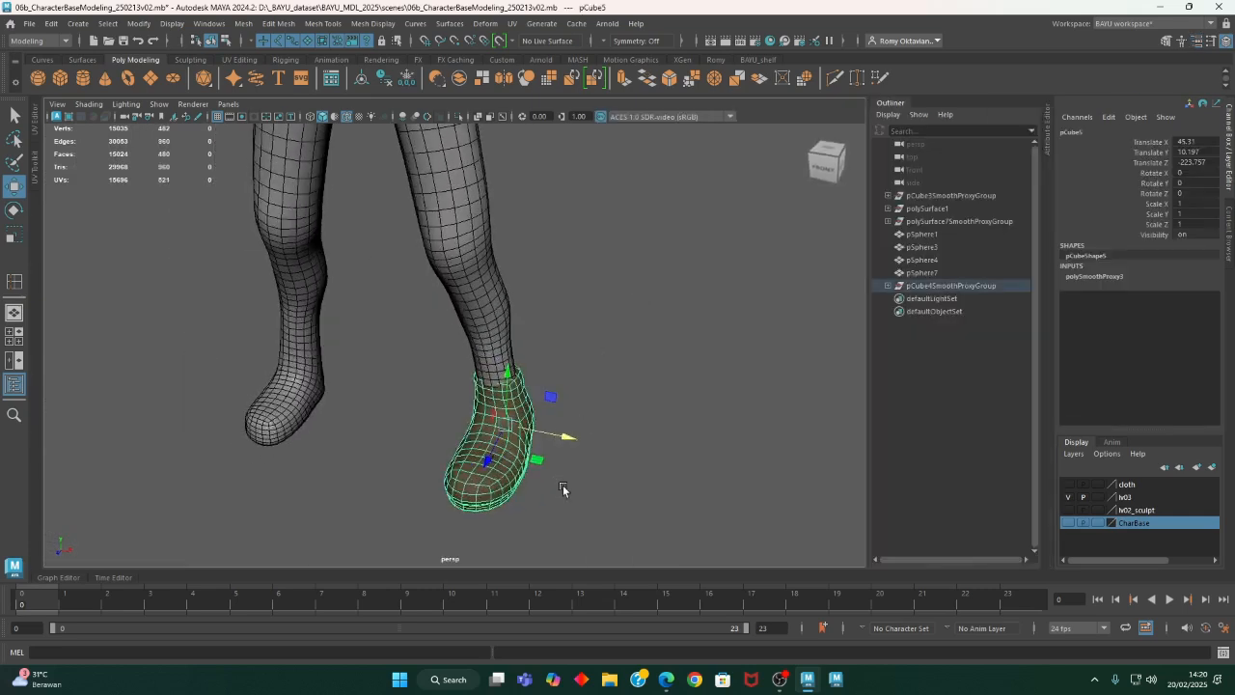
click(51, 23)
click(124, 212)
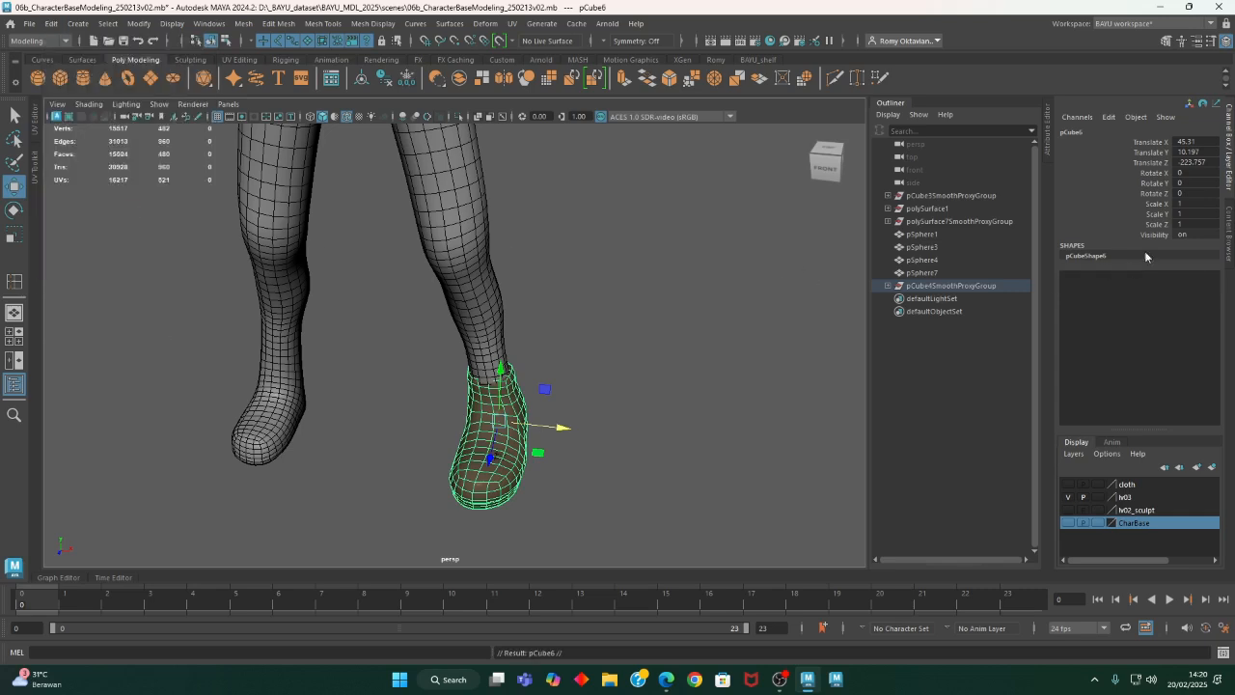
- Mirror the duplicated shoe onto the other foot with Scale X -1 and Translate X -45.31
double_click(1196, 202)
text(-1)
key(Return)
double_click(1209, 142)
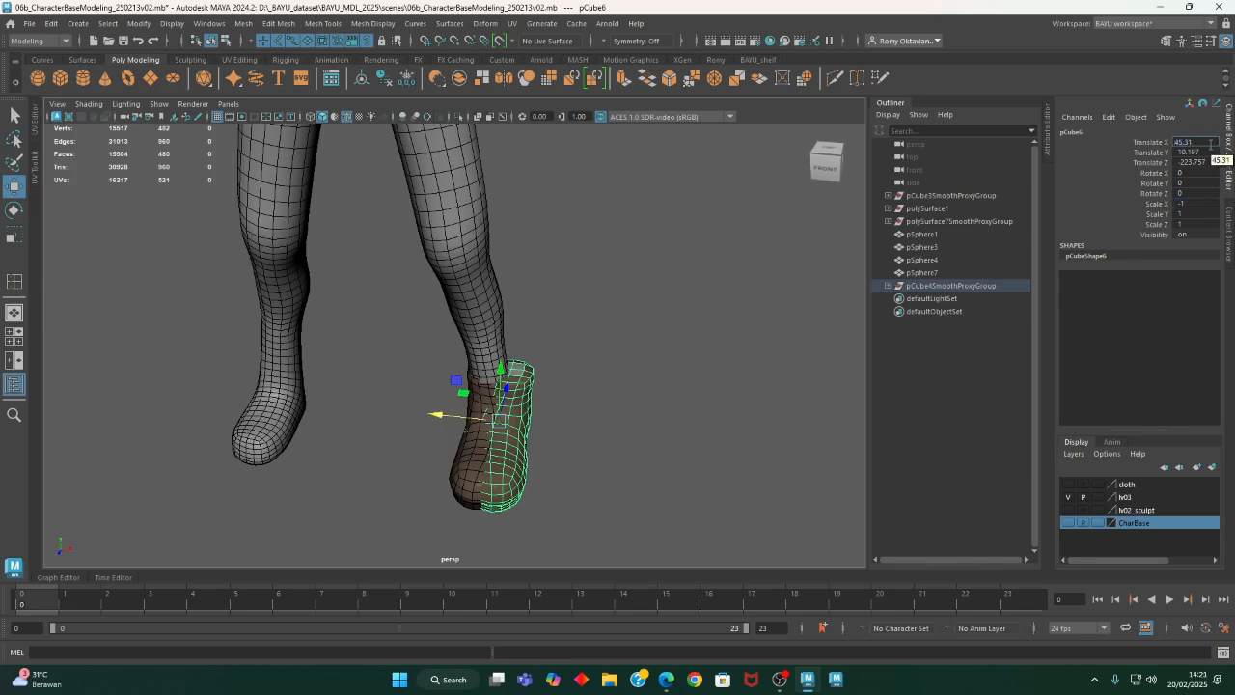
text(-45.31)
key(Return)
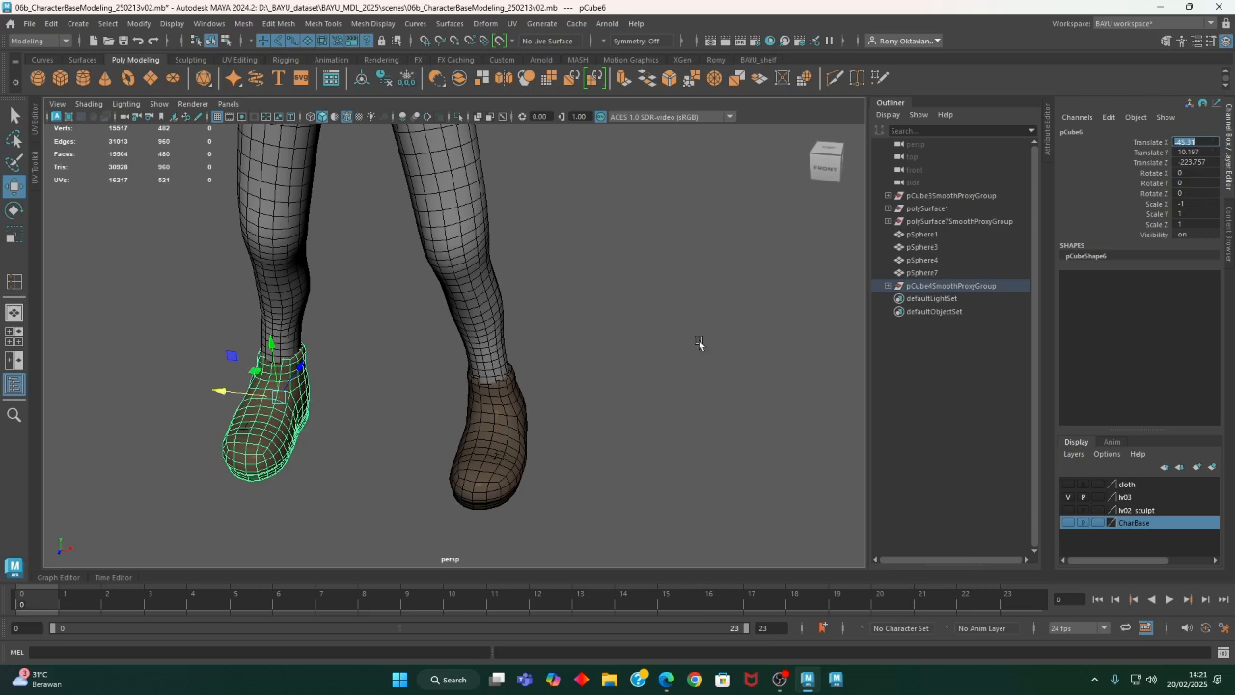
- Deselect the mirrored shoe and show the cloth layer with the trousers
click(669, 359)
alt+drag(669, 358, 643, 424)
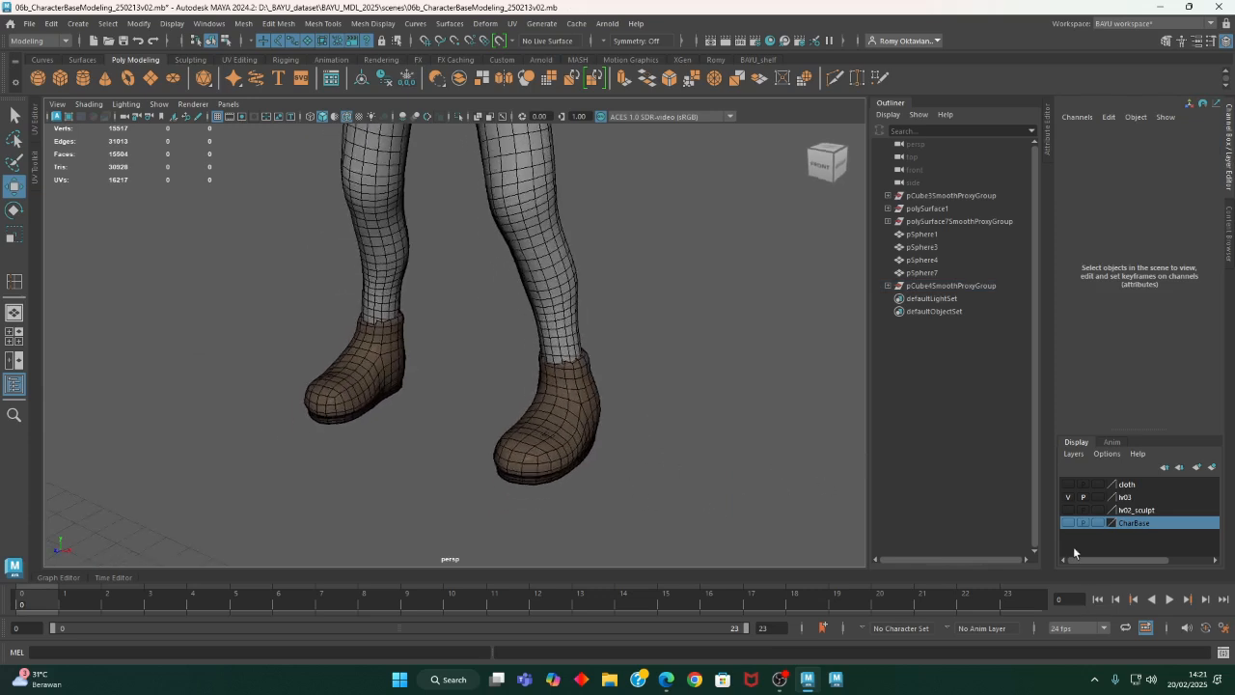
click(1068, 484)
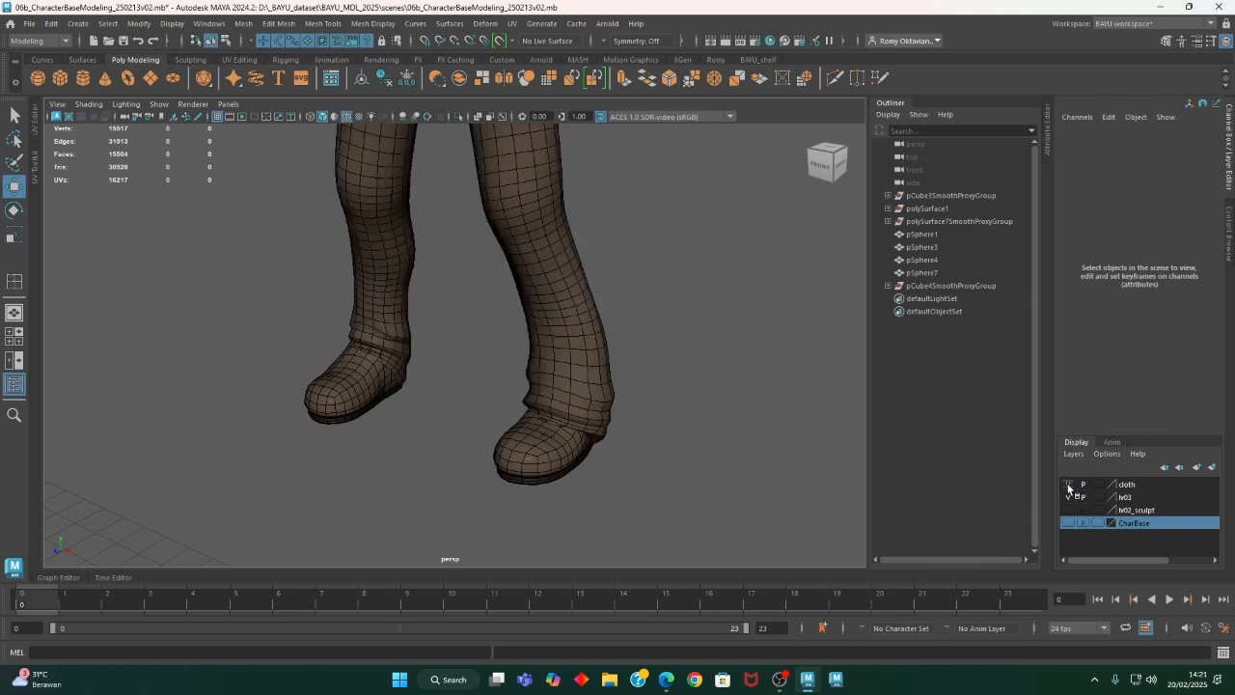
alt+drag(546, 426, 511, 457)
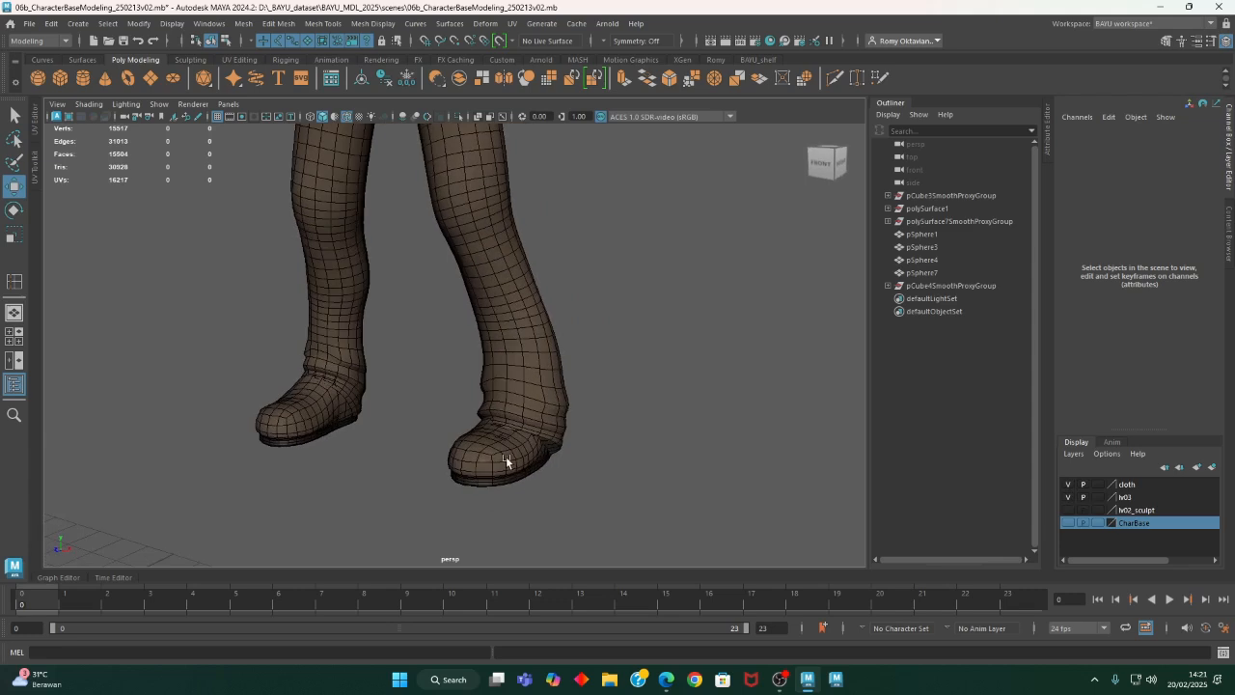
- Change the shoe's blinn_shoes02 color to a more saturated dark brown of RGB 0.032, 0.025, 0.013
click(510, 457)
alt+middle_drag(606, 462, 551, 482)
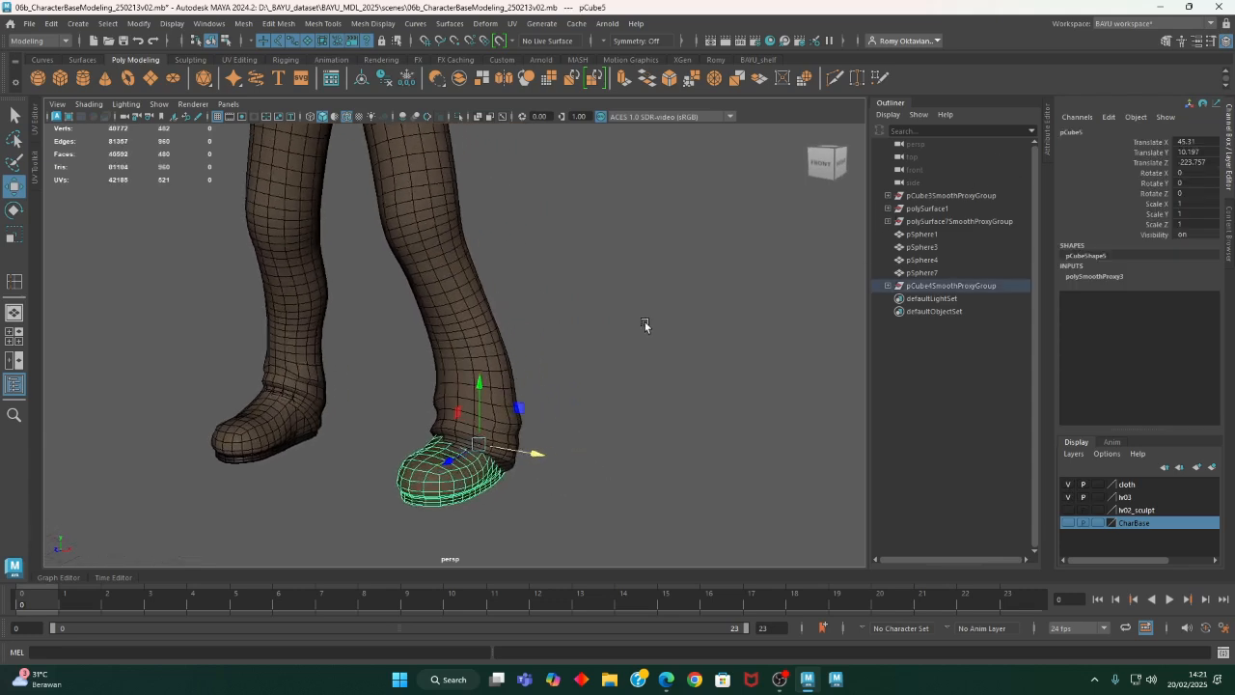
key(ctrl+a)
alt+right_drag(345, 355, 502, 362)
alt+middle_drag(503, 363, 503, 352)
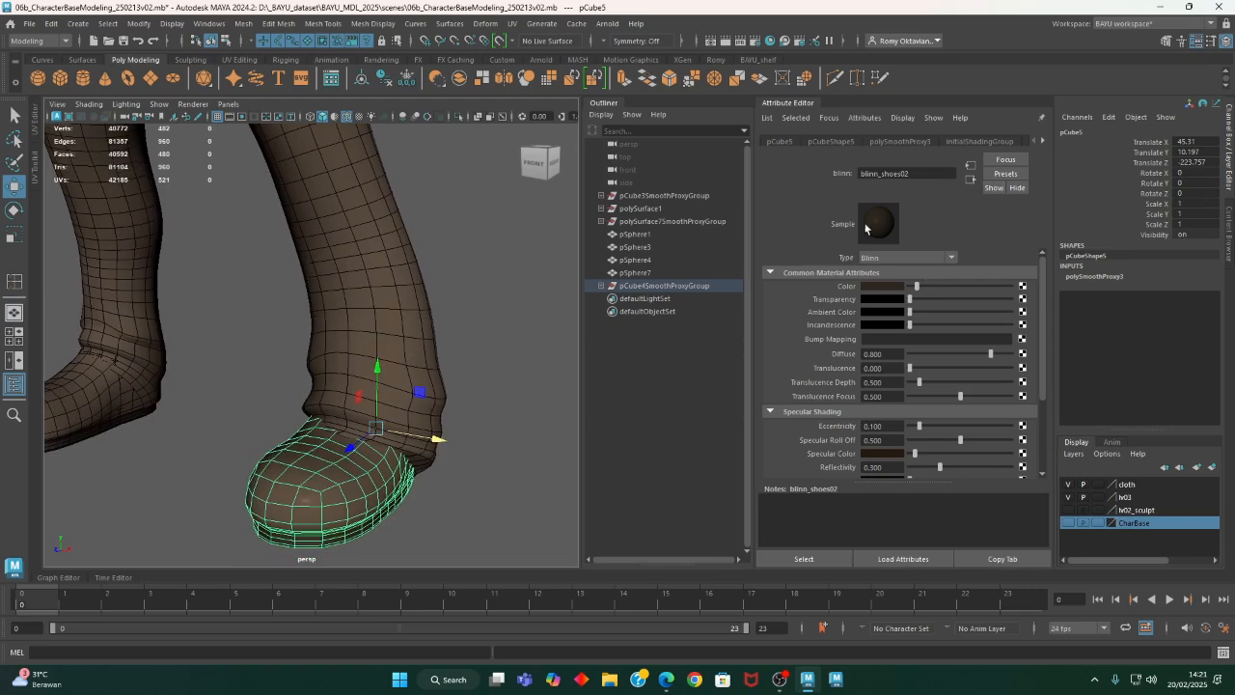
click(1044, 141)
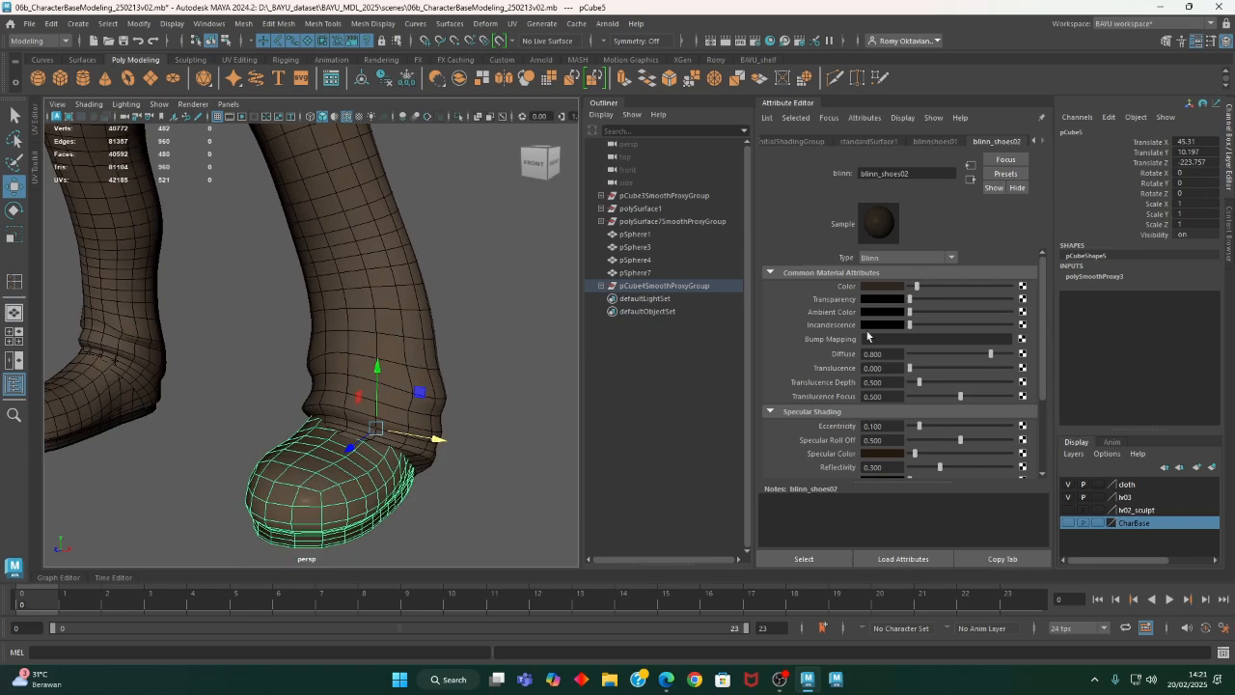
click(891, 286)
click(876, 286)
drag(839, 340, 899, 343)
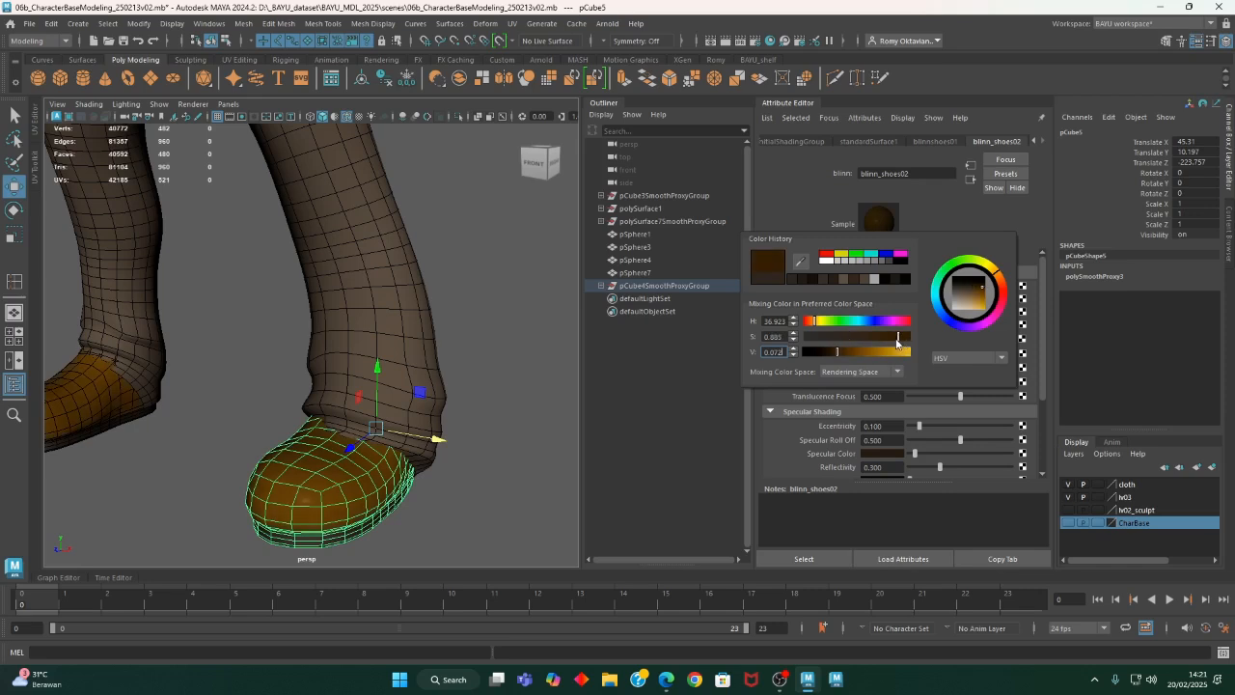
drag(829, 363, 865, 342)
mouse_move(502, 473)
alt+mouse_down()
mouse_move(484, 485)
mouse_move(511, 486)
alt+mouse_up()
click(780, 557)
alt+drag(410, 488, 595, 333)
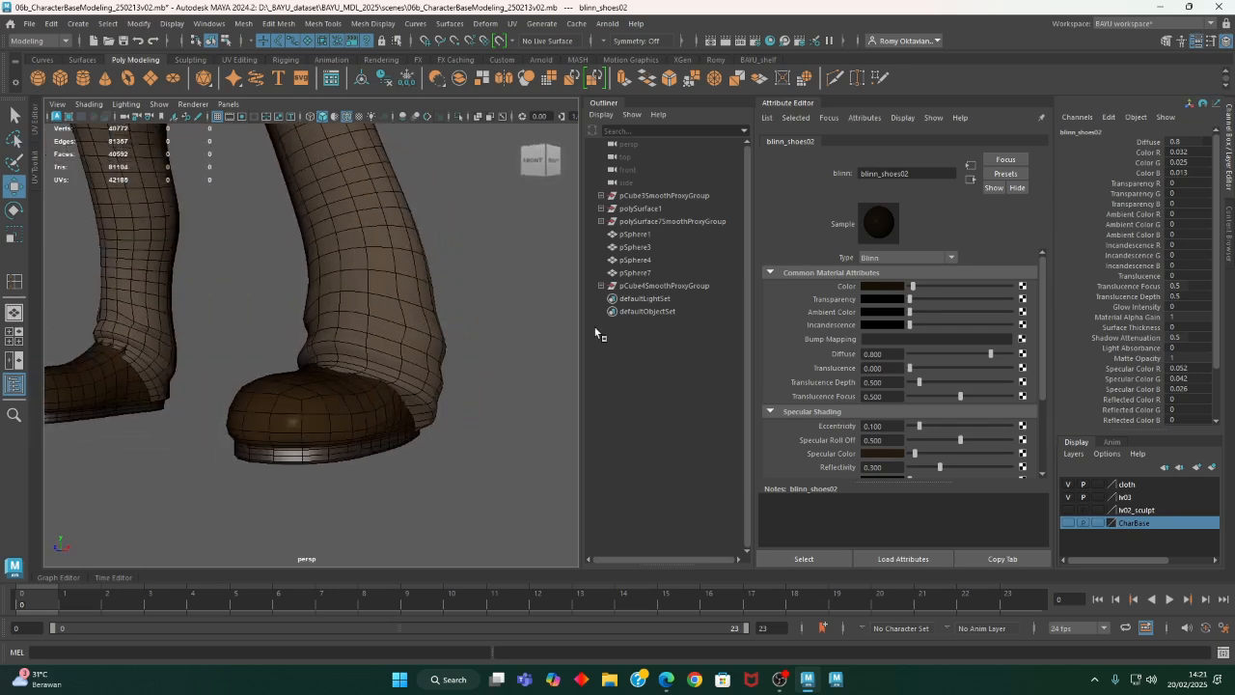
- Set the blinnshoes01 sole material's eccentricity to 0.1 and specular roll off to 0.3, then deselect the shoe
click(346, 436)
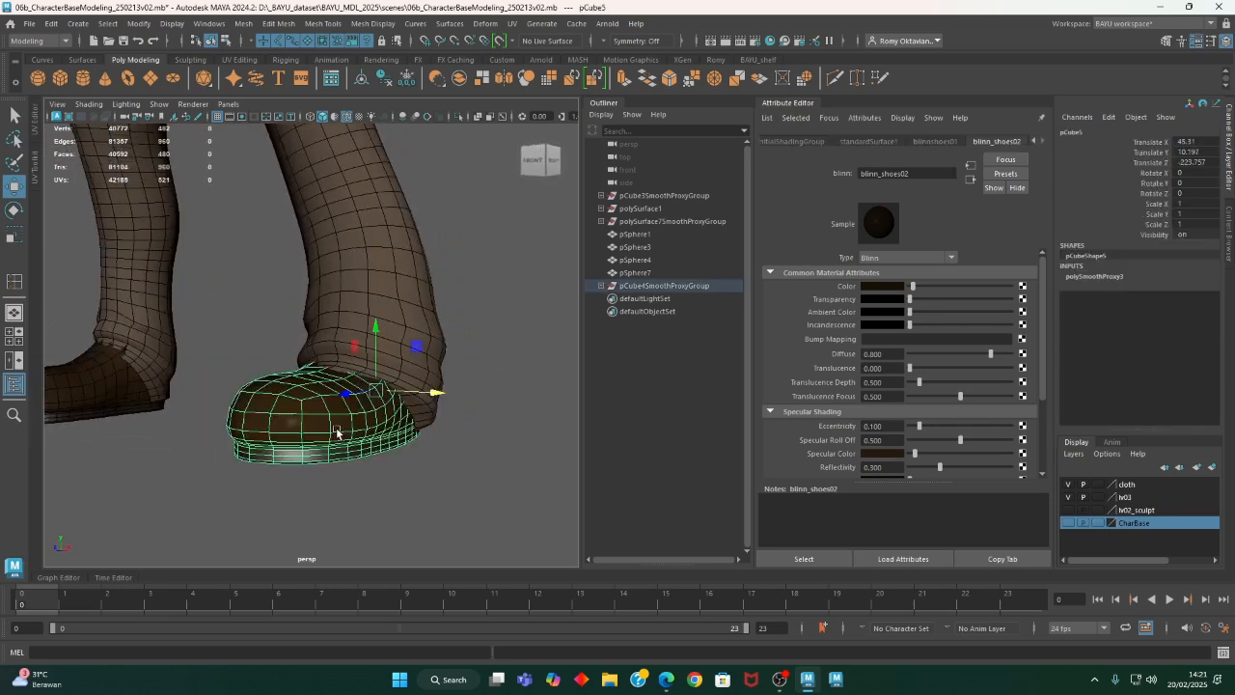
click(932, 141)
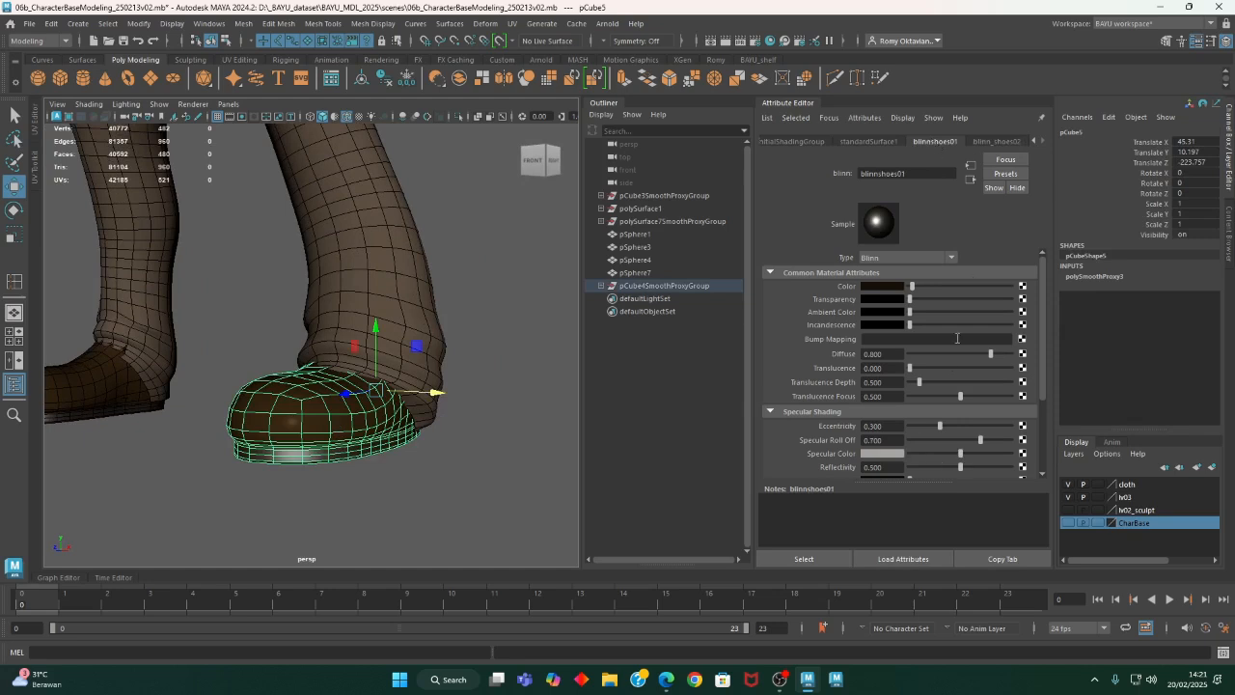
click(888, 426)
text(0.1)
key(Return)
click(887, 441)
double_click(888, 441)
text(0.3)
key(Return)
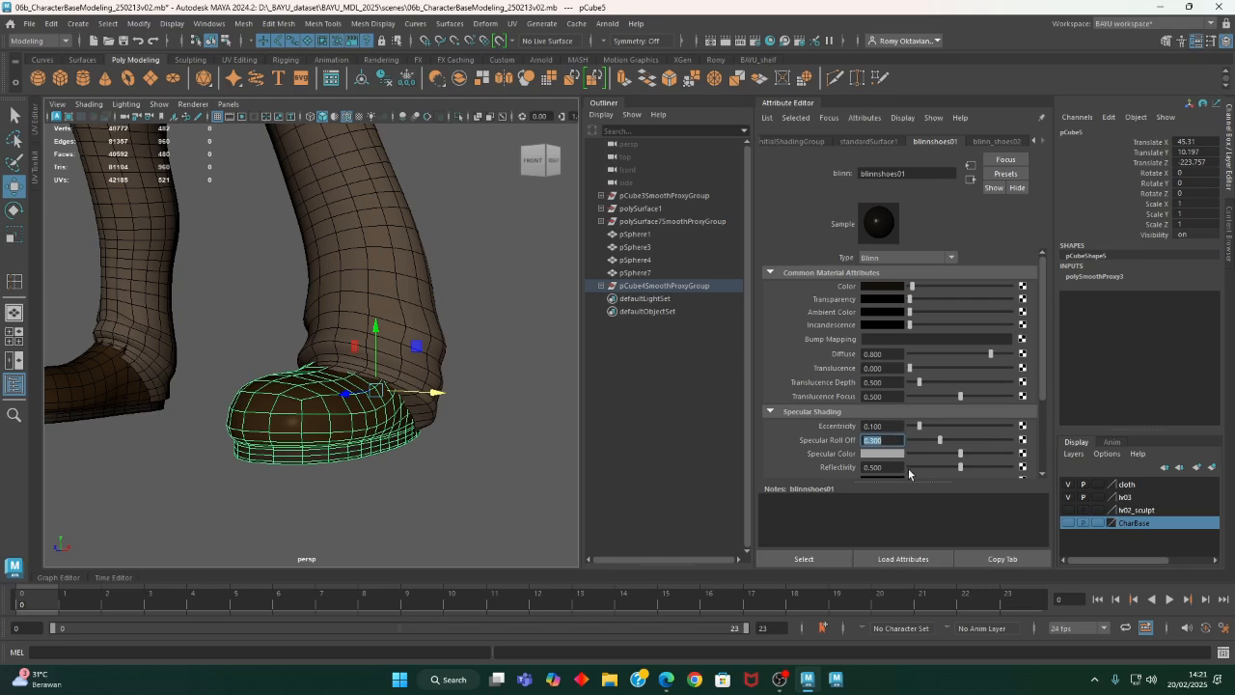
click(913, 467)
alt+drag(434, 349, 459, 396)
right_drag(482, 222, 521, 208)
click(482, 454)
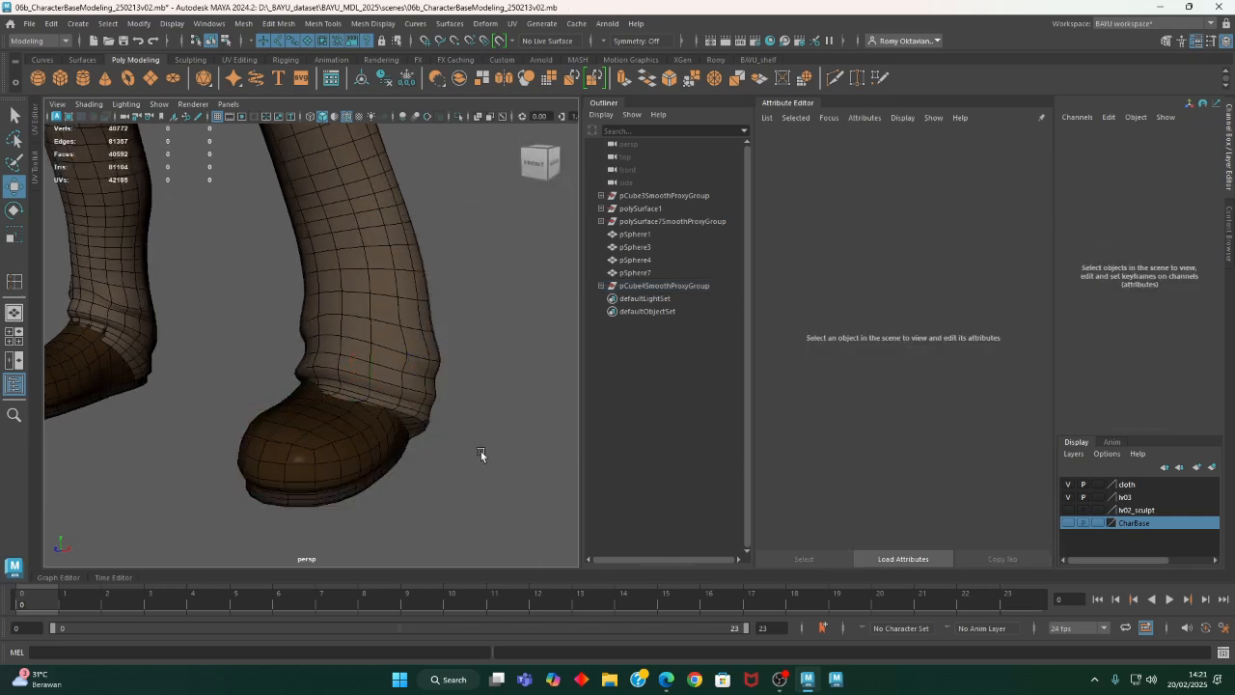
- Examine how the trouser cuffs fit over both shoes in wireframe and in textured shaded display
alt+right_drag(483, 455, 350, 468)
alt+drag(349, 468, 318, 461)
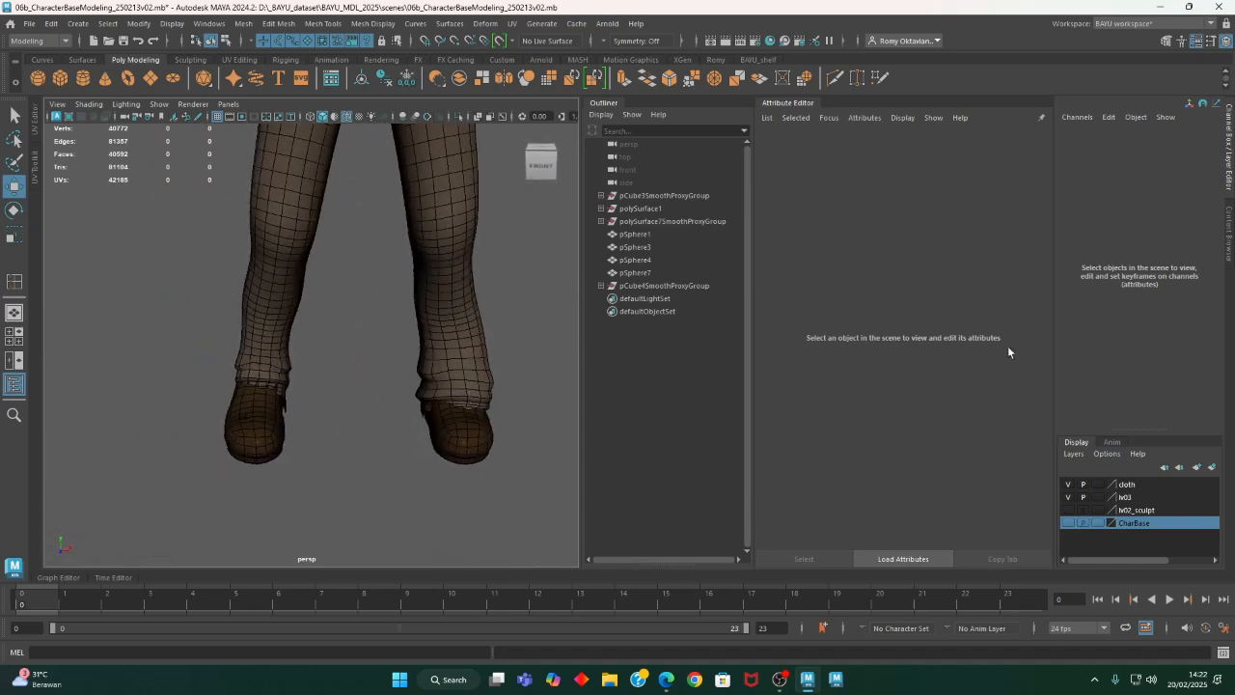
click(799, 104)
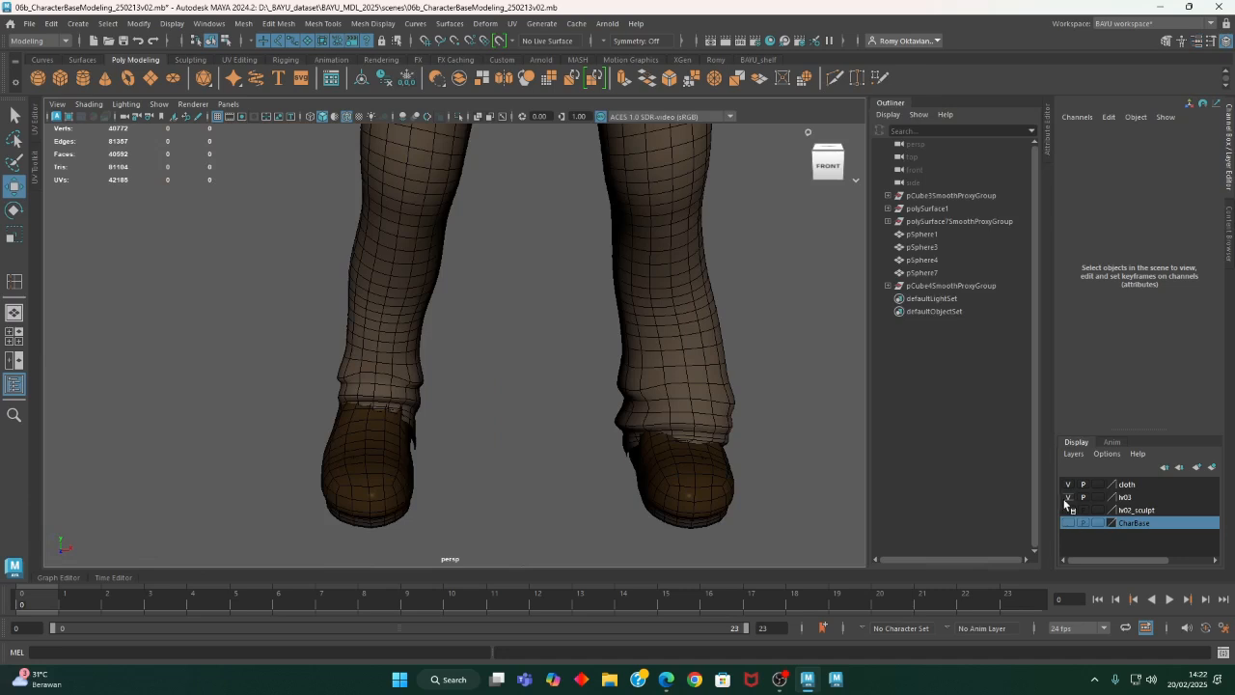
alt+middle_drag(455, 426, 421, 392)
alt+right_drag(420, 393, 454, 445)
key(4)
mouse_move(454, 445)
alt+mouse_down()
mouse_move(464, 433)
mouse_move(431, 427)
mouse_move(456, 436)
alt+mouse_up()
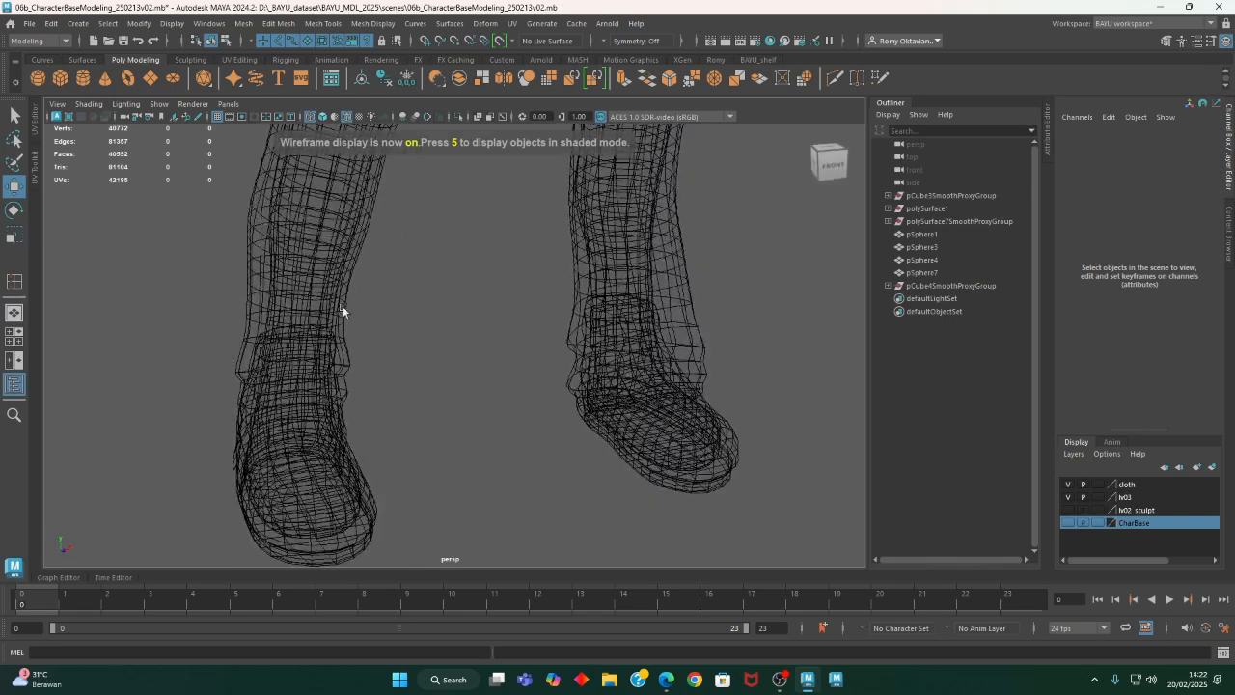
alt+middle_drag(416, 388, 424, 409)
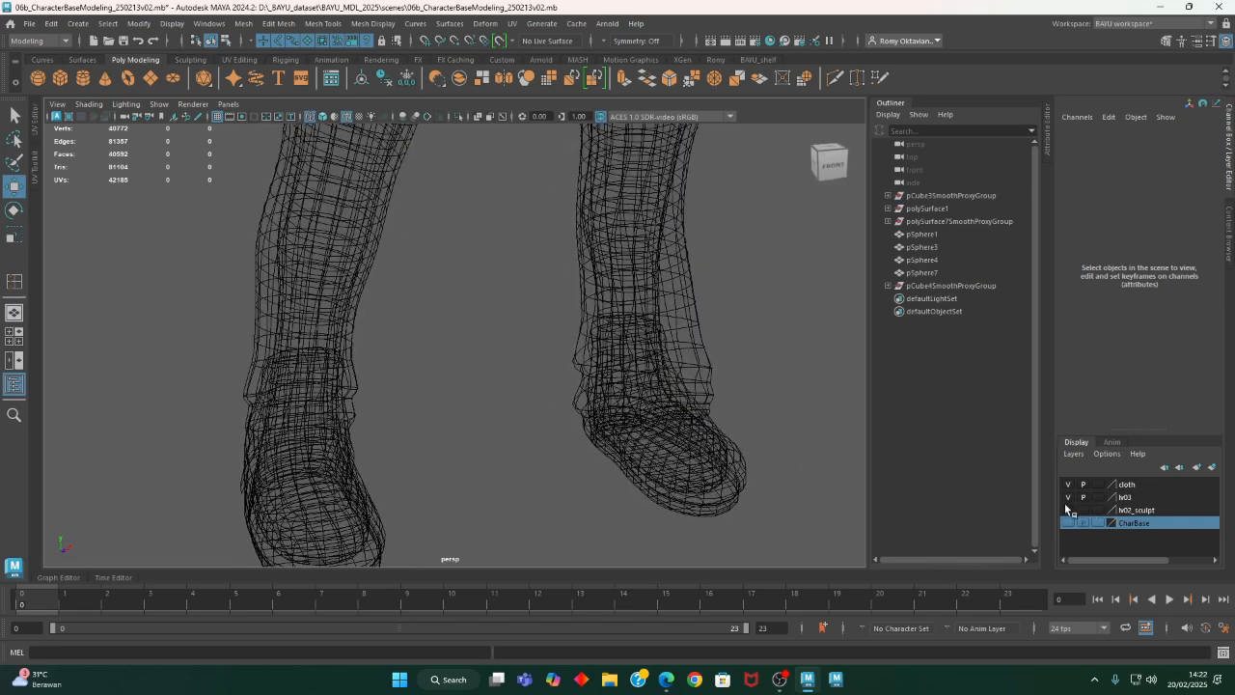
key(6)
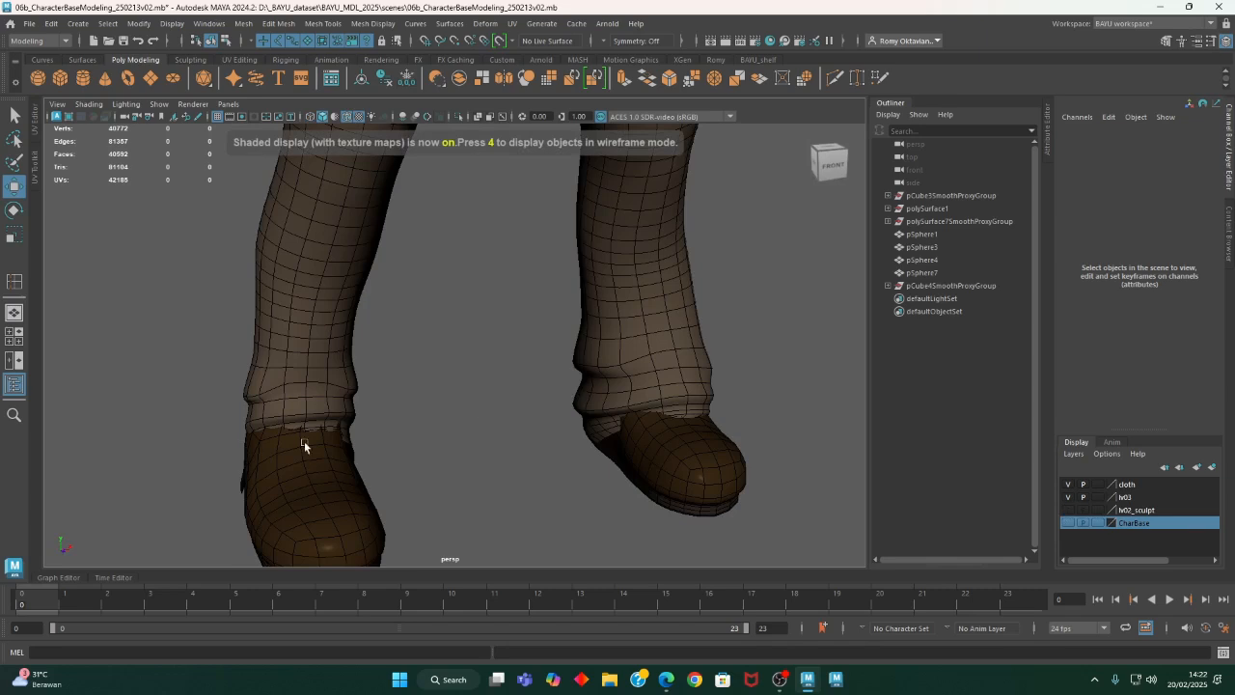
alt+right_drag(304, 441, 388, 475)
alt+drag(388, 475, 346, 335)
- Select the trousers, detach the sculpting tools list as a floating window, and open the Sculpt Tool with its settings
click(276, 257)
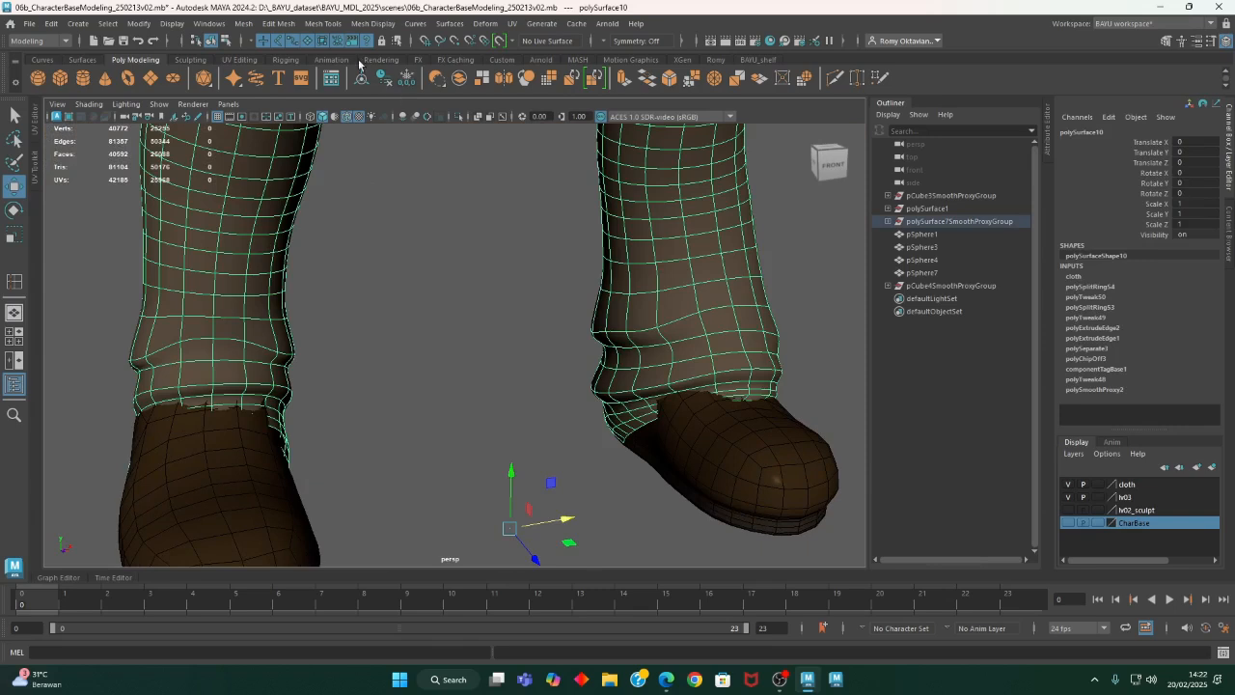
click(324, 24)
mouse_move(405, 214)
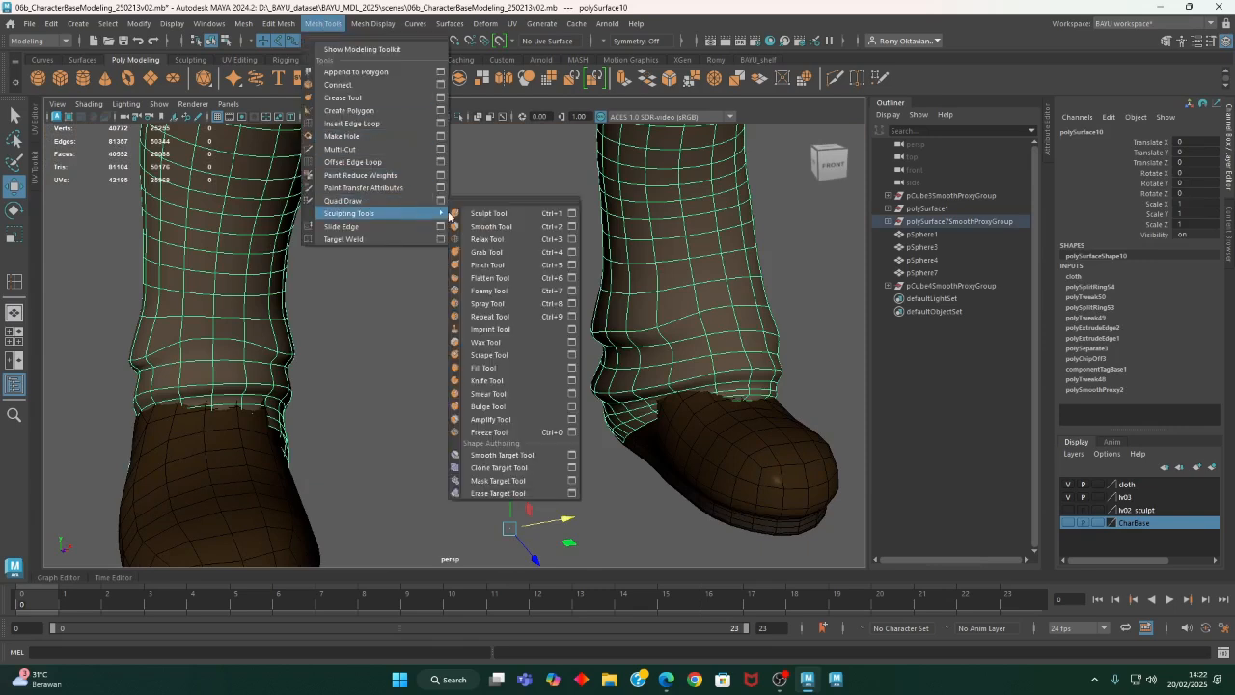
click(473, 198)
drag(511, 185, 129, 141)
click(218, 158)
- Examine from several sides where the trouser cuffs intersect the shoes
mouse_move(391, 328)
alt+mouse_down()
mouse_move(513, 314)
mouse_move(491, 299)
mouse_move(526, 293)
mouse_move(478, 307)
mouse_move(415, 353)
alt+mouse_up()
alt+drag(469, 344, 510, 325)
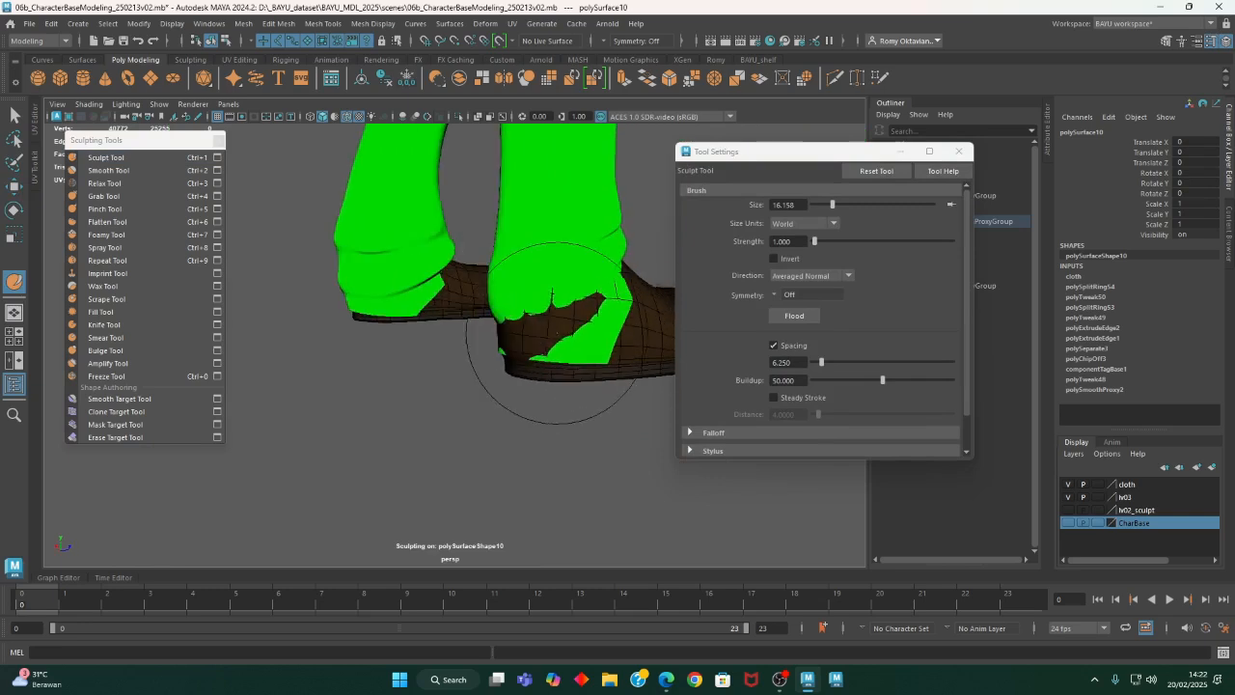
mouse_move(630, 307)
alt+mouse_down()
mouse_move(413, 314)
mouse_move(411, 297)
mouse_move(409, 336)
mouse_move(427, 349)
mouse_move(522, 362)
mouse_move(499, 335)
mouse_move(386, 365)
alt+mouse_up()
alt+middle_drag(386, 365, 411, 396)
alt+drag(411, 395, 502, 380)
alt+middle_drag(501, 380, 453, 354)
mouse_move(453, 353)
alt+mouse_down()
mouse_move(423, 364)
mouse_move(502, 360)
alt+mouse_up()
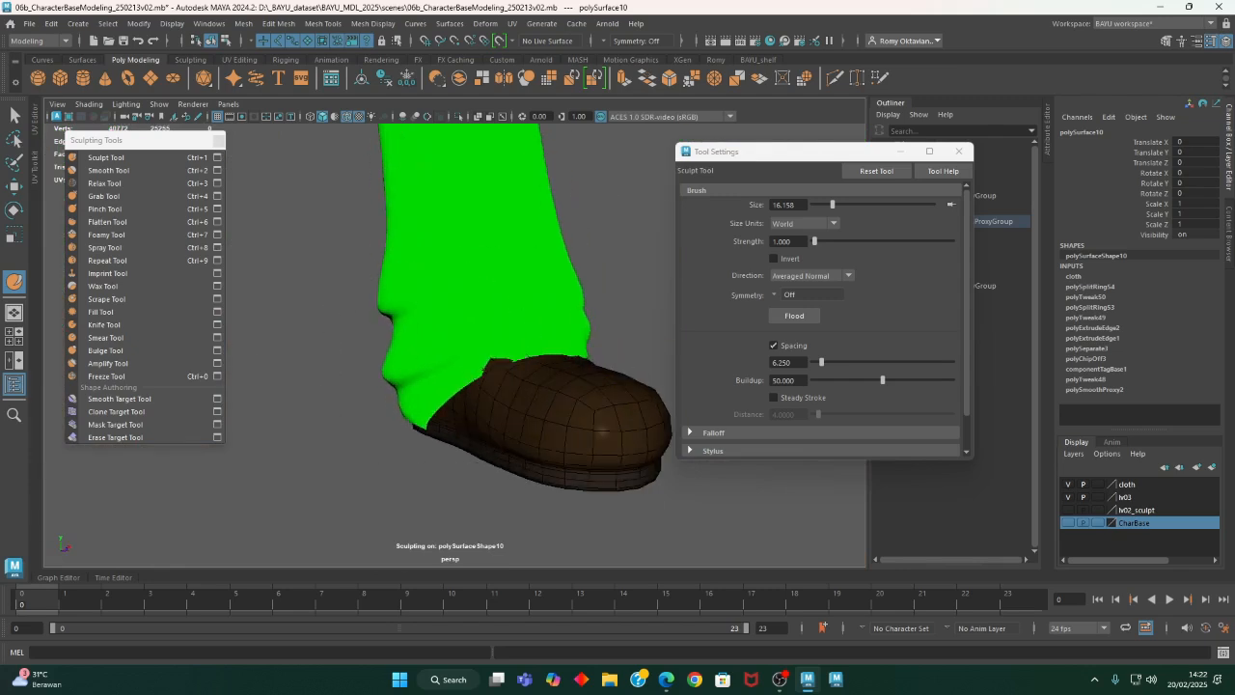
- Leave the Sculpt Tool for the Move Tool, deselect the trousers, and close the tool settings window
alt+drag(644, 410, 405, 403)
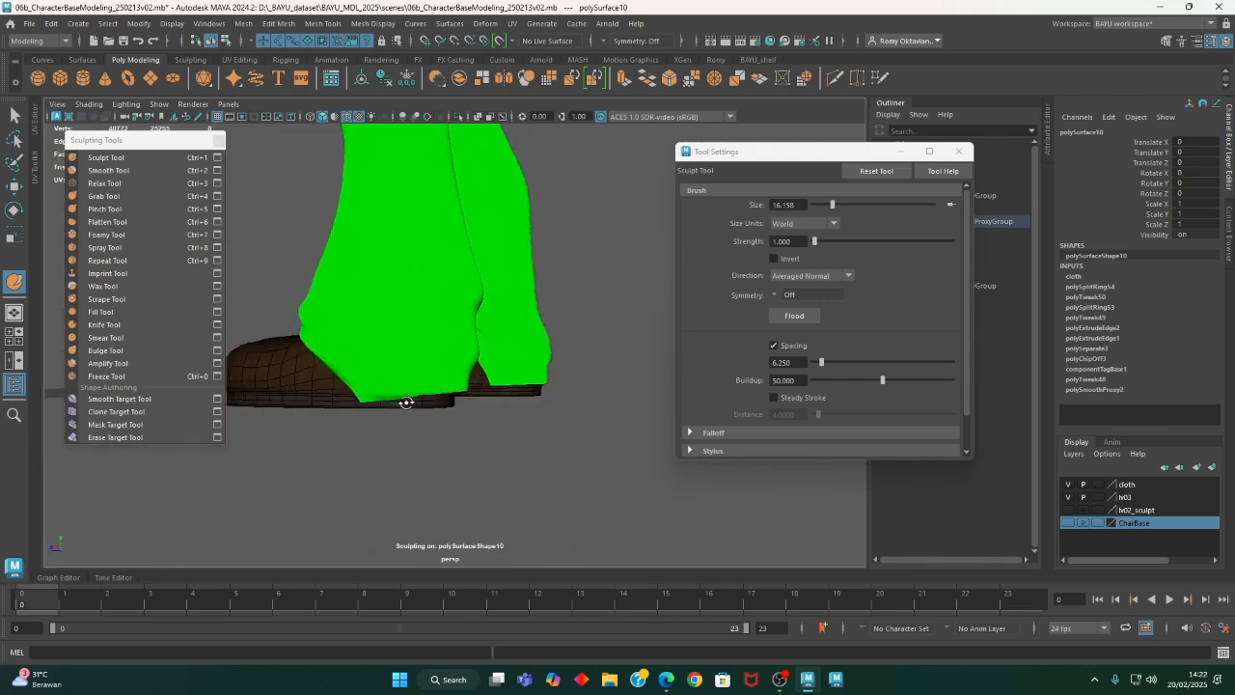
alt+middle_drag(406, 403, 505, 502)
alt+right_drag(505, 502, 165, 433)
alt+drag(333, 382, 569, 340)
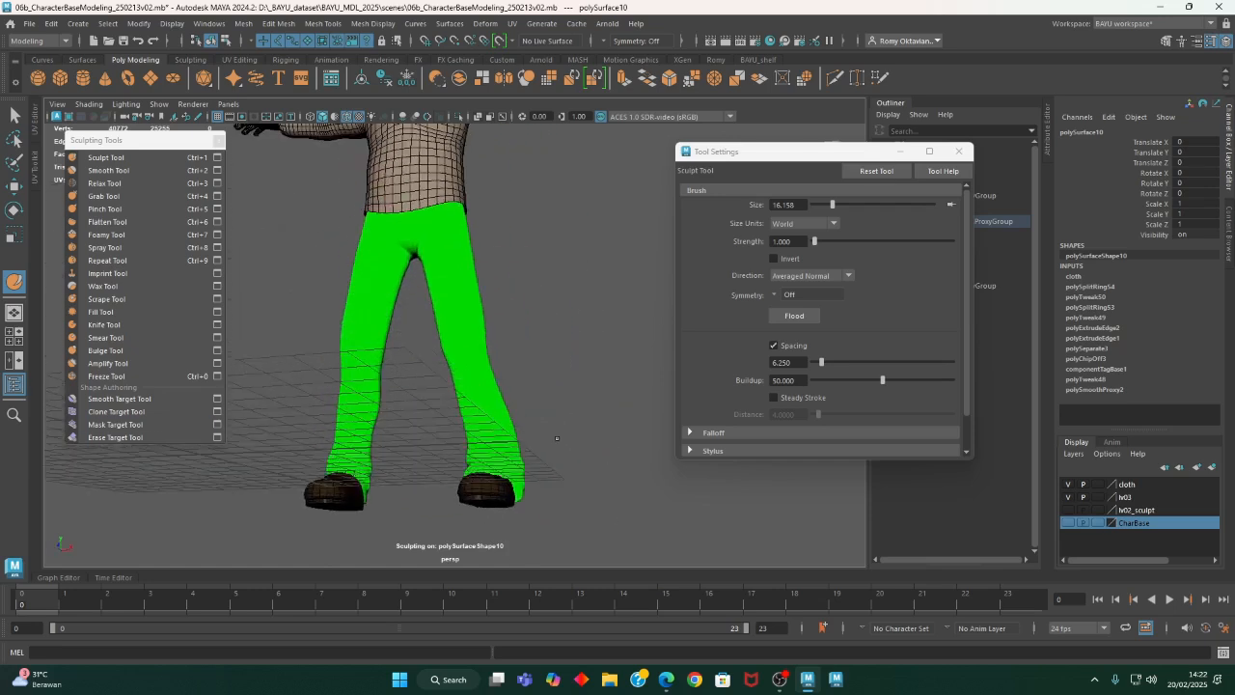
key(w)
click(599, 328)
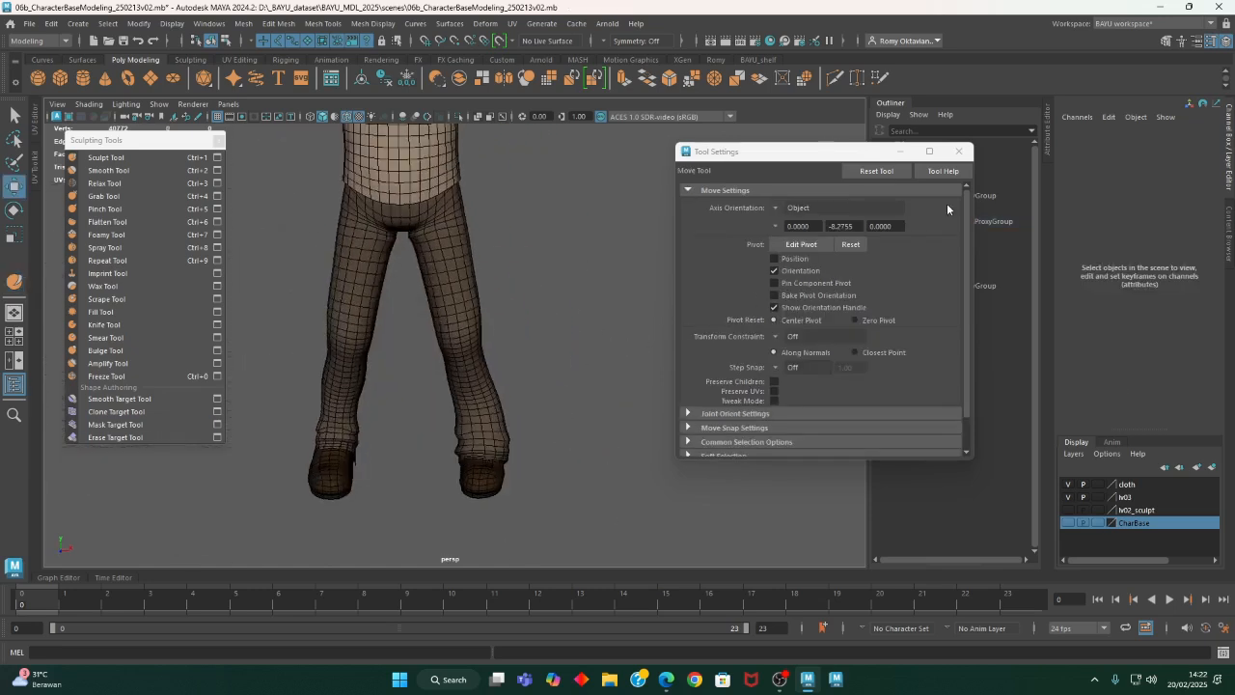
click(959, 151)
- Examine the clothed character's body, shirt and sleeves from several distances and angles
alt+middle_drag(574, 350, 656, 381)
alt+drag(656, 381, 603, 371)
alt+right_drag(604, 372, 467, 357)
alt+middle_drag(467, 358, 471, 388)
alt+drag(471, 388, 485, 406)
alt+right_drag(485, 405, 509, 397)
alt+drag(509, 396, 526, 425)
alt+right_drag(526, 426, 505, 383)
alt+drag(505, 384, 431, 395)
alt+right_drag(431, 396, 744, 409)
alt+middle_drag(744, 408, 573, 447)
alt+drag(573, 447, 674, 440)
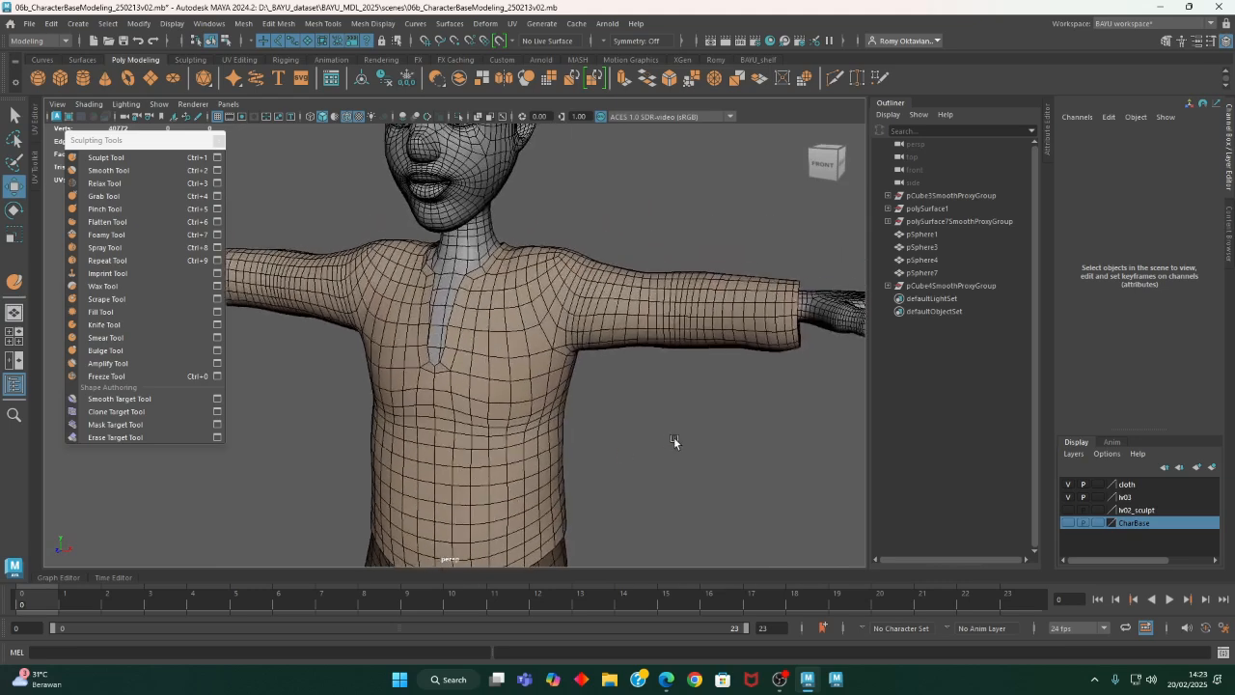
alt+right_drag(674, 440, 498, 437)
alt+drag(498, 436, 499, 355)
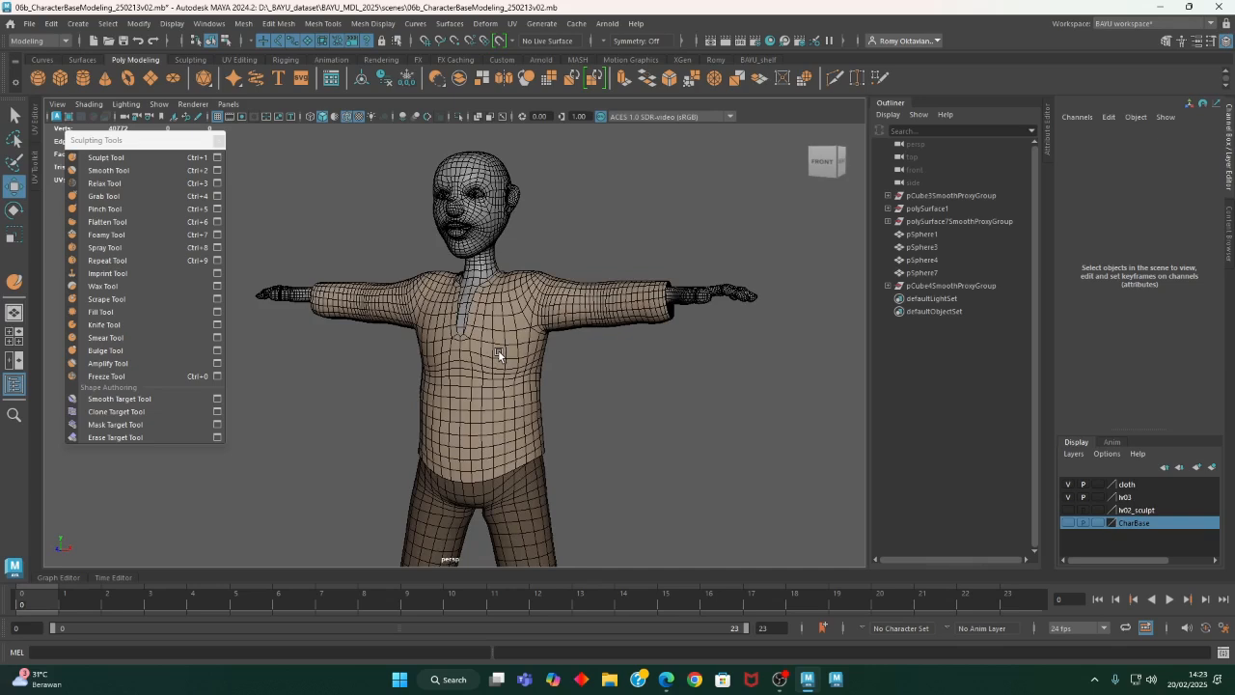
- Examine the character's bald head and neck closely from the front and both sides
alt+middle_drag(511, 262, 503, 310)
alt+drag(503, 309, 473, 339)
alt+right_drag(474, 339, 604, 339)
alt+middle_drag(610, 251, 598, 362)
alt+drag(597, 362, 645, 375)
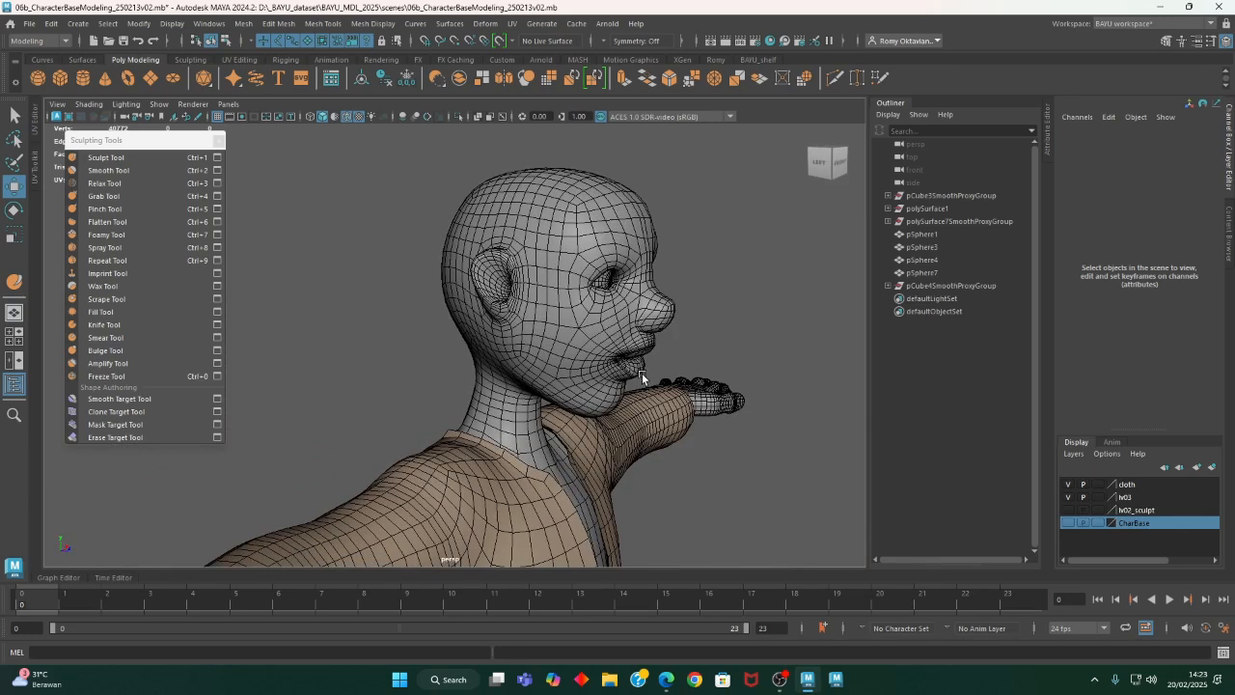
alt+right_drag(710, 404, 527, 478)
alt+drag(527, 479, 314, 381)
alt+right_drag(729, 415, 585, 382)
alt+drag(585, 382, 590, 319)
alt+middle_drag(590, 319, 594, 471)
alt+right_drag(381, 409, 800, 441)
alt+drag(666, 339, 507, 359)
alt+middle_drag(586, 371, 590, 344)
alt+right_drag(589, 341, 677, 346)
alt+middle_drag(677, 346, 618, 388)
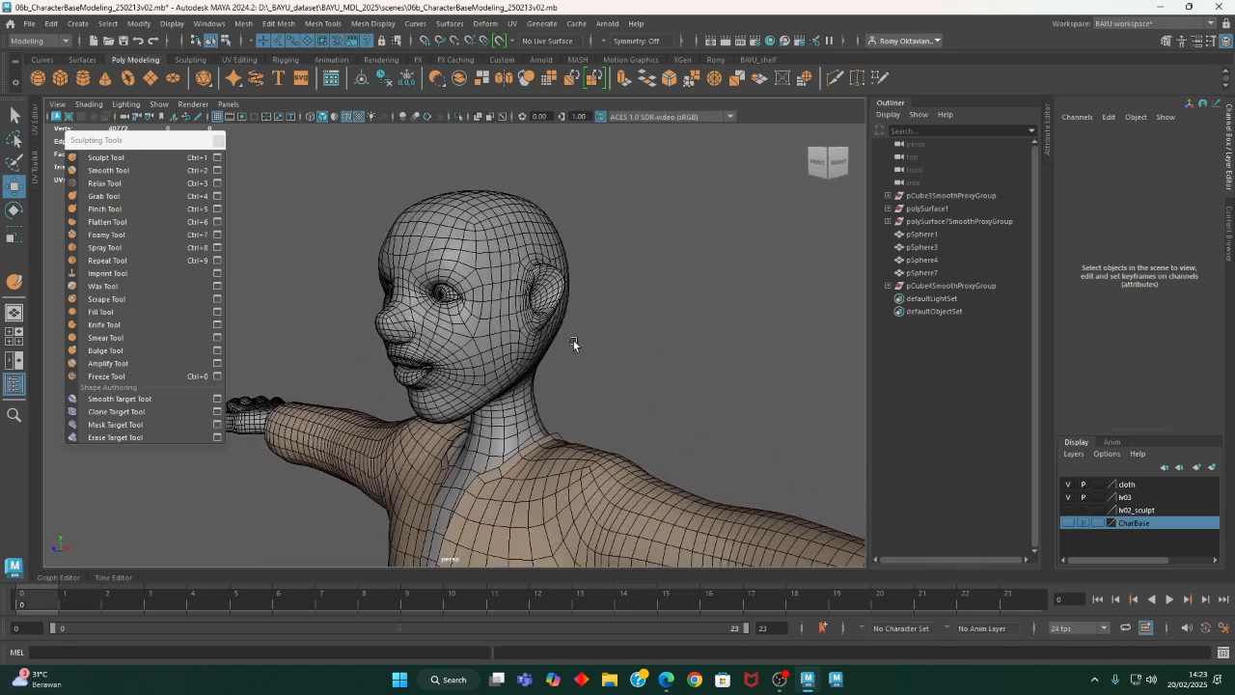
alt+drag(500, 315, 455, 301)
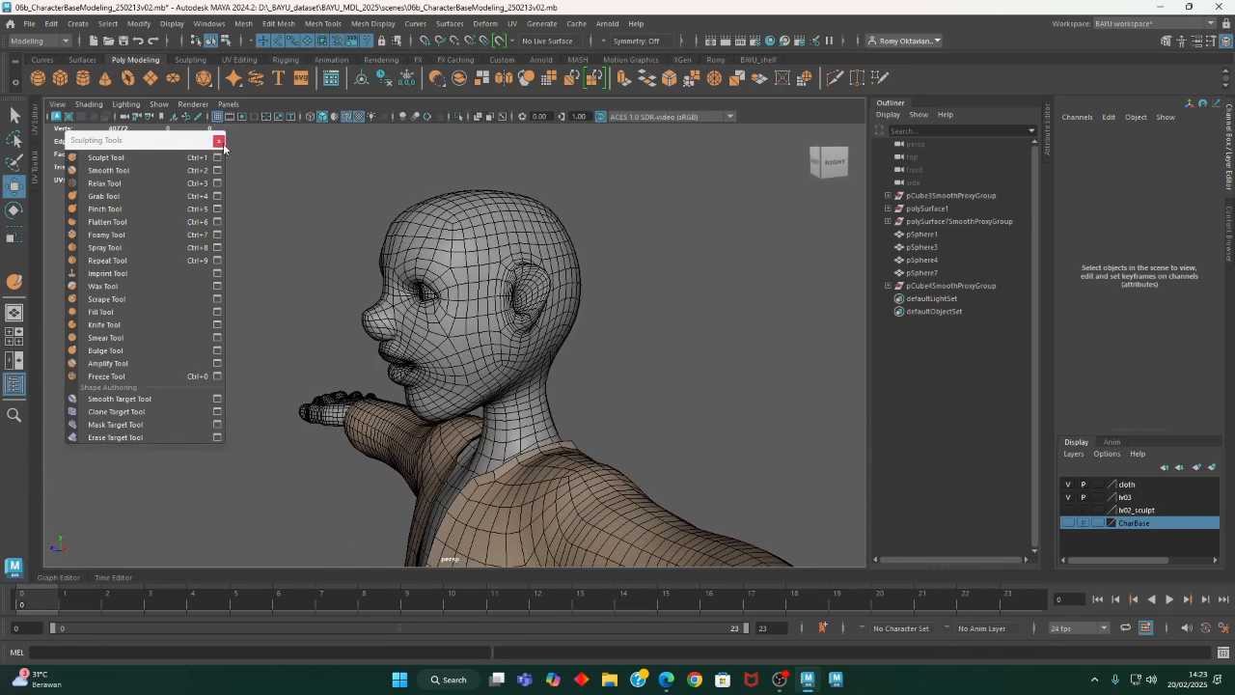
- Close the floating sculpting tools list and create a polygon cube
click(219, 142)
alt+drag(338, 224, 460, 276)
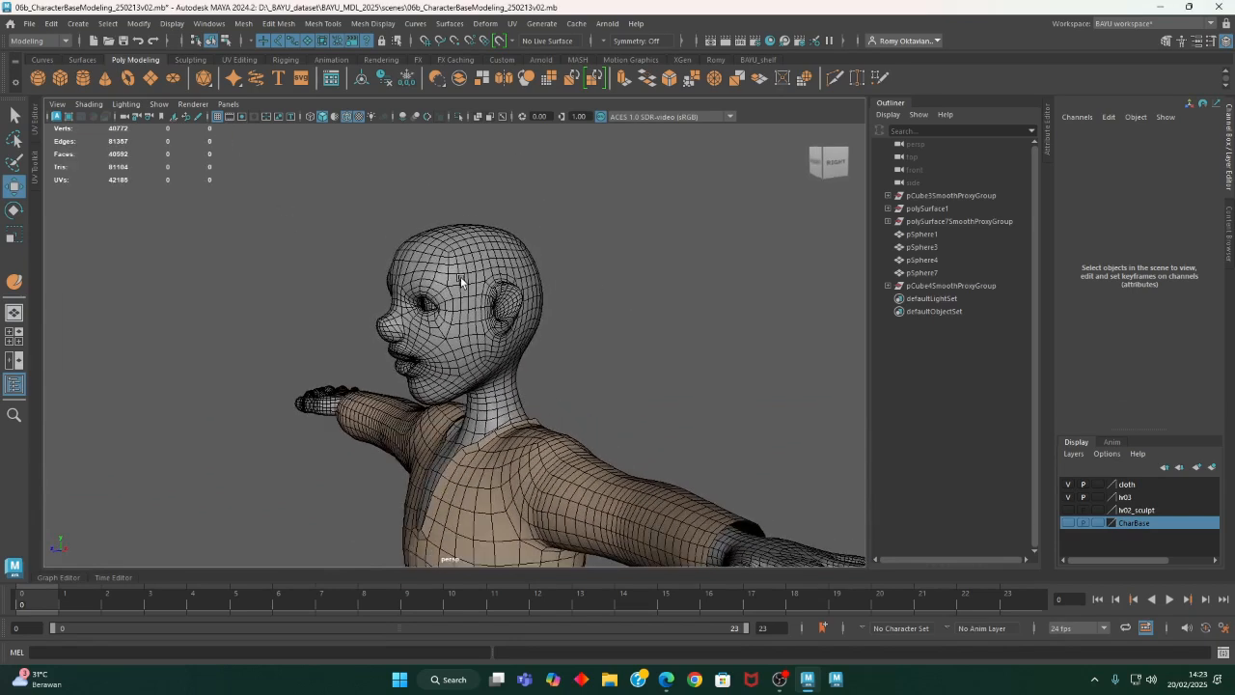
click(77, 23)
mouse_move(126, 74)
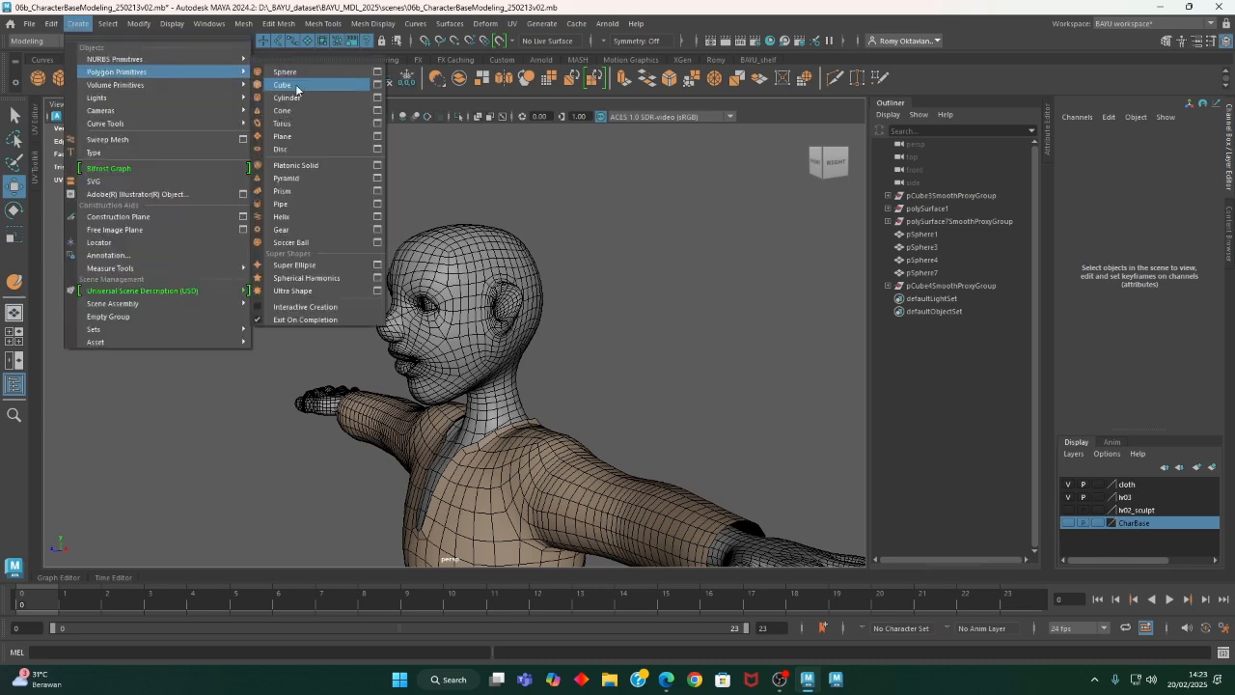
click(296, 87)
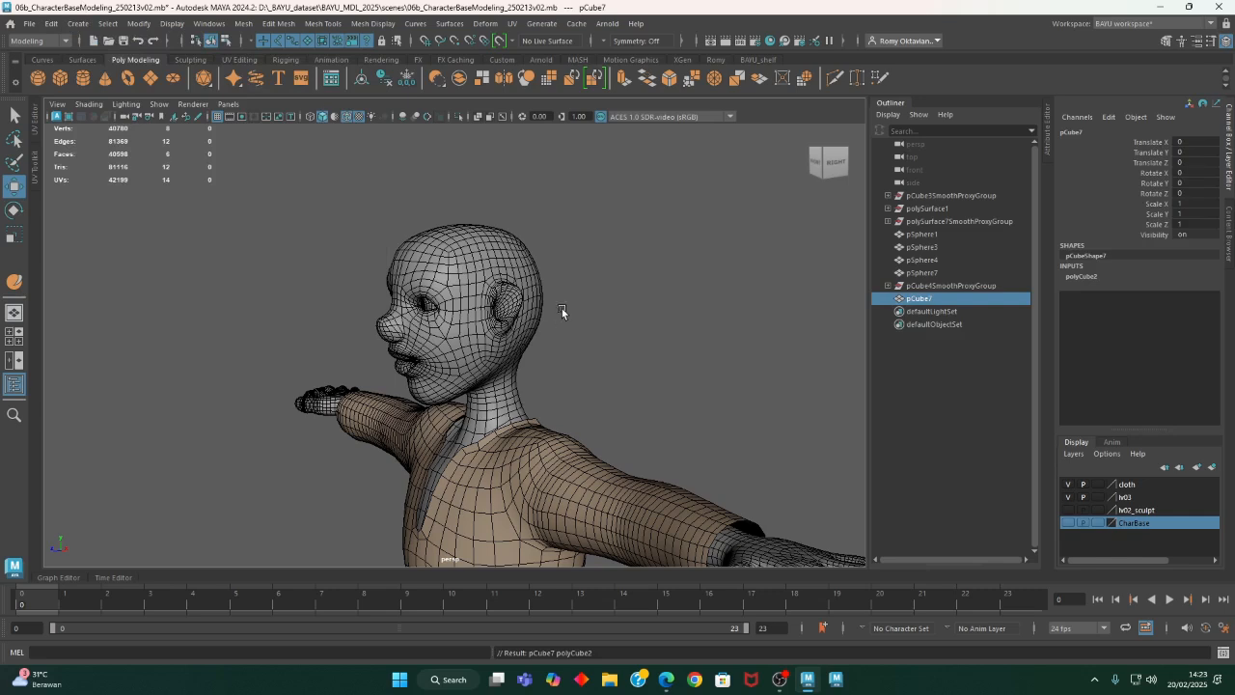
- Move the new cube up to the character's head, at about 288.6 in Y and -189.6 in Z
alt+right_drag(678, 466, 250, 433)
alt+middle_drag(398, 495, 458, 316)
alt+drag(353, 534, 471, 110)
alt+middle_drag(543, 341, 499, 603)
drag(458, 612, 423, 609)
alt+middle_drag(442, 485, 397, 441)
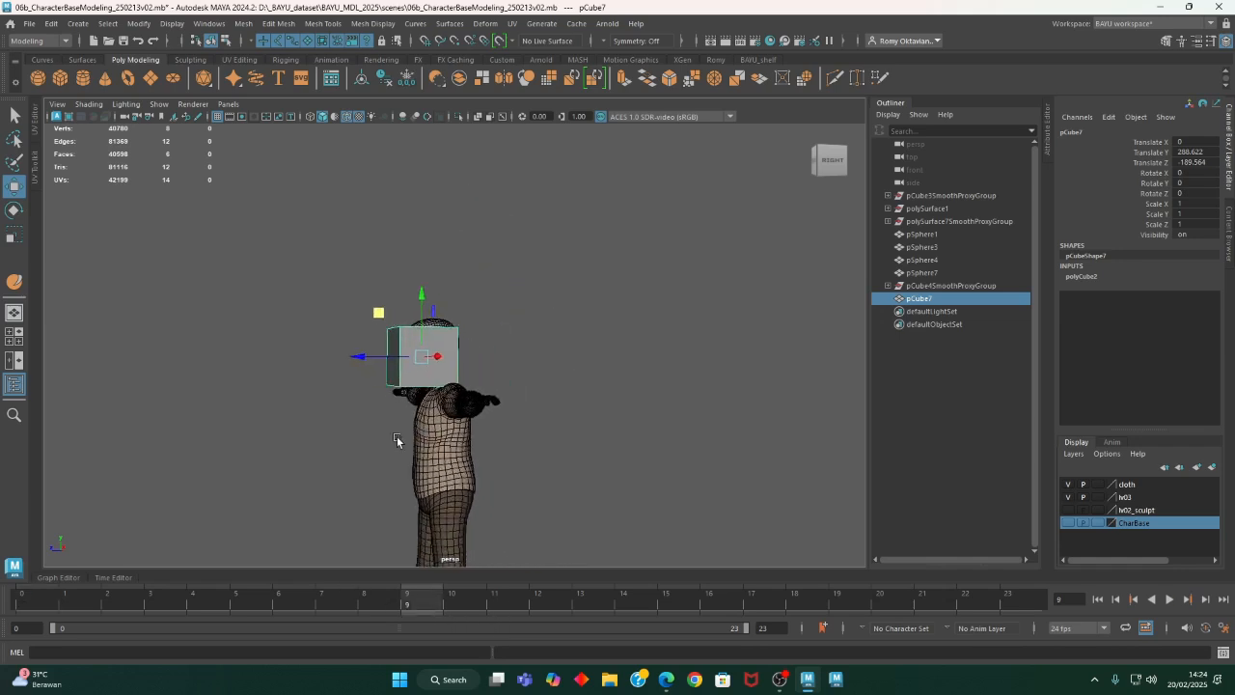
alt+right_drag(397, 441, 603, 454)
alt+drag(374, 386, 337, 386)
- In the side view, set the cube's height to 20 and move it over the head's crown, to about Y 318.9 and Z -199.8
key(space)
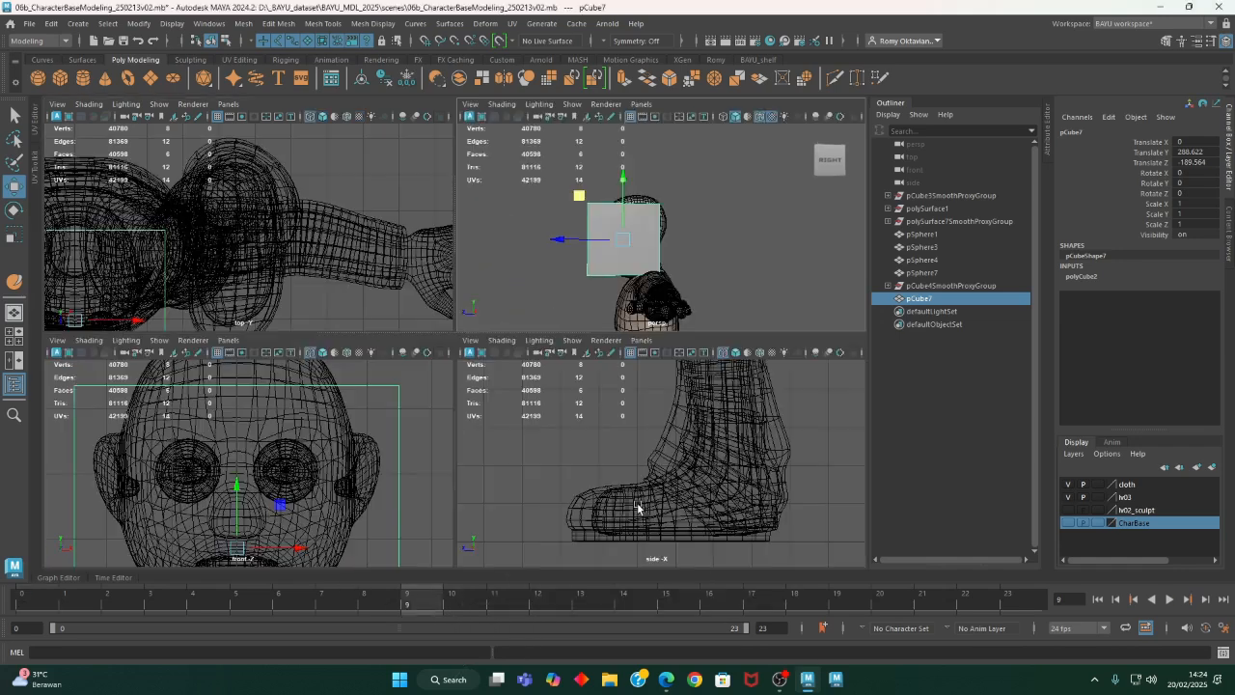
key(space)
key(f)
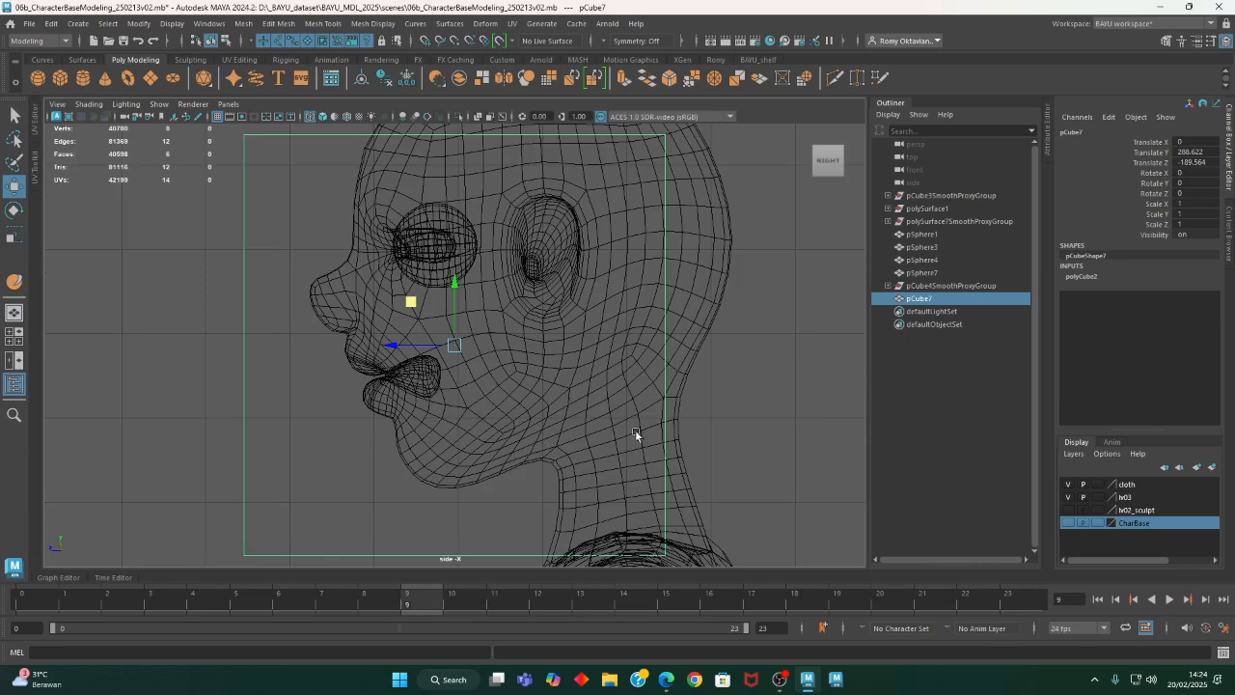
alt+right_drag(635, 429, 422, 359)
alt+middle_drag(453, 382, 439, 454)
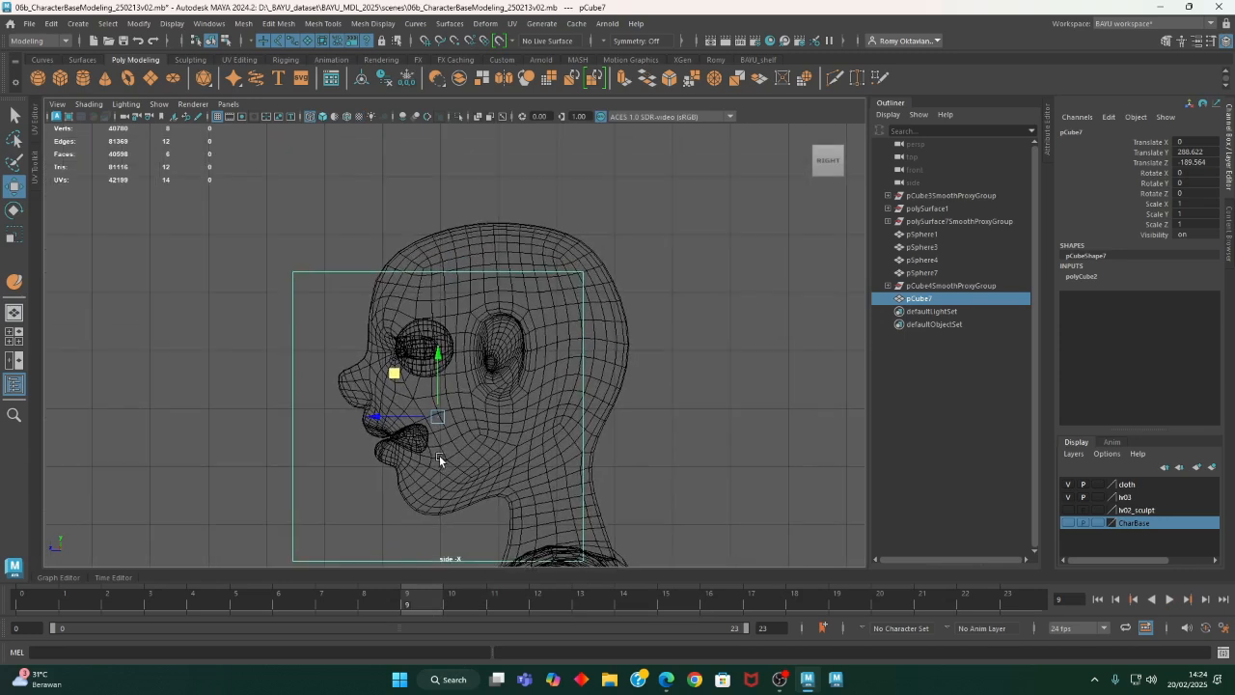
click(1098, 277)
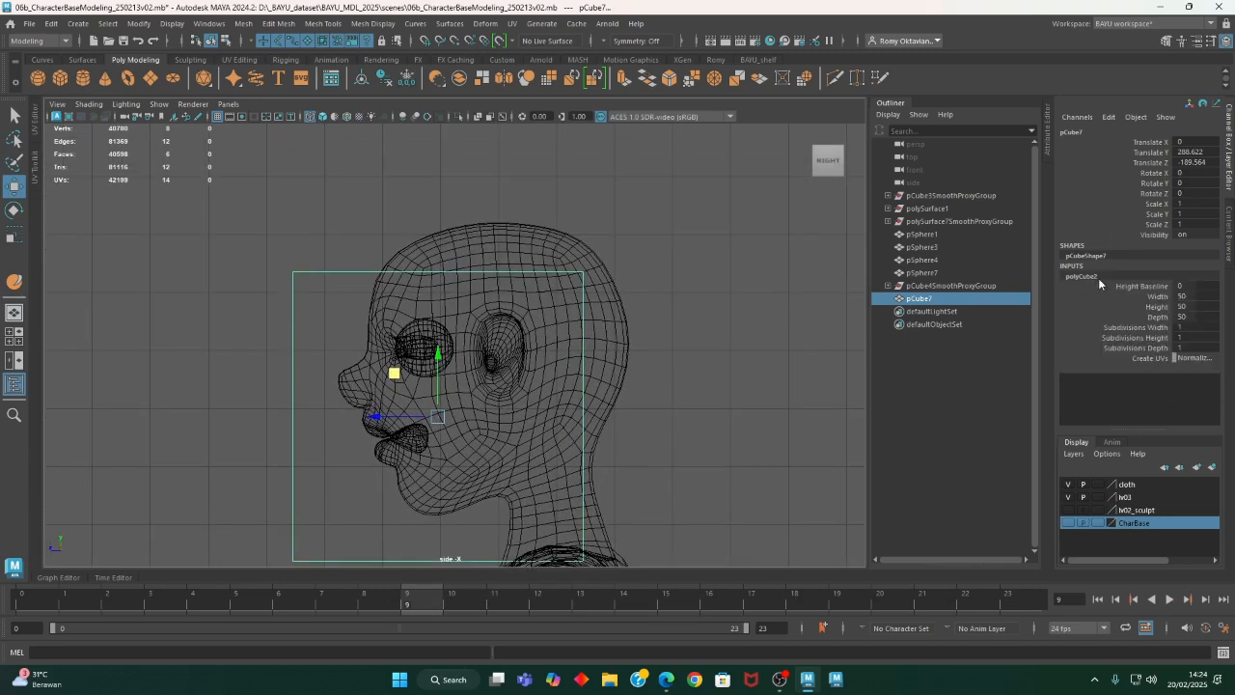
click(1204, 307)
text(20)
key(Return)
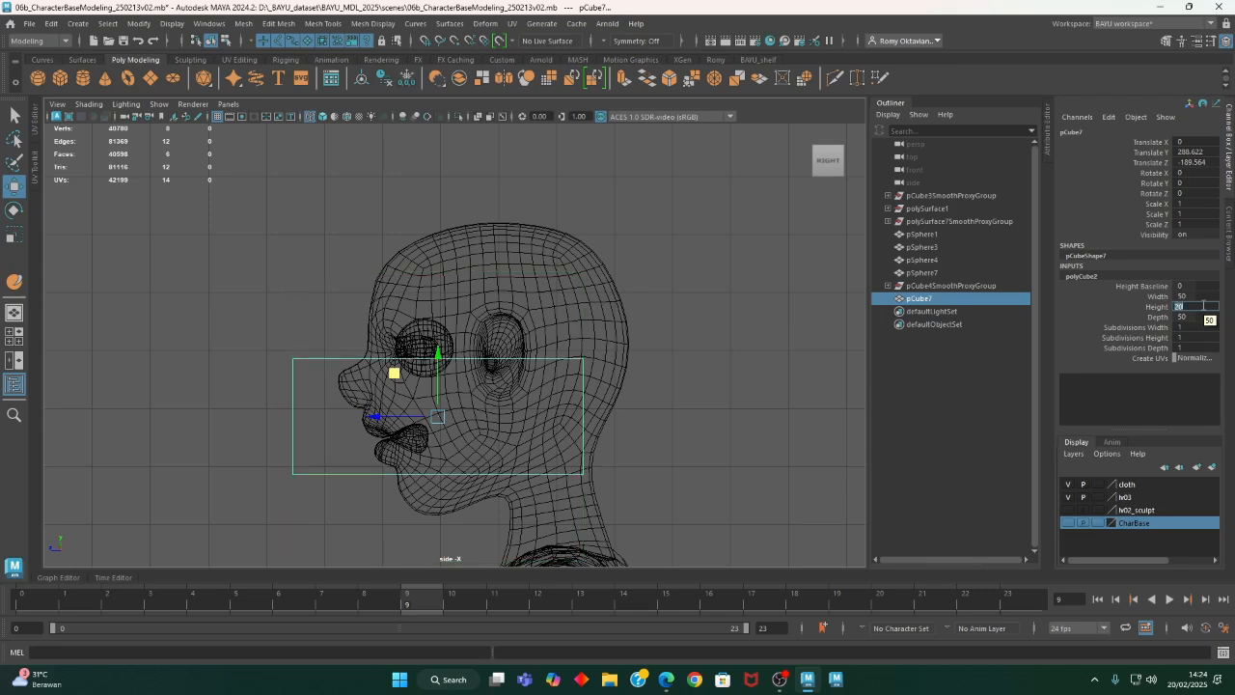
middle_drag(395, 370, 450, 197)
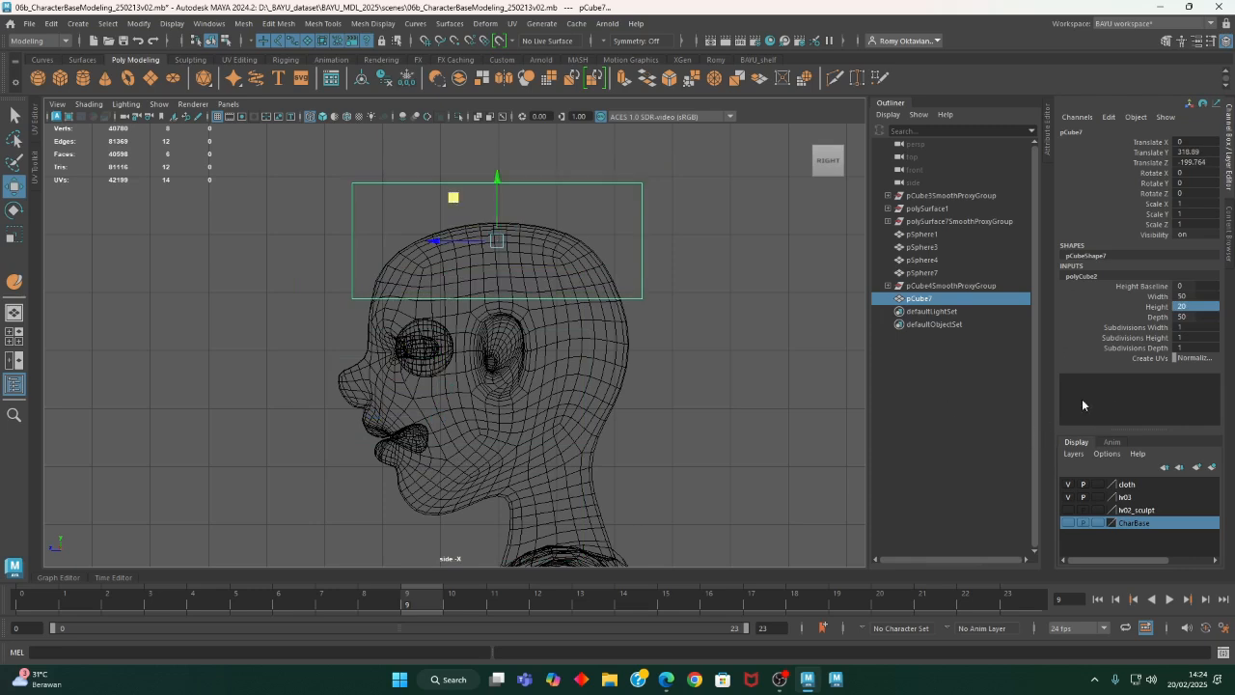
- Set the cube's width and depth subdivisions to 3
click(1159, 330)
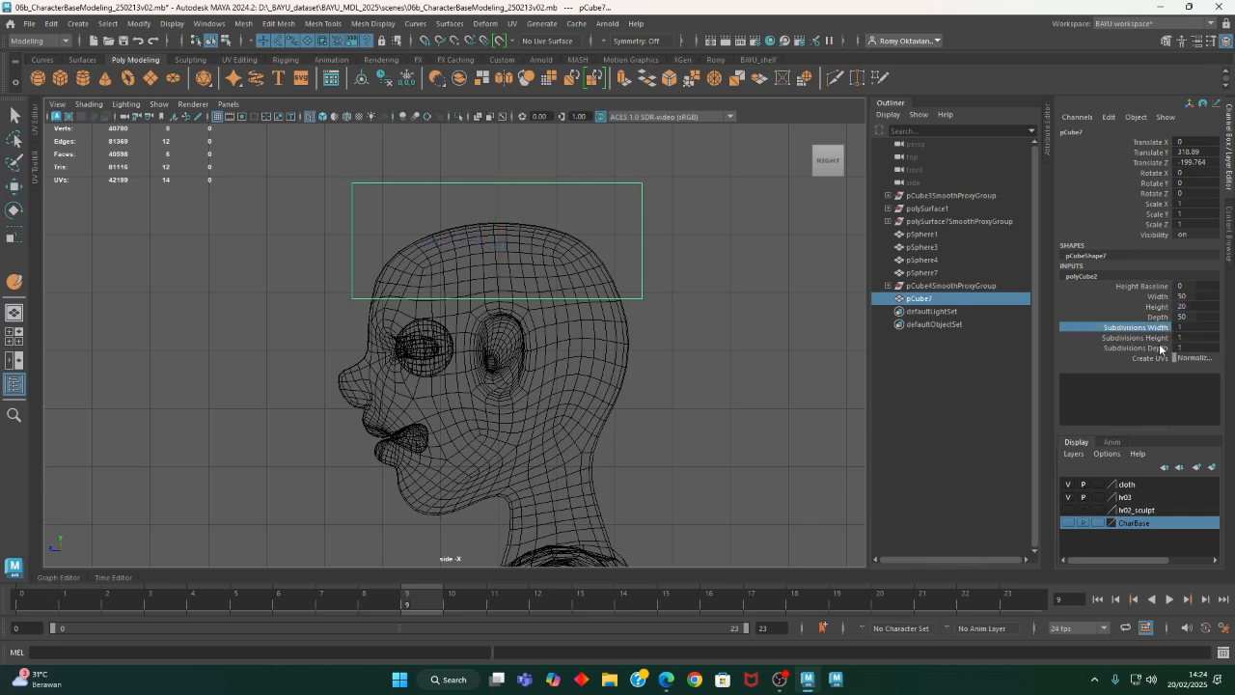
ctrl+click(1162, 348)
middle_drag(755, 403, 762, 404)
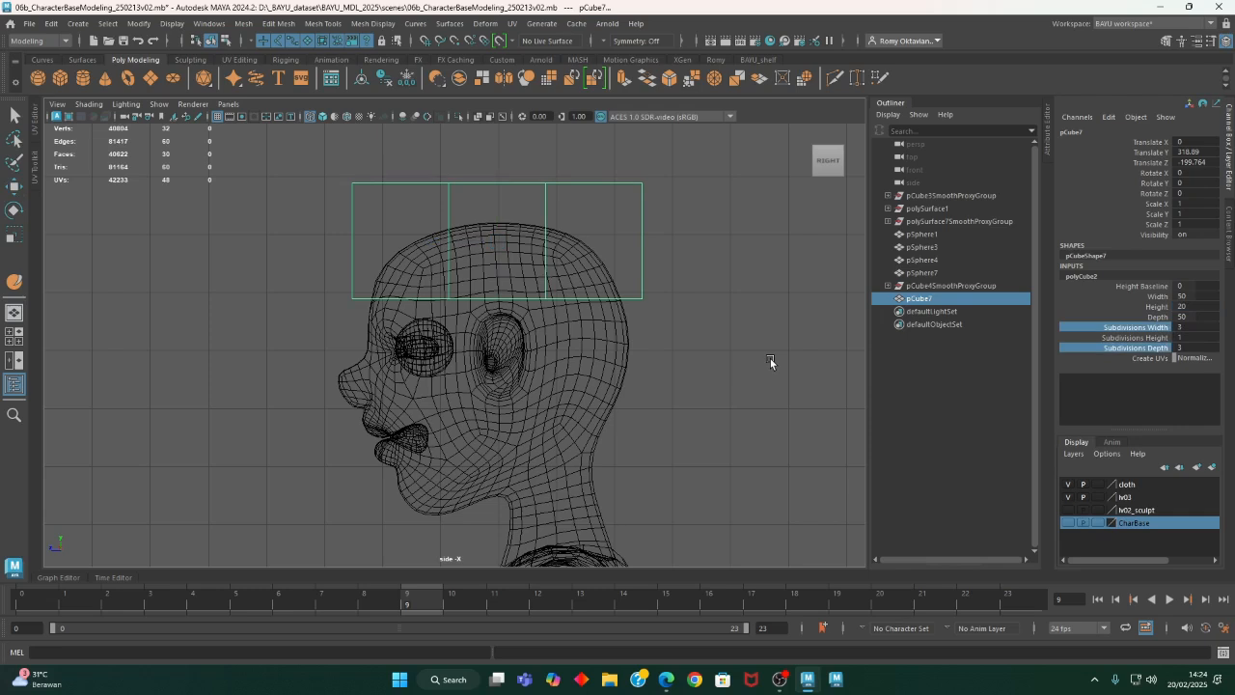
- Switch the subdivided cube to vertex editing in the side view
alt+middle_drag(669, 287, 606, 333)
right_drag(631, 215, 583, 211)
alt+middle_drag(583, 210, 668, 335)
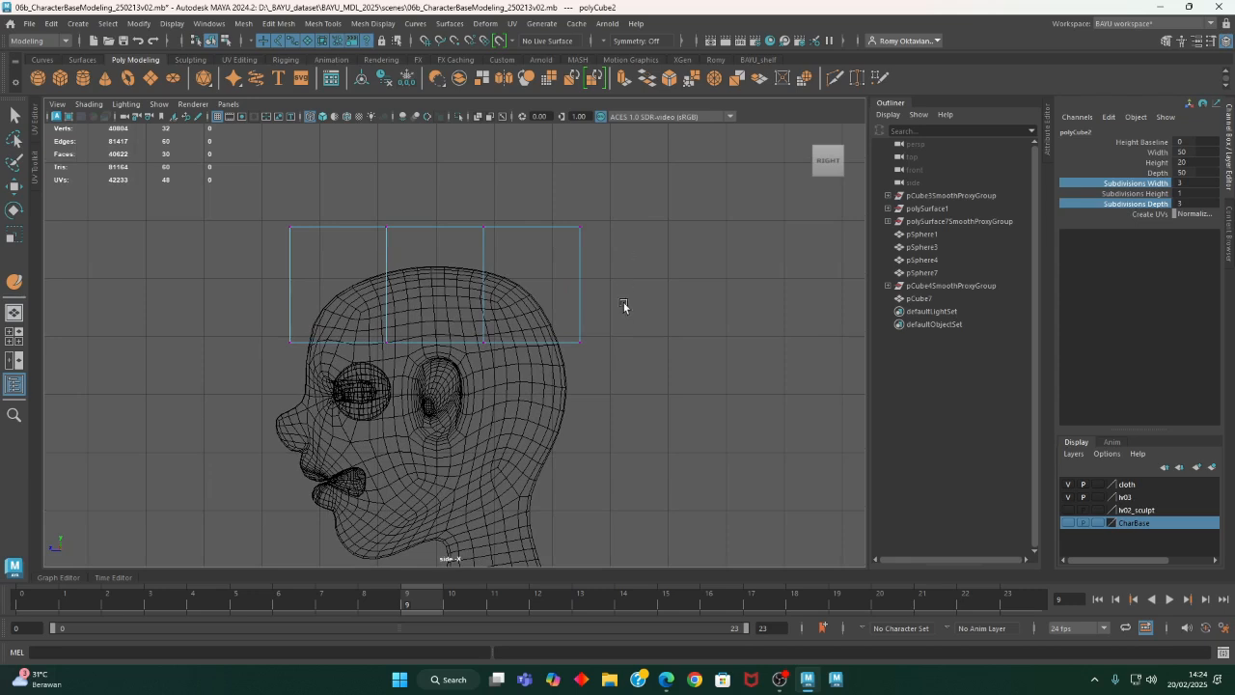
- Rotate the cube's two rear vertex rows and move them down to follow the back of the head in the side view
drag(630, 214, 442, 378)
alt+middle_drag(526, 391, 564, 391)
key(e)
drag(623, 299, 618, 315)
key(w)
drag(558, 266, 579, 289)
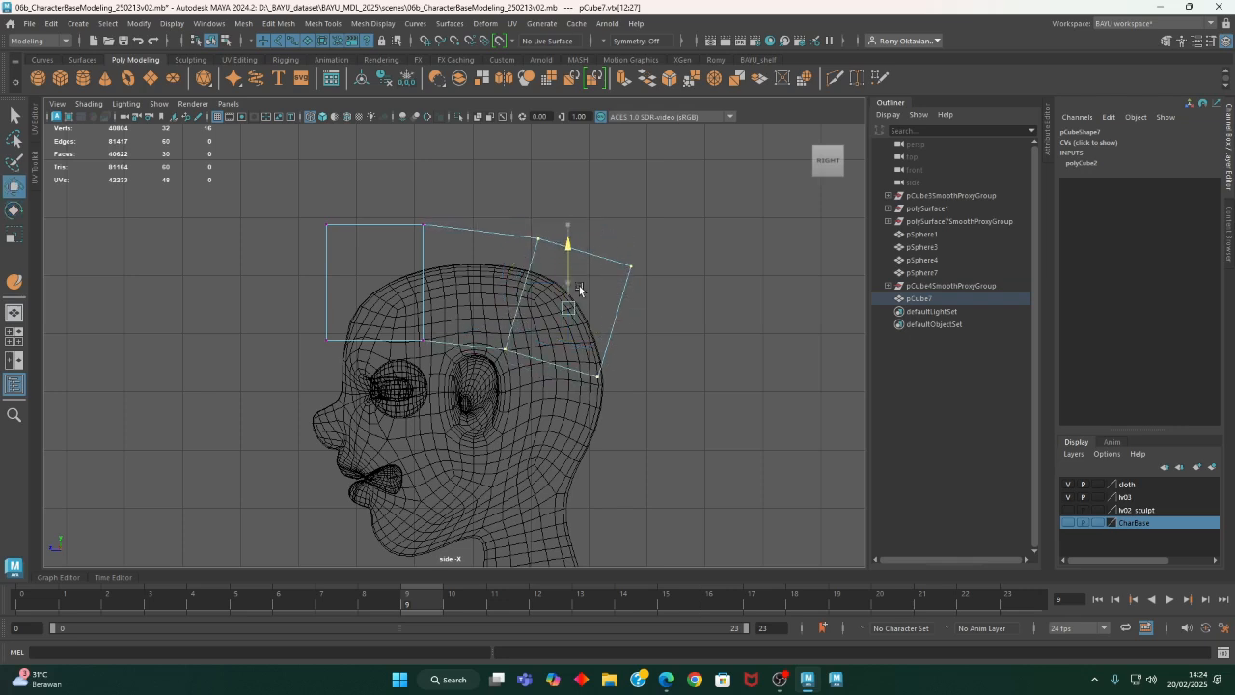
- Tilt the rearmost vertex row further and move it down against the back of the skull
drag(666, 288, 666, 289)
alt+middle_drag(598, 410, 606, 433)
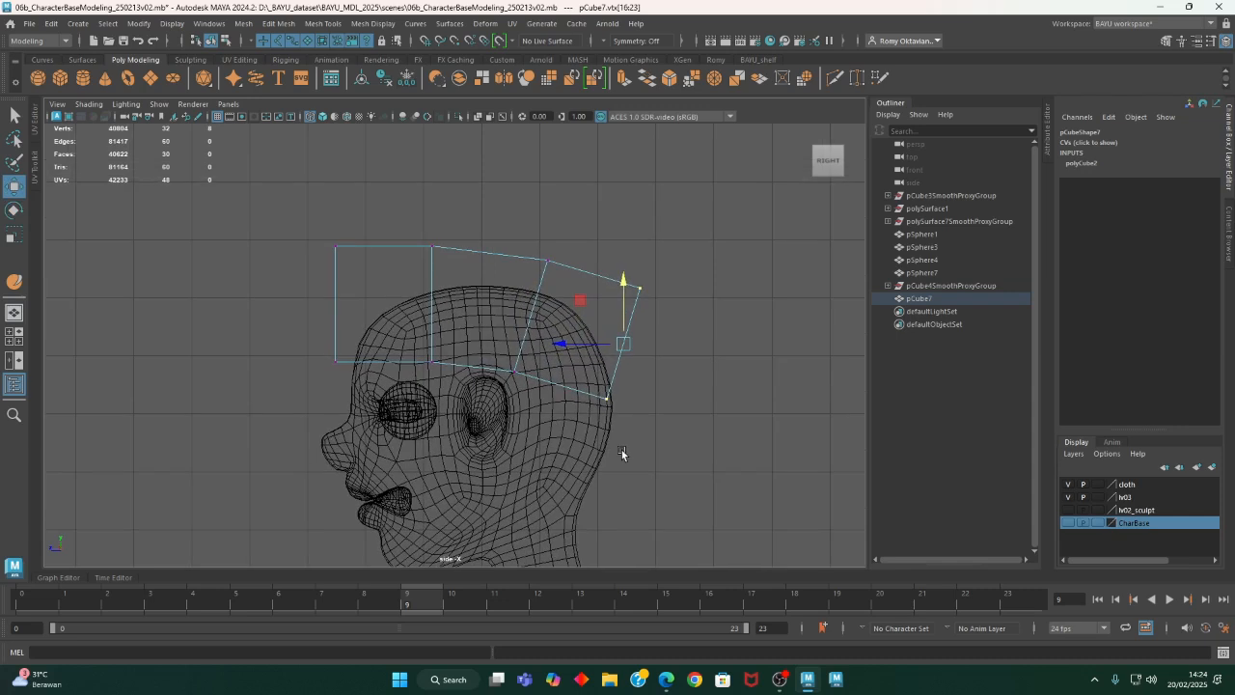
key(e)
drag(674, 374, 666, 384)
key(w)
drag(582, 305, 594, 353)
mouse_move(518, 231)
mouse_down()
mouse_move(569, 280)
mouse_move(513, 221)
mouse_move(529, 227)
mouse_up()
- Shift the second vertex row slightly rearward, then move and tilt the front row to meet the forehead
drag(404, 239, 479, 395)
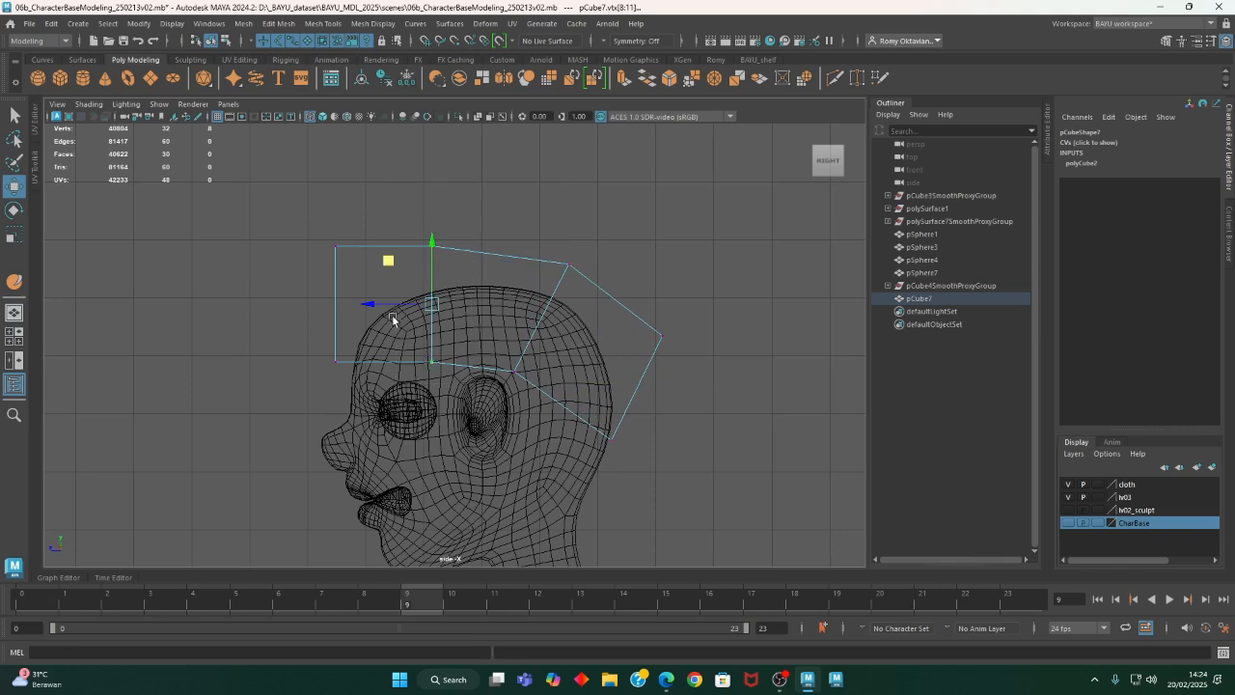
drag(394, 301, 401, 304)
drag(281, 213, 376, 398)
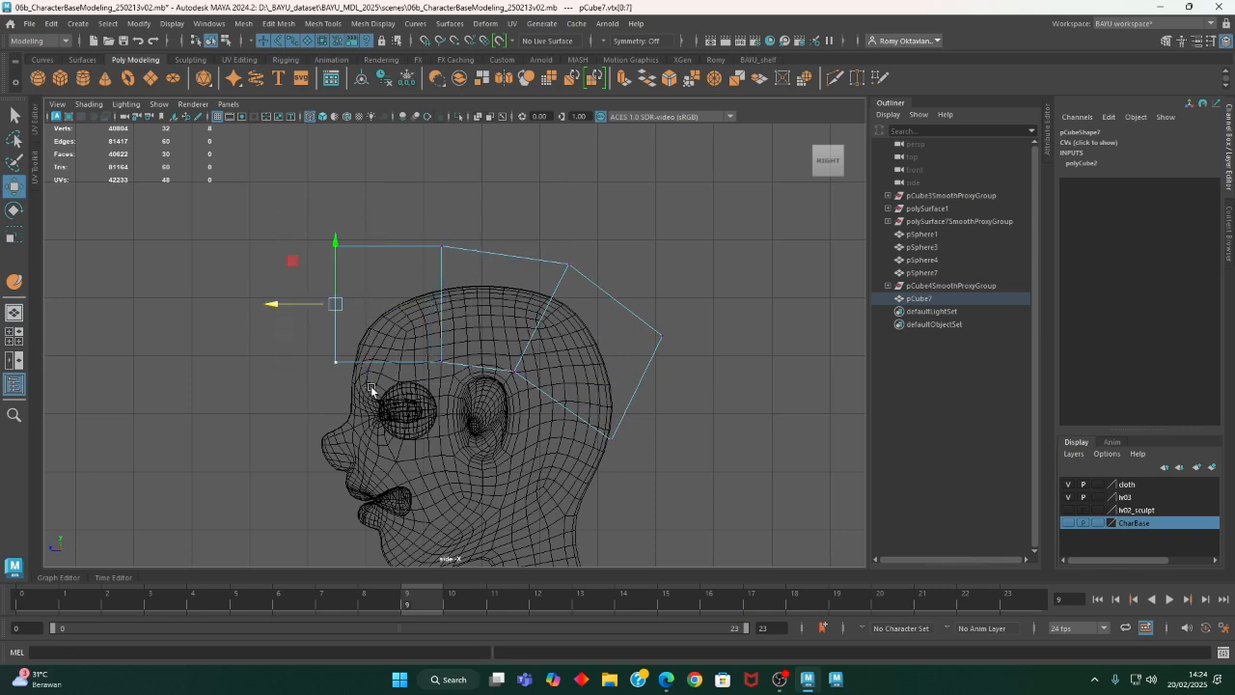
alt+middle_drag(346, 395, 390, 403)
key(e)
drag(359, 369, 367, 372)
key(w)
drag(351, 279, 354, 274)
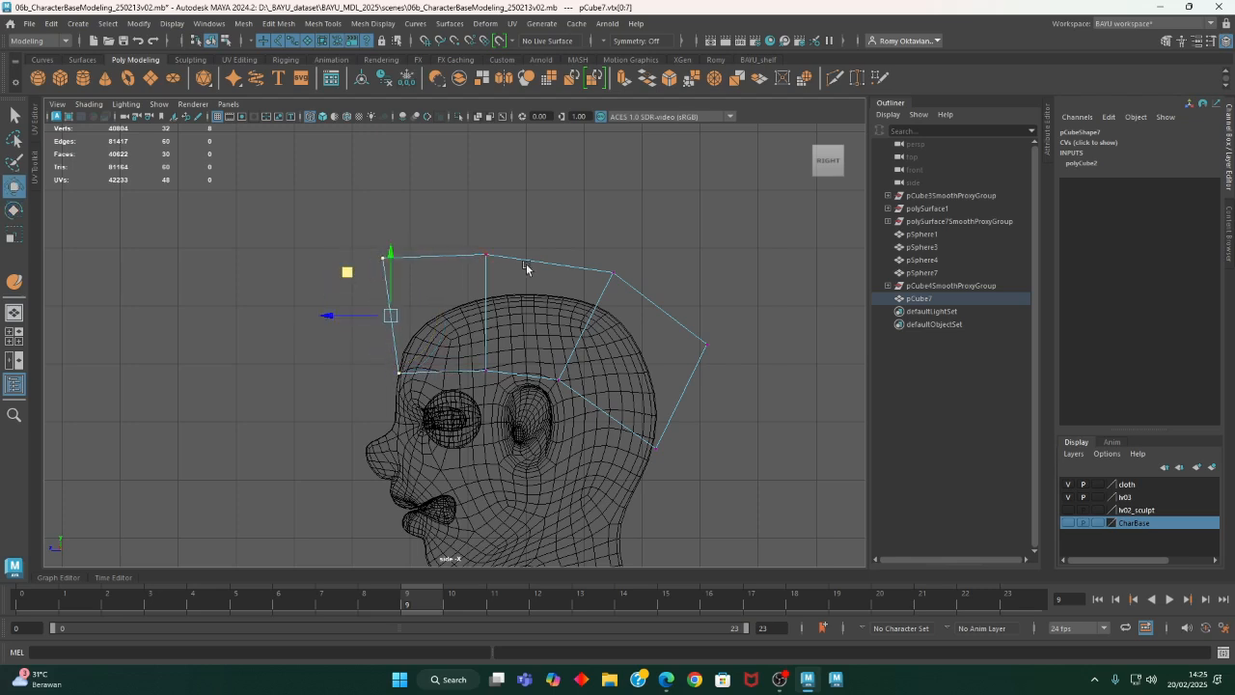
- Reposition the upper vertices and the lower middle vertices so the side profile arches around the crown
drag(444, 307, 337, 251)
alt+middle_drag(641, 336, 584, 305)
drag(576, 340, 574, 316)
drag(543, 268, 554, 318)
click(496, 241)
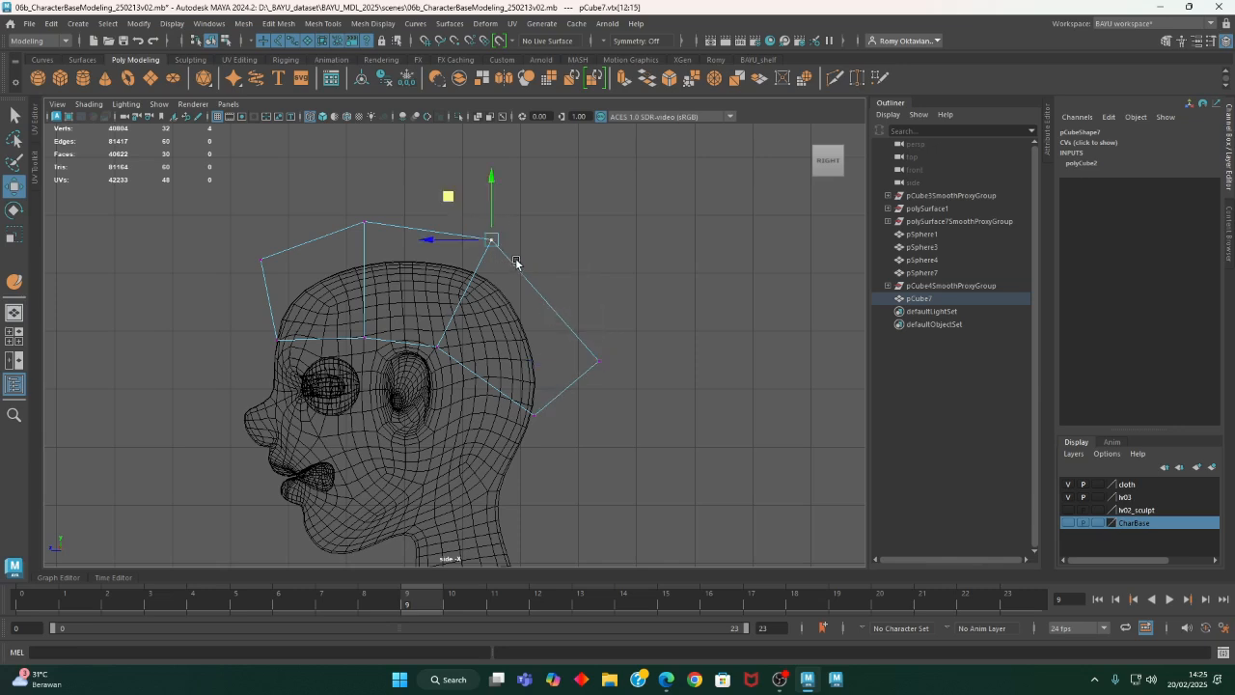
drag(451, 207, 470, 215)
alt+middle_drag(416, 355, 447, 352)
drag(381, 314, 480, 362)
middle_drag(428, 305, 428, 299)
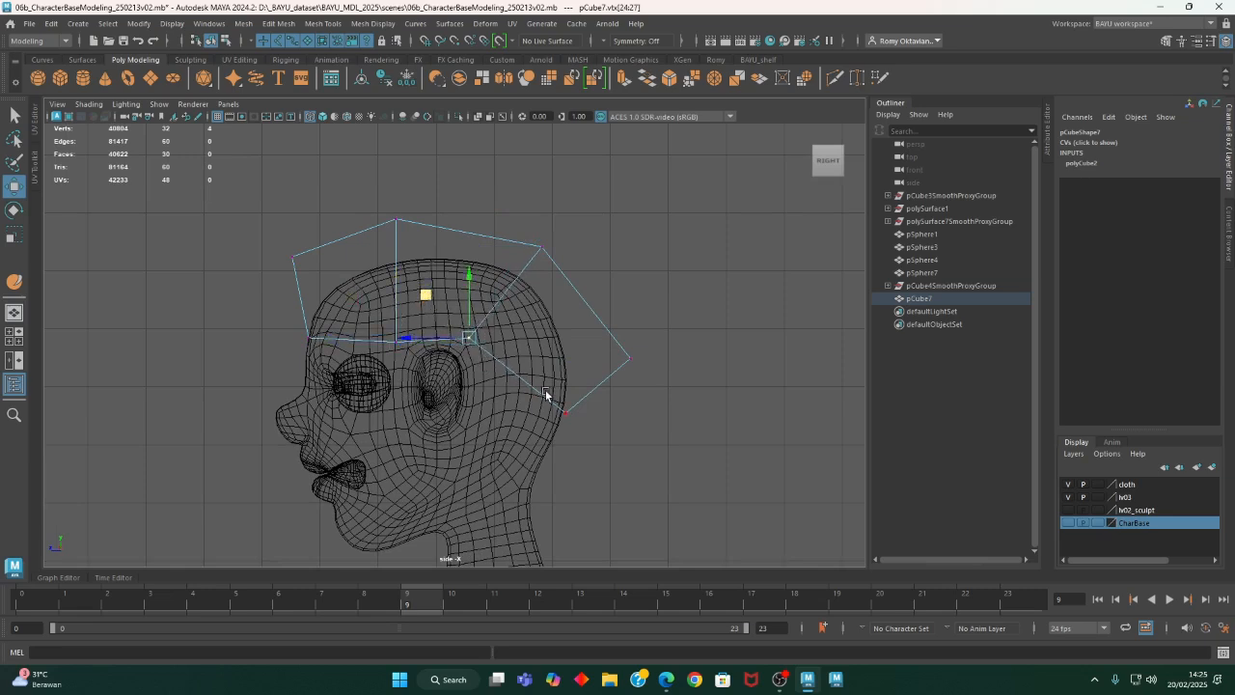
alt+middle_drag(601, 444, 580, 449)
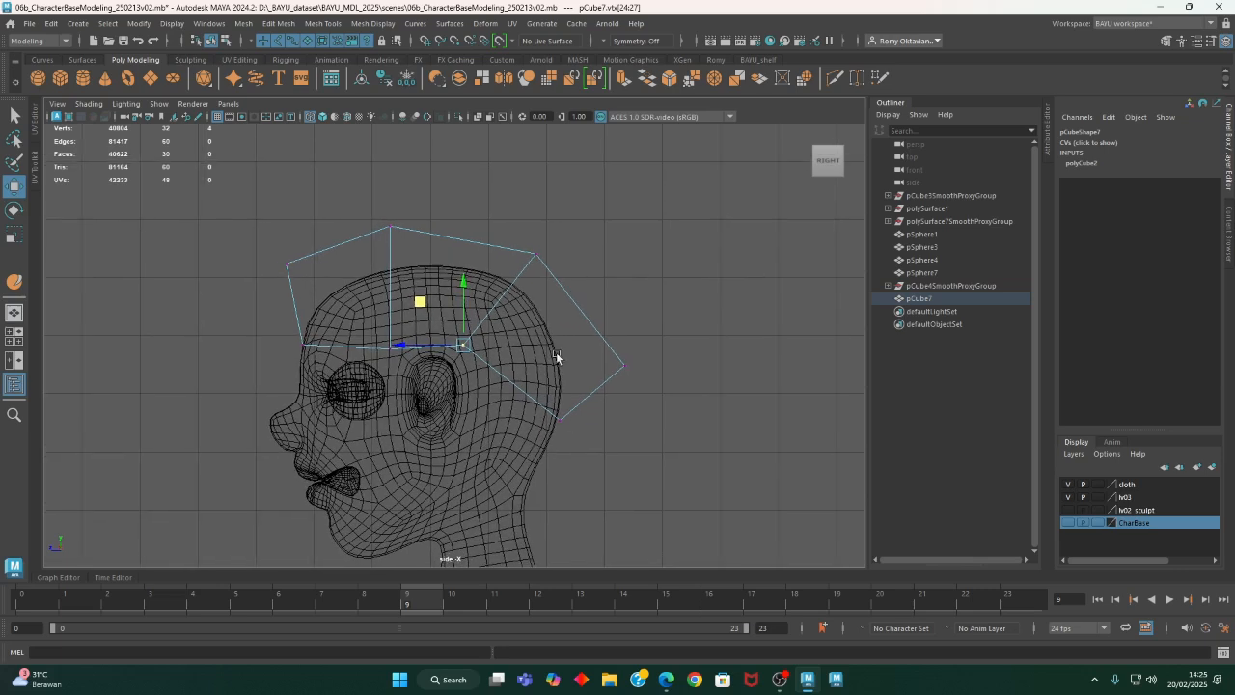
- Insert a horizontal edge loop around the sides of the head piece
click(317, 26)
click(376, 125)
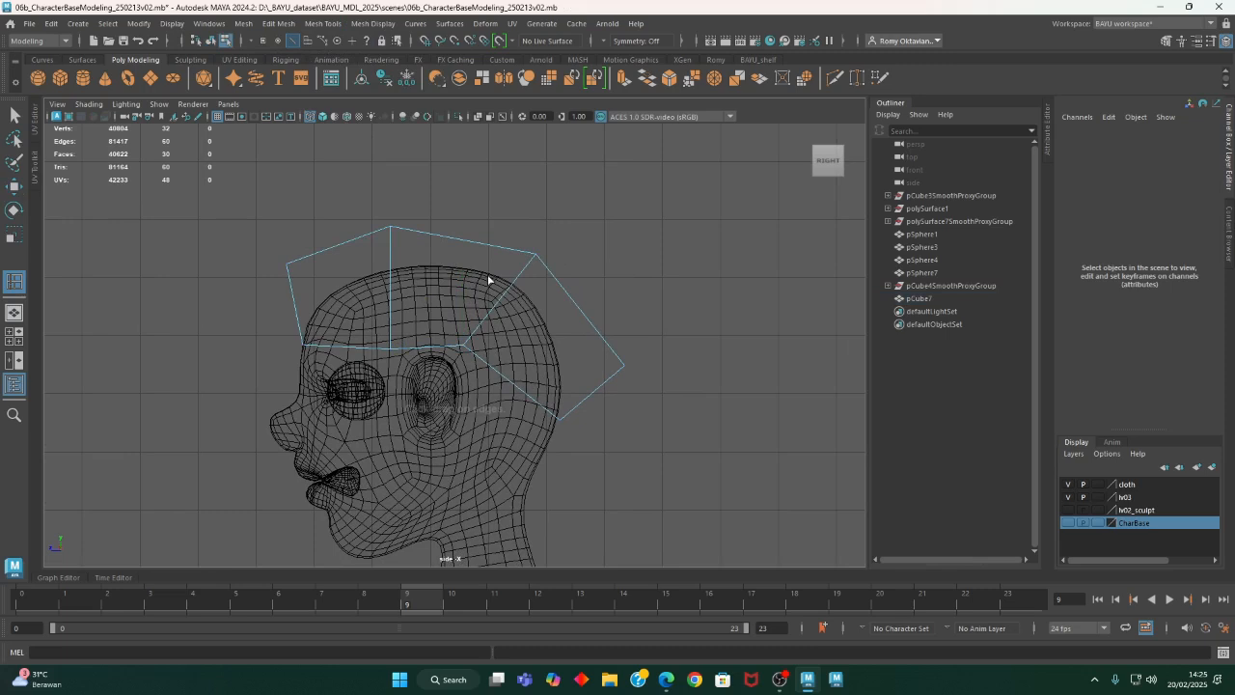
click(480, 329)
click(475, 337)
alt+drag(568, 380, 549, 367)
- Switch to the perspective view and display the model in wireframe
key(space)
key(space)
alt+drag(615, 268, 507, 490)
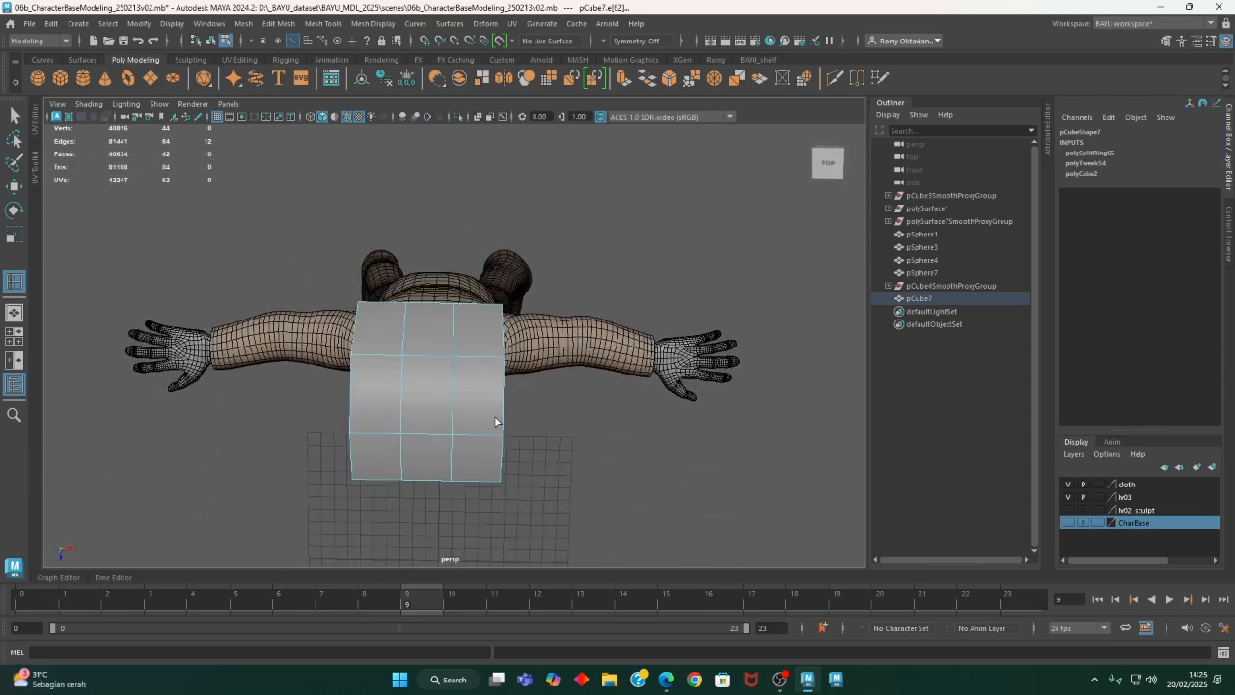
key(4)
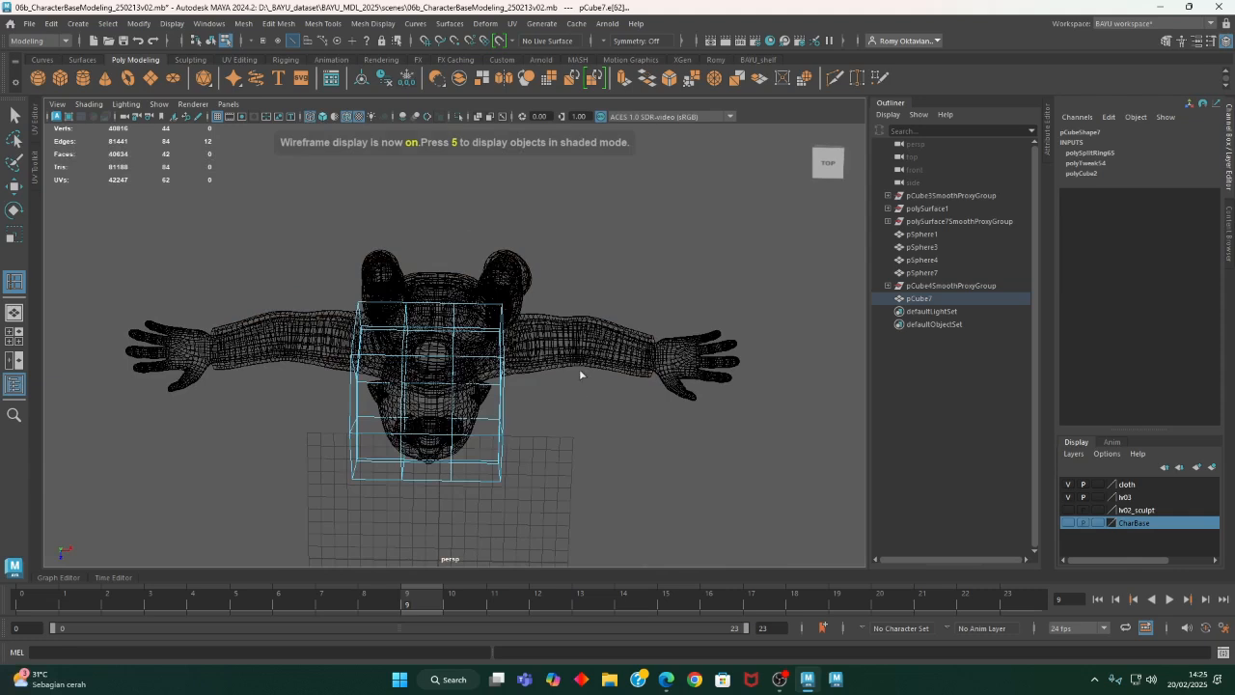
alt+drag(576, 391, 474, 383)
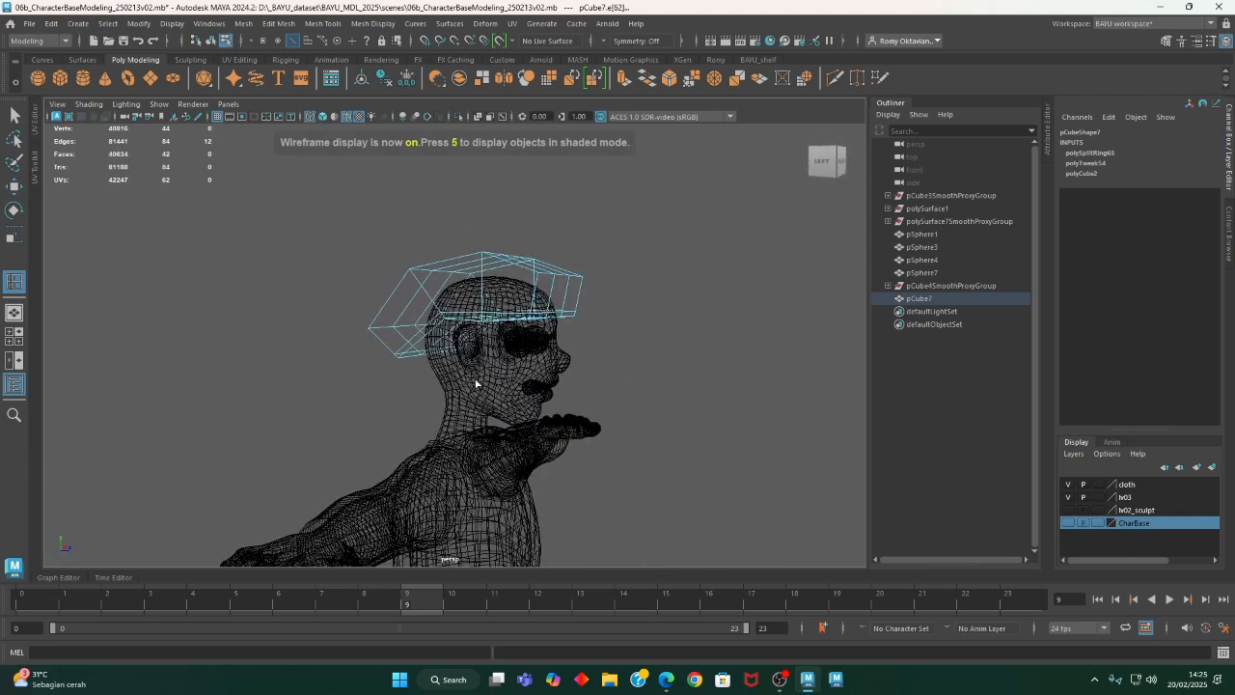
- Undo the edge loop and all vertex shaping back to the plain subdivided cube
key(ctrl+z)
key(ctrl+z)
key(ctrl+z)
key(ctrl+z)
key(ctrl+z)
key(ctrl+z)
key(ctrl+z)
key(ctrl+z)
key(ctrl+z)
key(ctrl+z)
key(ctrl+z)
key(ctrl+z)
key(ctrl+z)
alt+drag(536, 355, 476, 405)
drag(537, 292, 538, 293)
alt+drag(538, 294, 566, 421)
alt+middle_drag(539, 385, 556, 364)
right_drag(568, 208, 489, 214)
click(497, 355)
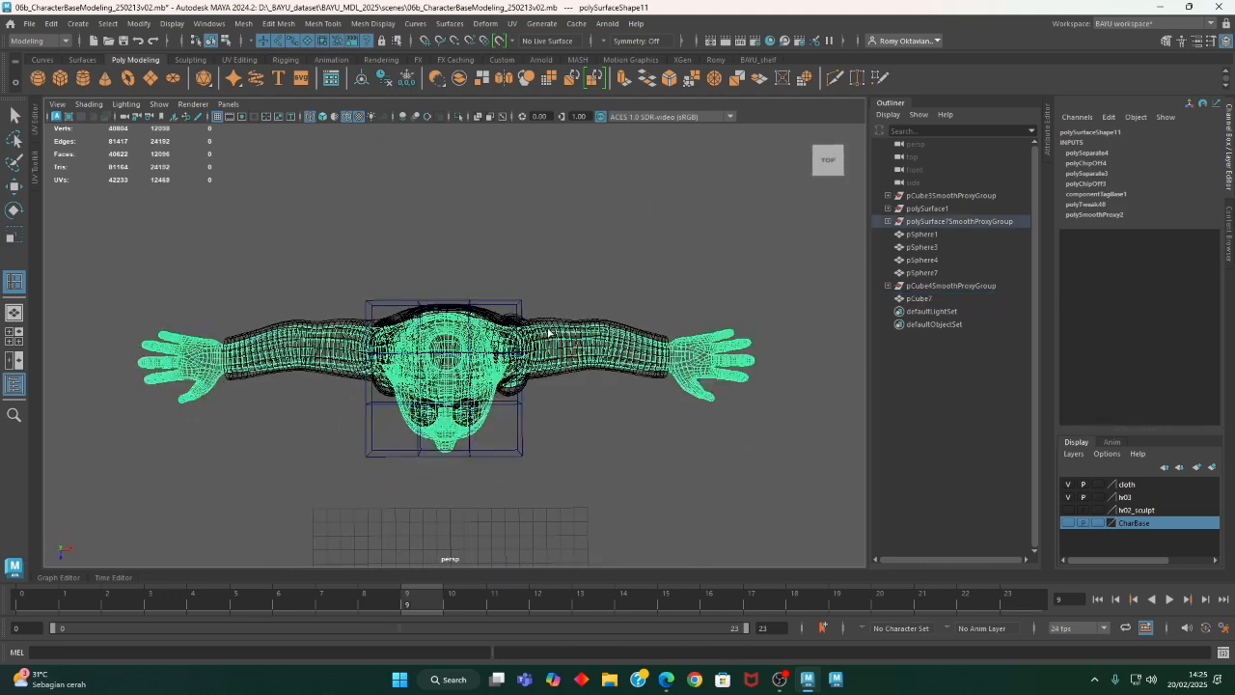
key(ctrl+z)
key(ctrl+z)
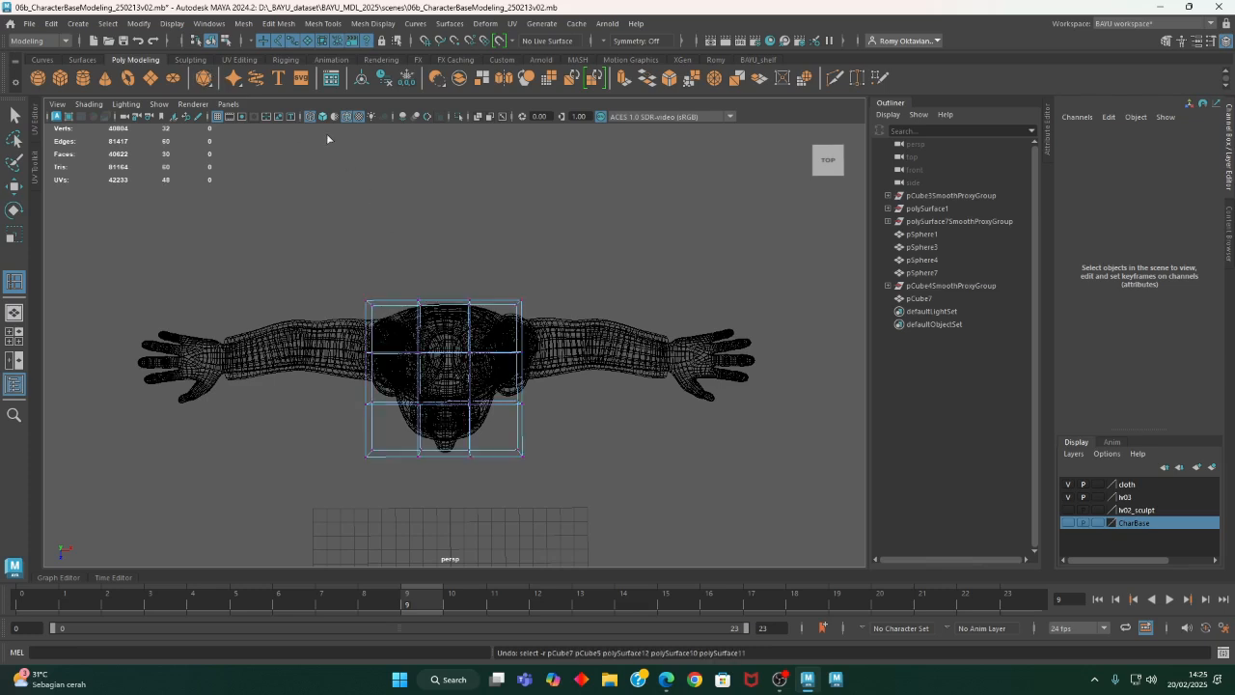
- Set the modelling symmetry to Object X and pick the cube over the head
click(225, 41)
click(504, 320)
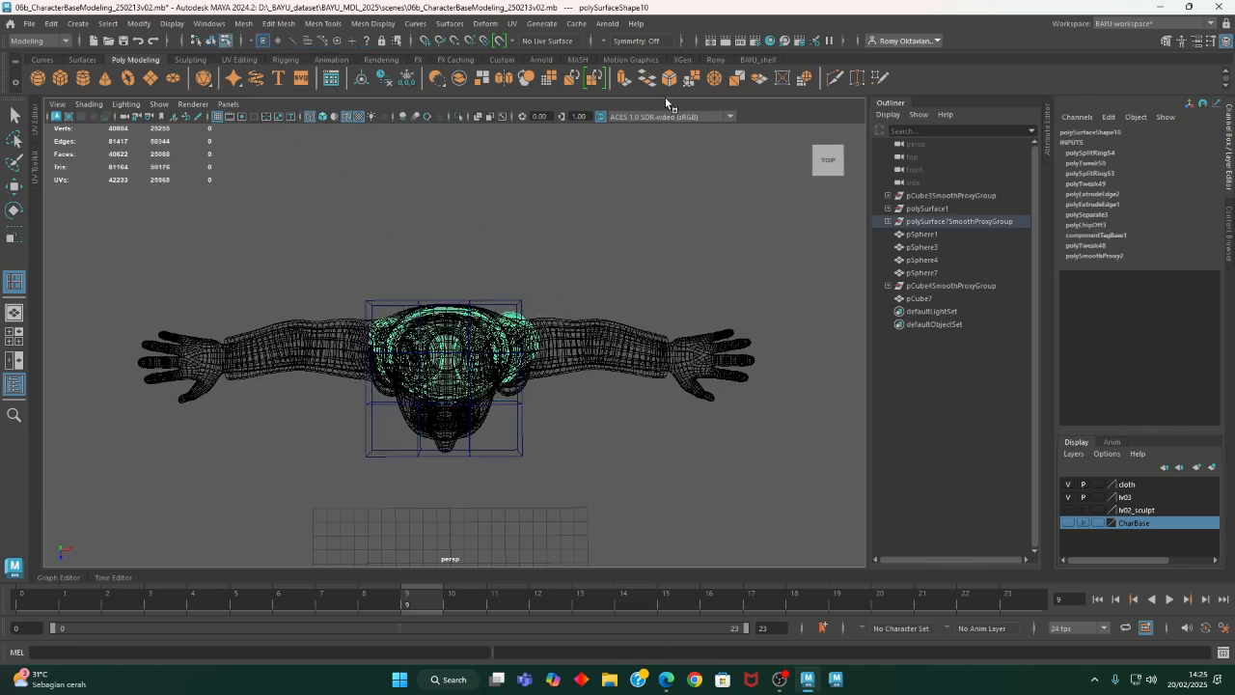
click(503, 457)
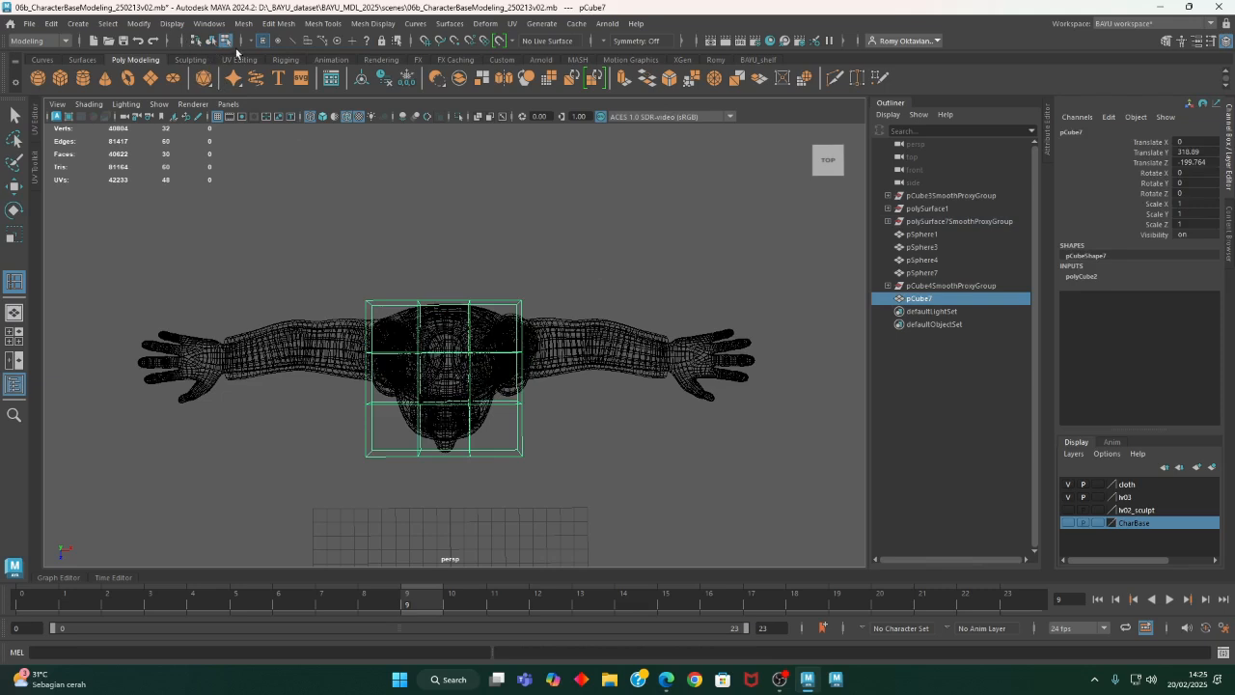
click(226, 41)
click(608, 43)
click(636, 58)
click(504, 323)
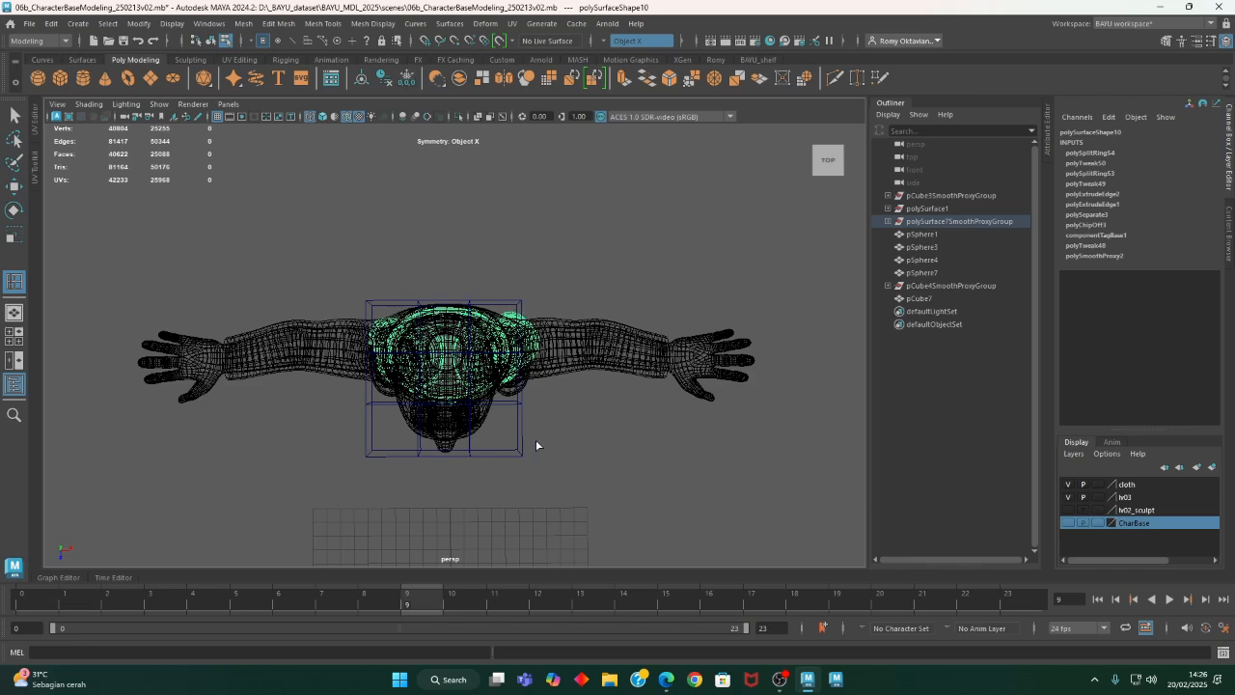
click(518, 459)
- Try to select the cube's side vertices from above with symmetry turned on
right_drag(618, 205, 579, 203)
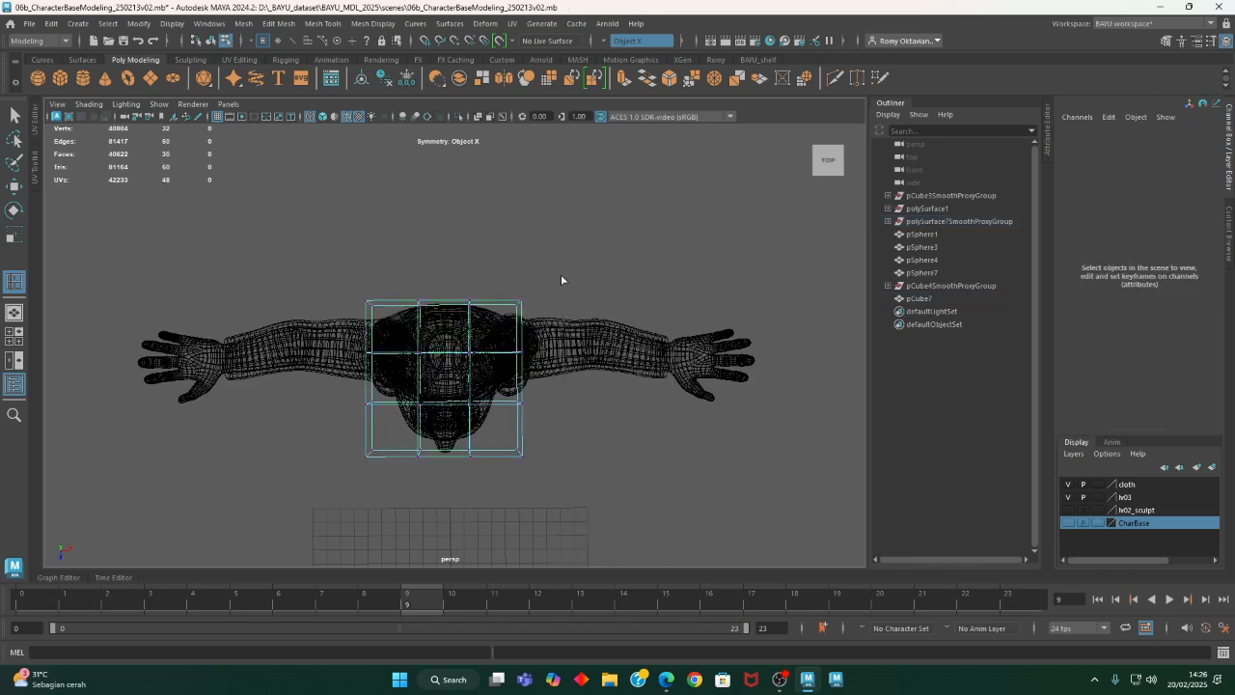
drag(508, 319, 509, 325)
drag(505, 431, 548, 450)
alt+middle_drag(565, 435, 542, 411)
right_drag(560, 221, 498, 222)
drag(491, 296, 492, 296)
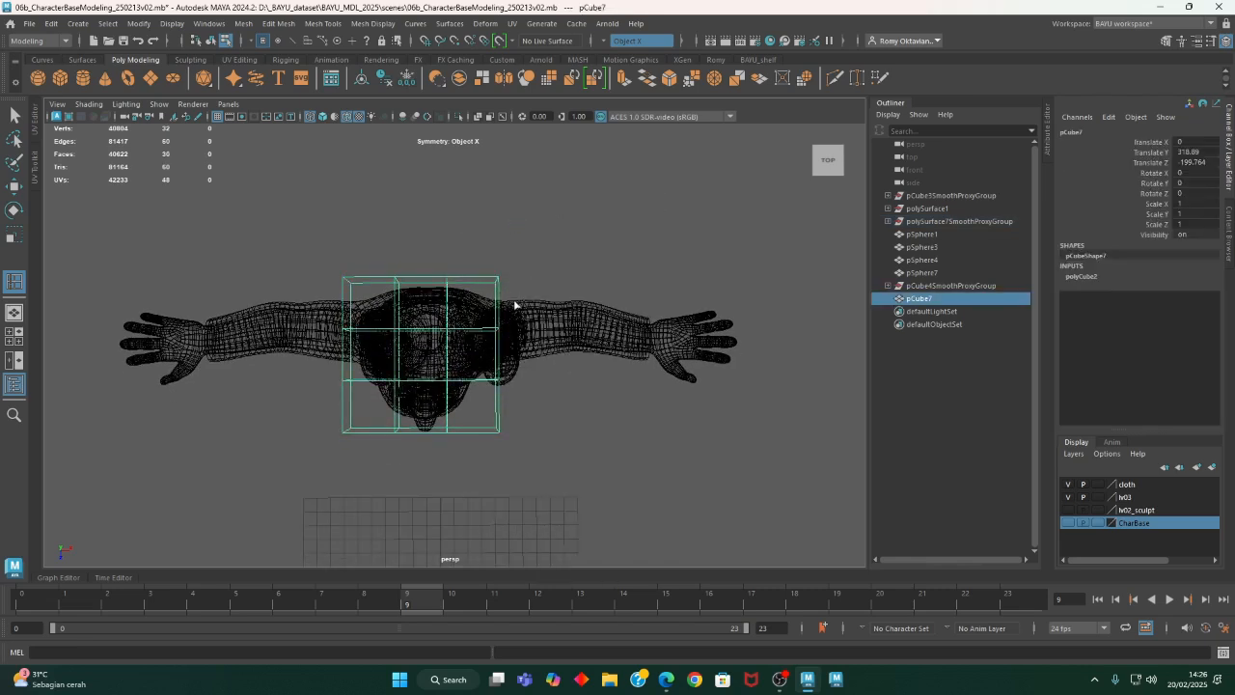
right_drag(532, 222, 479, 216)
click(488, 292)
right_drag(553, 256, 496, 242)
drag(512, 296, 529, 225)
right_drag(529, 225, 468, 224)
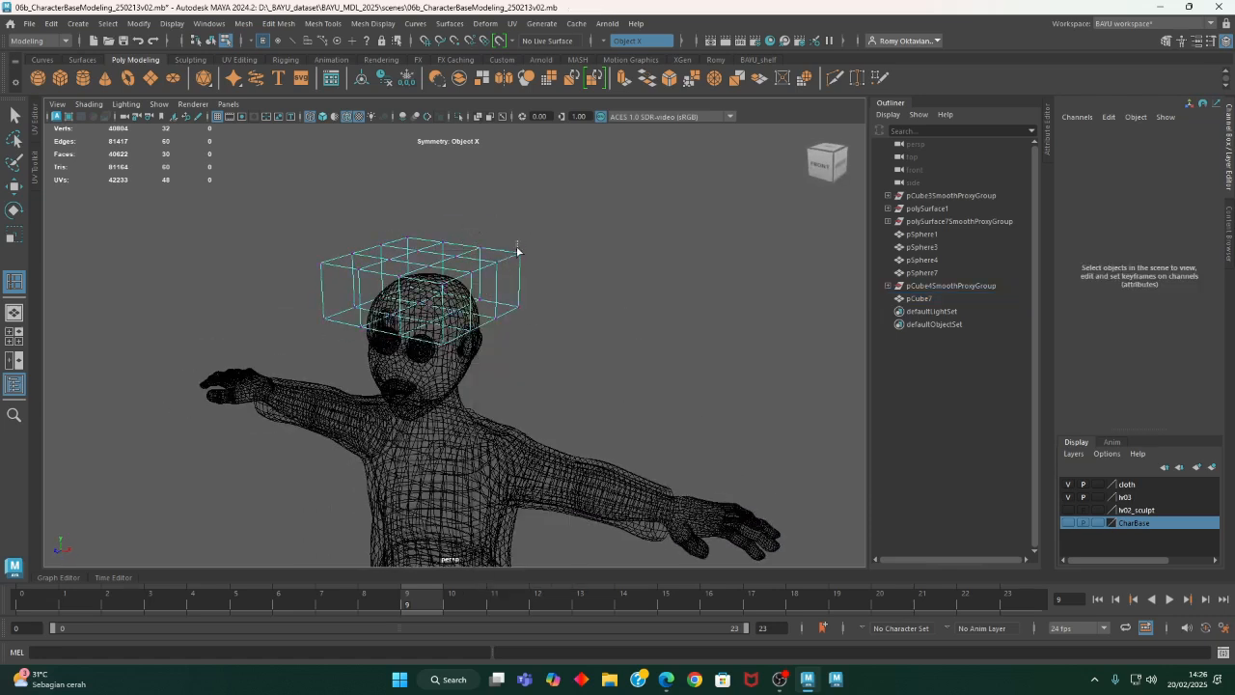
key(F8)
alt+drag(534, 333, 521, 325)
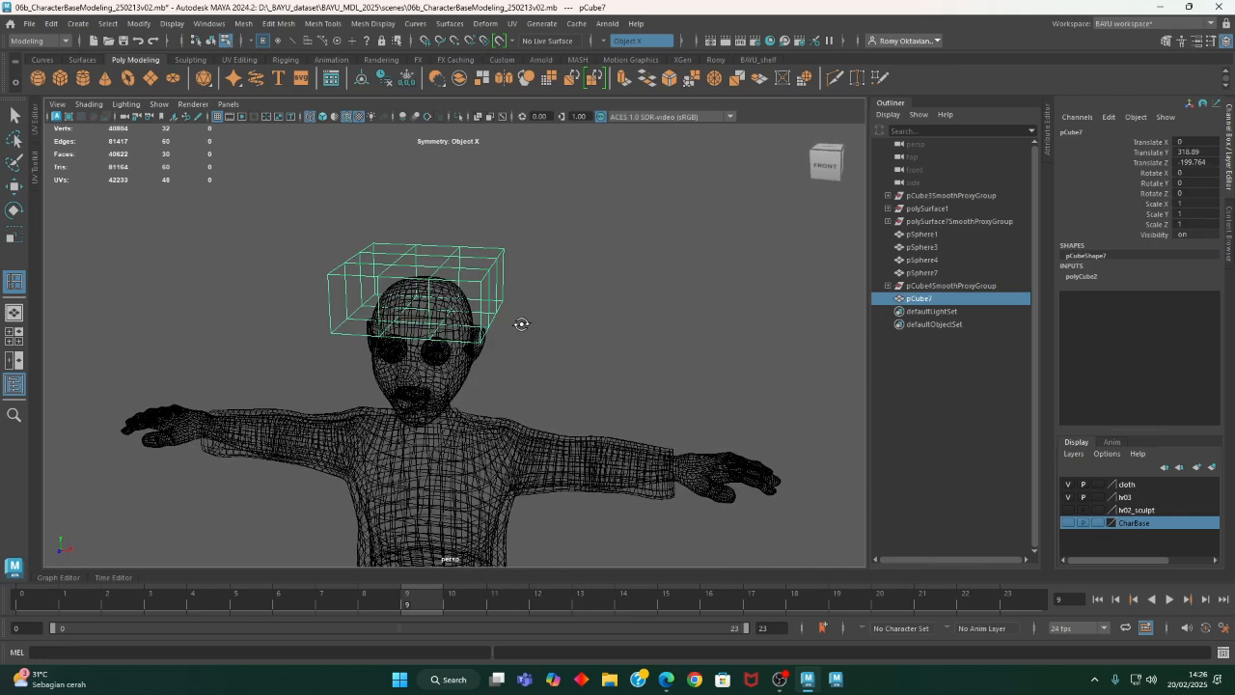
- Reapply Object X symmetry with the cube selected, and switch to component mode with the Select tool
click(606, 46)
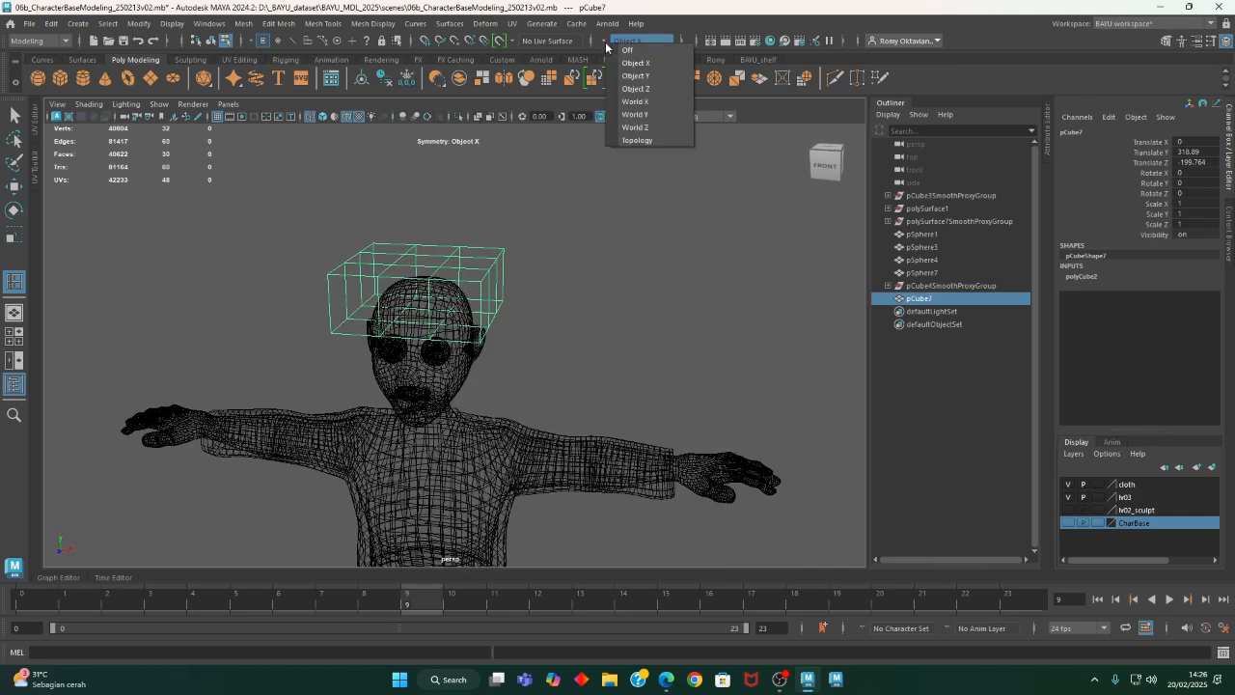
click(630, 65)
alt+drag(583, 196, 553, 221)
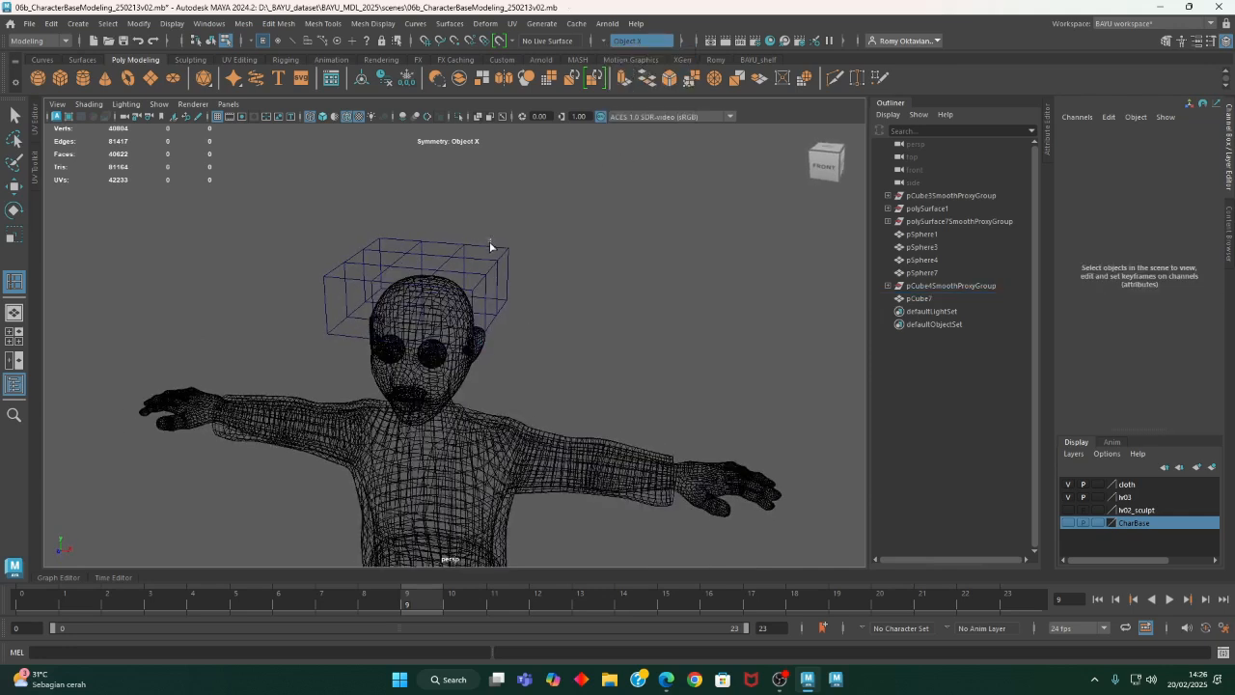
click(490, 245)
right_drag(554, 201, 507, 201)
drag(533, 201, 493, 355)
click(212, 43)
alt+drag(530, 232, 537, 255)
right_drag(534, 198, 490, 199)
alt+drag(500, 221, 477, 293)
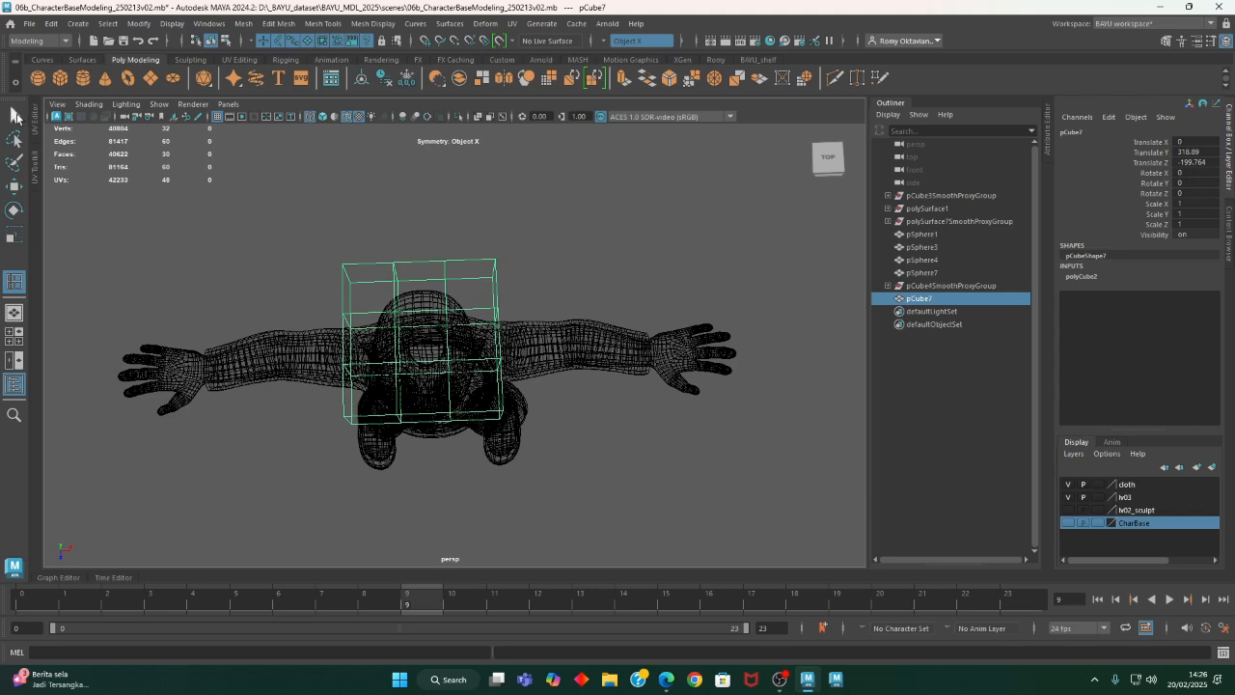
click(15, 115)
- Seen from above, move the cube's rear and front corner vertices inward symmetrically to round its outline
right_drag(539, 221, 474, 223)
drag(531, 229, 475, 290)
alt+middle_drag(478, 315, 482, 315)
alt+drag(483, 315, 497, 343)
key(w)
drag(594, 316, 579, 330)
drag(514, 395, 513, 393)
drag(593, 464, 541, 414)
- Move all outer side vertices inward along X, and narrow the middle vertices of the rear and front rows
drag(553, 204, 488, 419)
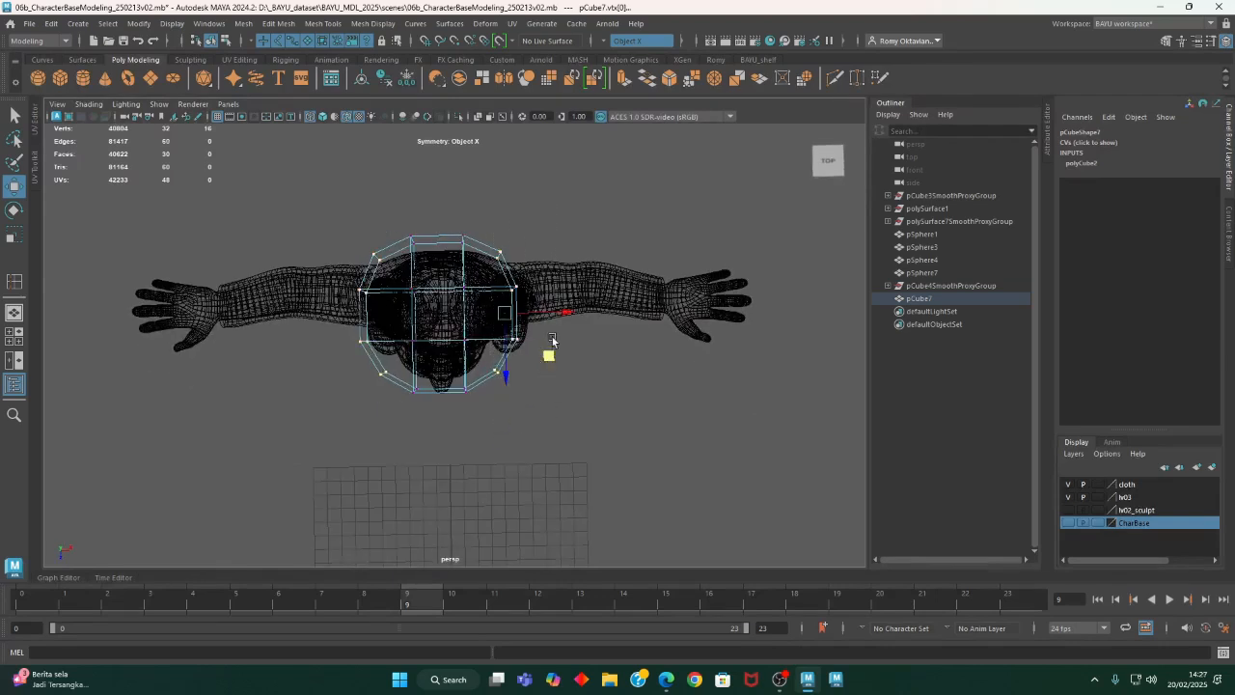
drag(560, 316, 543, 312)
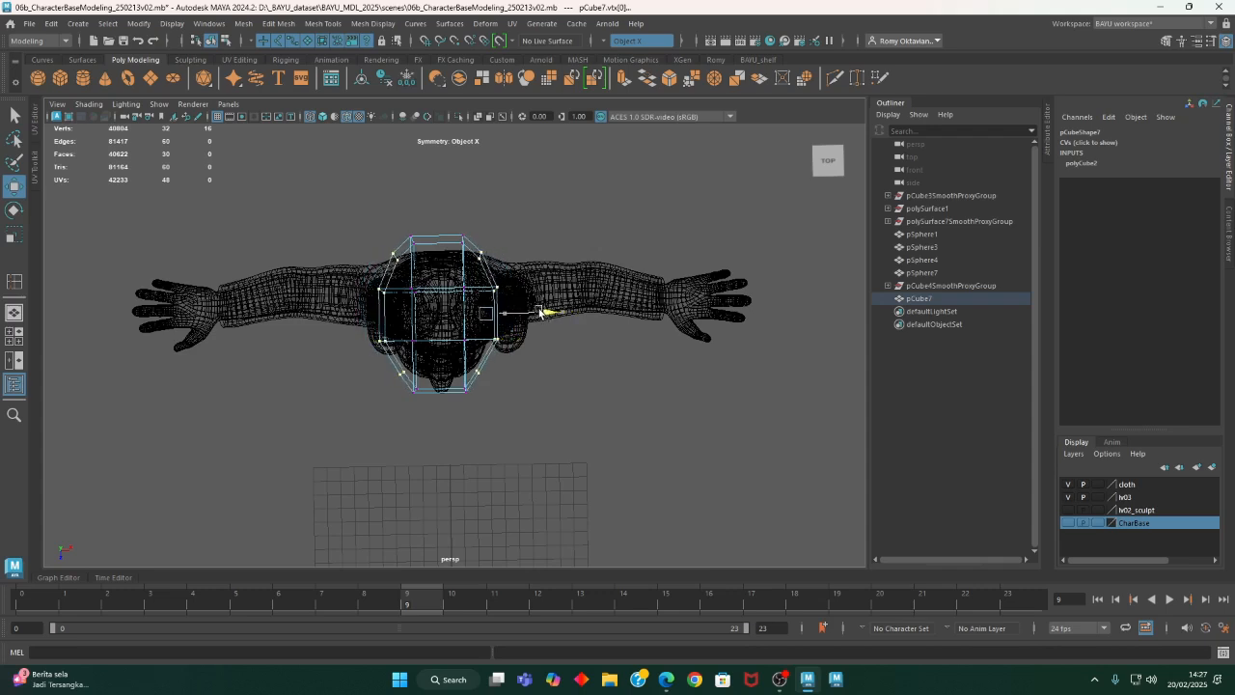
mouse_move(461, 238)
mouse_down()
mouse_move(470, 254)
mouse_move(495, 240)
mouse_move(485, 240)
mouse_up()
drag(448, 389, 495, 389)
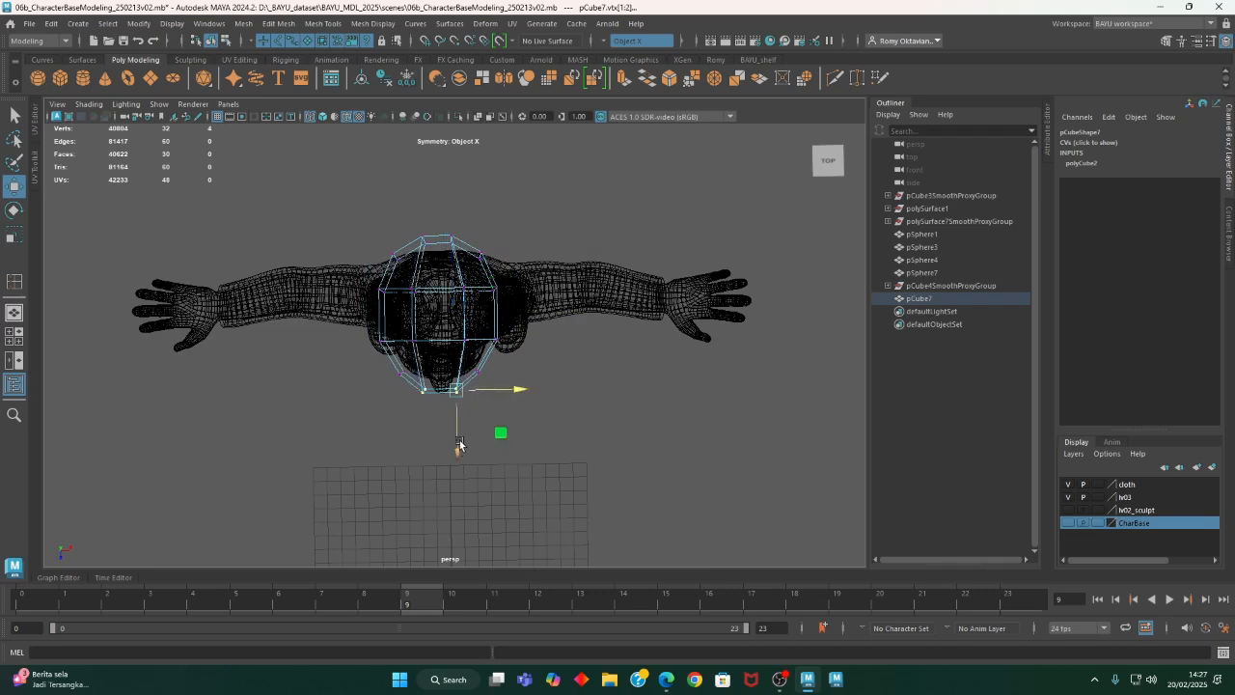
- Lower the top vertices along the front and rear ends of the head piece
alt+drag(460, 441, 298, 315)
drag(427, 269, 429, 276)
alt+drag(587, 324, 563, 317)
drag(545, 273, 482, 324)
drag(501, 278, 509, 296)
alt+drag(405, 287, 364, 319)
drag(356, 276, 356, 295)
- In the side view, rotate the two rear vertex rows and move them down along the back of the head
alt+drag(591, 392, 549, 399)
key(space)
key(space)
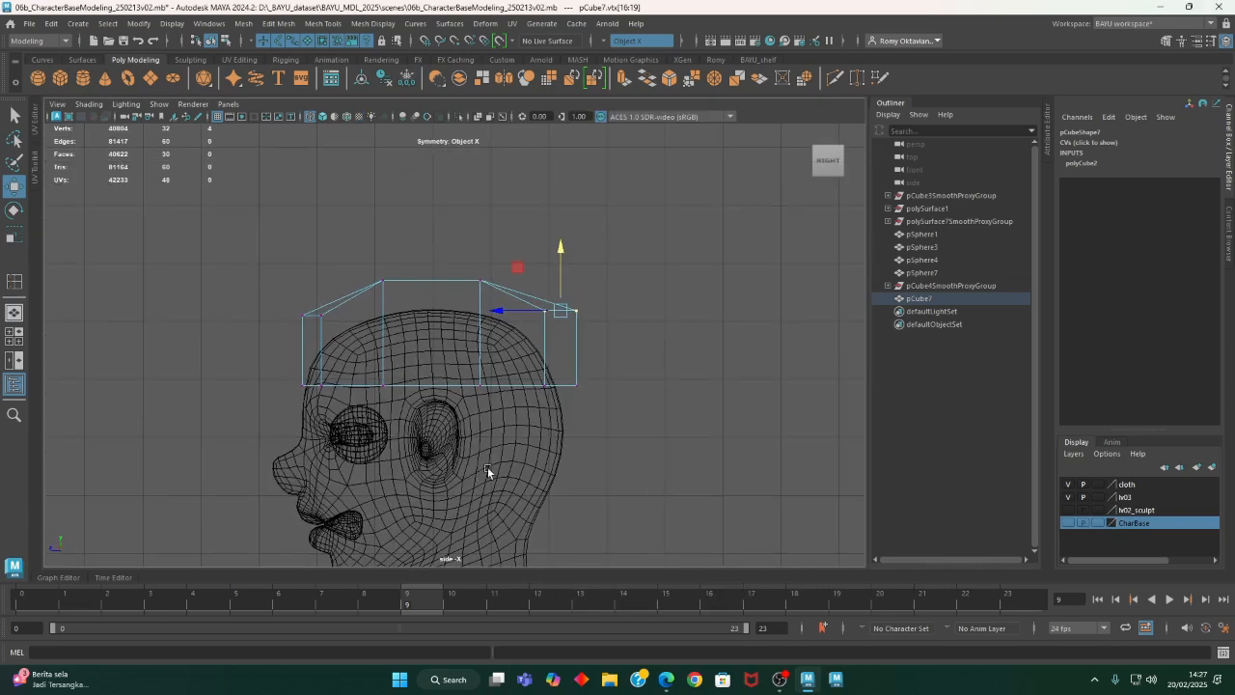
drag(684, 225, 476, 442)
key(e)
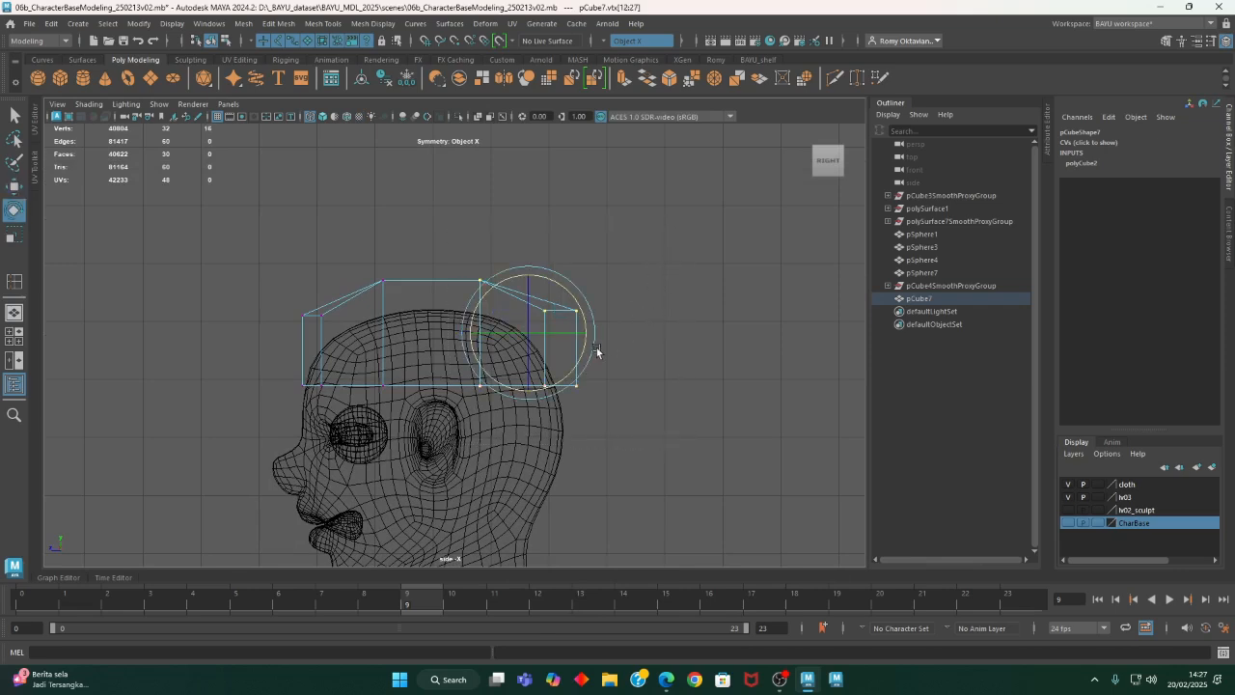
drag(589, 315, 590, 338)
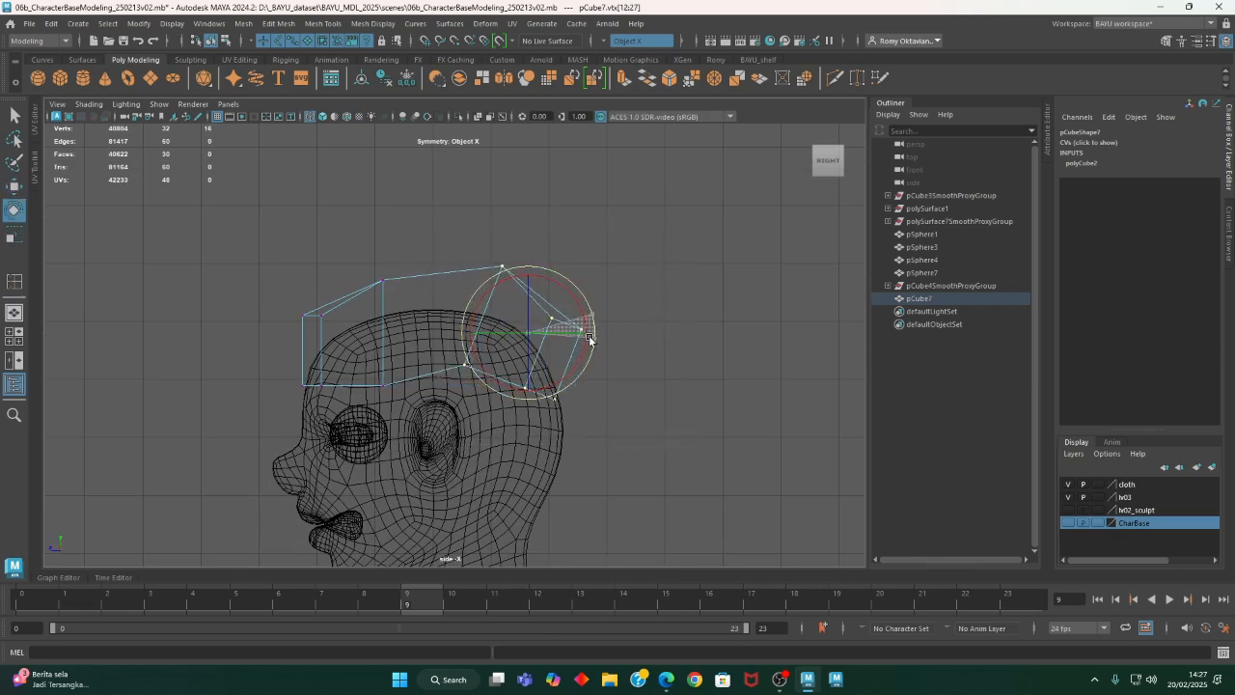
key(w)
drag(524, 287, 493, 334)
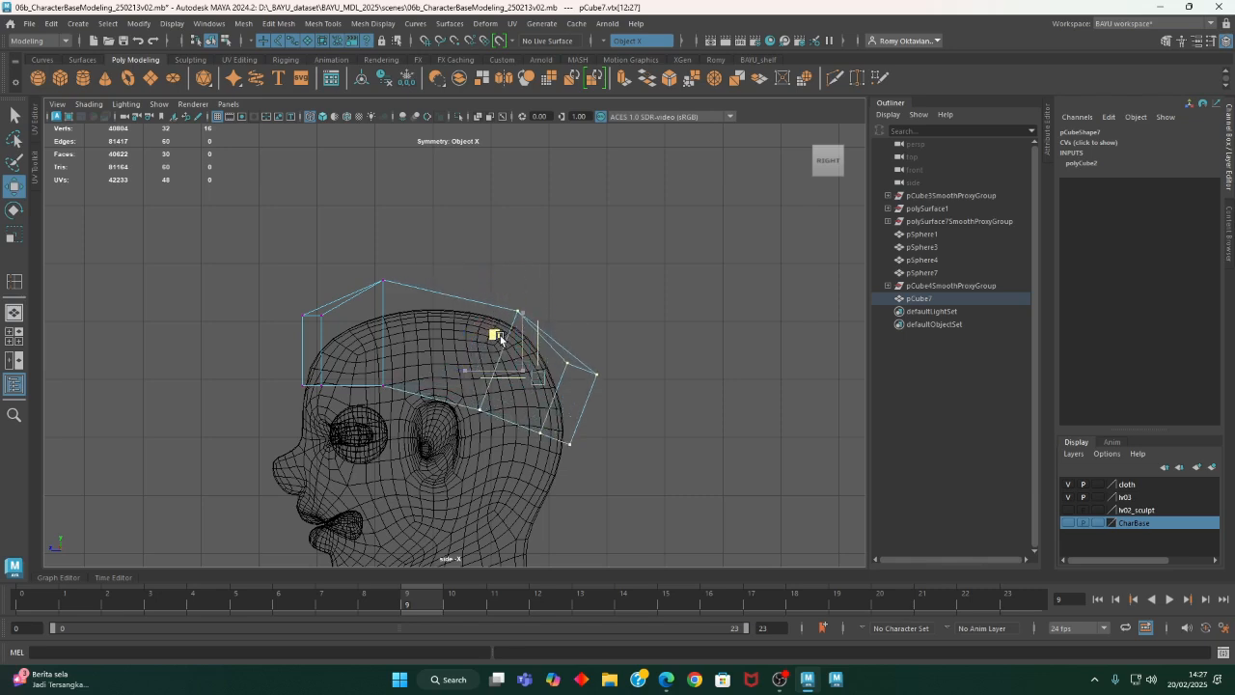
- Rotate the rearmost vertex row further and move it down to wrap around the back of the skull
drag(565, 457, 530, 458)
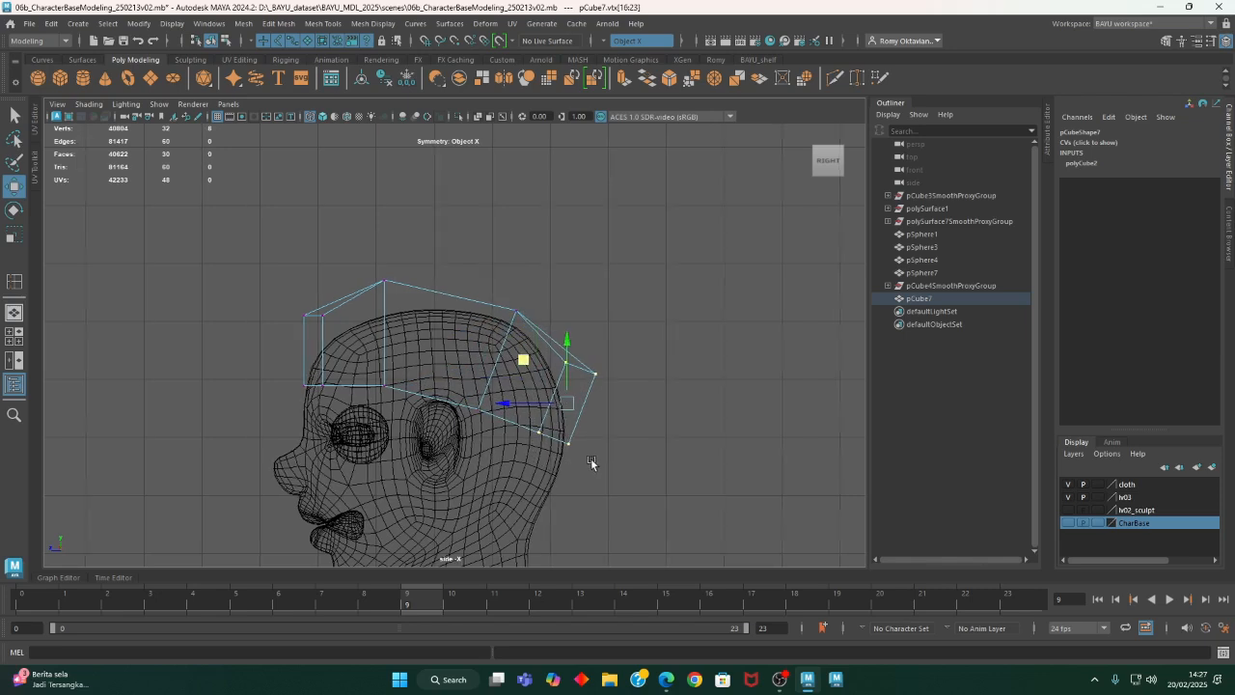
alt+middle_drag(591, 458, 607, 450)
key(e)
drag(622, 442, 591, 442)
key(w)
drag(543, 351, 555, 380)
- Move the second vertex row rearward over the crown and tilt the front row to fit the forehead
alt+middle_drag(428, 299, 443, 287)
drag(386, 226, 462, 396)
drag(373, 314, 405, 315)
drag(300, 257, 399, 402)
alt+middle_drag(367, 374, 420, 386)
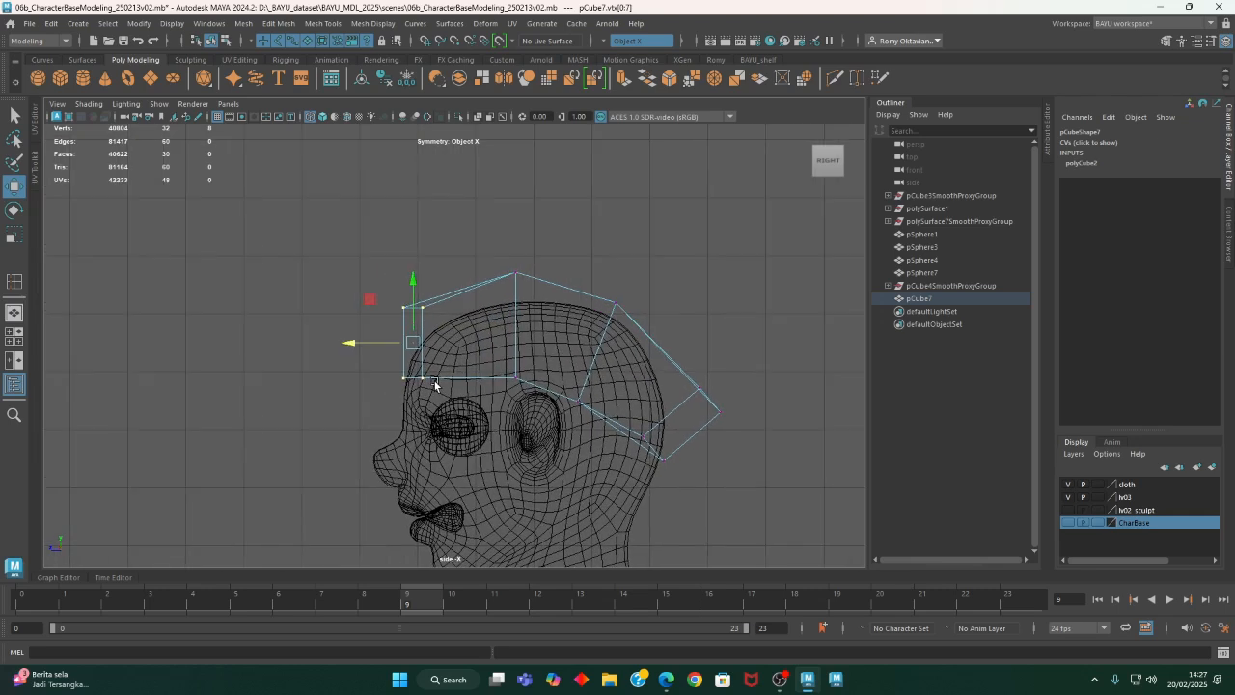
key(e)
drag(449, 394, 473, 383)
- Adjust the lower crown vertices of the head piece in the side view and move the upper rear-crown vertices outward over the skull
drag(541, 359, 505, 397)
key(w)
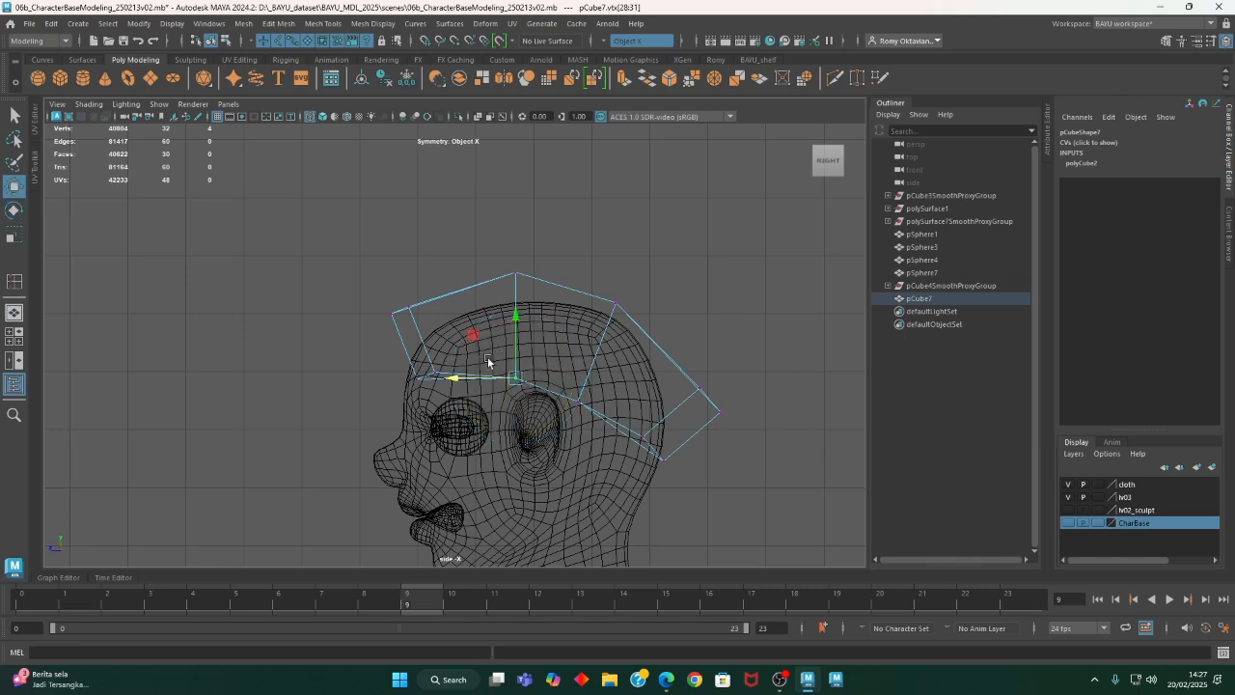
drag(474, 337, 471, 334)
drag(563, 382, 597, 422)
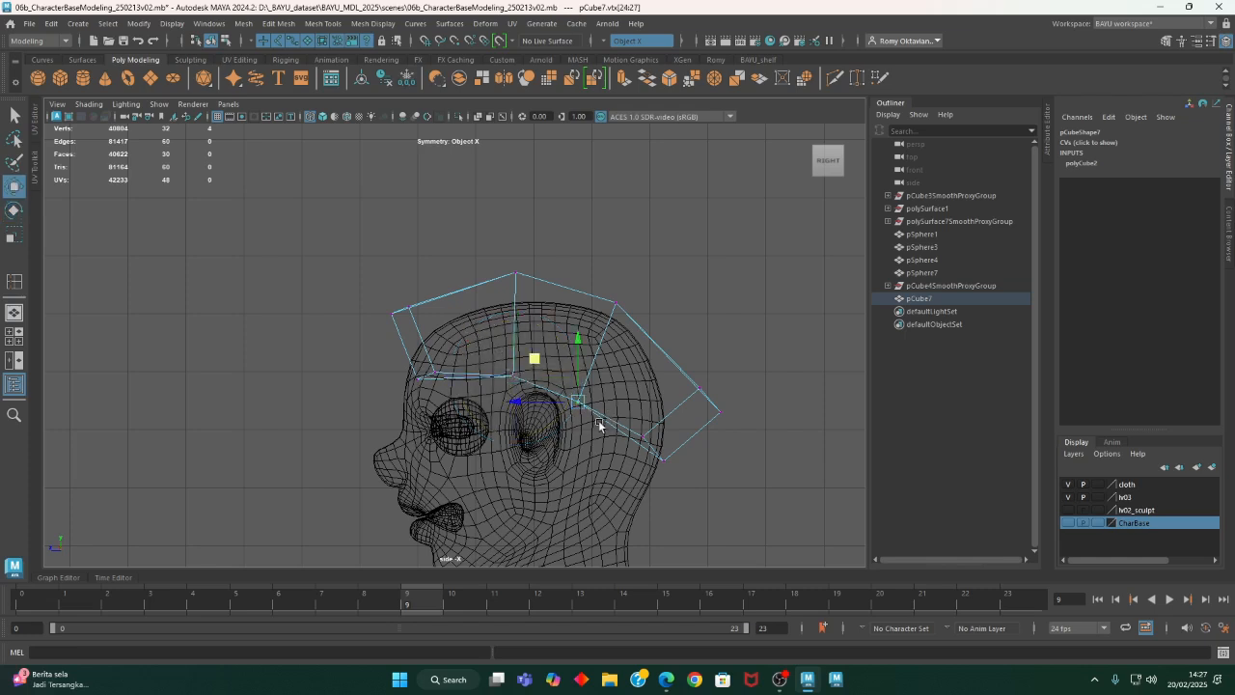
drag(541, 363, 549, 345)
drag(647, 328, 646, 329)
drag(579, 264, 587, 266)
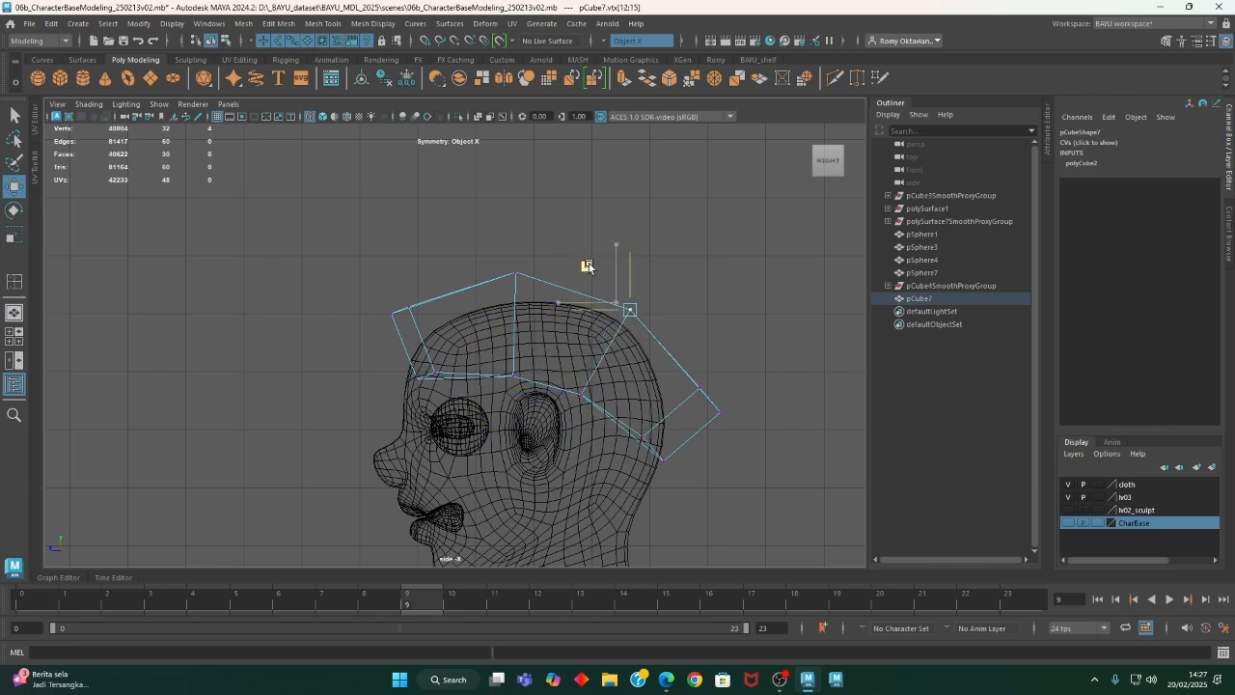
- Switch to the perspective view and select edge loops around the head piece
key(space)
key(space)
alt+drag(540, 397, 705, 422)
right_drag(631, 267, 649, 319)
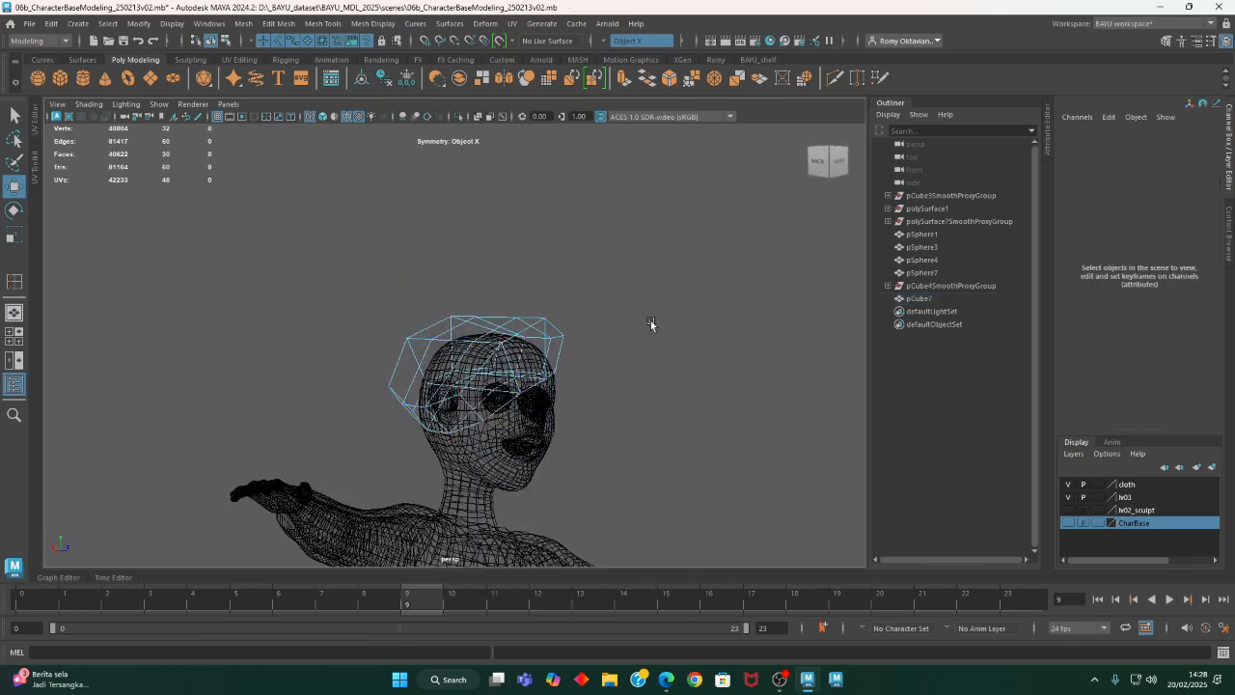
double_click(525, 330)
alt+drag(525, 330, 637, 406)
shift+double_click(490, 389)
- Select the top crown face of the head piece, scale it and shift it slightly to fit the head
right_click(622, 282)
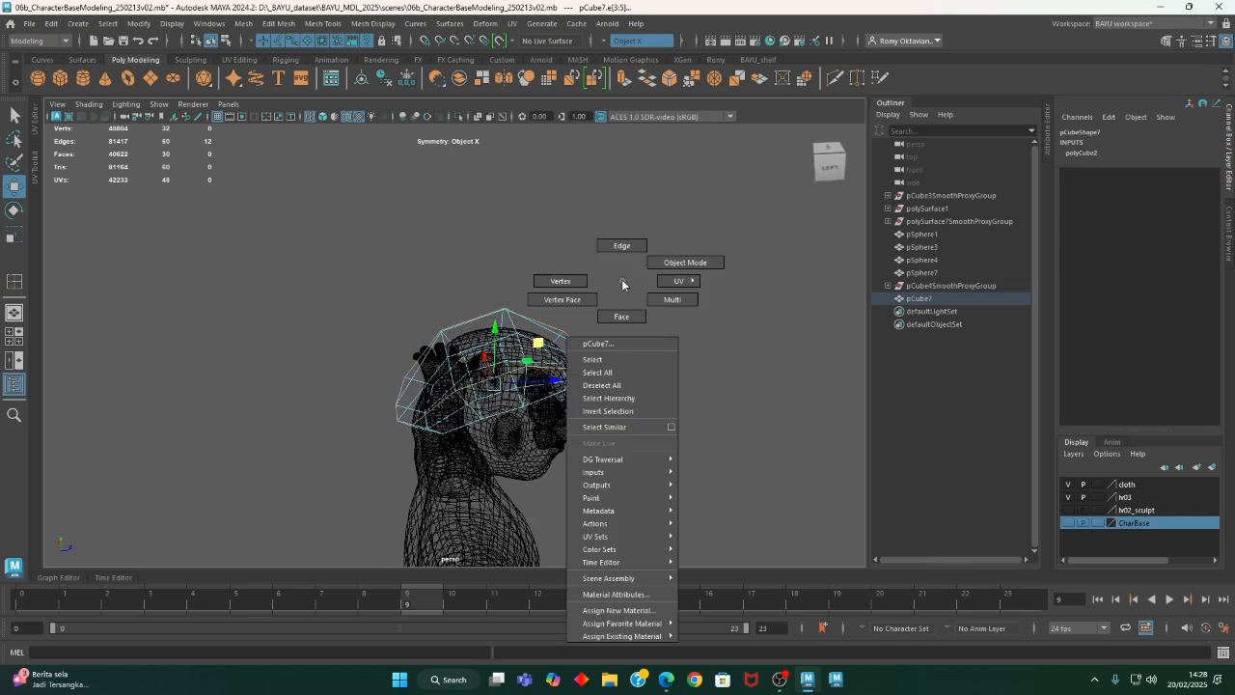
click(622, 316)
click(497, 333)
alt+drag(497, 333, 561, 382)
key(r)
alt+drag(480, 329, 491, 338)
drag(474, 326, 442, 340)
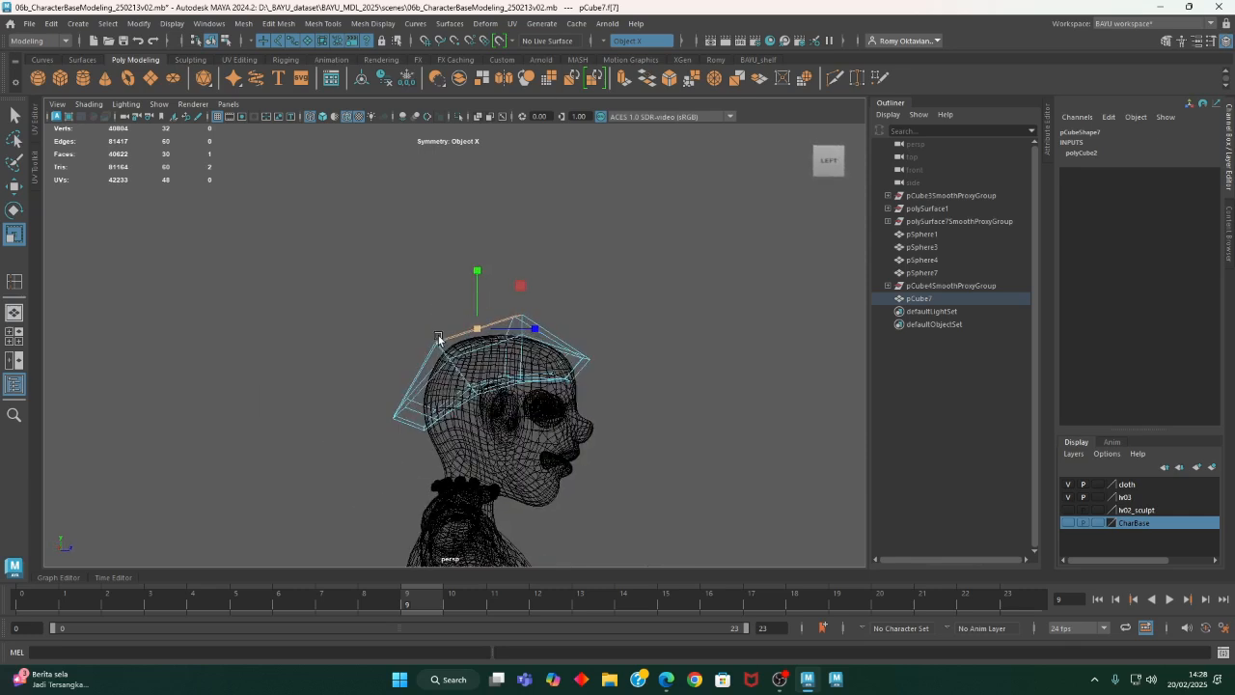
key(w)
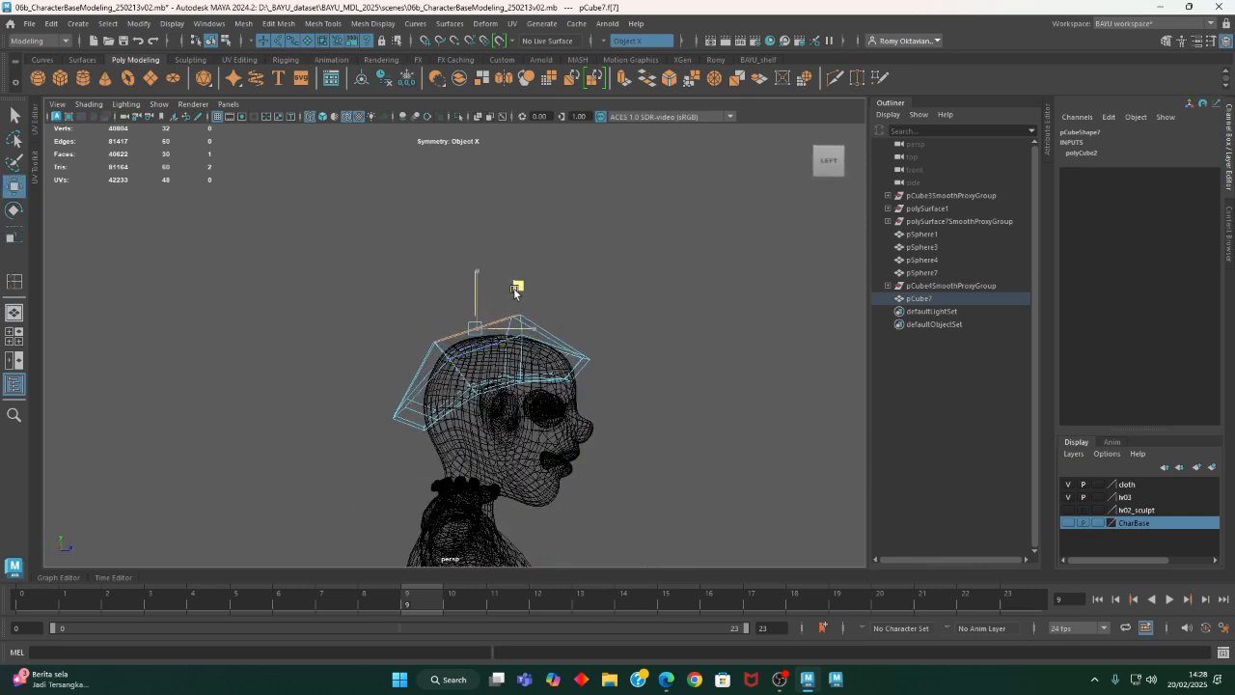
- Create a smooth proxy of the head piece in shaded display and move its control cage beside the character's head
alt+drag(664, 389, 551, 298)
right_drag(551, 298, 579, 237)
mouse_move(658, 320)
alt+mouse_down()
mouse_move(613, 327)
mouse_move(516, 433)
mouse_move(434, 376)
mouse_move(501, 348)
mouse_move(571, 355)
mouse_move(449, 347)
mouse_move(492, 359)
mouse_move(468, 390)
alt+mouse_up()
key(5)
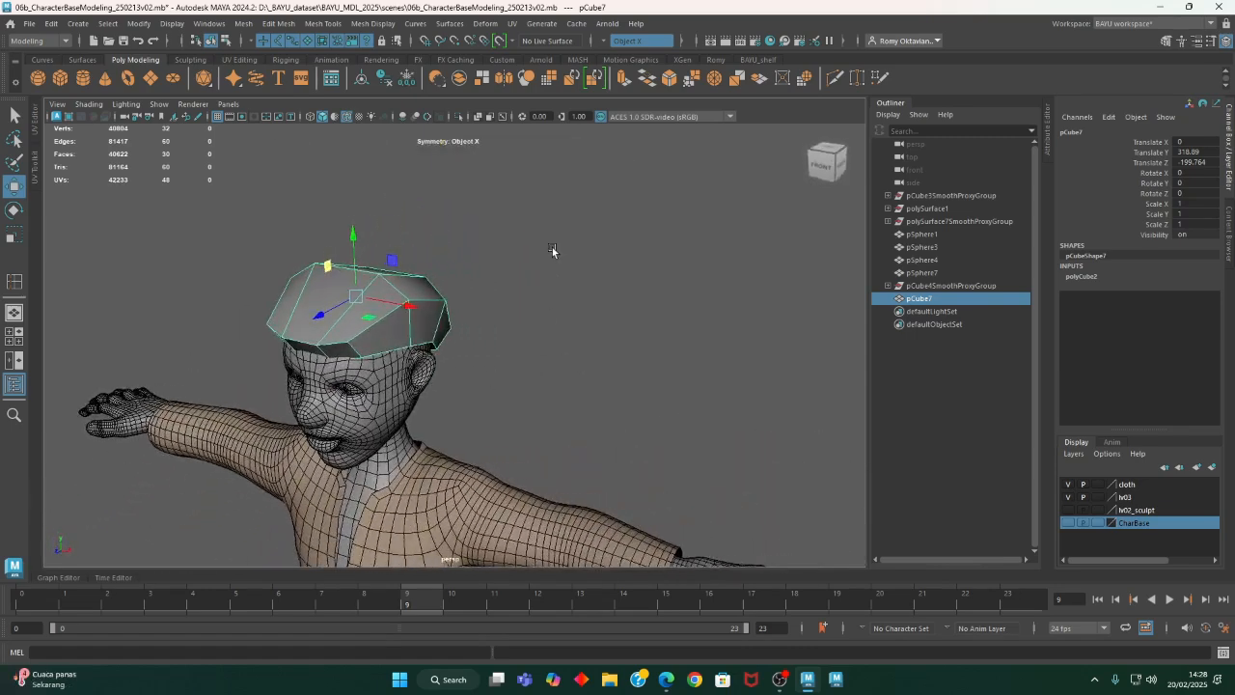
alt+drag(465, 313, 470, 338)
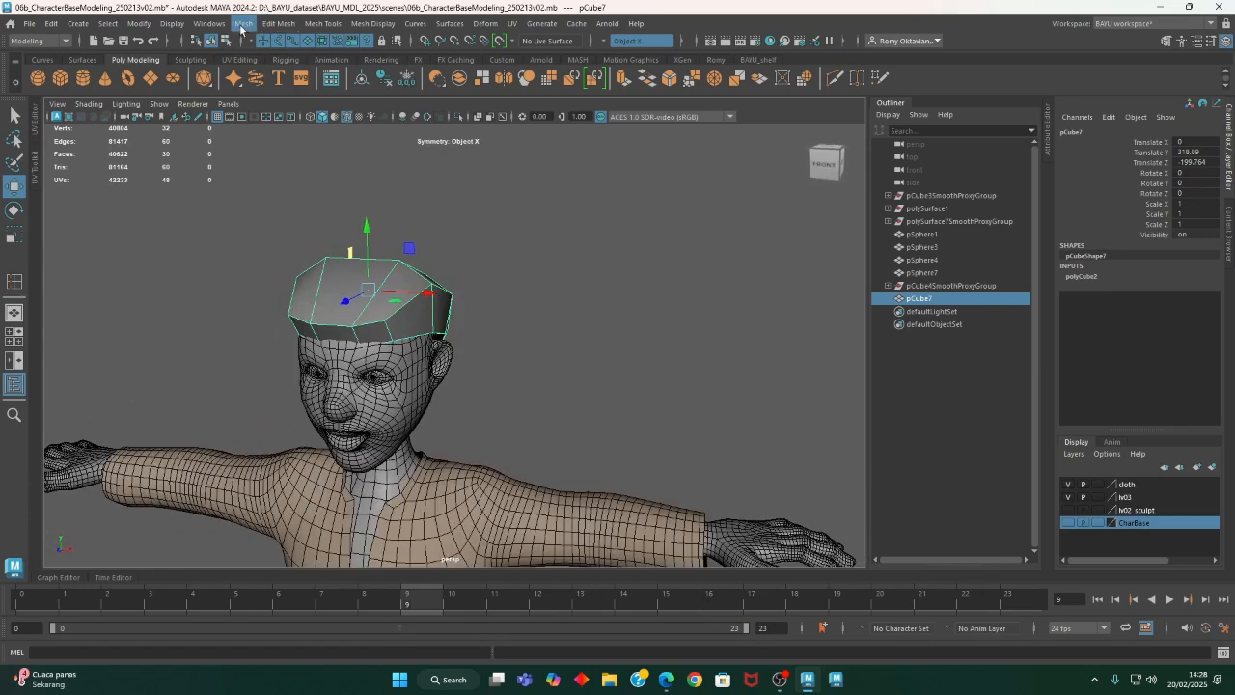
click(244, 23)
mouse_move(344, 337)
click(406, 337)
mouse_move(425, 363)
alt+mouse_down()
mouse_move(454, 357)
mouse_move(435, 361)
alt+mouse_up()
drag(454, 300, 460, 377)
- Insert an edge loop close to the lower rim of the hat's control cage
click(324, 23)
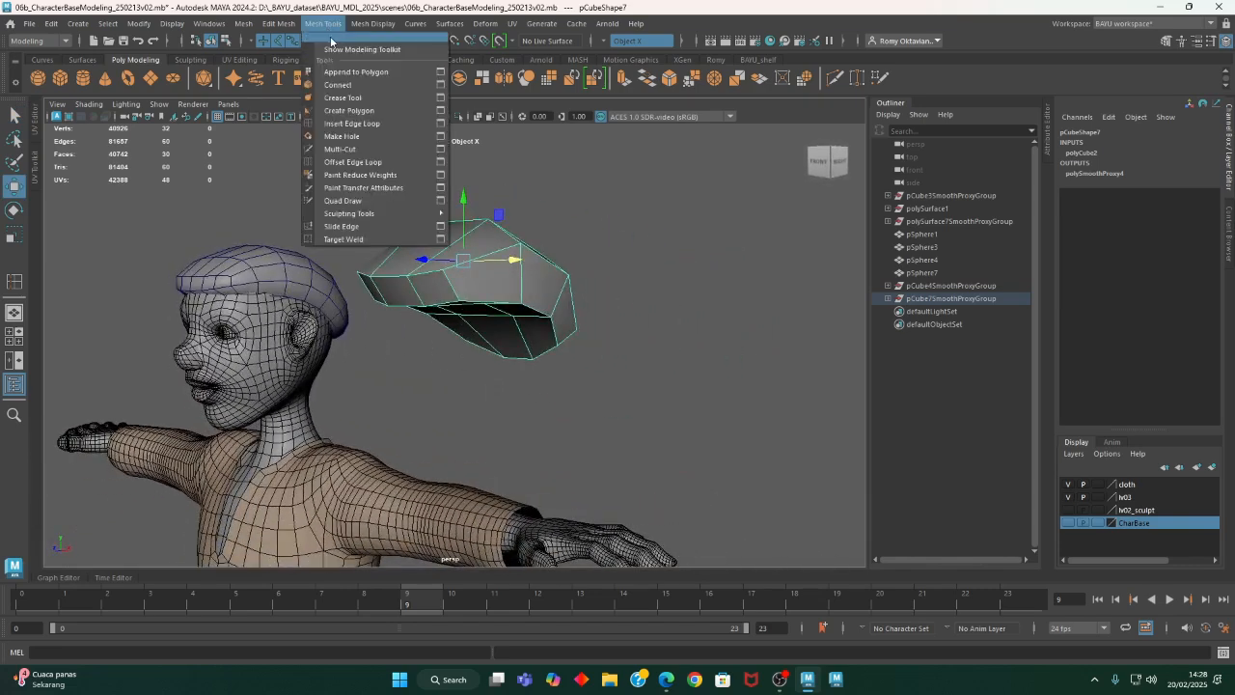
click(377, 124)
scroll(582, 352, up, 2)
drag(534, 291, 542, 288)
alt+drag(712, 360, 560, 407)
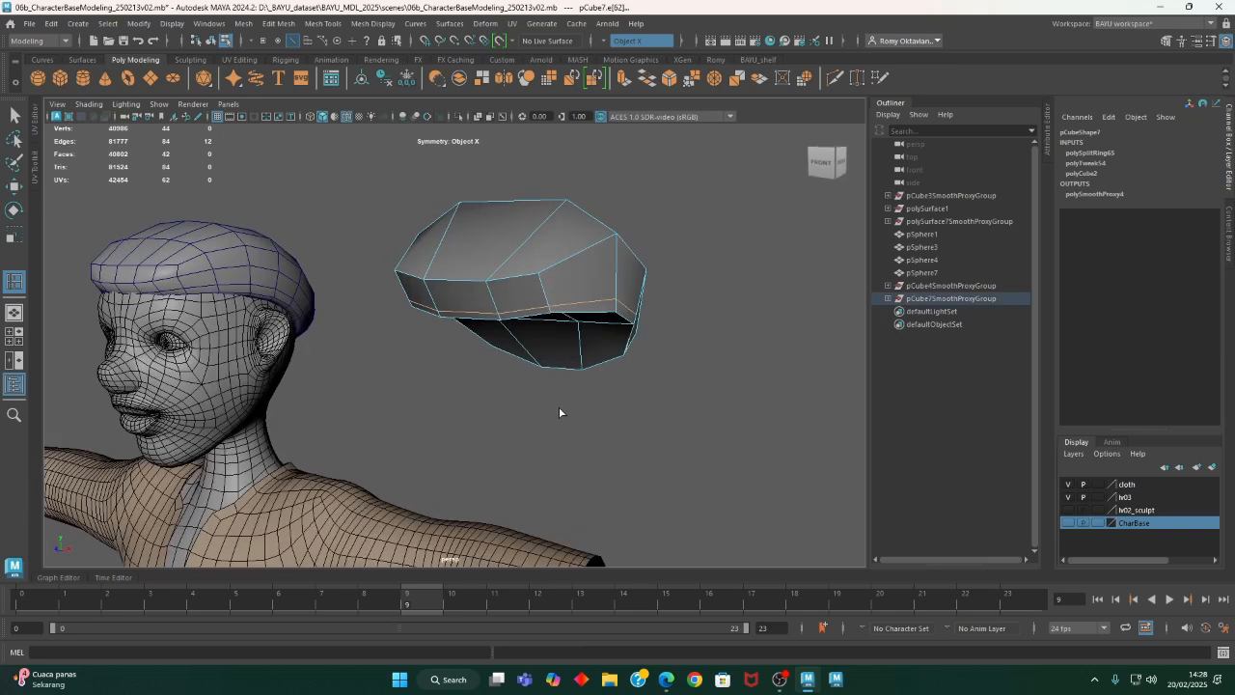
key(w)
right_drag(664, 218, 662, 196)
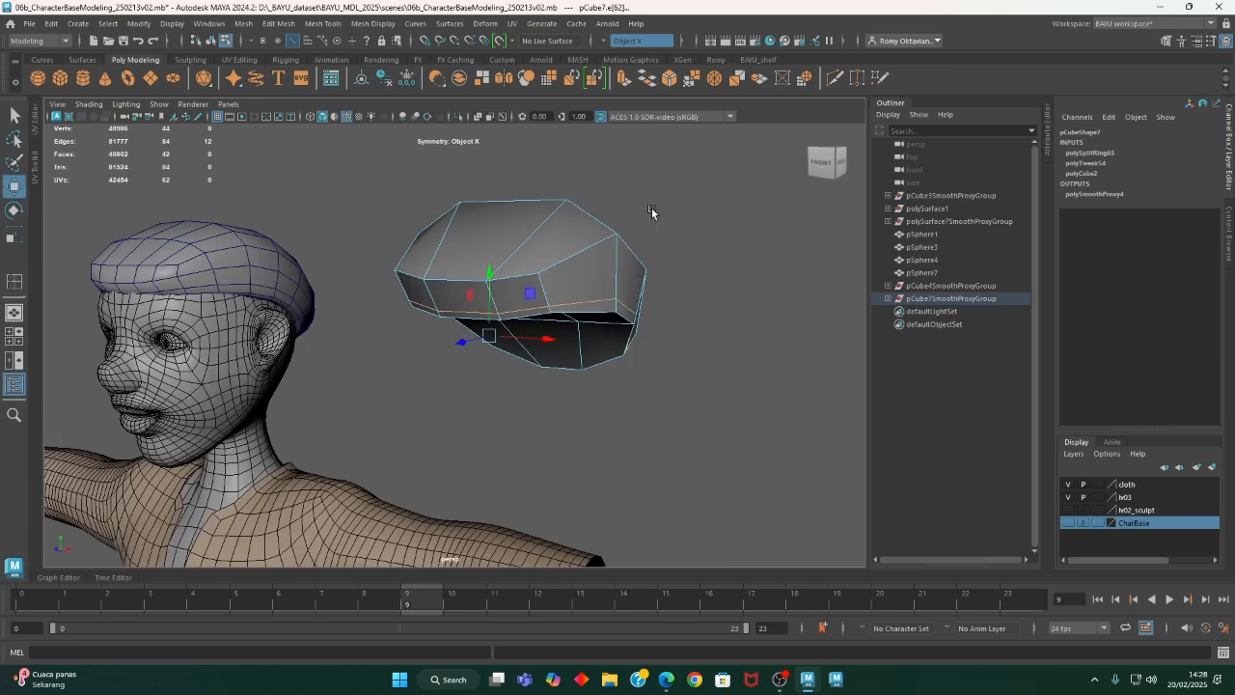
click(687, 337)
alt+drag(649, 333, 634, 403)
click(513, 360)
shift+right_drag(716, 229, 633, 270)
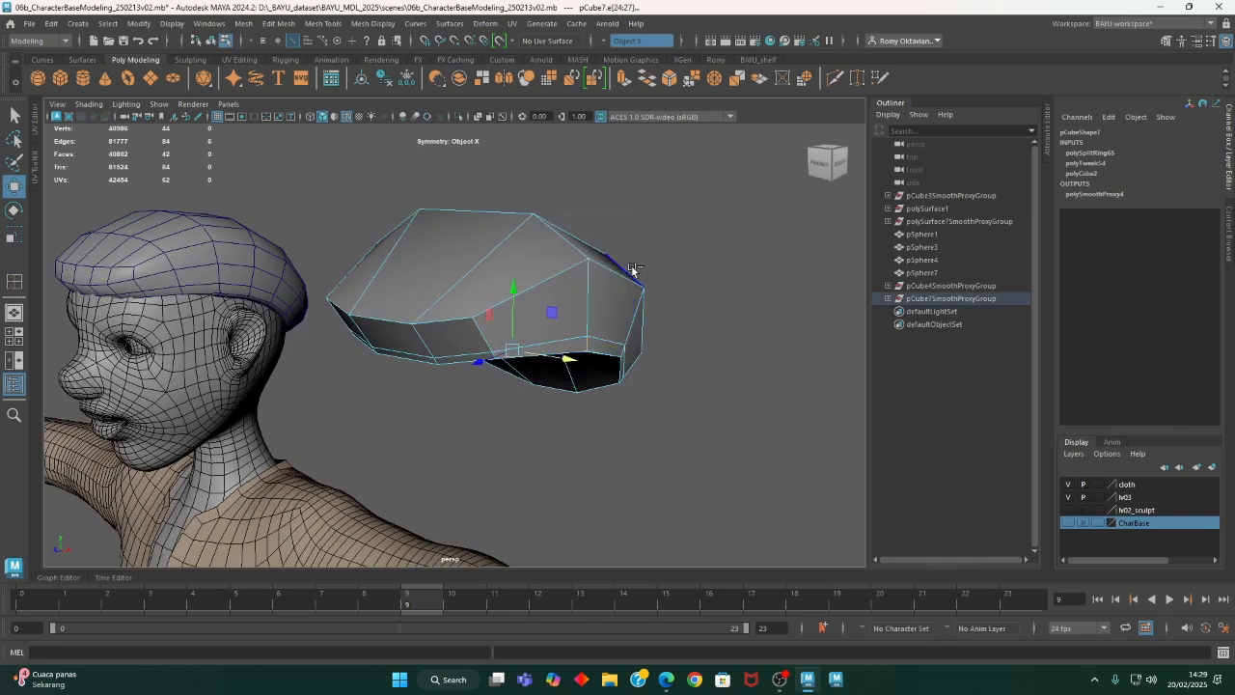
- Turn symmetry off and select the whole narrow band of faces around the lower rim of the control cage
shift+right_drag(670, 207, 669, 276)
alt+drag(622, 449, 364, 408)
alt+right_drag(364, 408, 477, 429)
alt+drag(477, 428, 315, 373)
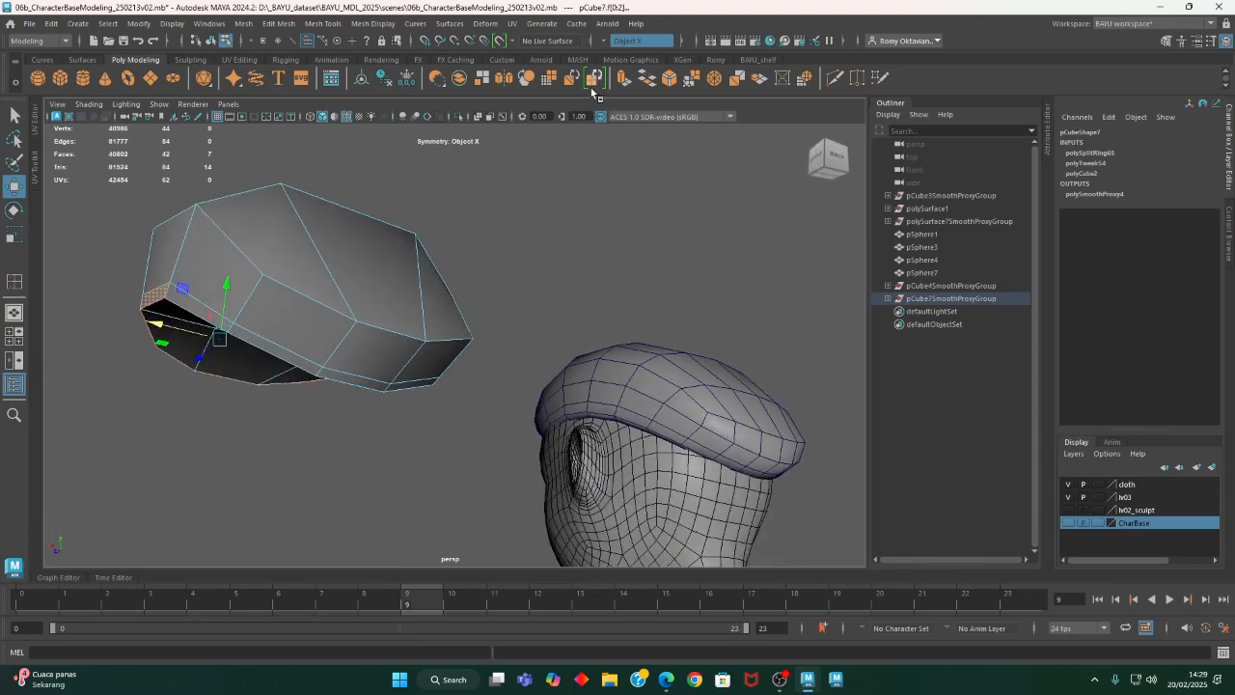
click(619, 40)
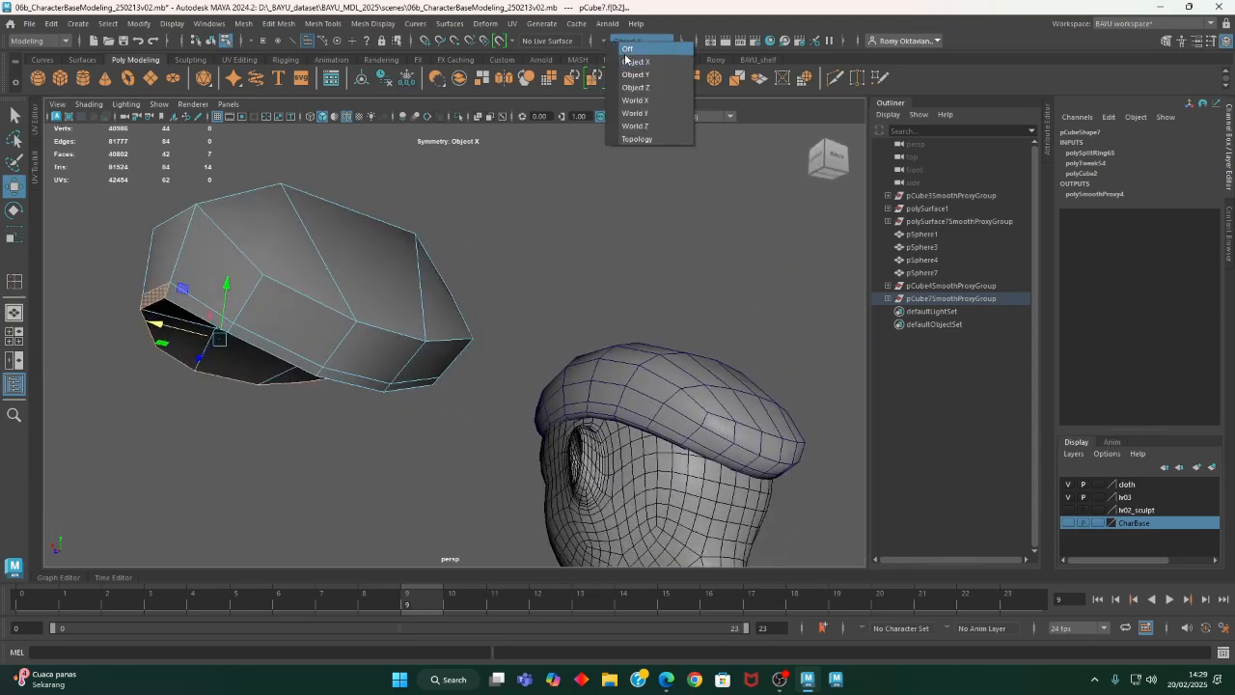
click(627, 49)
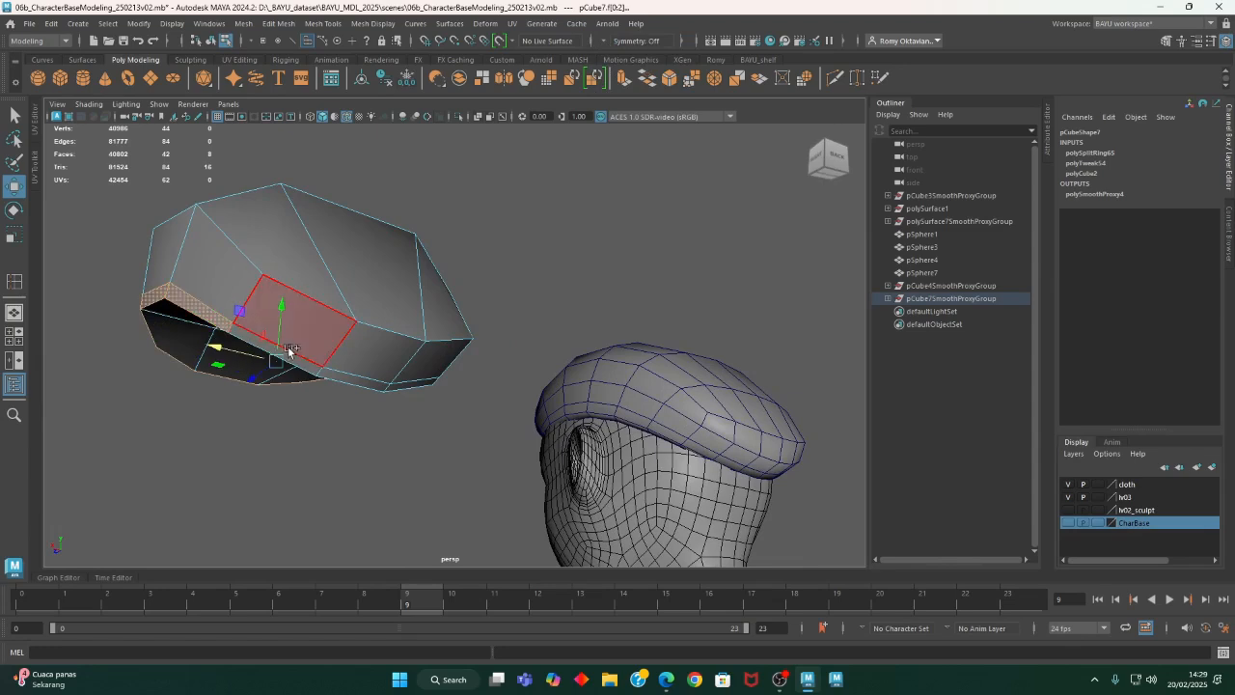
shift+click(336, 374)
shift+click(413, 385)
alt+drag(449, 396, 337, 414)
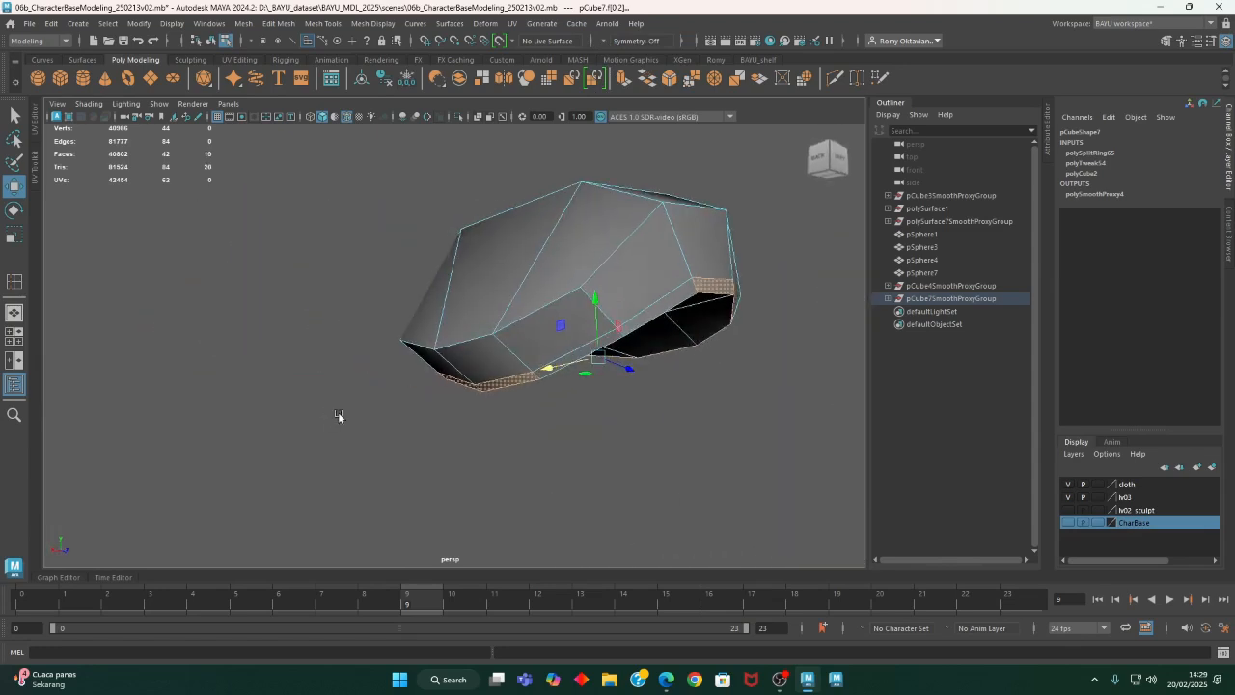
shift+click(643, 316)
- Extrude the selected rim faces outward with a Local Translate Z of 12.478 to form the hat's brim
scroll(643, 317, down, 2)
alt+drag(483, 338, 659, 406)
alt+right_drag(659, 405, 451, 419)
alt+drag(452, 420, 541, 434)
click(273, 27)
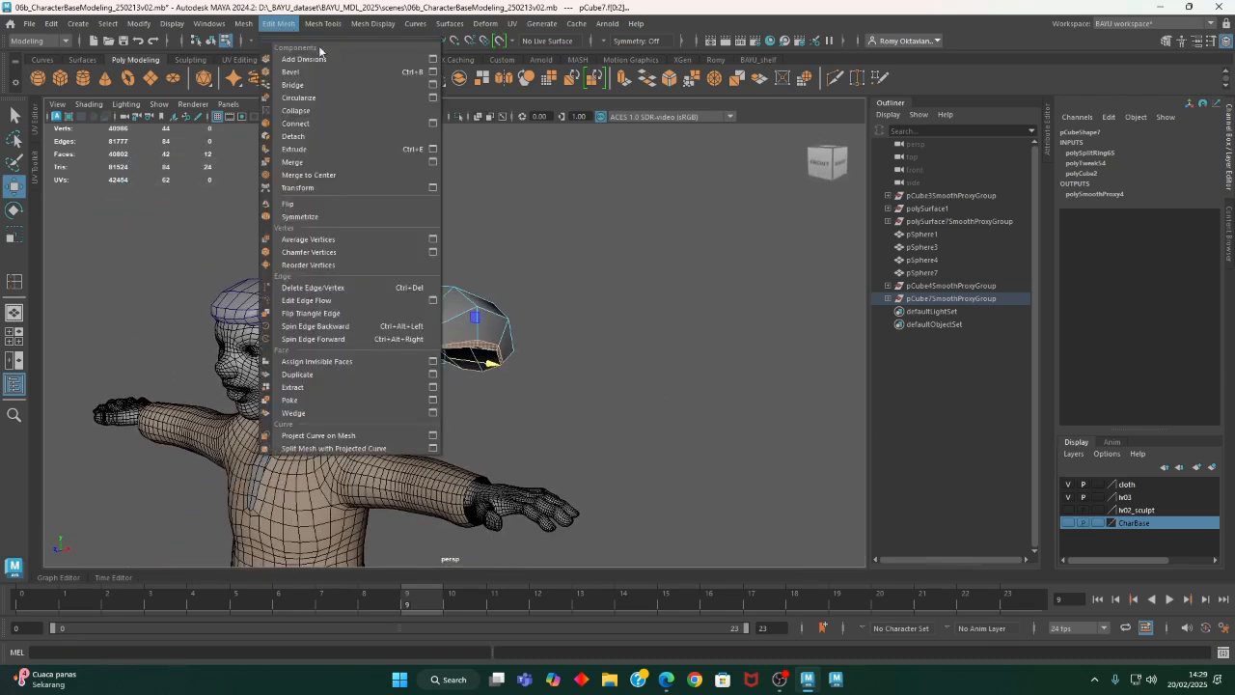
click(317, 143)
drag(343, 376, 565, 398)
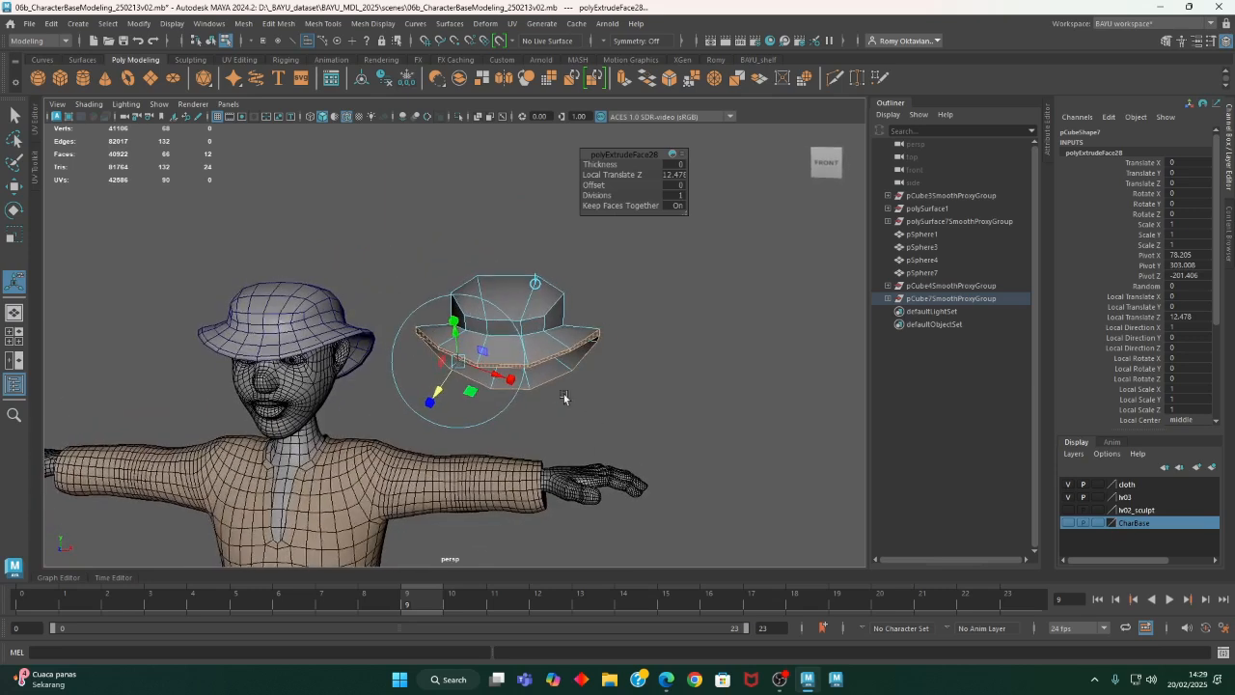
key(r)
drag(508, 308, 523, 445)
alt+right_drag(522, 445, 692, 448)
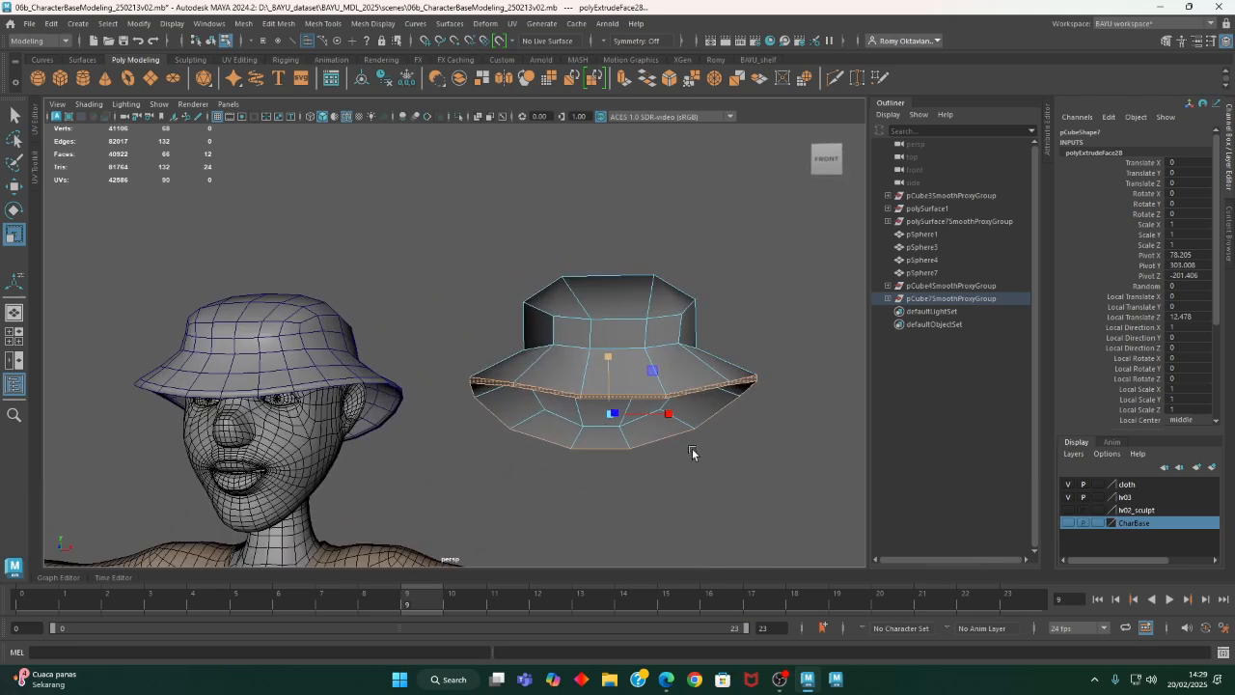
- Select the outer face at the middle of the front brim, raise it and move it slightly forward
right_click(769, 290)
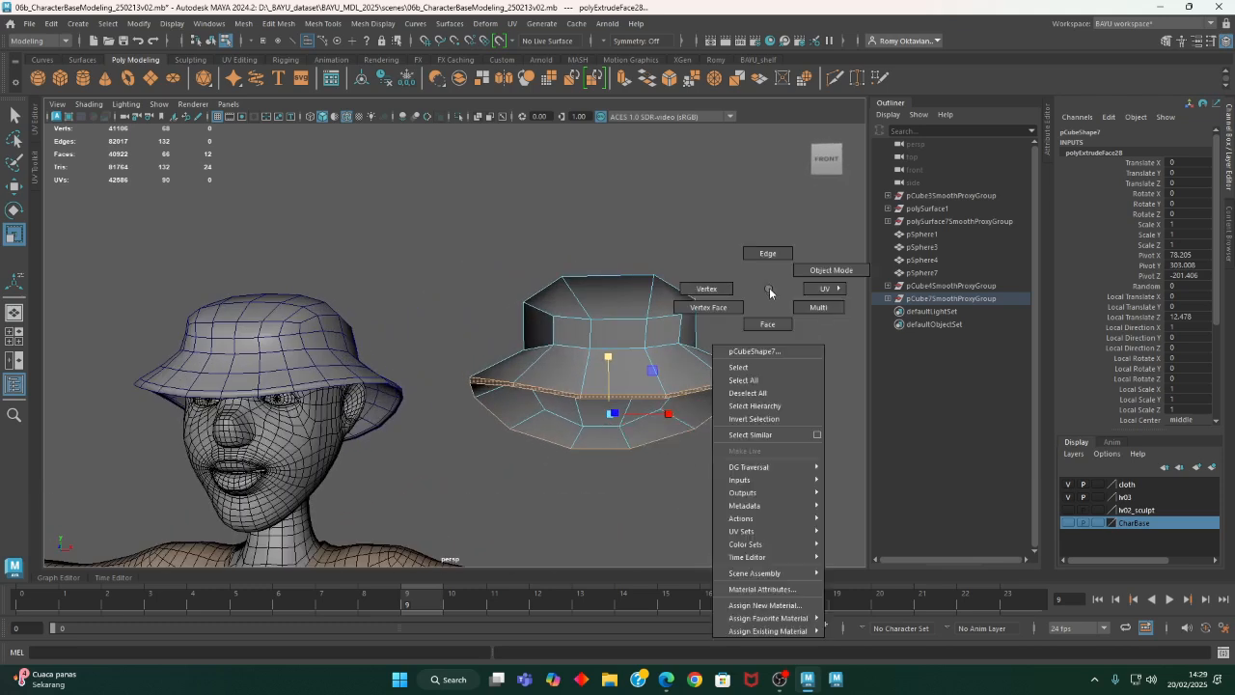
click(770, 322)
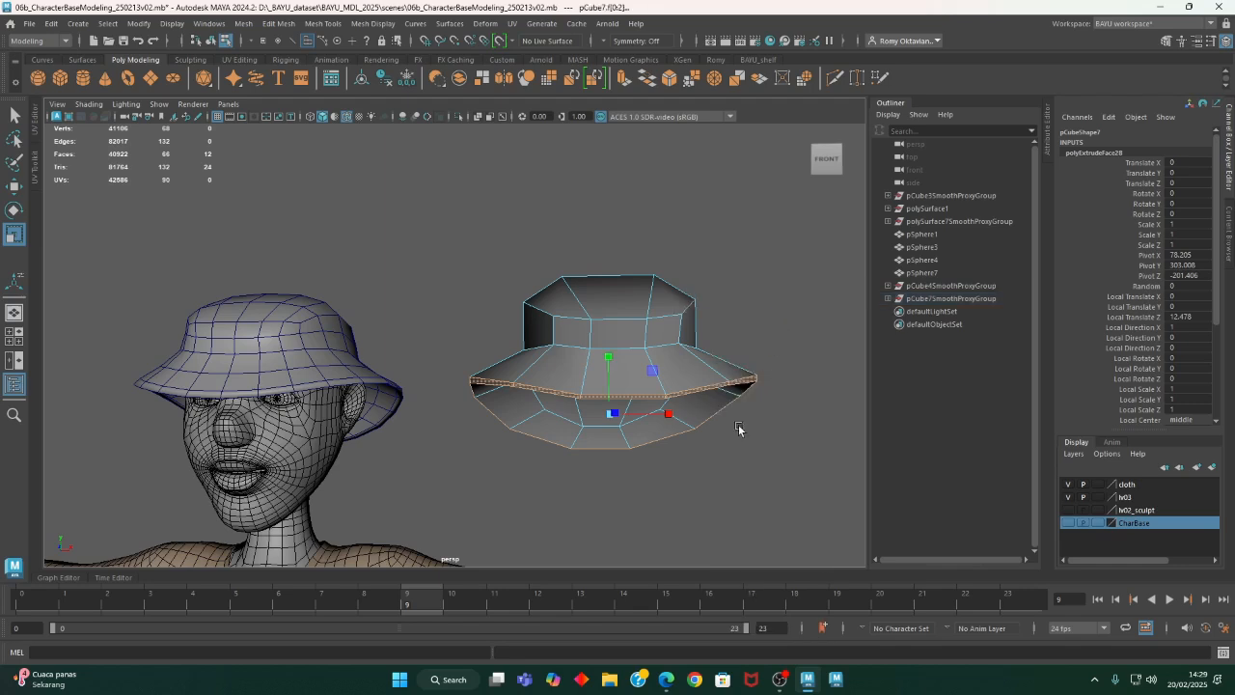
alt+drag(710, 450, 701, 461)
click(700, 461)
click(641, 393)
alt+drag(654, 416, 783, 423)
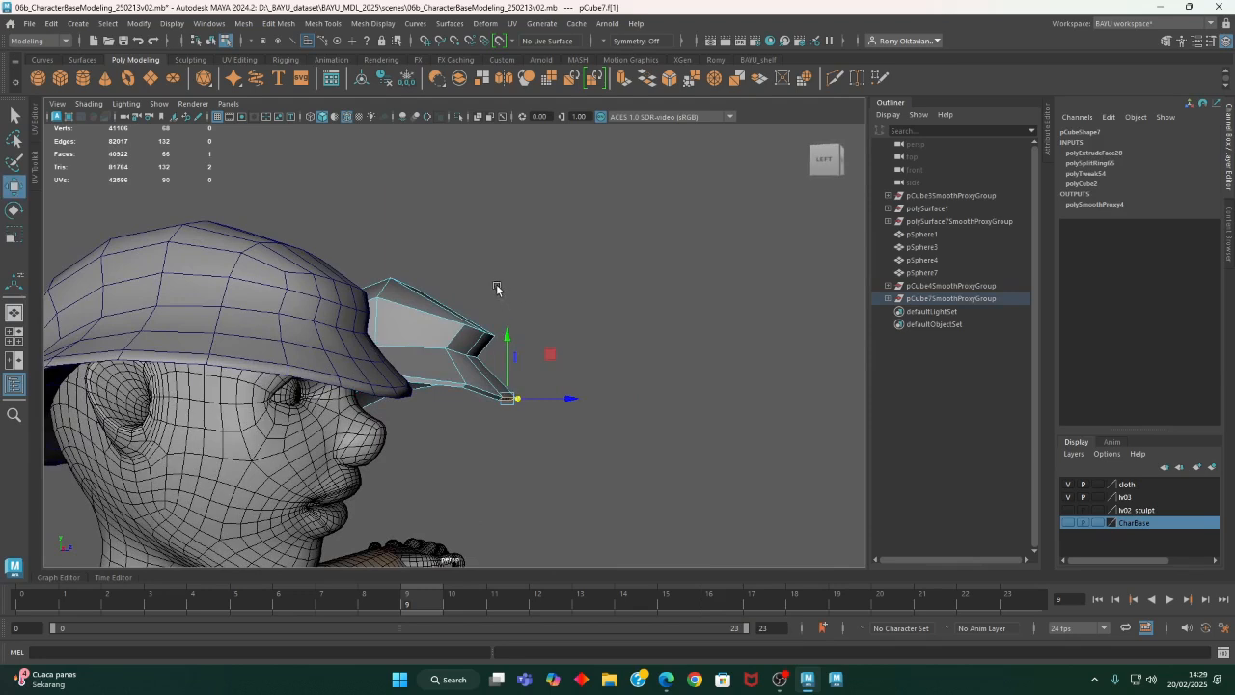
drag(506, 345, 515, 305)
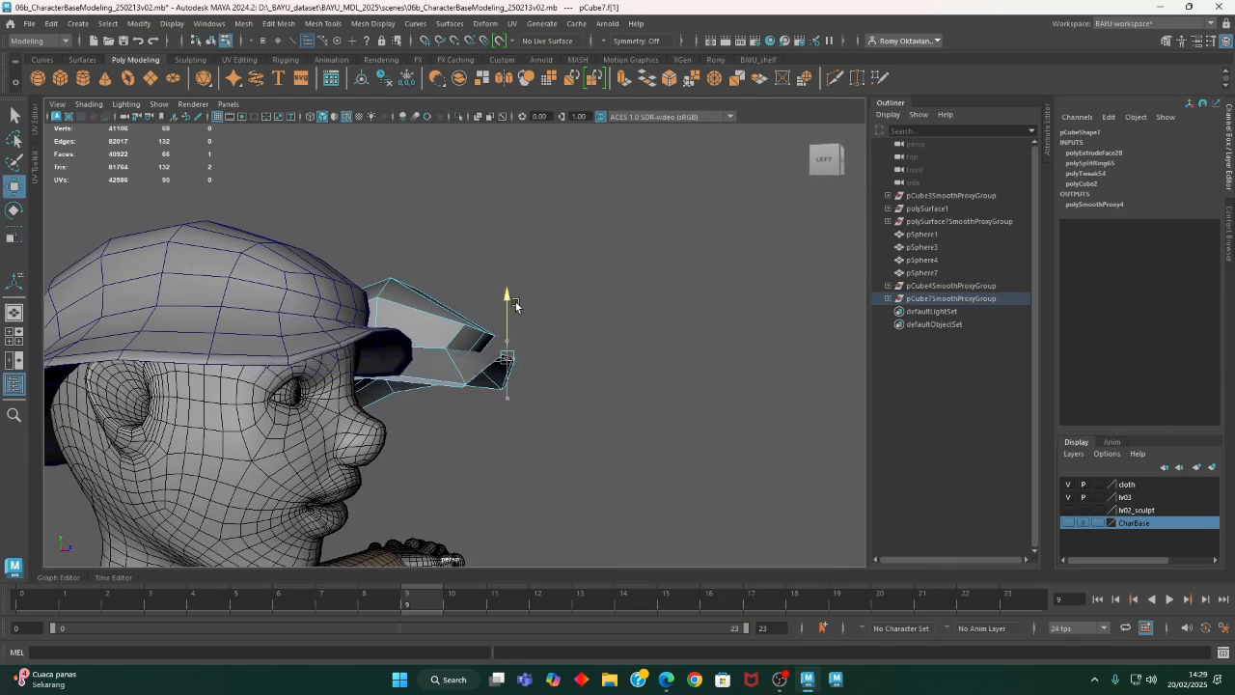
drag(566, 359, 585, 360)
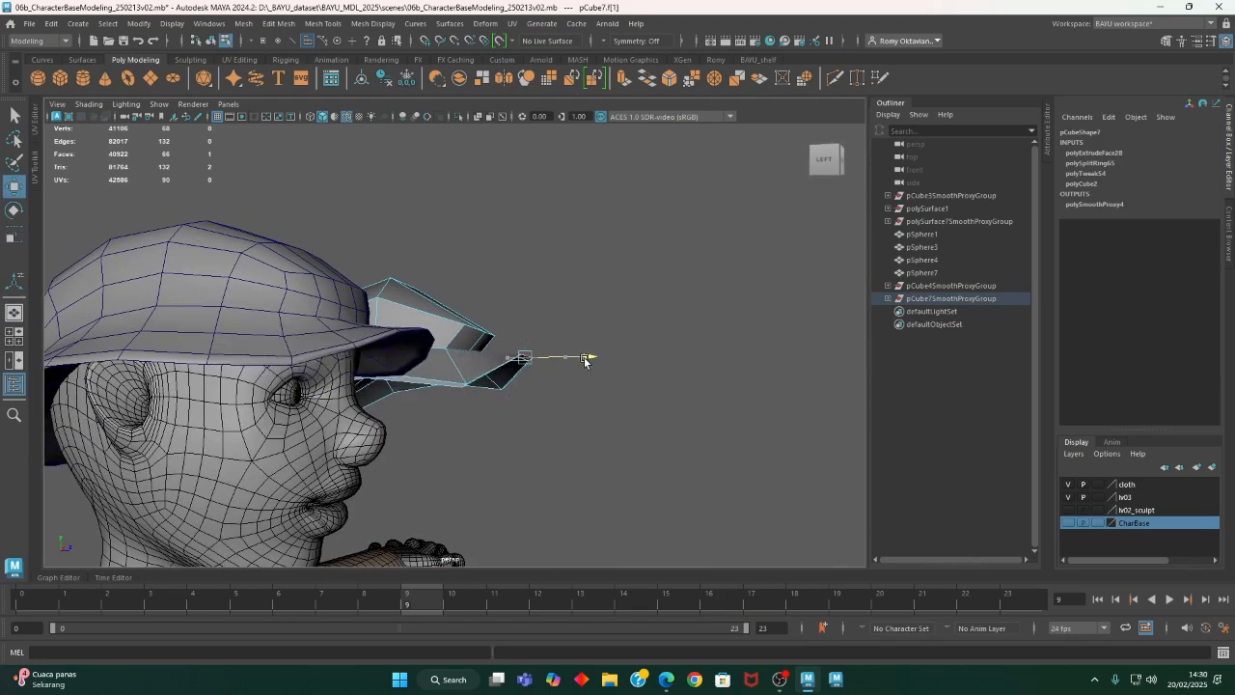
- Raise the brim vertices on both sides of the front face to level the front edge
alt+drag(530, 394, 434, 436)
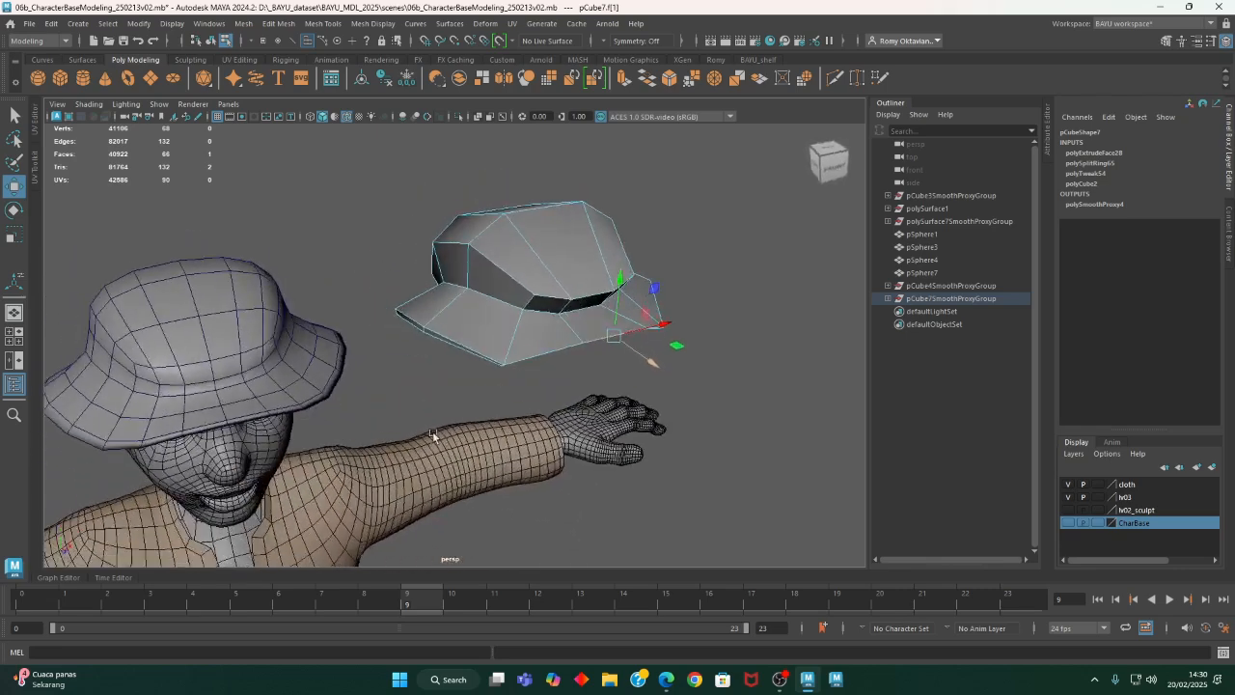
right_drag(715, 239, 645, 237)
drag(529, 388, 530, 387)
alt+drag(530, 387, 750, 414)
- Set symmetry to Object X and move the outermost side vertices of the brim
alt+drag(750, 414, 832, 403)
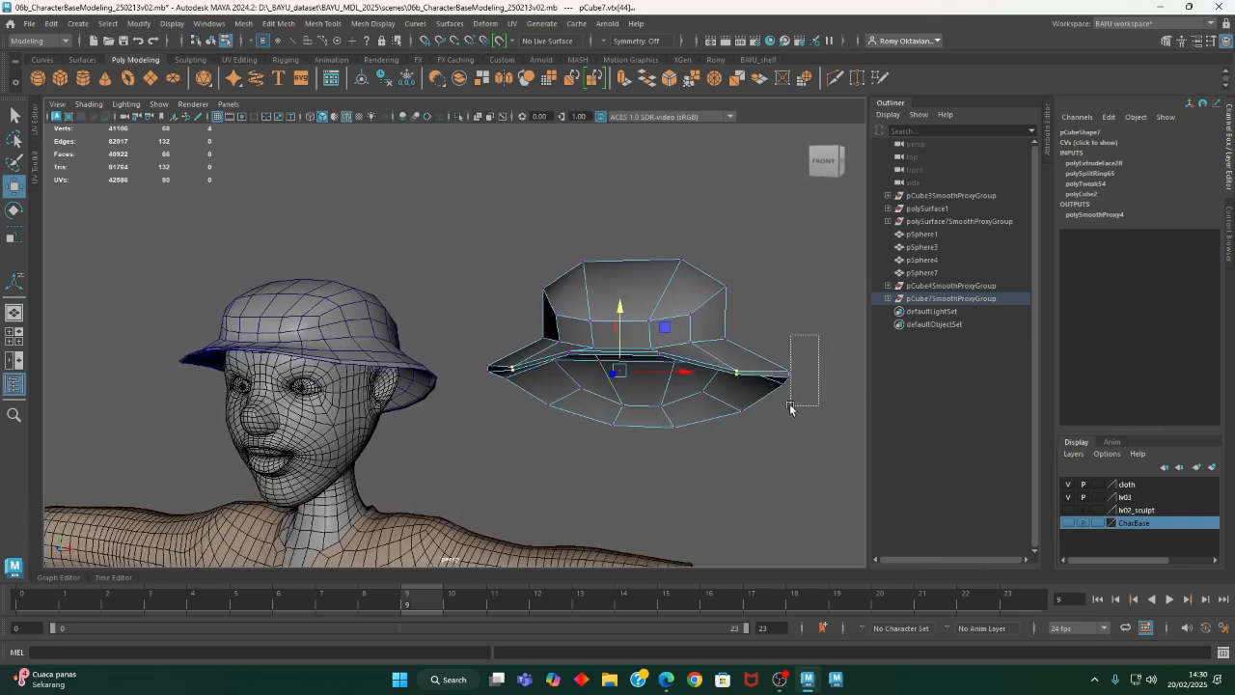
click(609, 42)
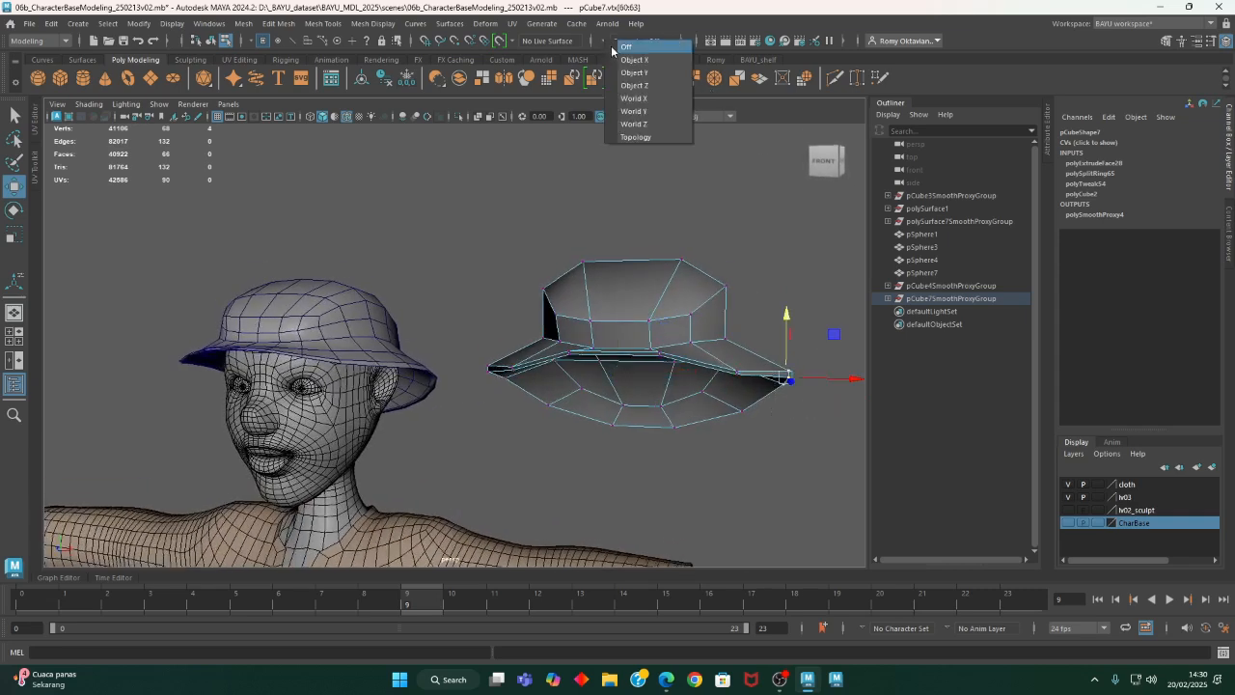
click(632, 60)
drag(786, 325, 744, 377)
- Move the rear brim vertices down and slightly forward, and adjust the neighbouring rear-side vertices to smooth the brim's curve
drag(543, 396, 543, 396)
alt+drag(544, 396, 494, 413)
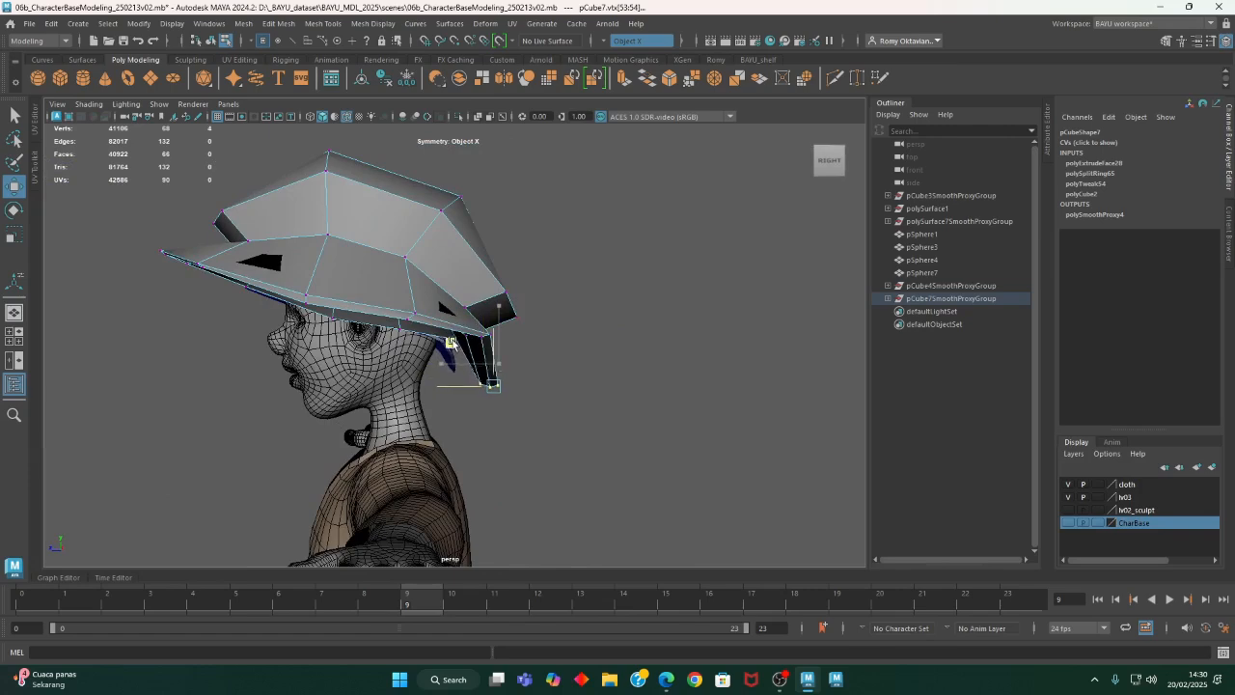
alt+drag(536, 376, 349, 378)
alt+drag(349, 377, 325, 361)
drag(328, 303, 671, 372)
- Select the nine underside faces inside the brim with symmetry on
right_click(686, 198)
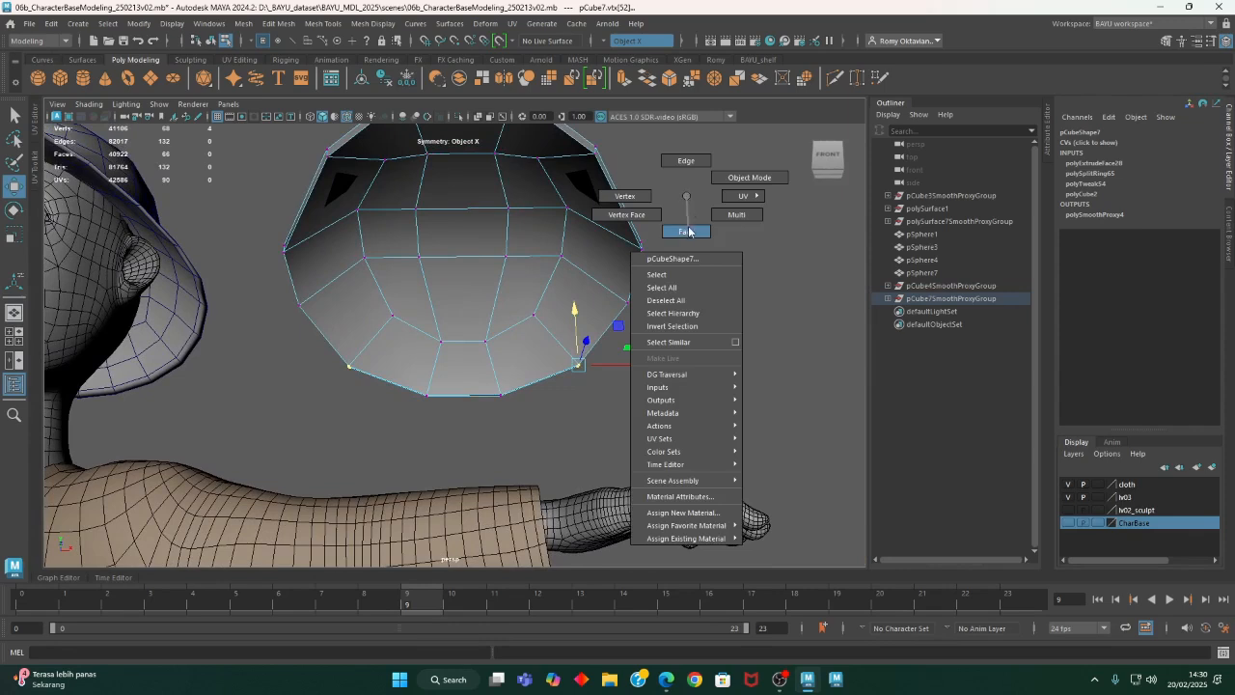
click(689, 232)
click(536, 232)
click(530, 189)
shift+click(476, 195)
shift+click(482, 235)
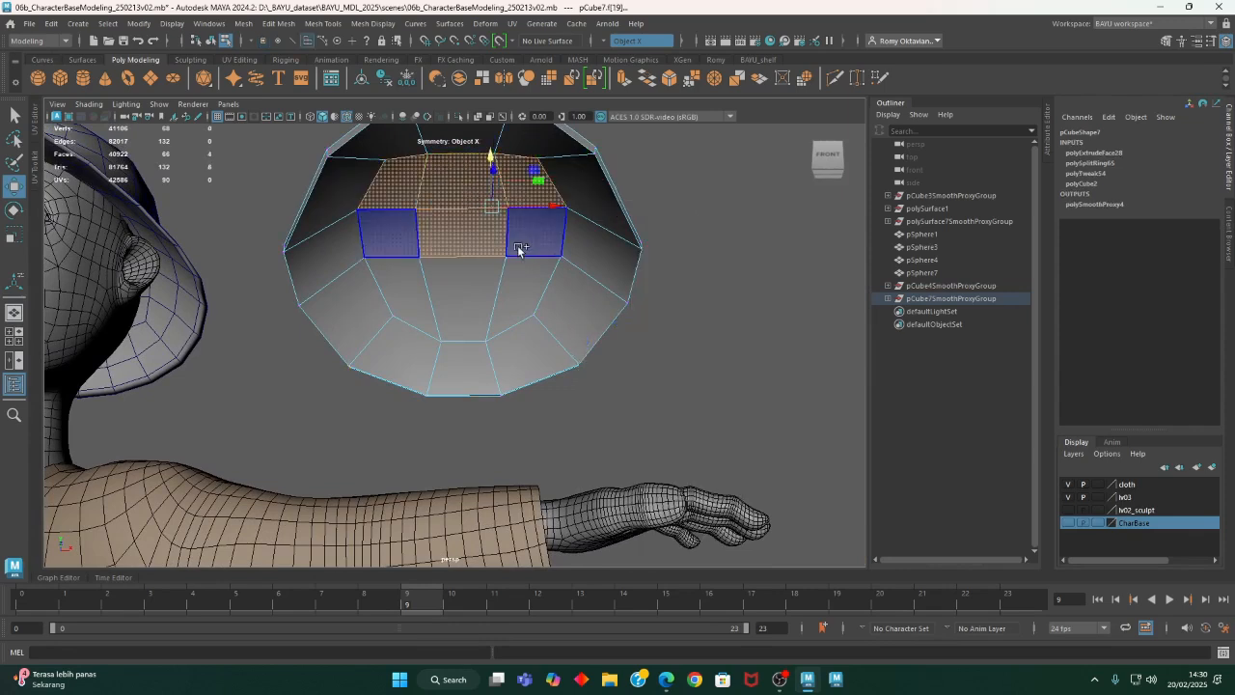
shift+click(522, 247)
shift+click(514, 294)
shift+click(485, 304)
alt+drag(485, 304, 494, 338)
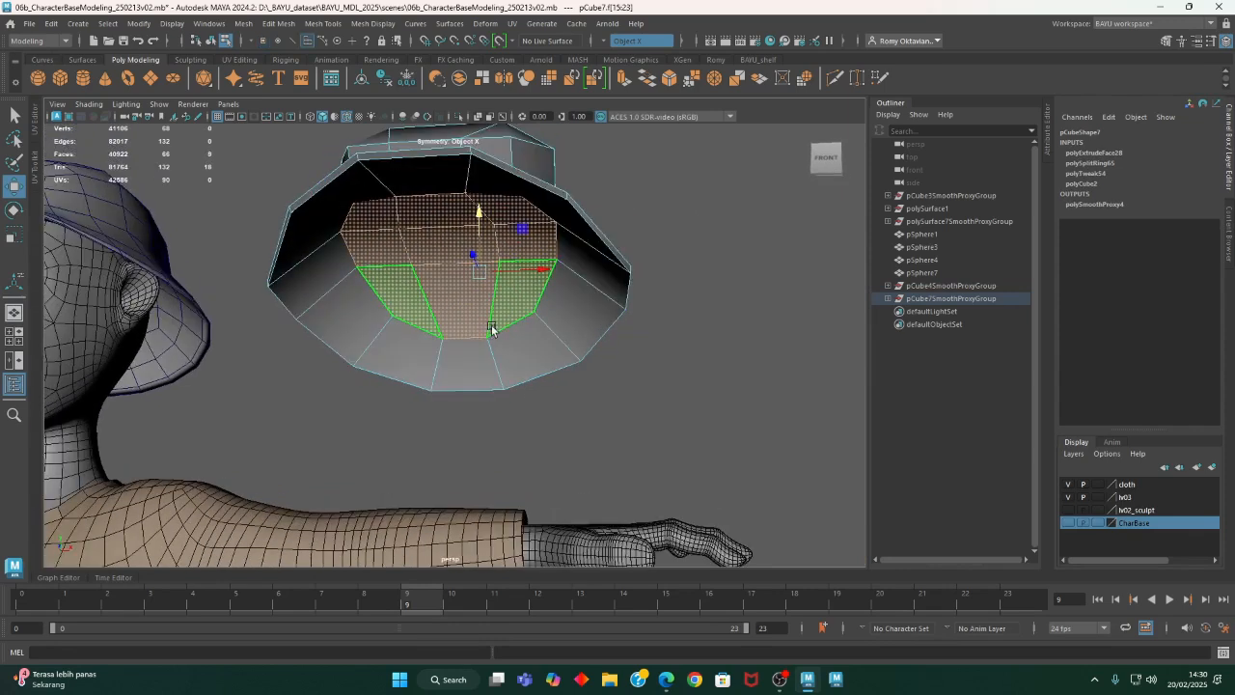
- Turn symmetry off and keep the underside faces selected with the Scale tool active
key(r)
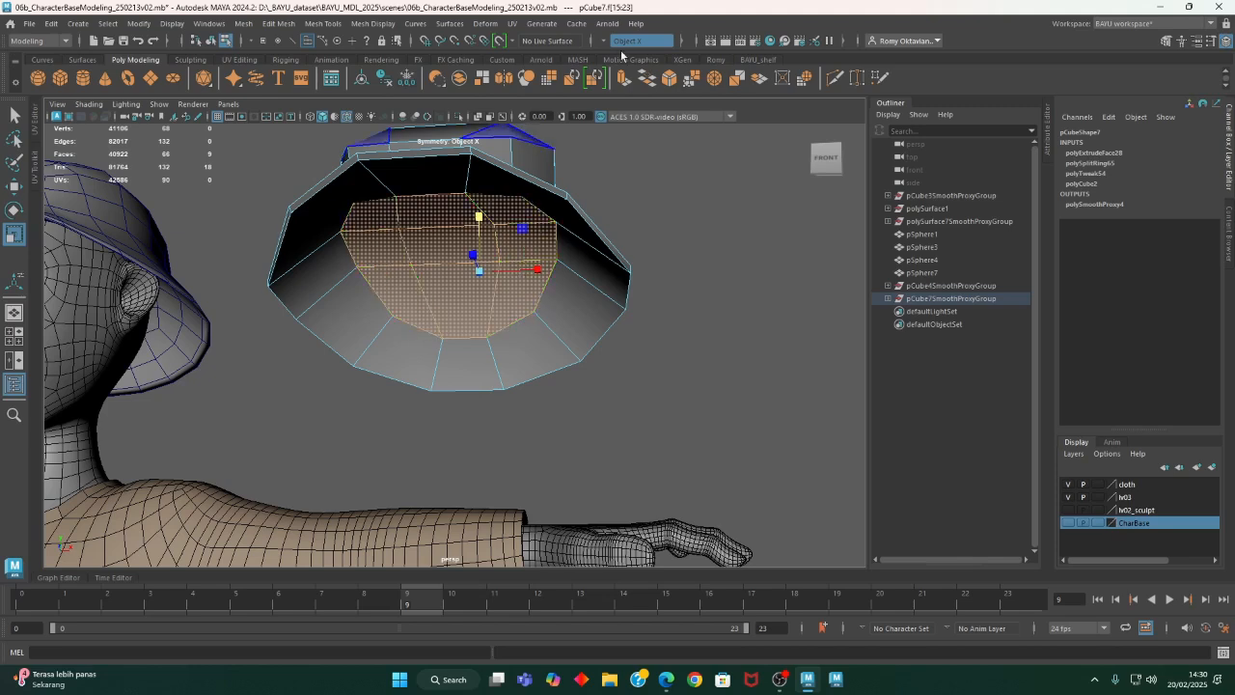
click(605, 43)
click(626, 47)
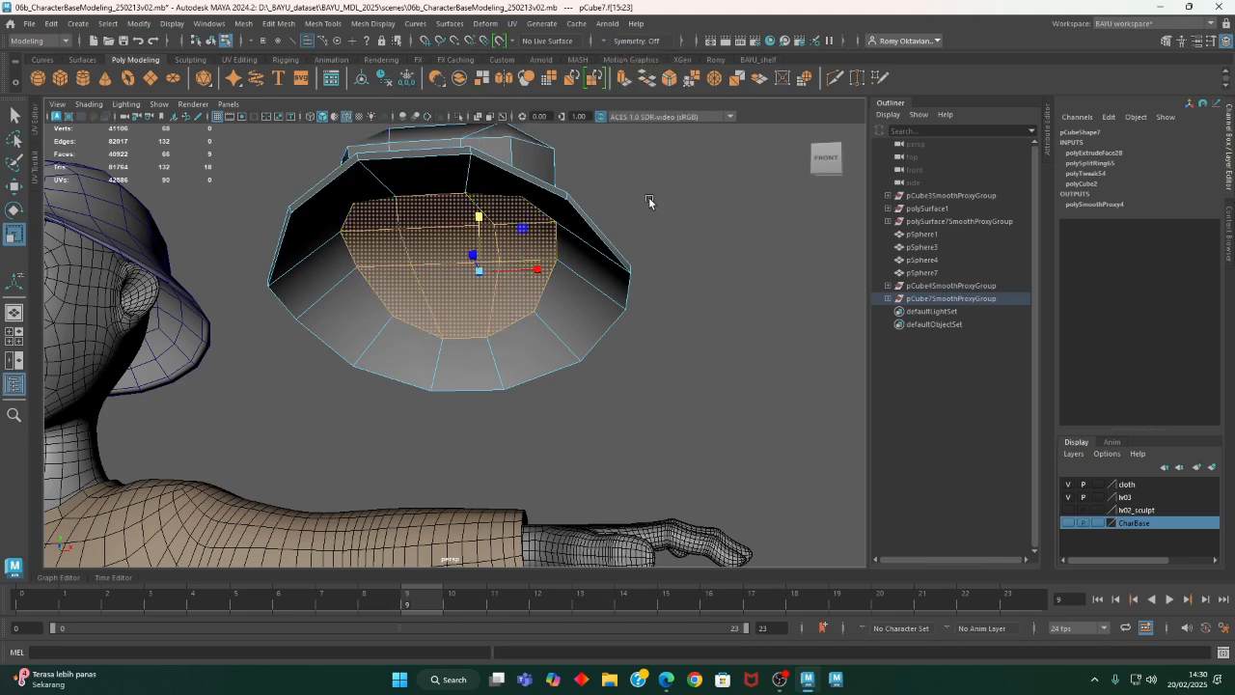
click(649, 201)
key(ctrl+z)
drag(457, 275, 417, 295)
- Select the three upper front faces of the hat's crown and scale them along the X axis
scroll(467, 344, down, 2)
alt+drag(466, 344, 666, 339)
right_click(718, 252)
right_drag(718, 267, 718, 287)
click(630, 326)
shift+click(569, 322)
shift+click(519, 326)
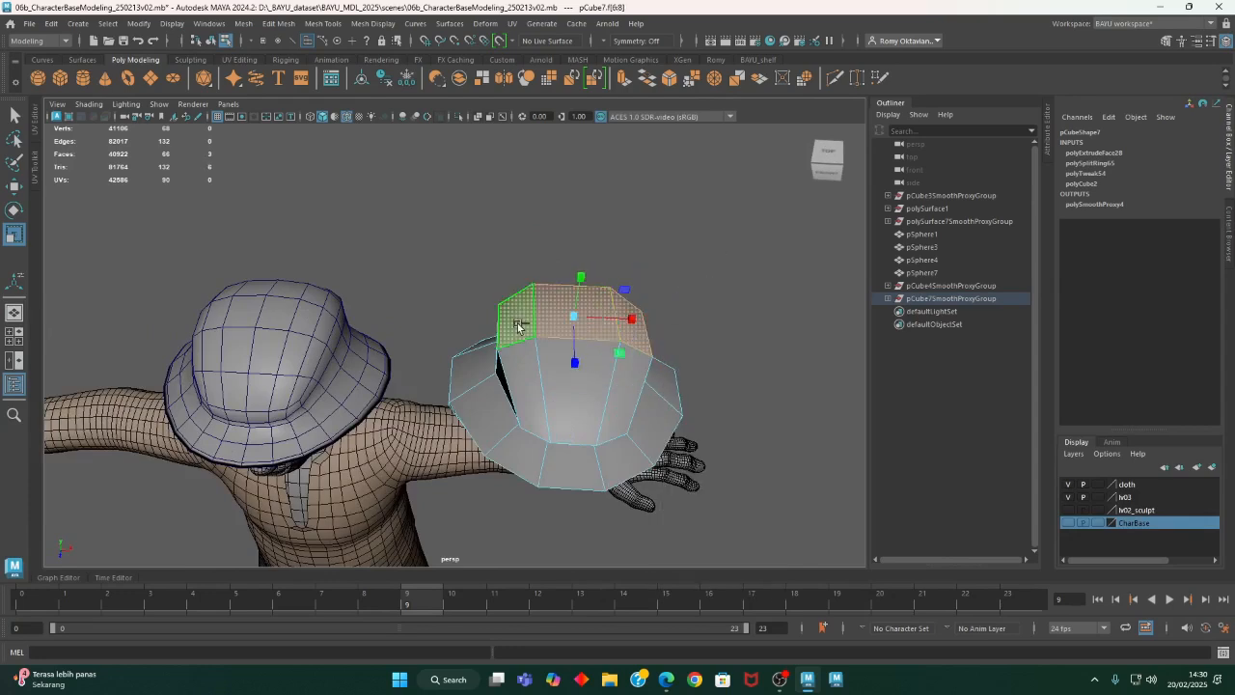
drag(628, 321, 543, 338)
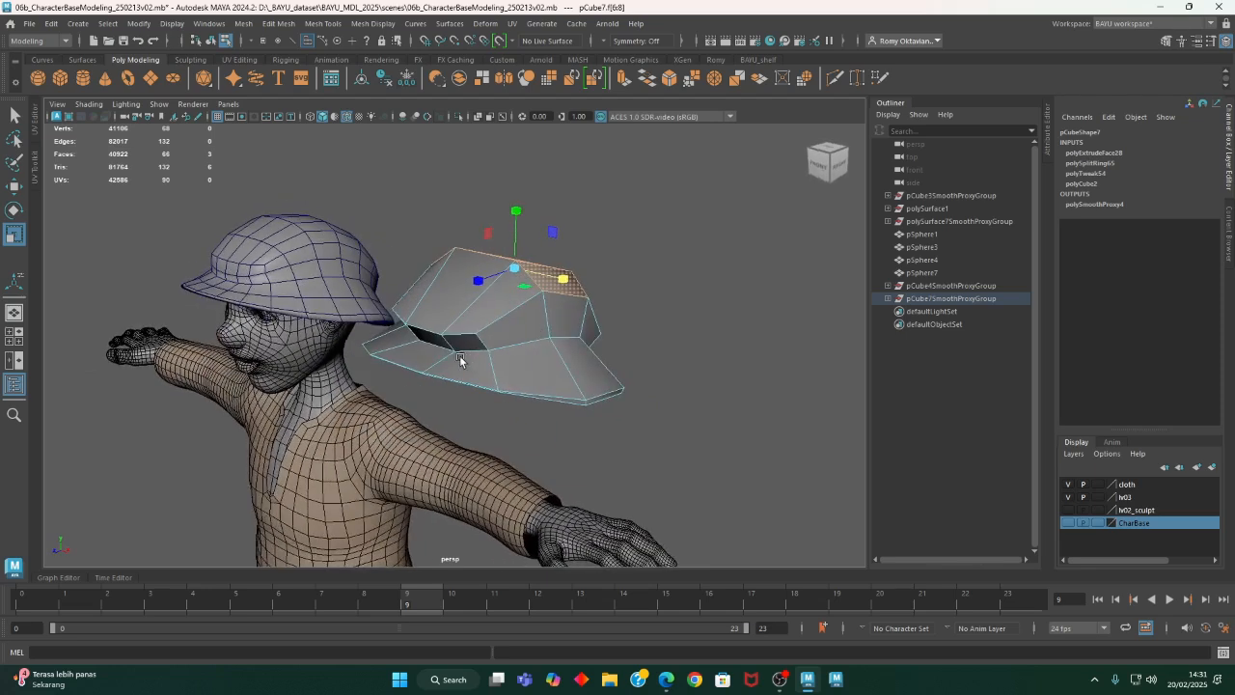
- Select the three front edges at the top of the crown and adjust their height and front-to-back position
shift+right_drag(436, 284, 475, 321)
alt+drag(475, 322, 381, 389)
click(545, 322)
shift+click(474, 311)
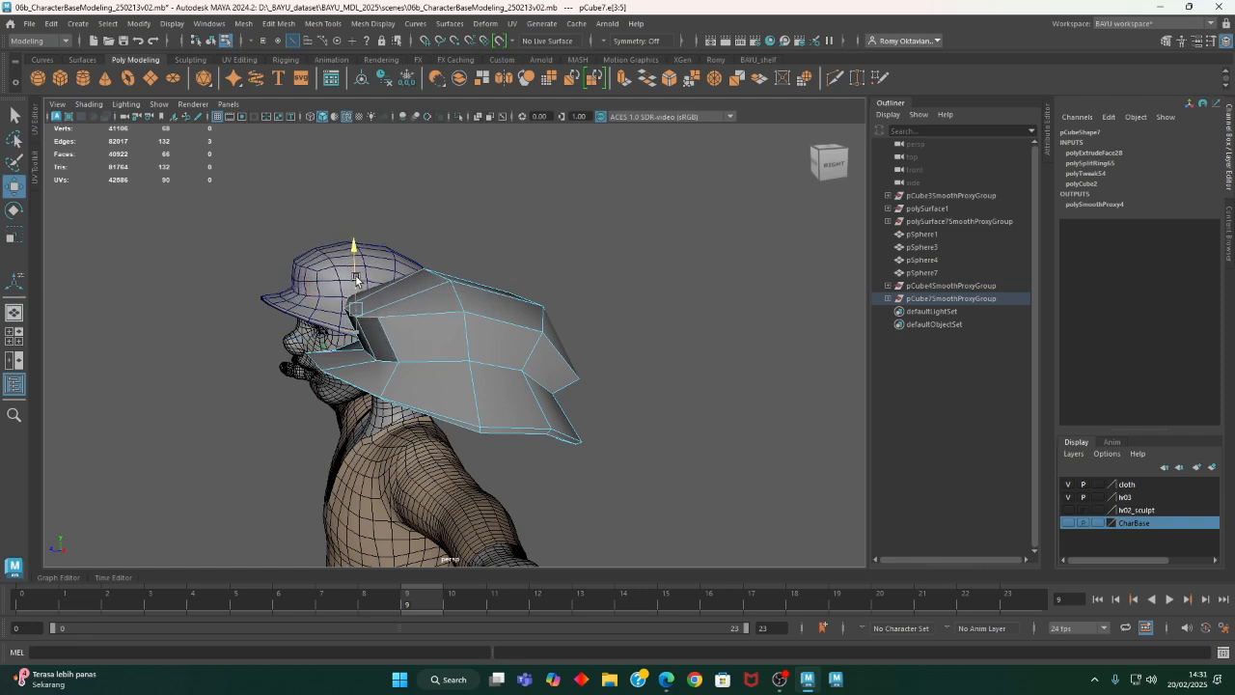
alt+drag(434, 336, 691, 295)
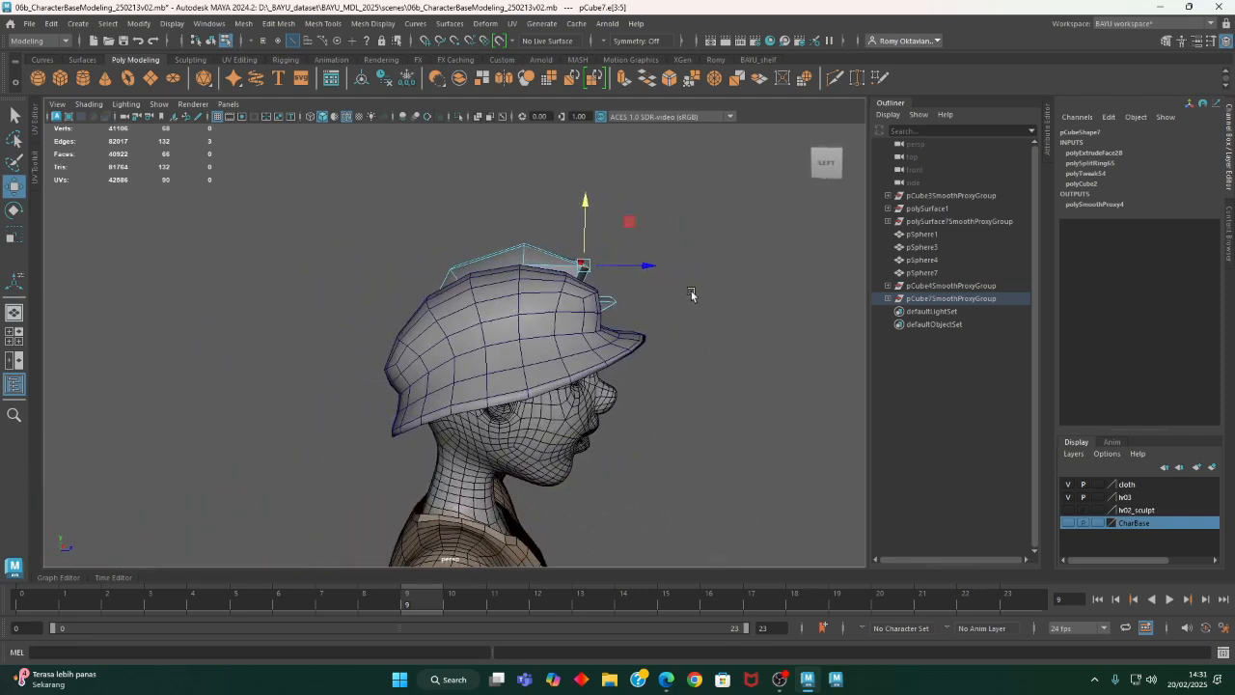
alt+drag(633, 265, 510, 397)
- Select the four rear brim vertices, move them slightly down and spread them wider along the X axis
right_drag(430, 251, 378, 250)
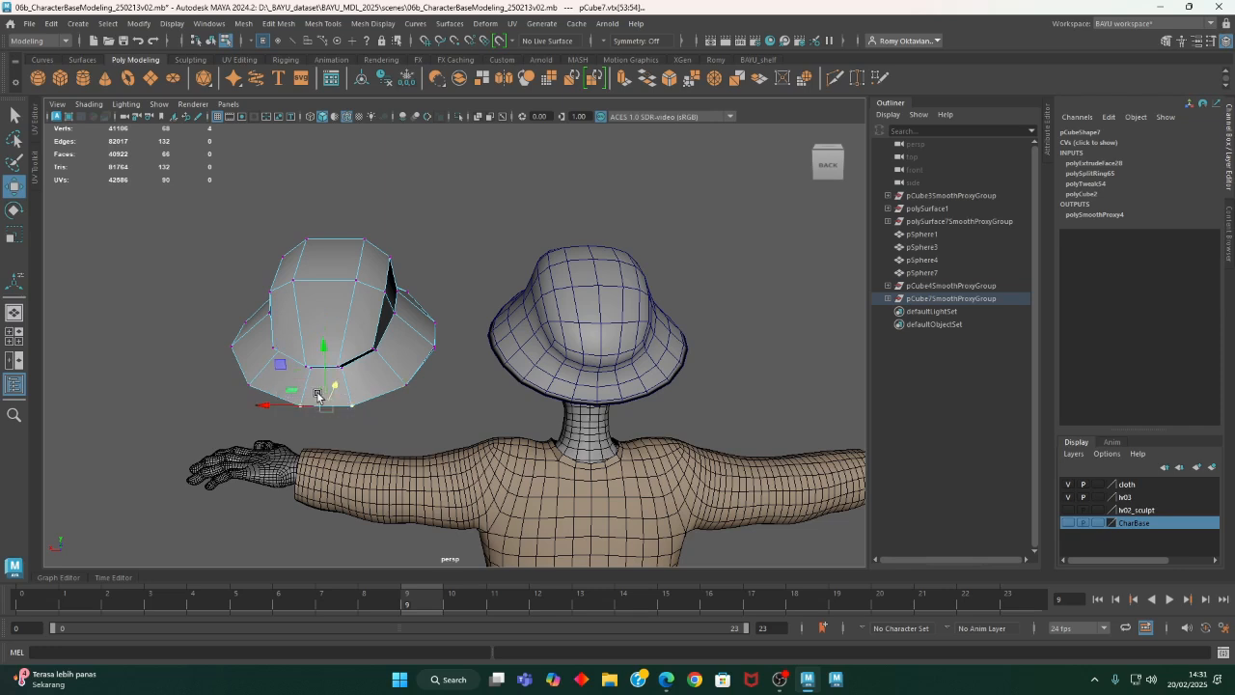
drag(324, 379, 329, 391)
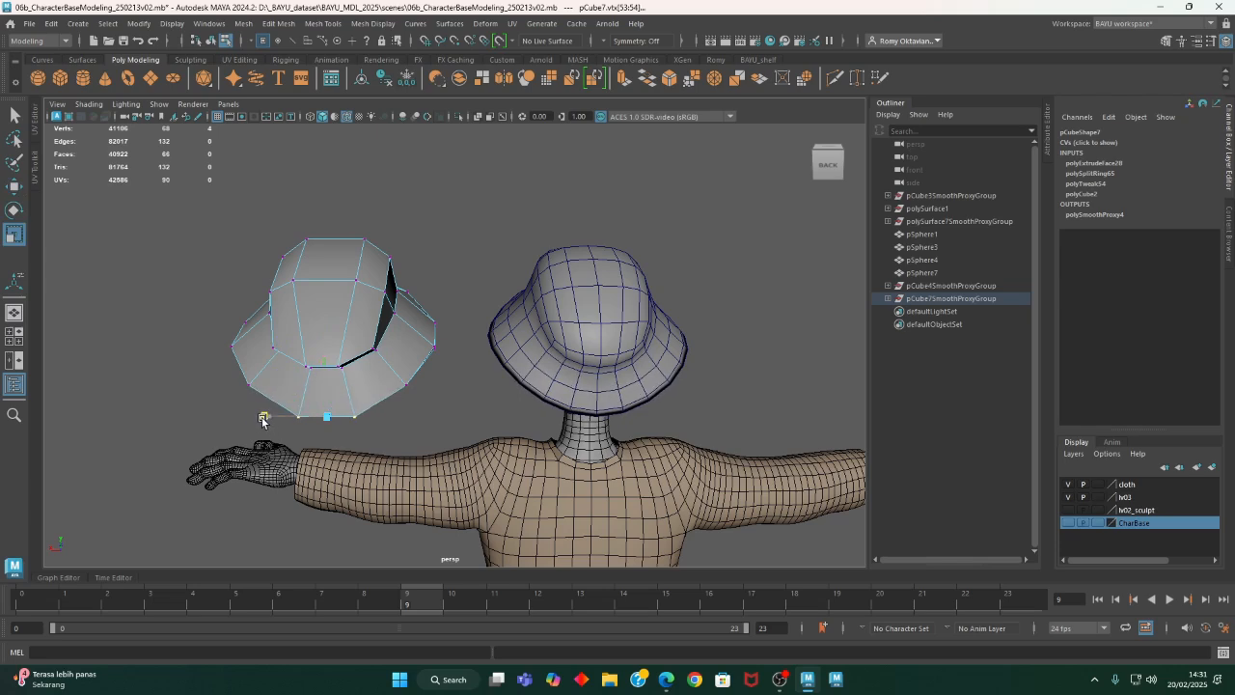
alt+drag(244, 418, 592, 383)
- Insert an edge loop around the lower part of the crown, just above the brim
click(330, 28)
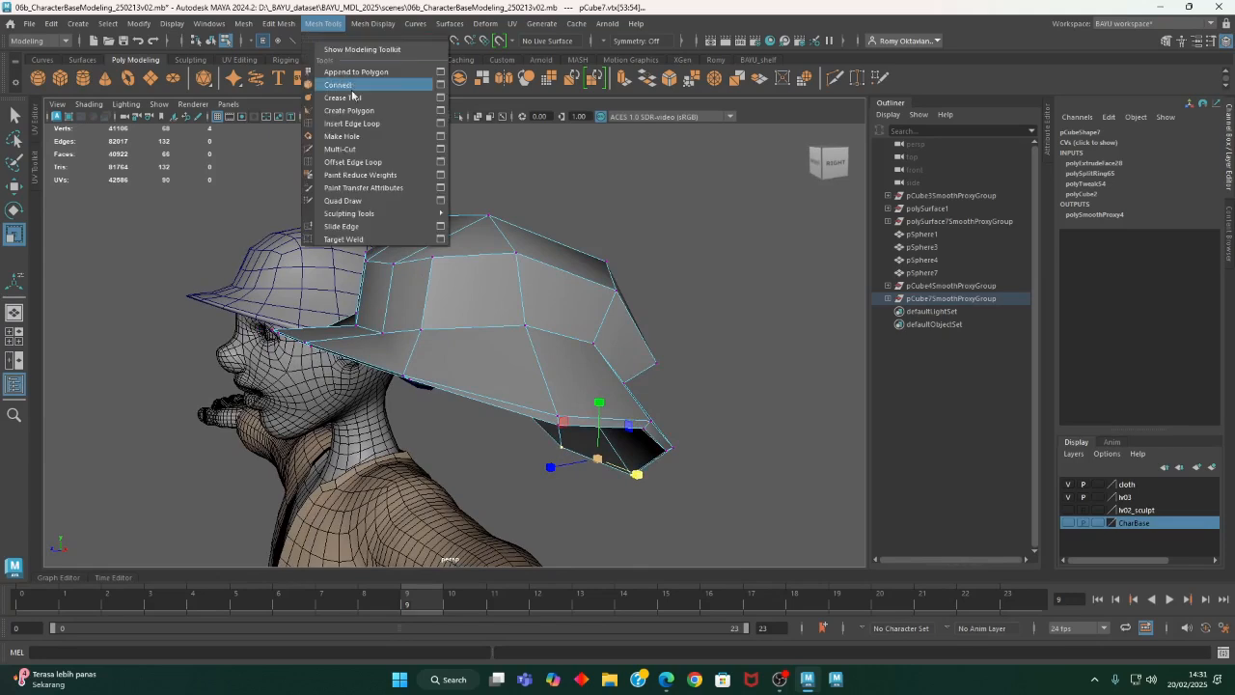
click(353, 124)
alt+drag(304, 309, 371, 338)
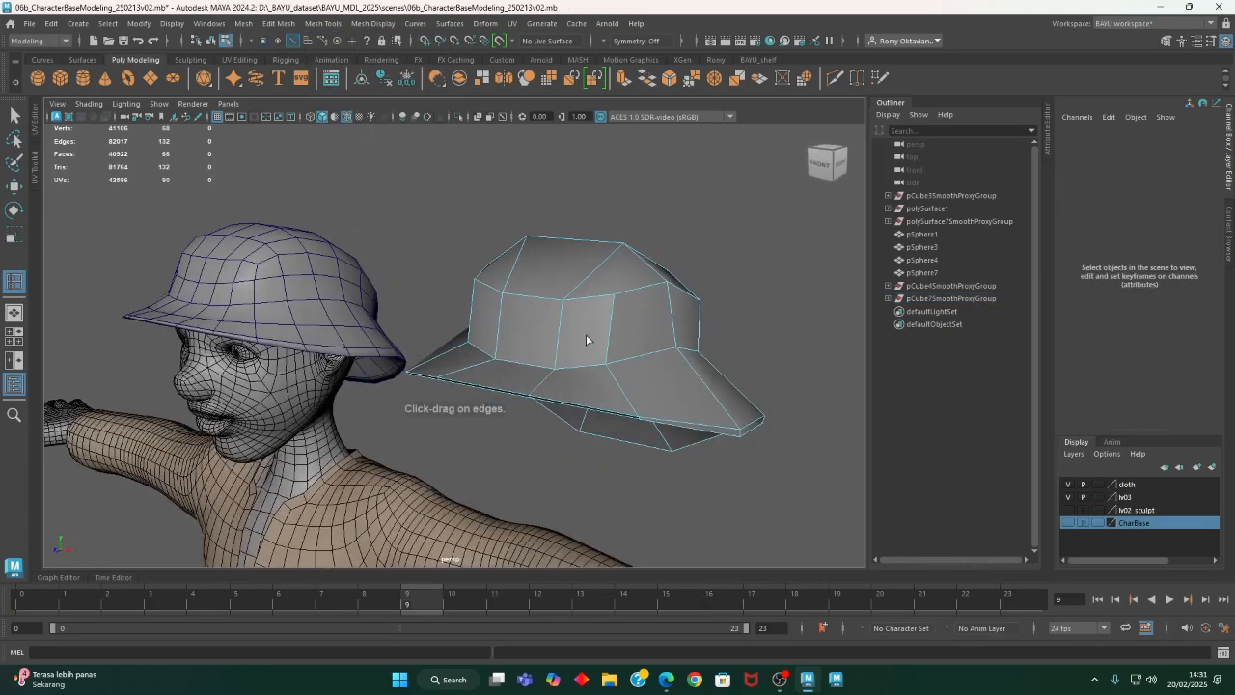
alt+drag(586, 340, 586, 367)
click(527, 344)
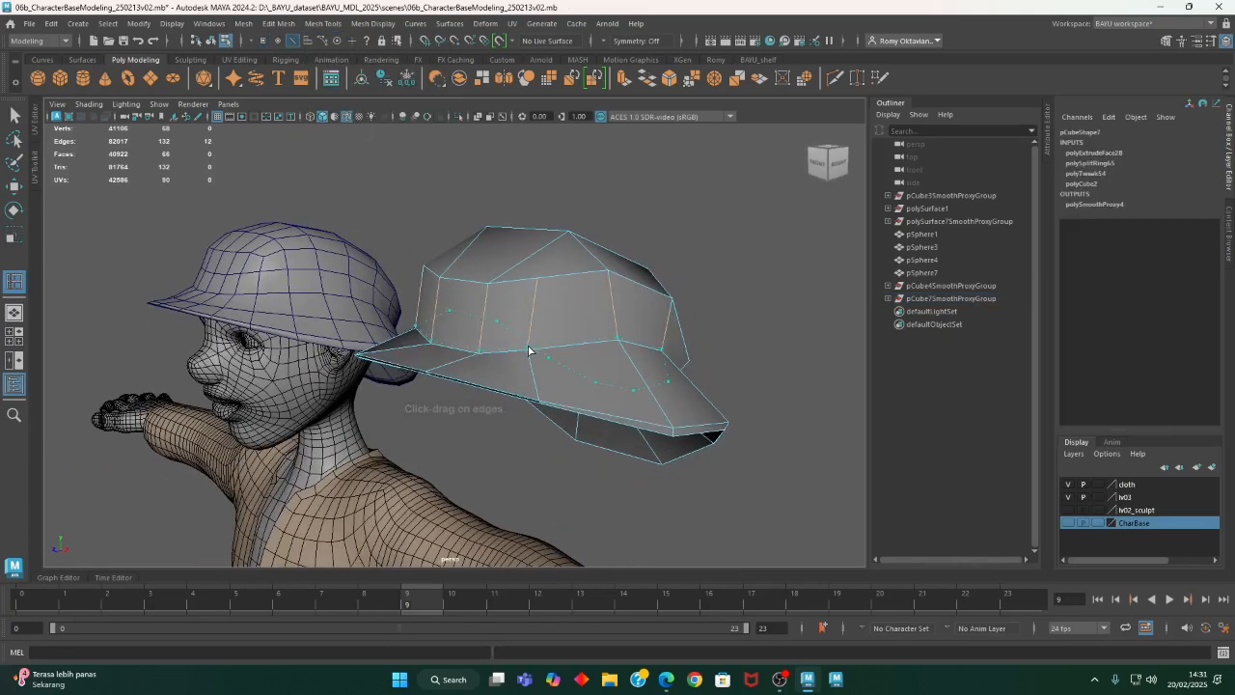
click(528, 346)
alt+drag(482, 394, 621, 366)
right_drag(687, 335, 691, 331)
click(685, 373)
alt+drag(685, 373, 447, 355)
middle_drag(446, 356, 434, 339)
- Set symmetry to Object X and return the hat's control cage to object mode, keeping it selected
scroll(442, 342, down, 5)
alt+drag(442, 342, 889, 436)
alt+drag(603, 386, 444, 404)
scroll(356, 351, up, 3)
alt+drag(356, 351, 488, 377)
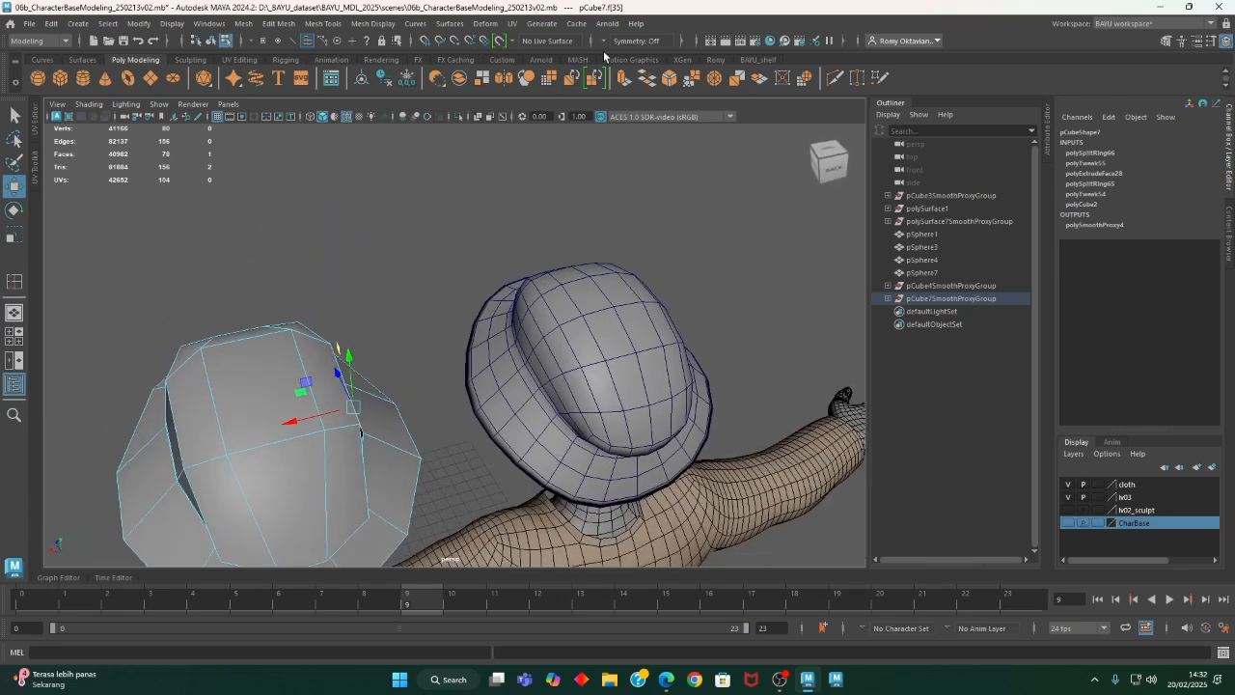
click(627, 72)
alt+drag(454, 319, 669, 452)
alt+right_drag(669, 452, 560, 425)
alt+drag(560, 424, 454, 422)
right_drag(585, 200, 676, 179)
alt+drag(674, 241, 629, 350)
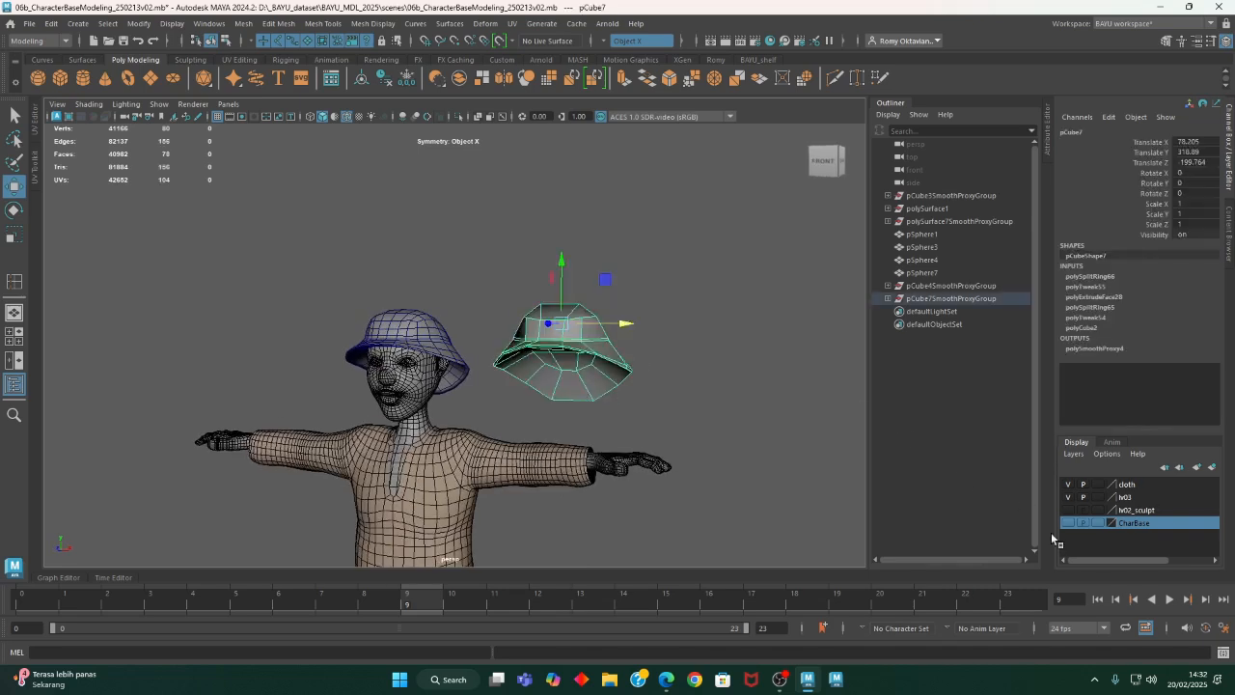
- Add the hat's control cage to the CharBase display layer and the smoothed hat to the cloth layer
right_click(1113, 530)
click(1150, 548)
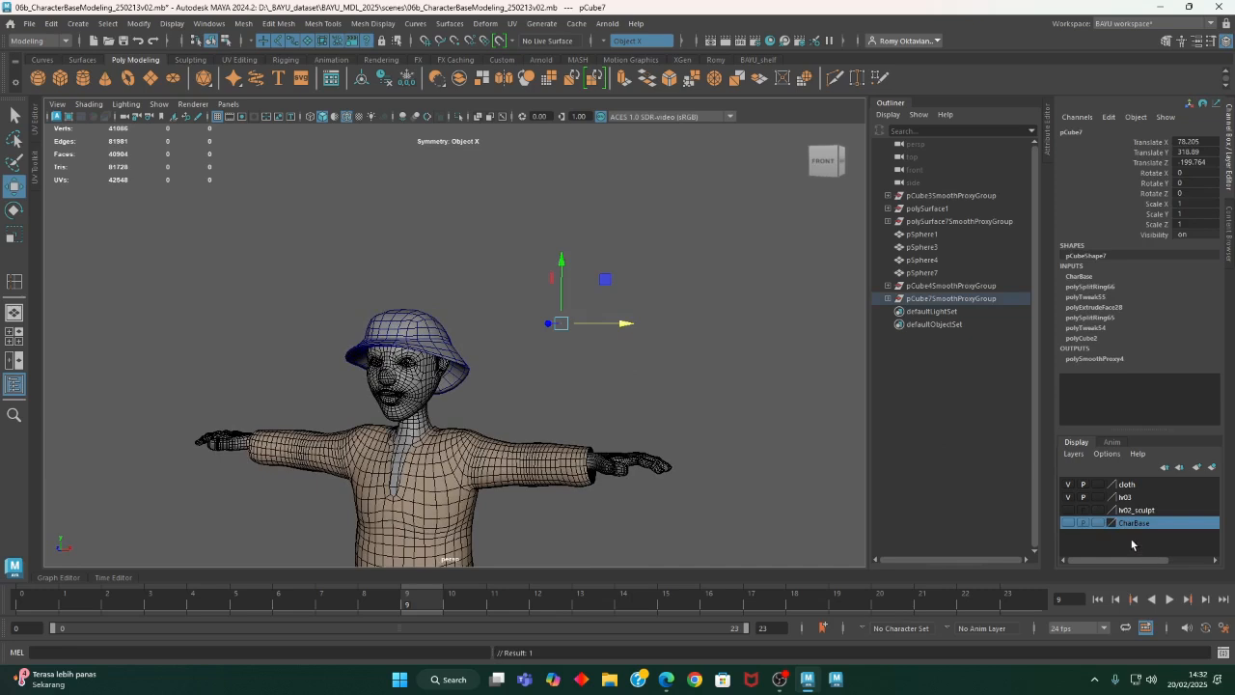
click(431, 333)
alt+drag(759, 374, 579, 374)
right_click(1143, 487)
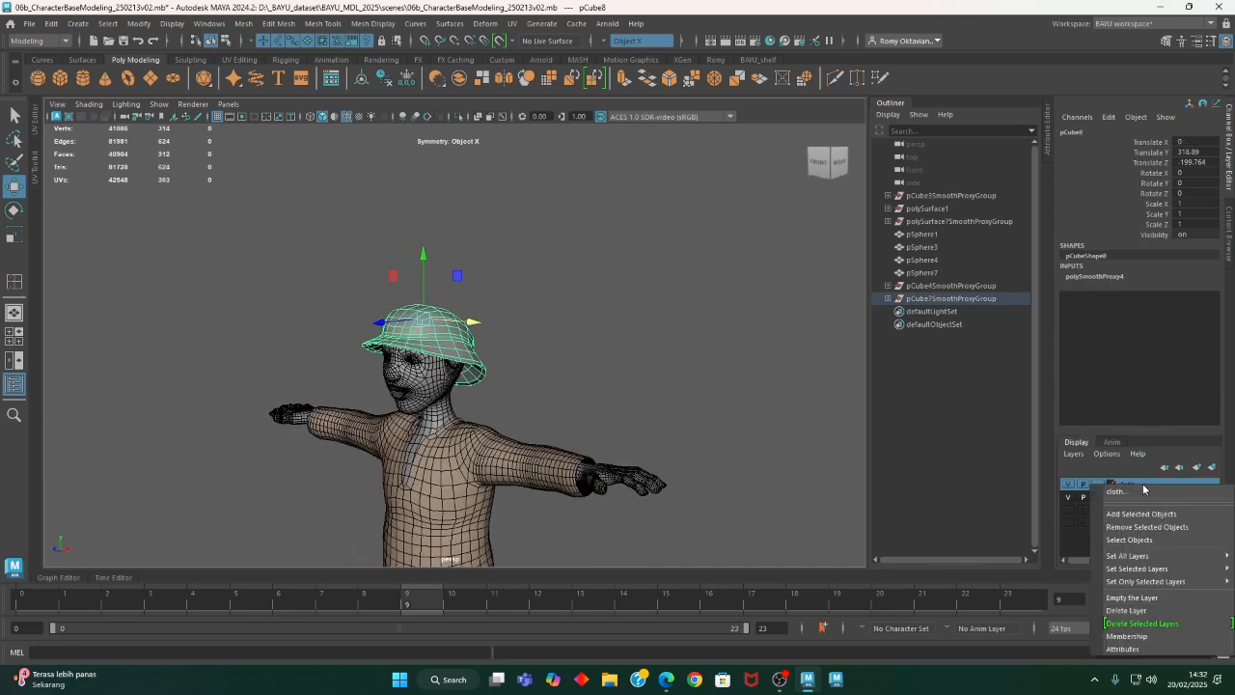
click(1154, 523)
right_click(1127, 487)
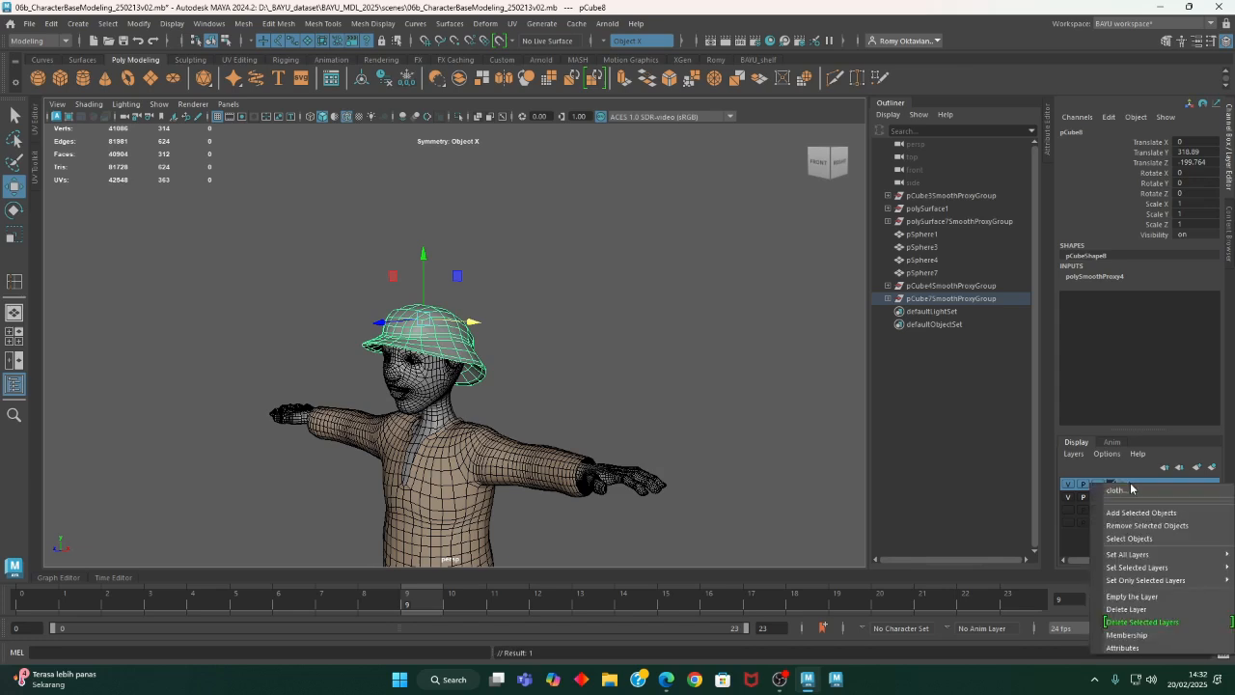
click(1149, 513)
- Assign the existing lambert_LowerCloth material to the smoothed hat and deselect it
alt+drag(630, 401, 642, 253)
right_drag(666, 230, 722, 324)
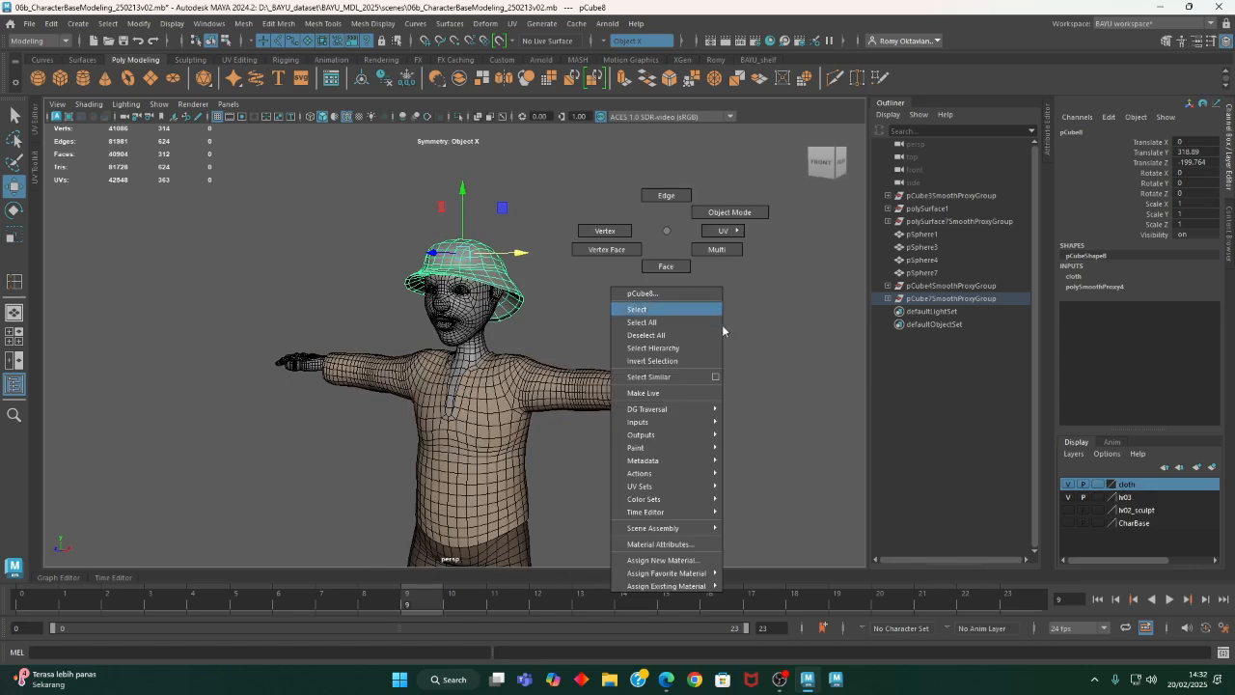
right_drag(713, 551, 707, 589)
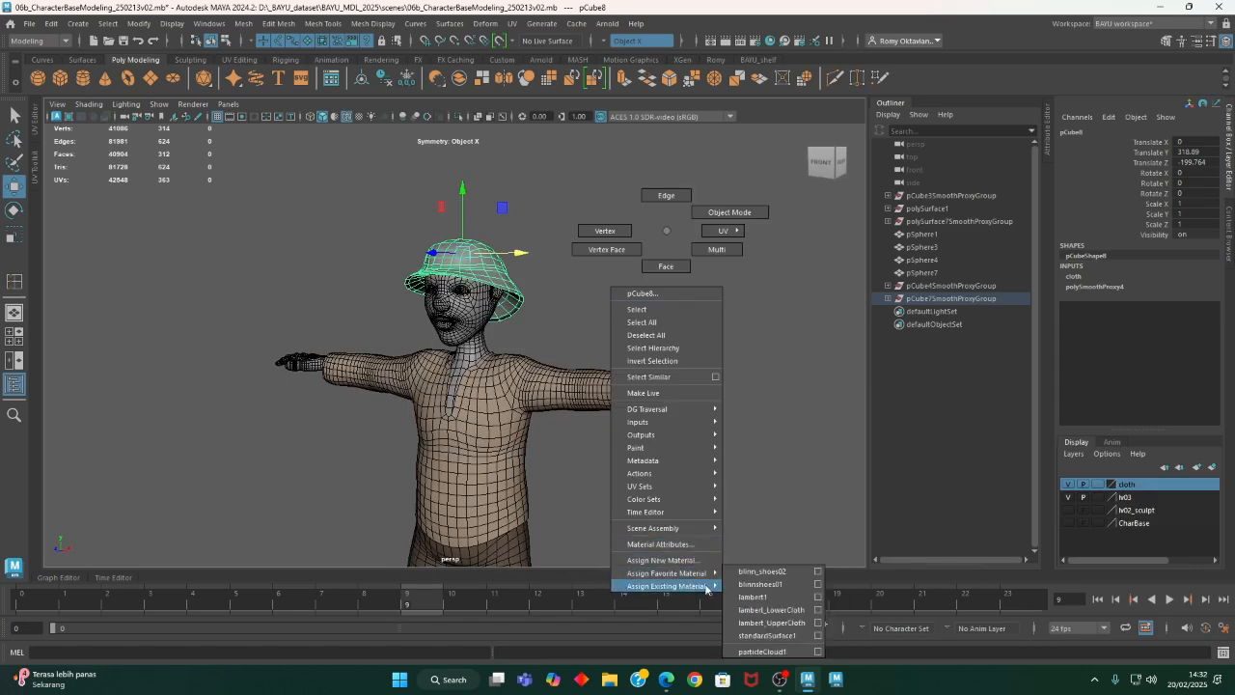
click(803, 611)
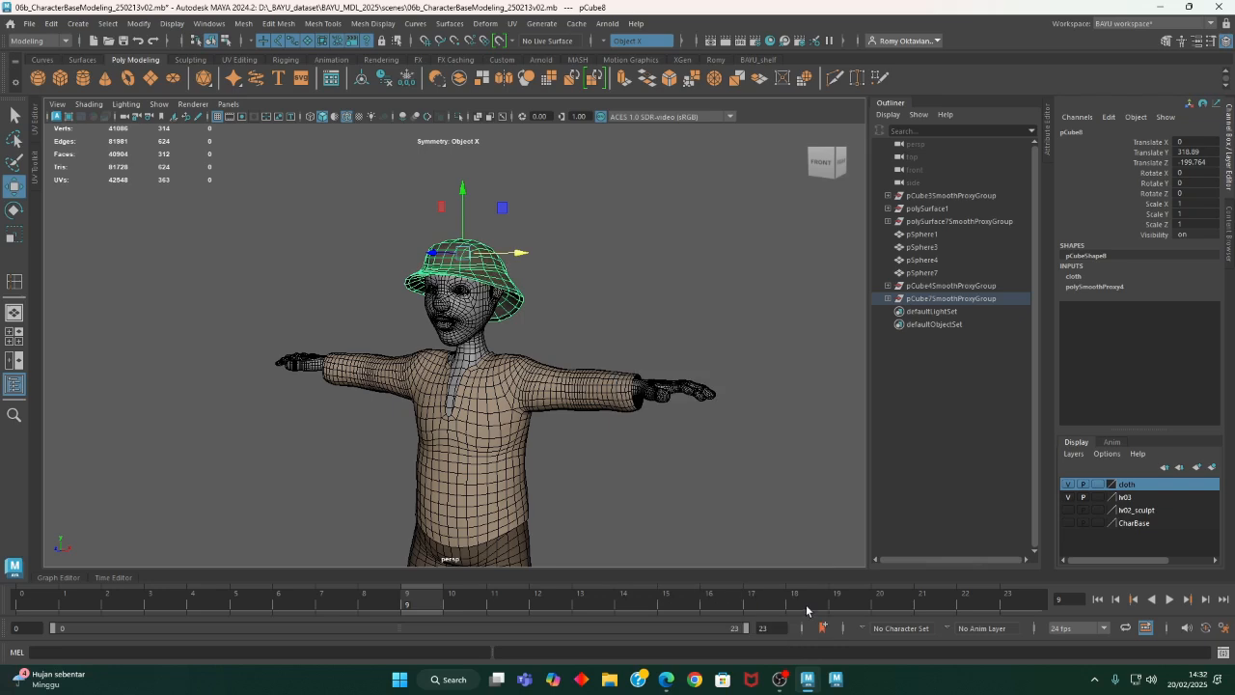
click(780, 312)
mouse_move(697, 381)
alt+mouse_down()
mouse_move(671, 408)
mouse_move(697, 388)
alt+mouse_up()
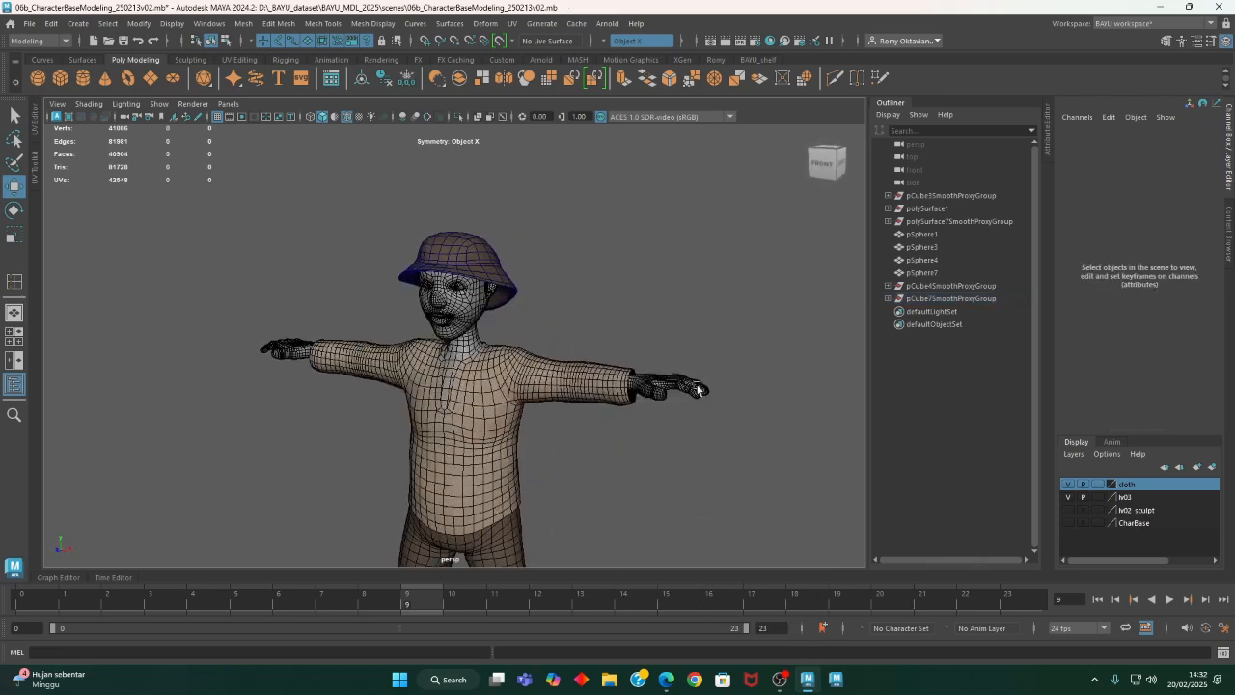
- Select the smoothed hat and change its wireframe colour to match the black wireframe of the other clothing
click(461, 265)
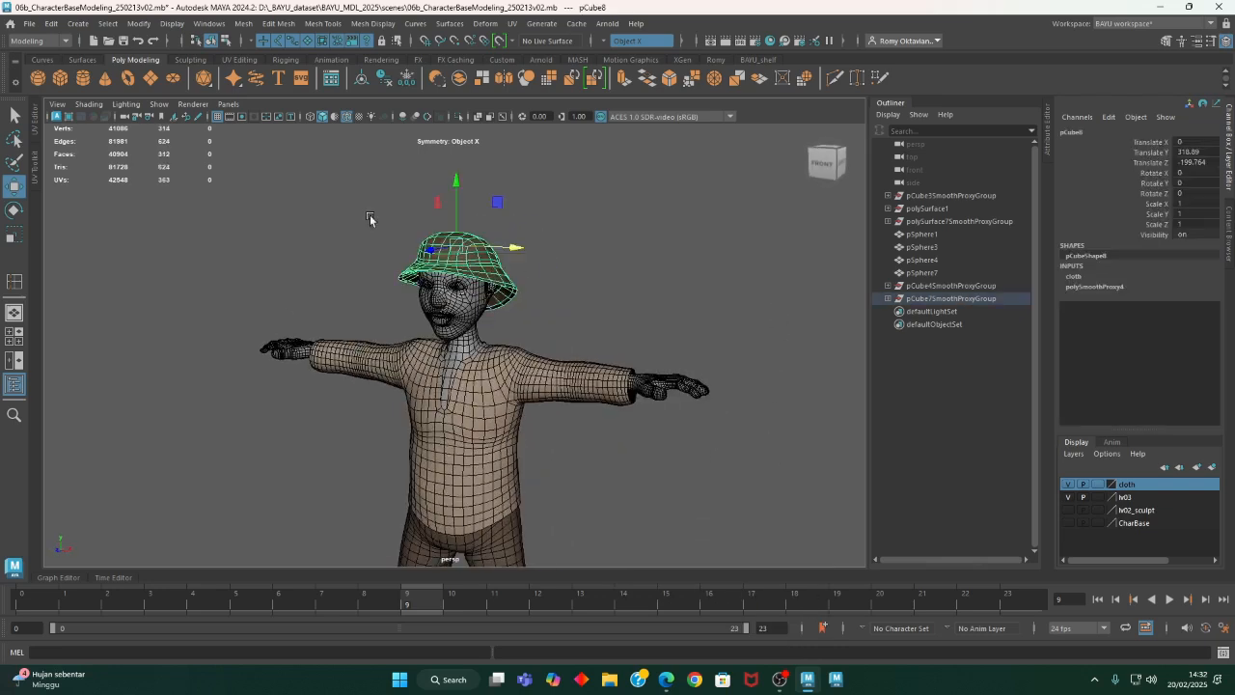
click(171, 23)
click(205, 118)
click(77, 203)
click(185, 204)
click(222, 263)
- Examine the complete clothed character from several angles, from the hat down to the shoes
alt+drag(419, 352, 380, 351)
alt+right_drag(380, 350, 572, 302)
alt+middle_drag(572, 302, 562, 463)
alt+drag(563, 463, 455, 369)
alt+middle_drag(455, 369, 473, 410)
alt+drag(473, 411, 439, 437)
alt+right_drag(439, 437, 555, 469)
alt+drag(555, 470, 579, 424)
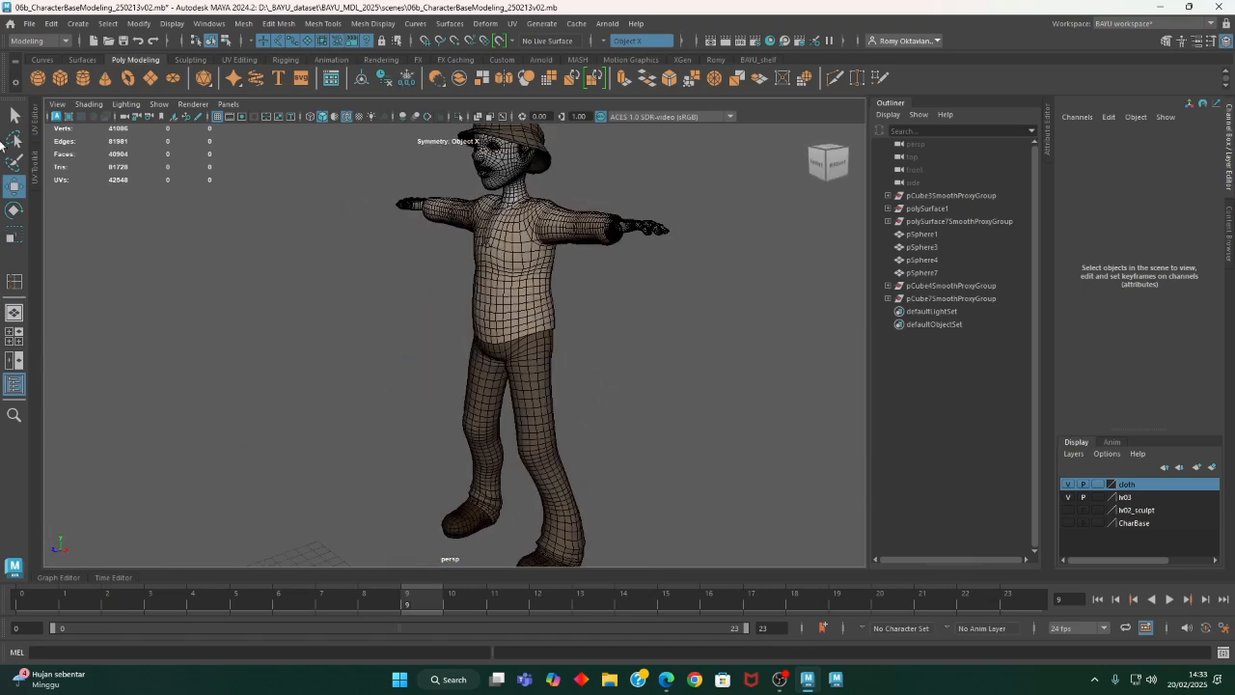
- Save the scene under the new name 07b_CharacterCloth_250220v01.mb in the project's scenes folder
click(29, 23)
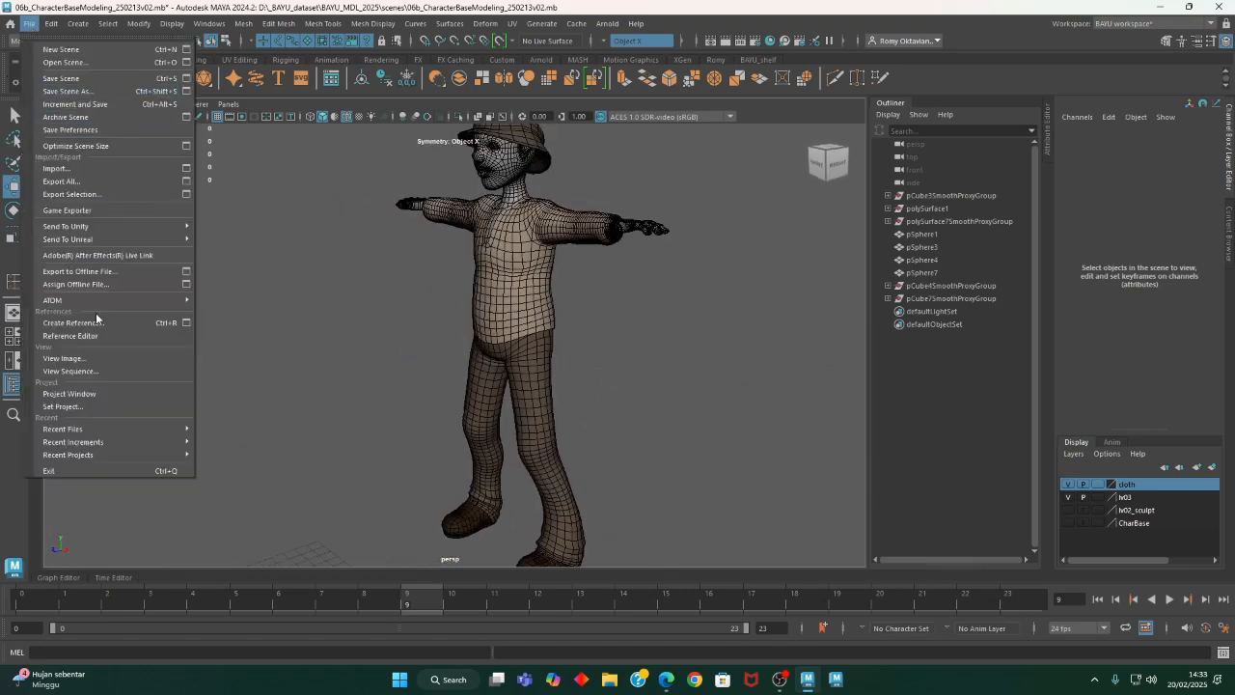
click(69, 92)
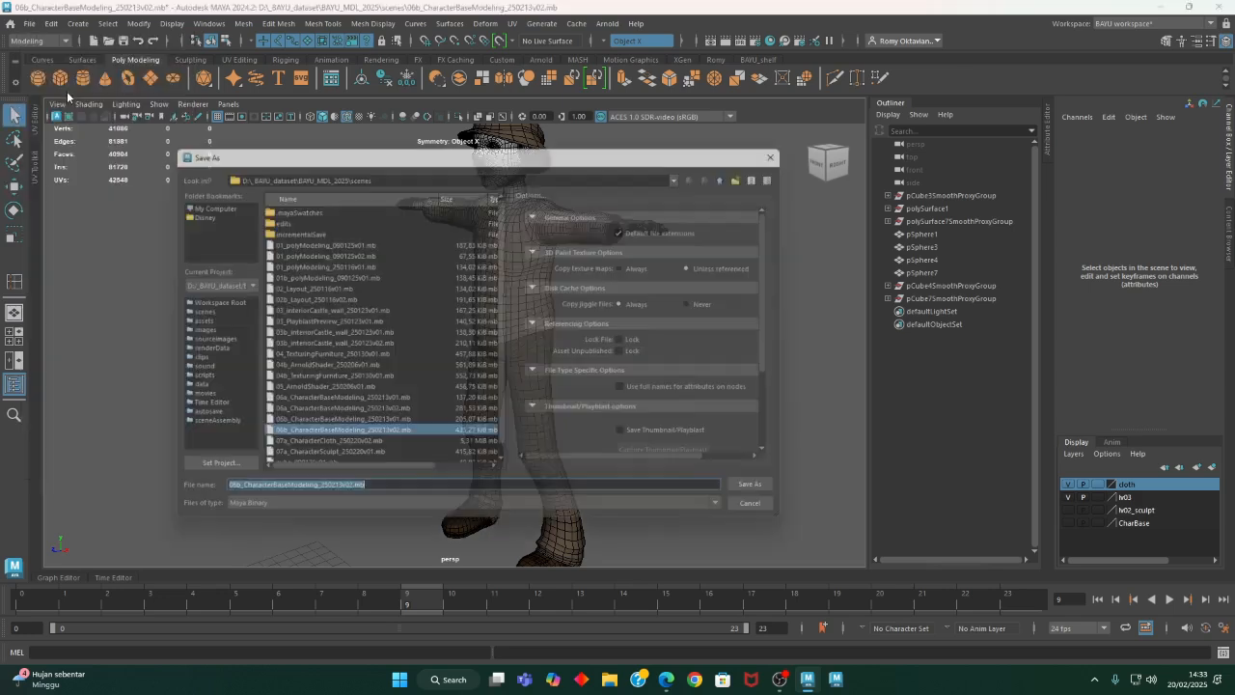
mouse_move(500, 441)
mouse_down()
mouse_move(499, 467)
mouse_move(494, 434)
mouse_move(511, 434)
mouse_up()
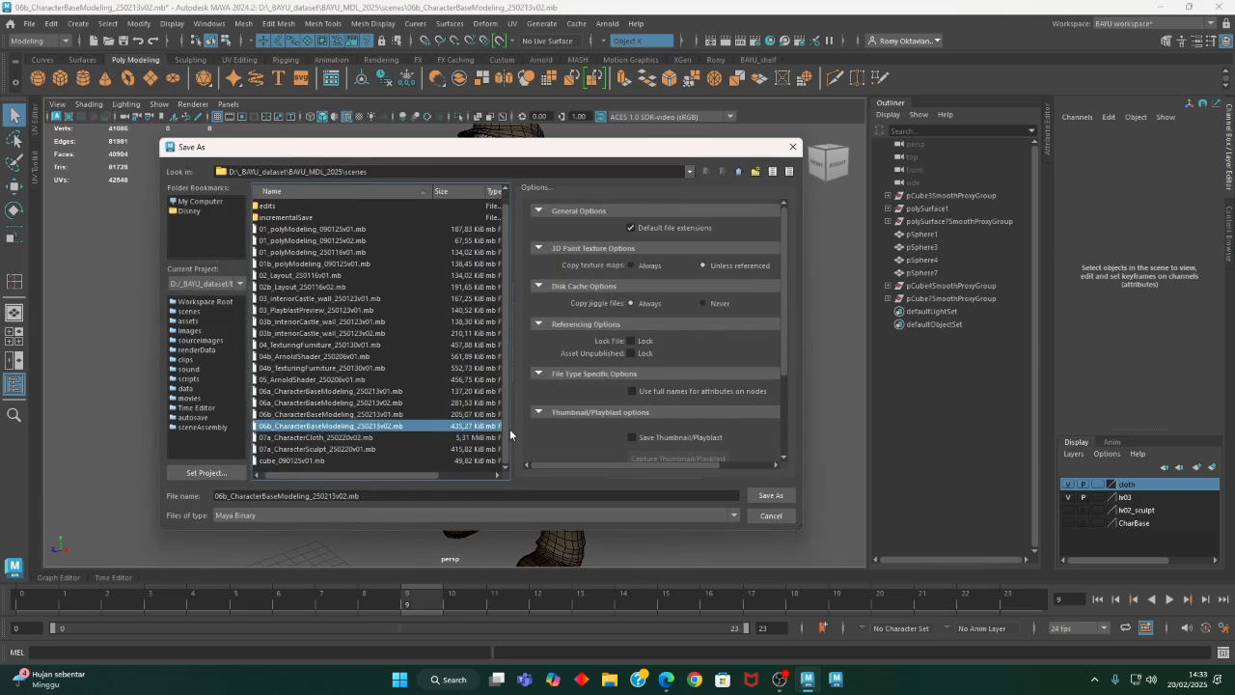
click(316, 439)
click(347, 496)
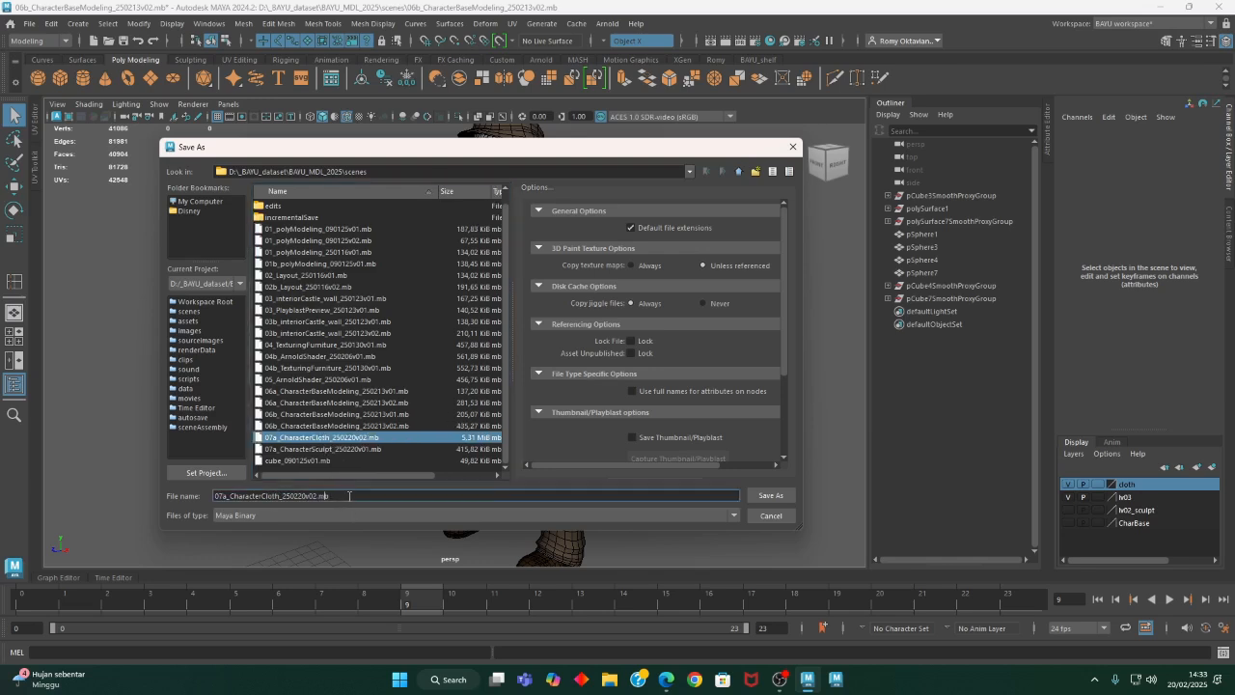
key(Left)
key(Left)
key(Left)
key(BackSpace)
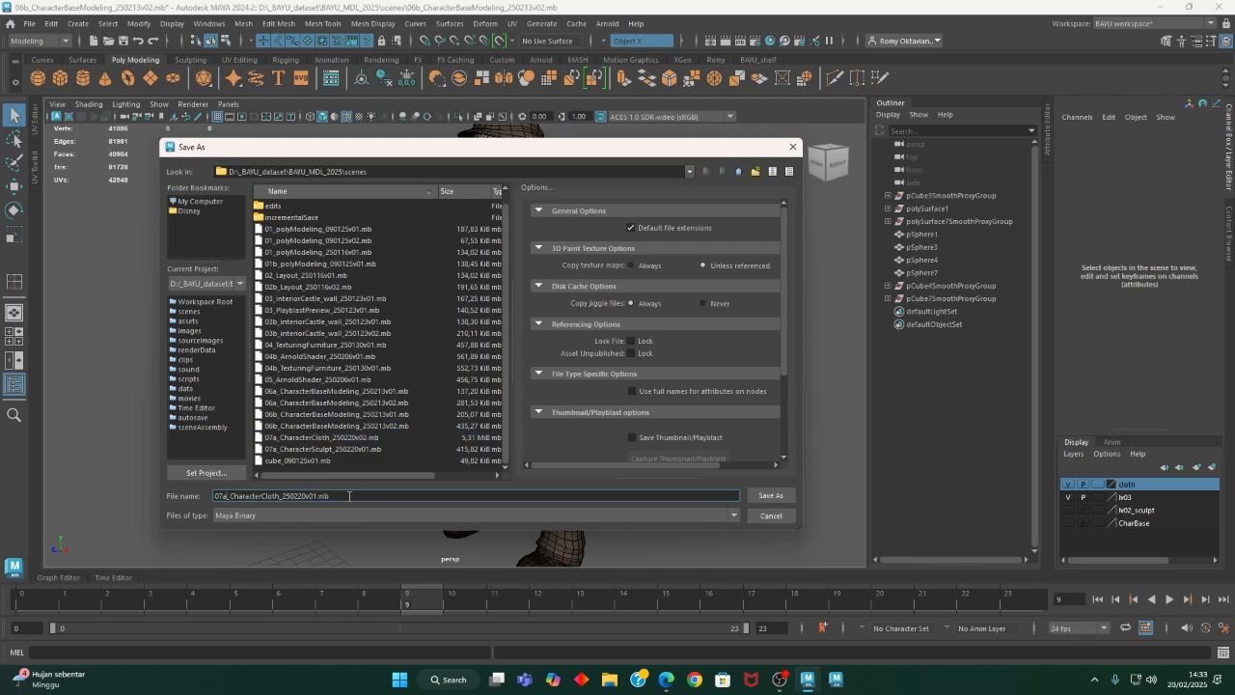
key(BackSpace)
text(B)
key(BackSpace)
text(b)
click(767, 497)
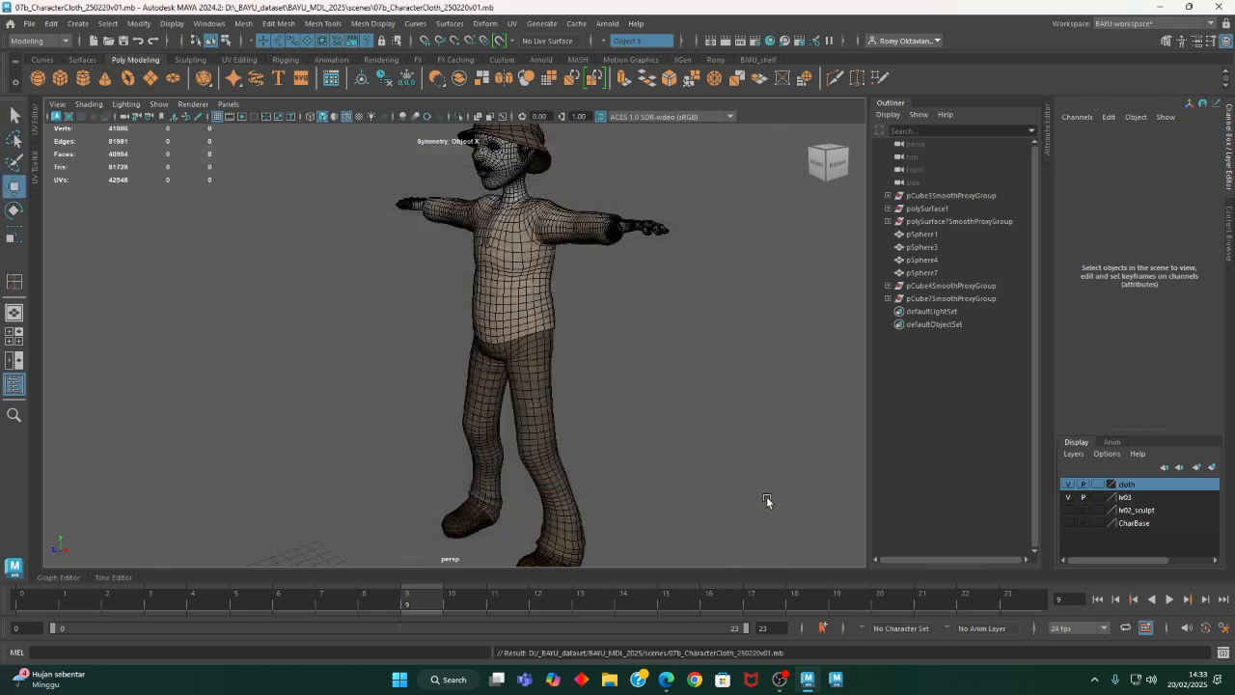
- Switch to two side-by-side viewports and set the persp camera's focal length to 80
alt+drag(665, 417, 608, 338)
click(19, 362)
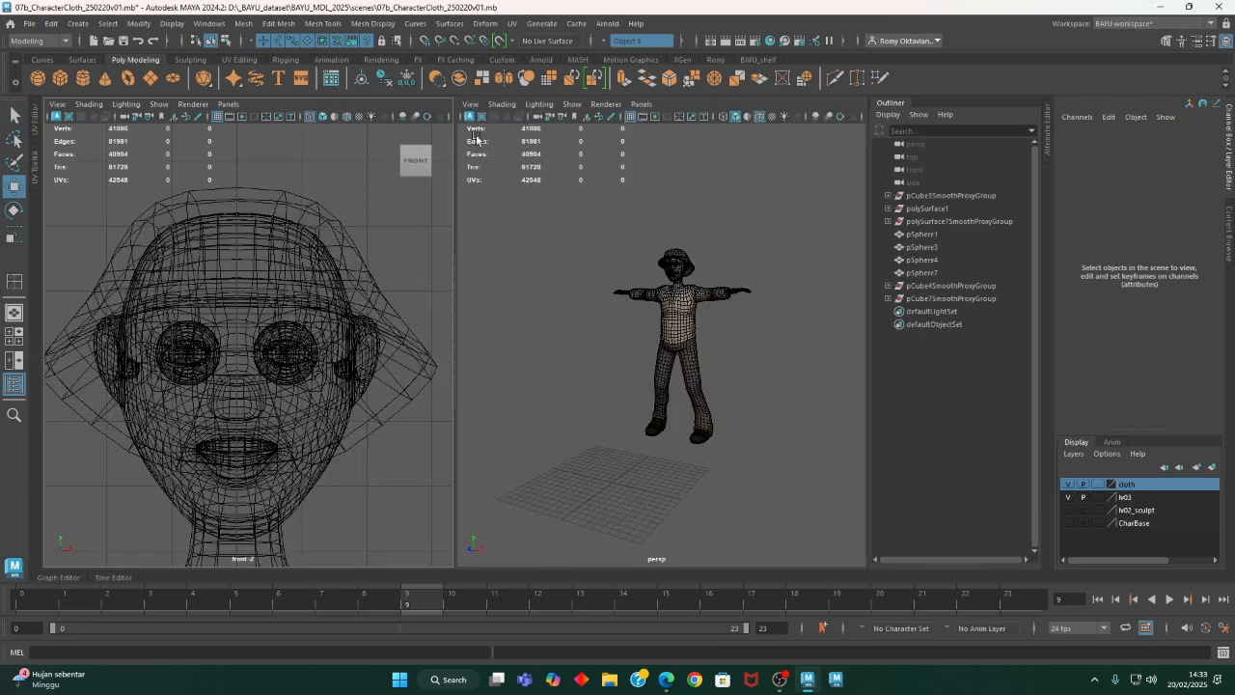
click(470, 104)
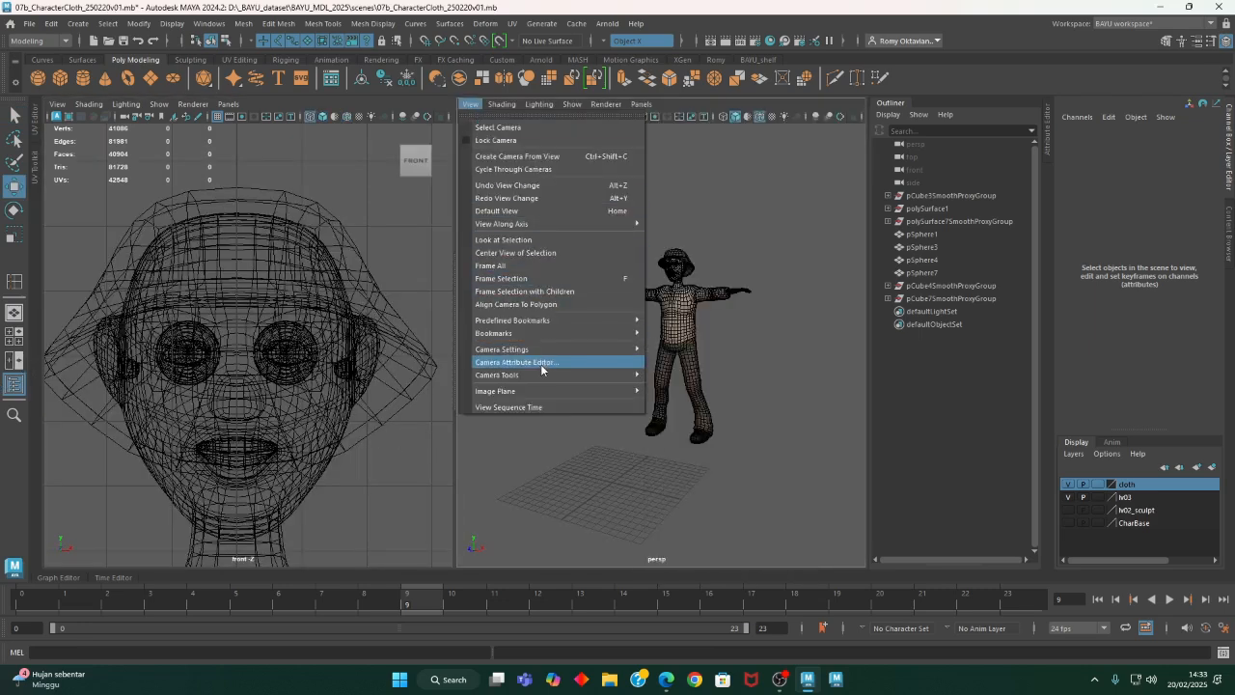
click(498, 127)
click(470, 104)
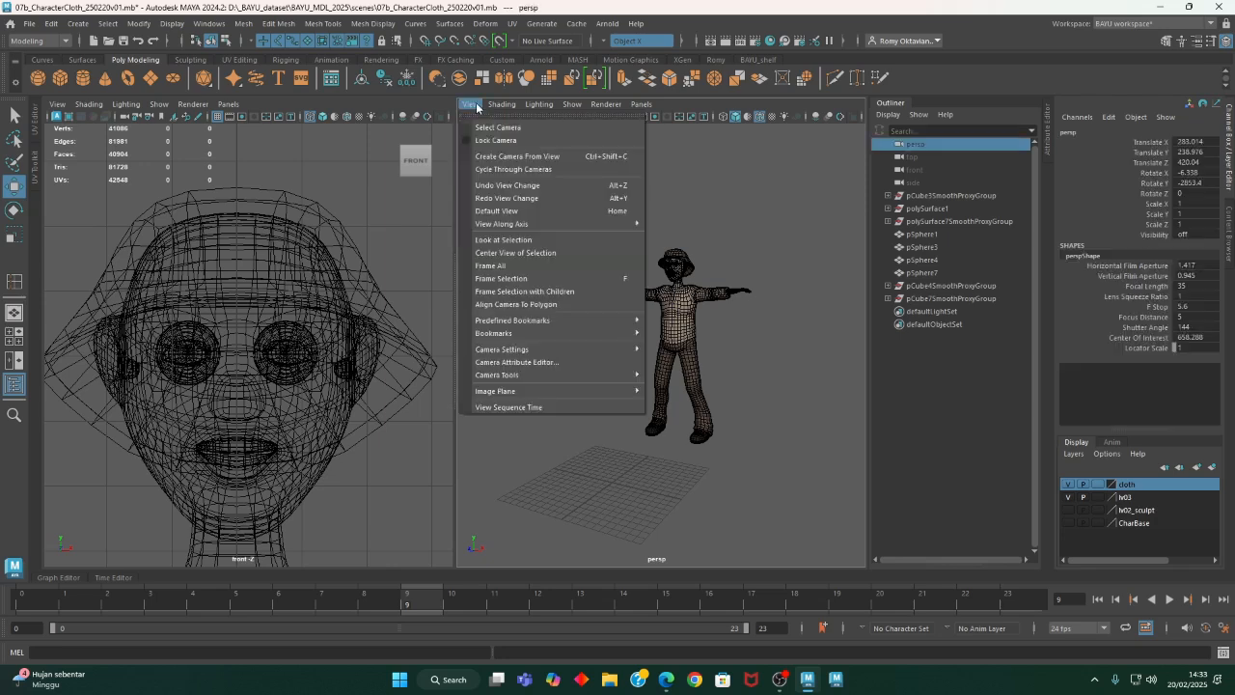
click(516, 362)
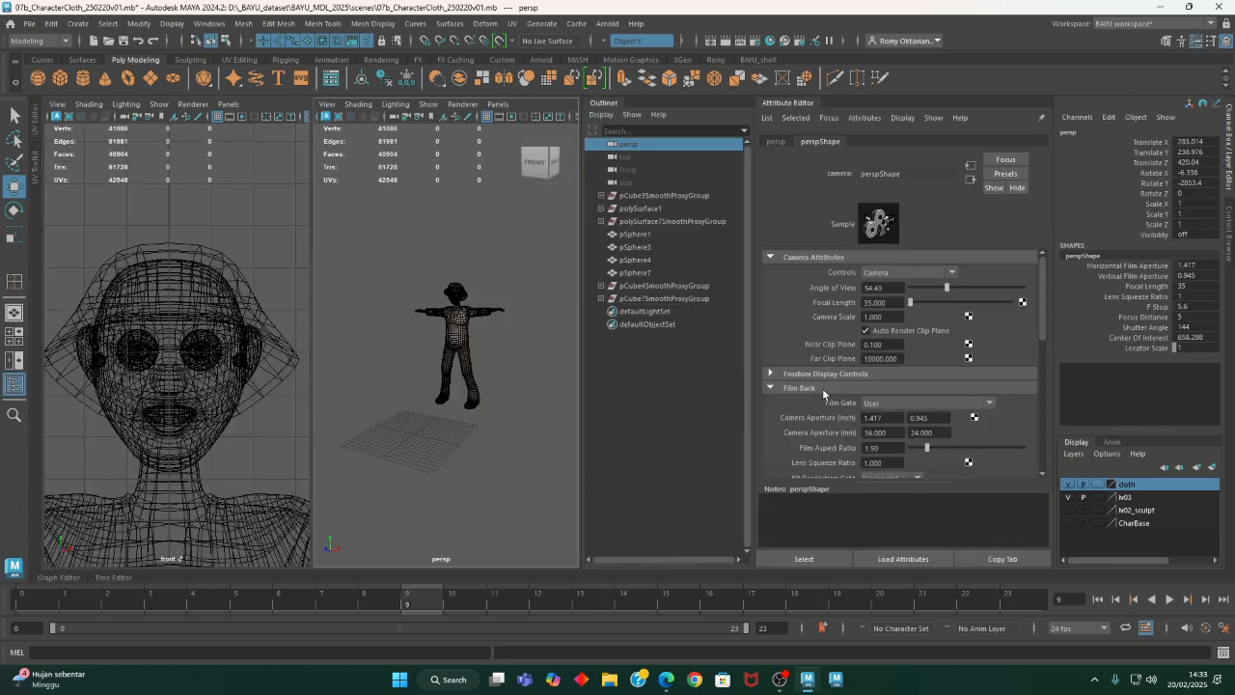
double_click(888, 302)
text(80)
key(Return)
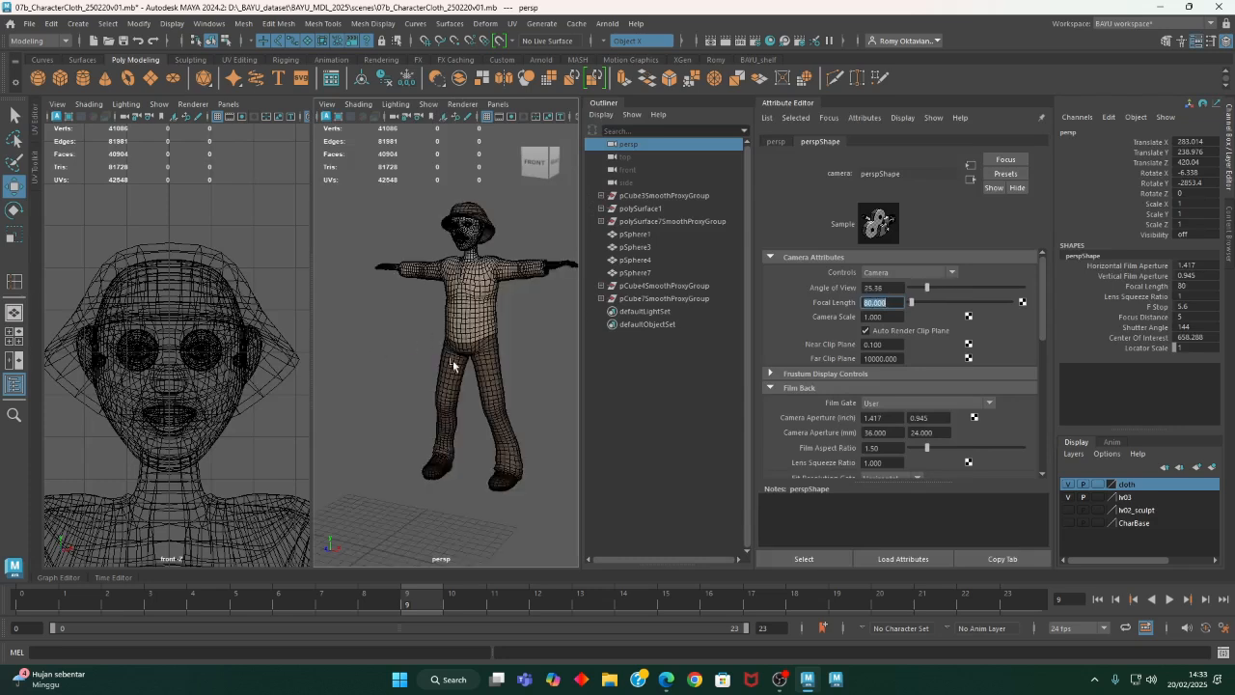
scroll(458, 371, up, 5)
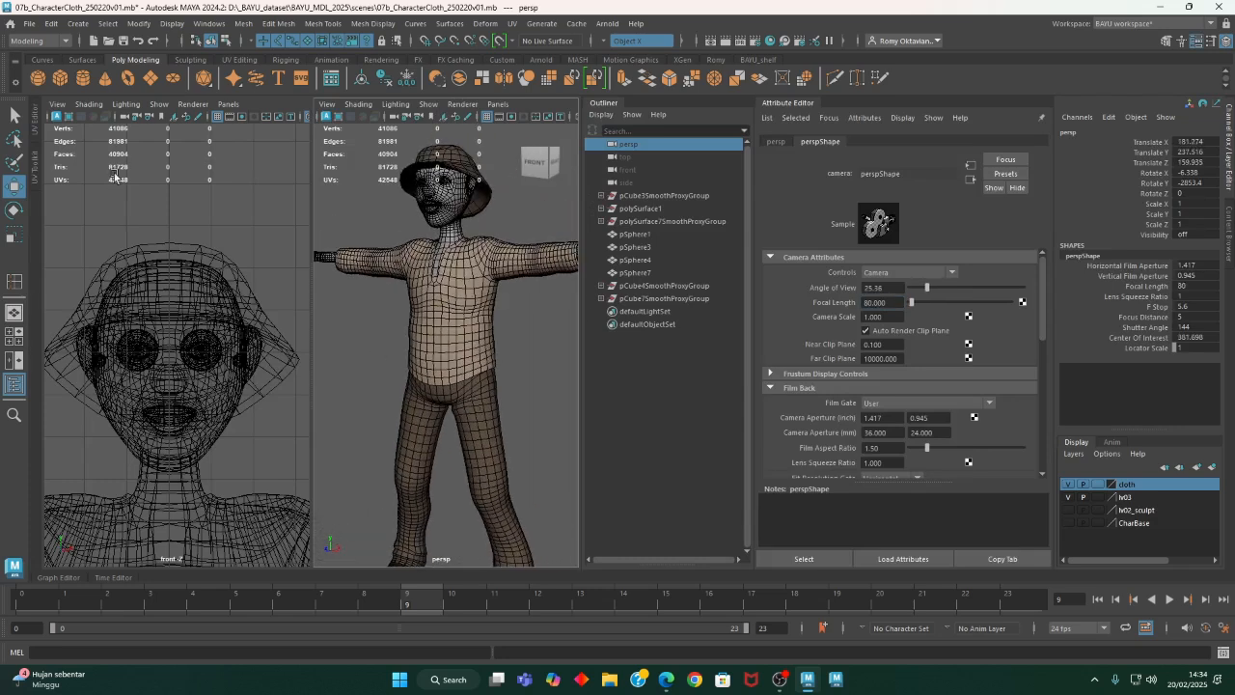
- Replace the front view with a new perspective camera and aim it at the character's head and torso
click(228, 103)
mouse_move(281, 117)
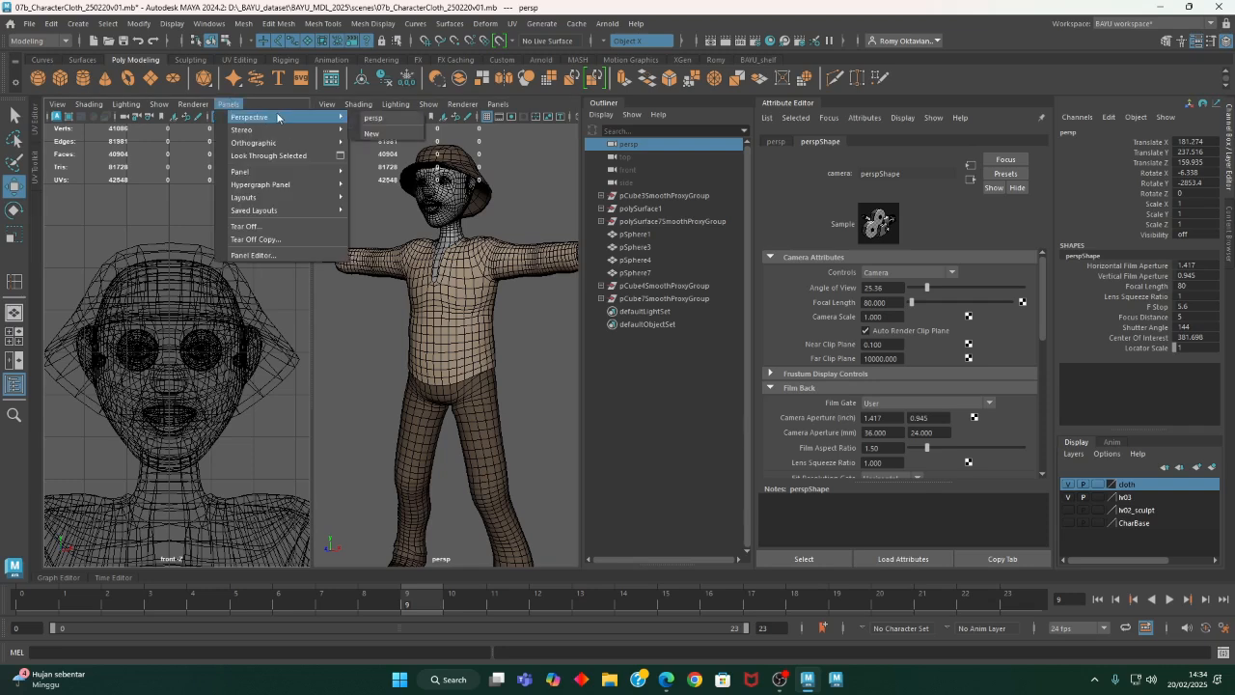
click(404, 134)
alt+middle_drag(206, 259, 137, 441)
mouse_move(137, 441)
alt+mouse_down()
mouse_move(248, 433)
mouse_move(126, 433)
alt+mouse_up()
alt+right_drag(126, 434, 333, 437)
alt+middle_drag(256, 390, 240, 453)
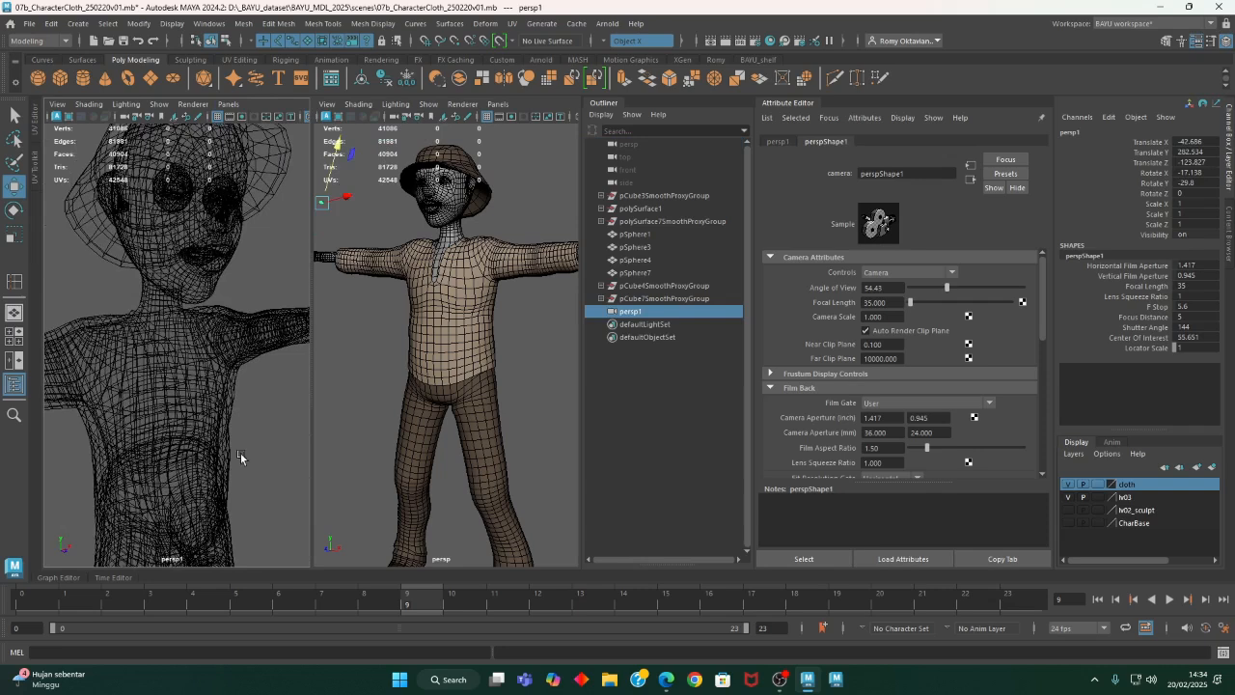
- Select the newly created perspective camera and set its focal length to 80
click(56, 103)
click(98, 128)
click(890, 303)
text(80)
key(Return)
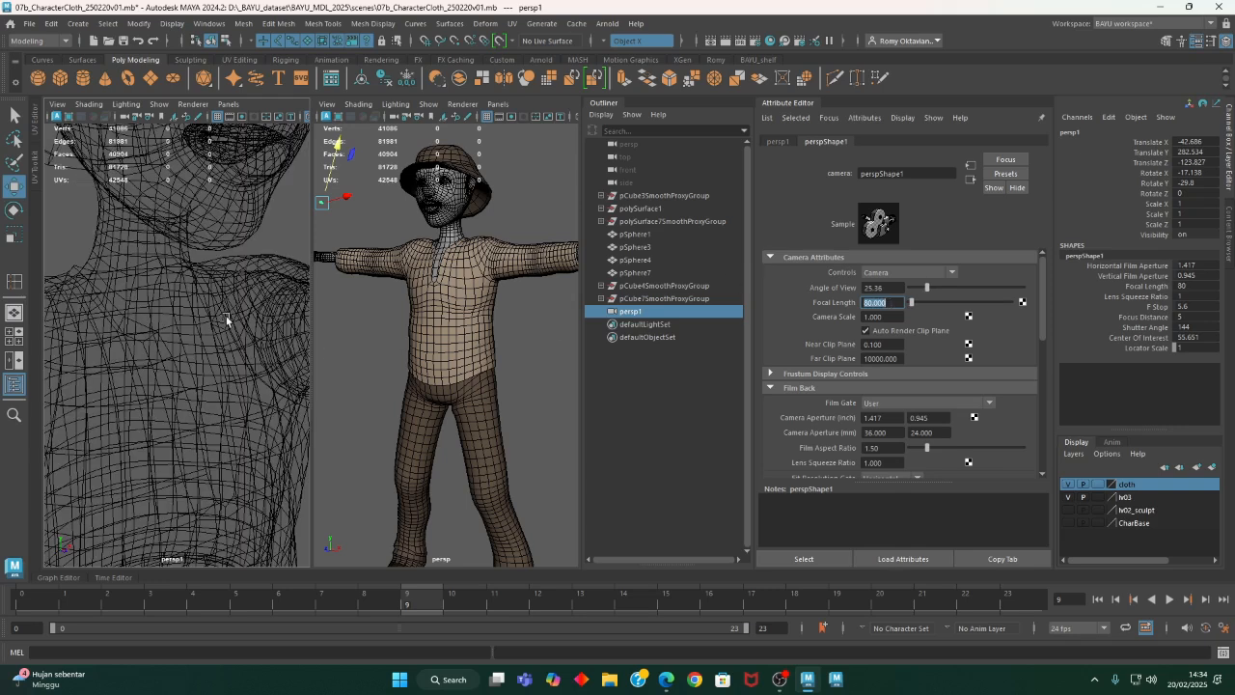
- Frame the new perspective view on the character's head and upper torso, and display it shaded with wireframe overlaid
alt+right_drag(227, 319, 107, 320)
alt+middle_drag(158, 306, 153, 380)
key(6)
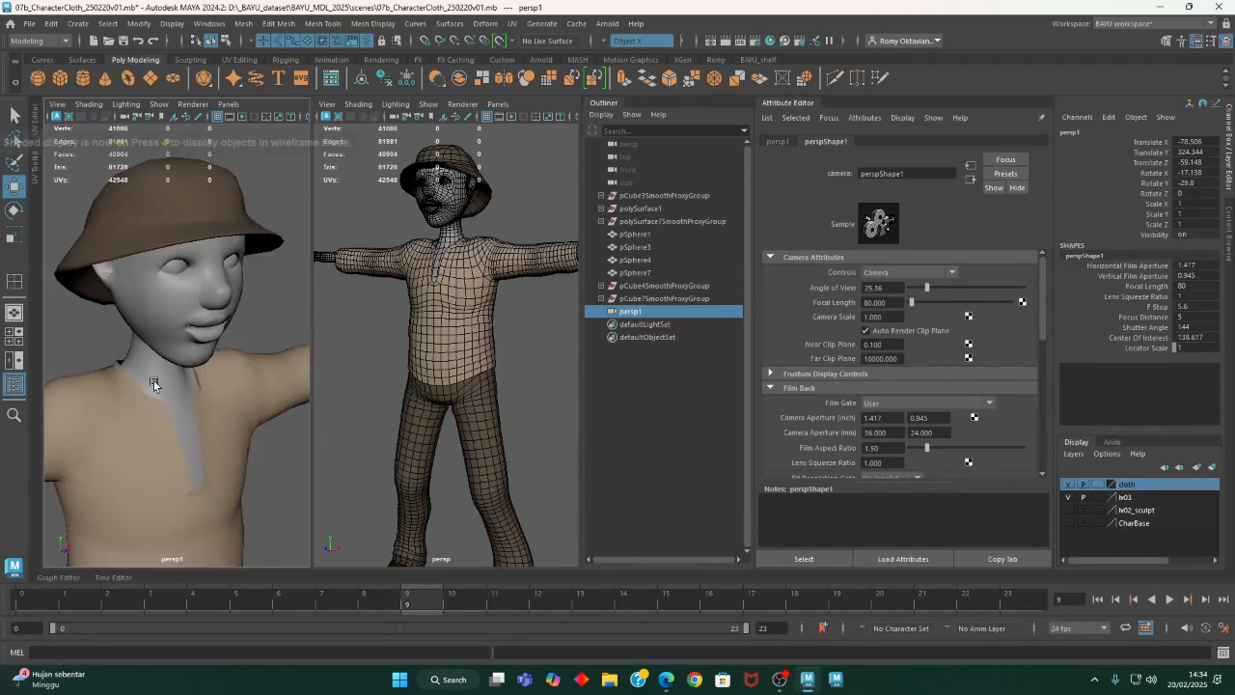
alt+drag(204, 421, 198, 414)
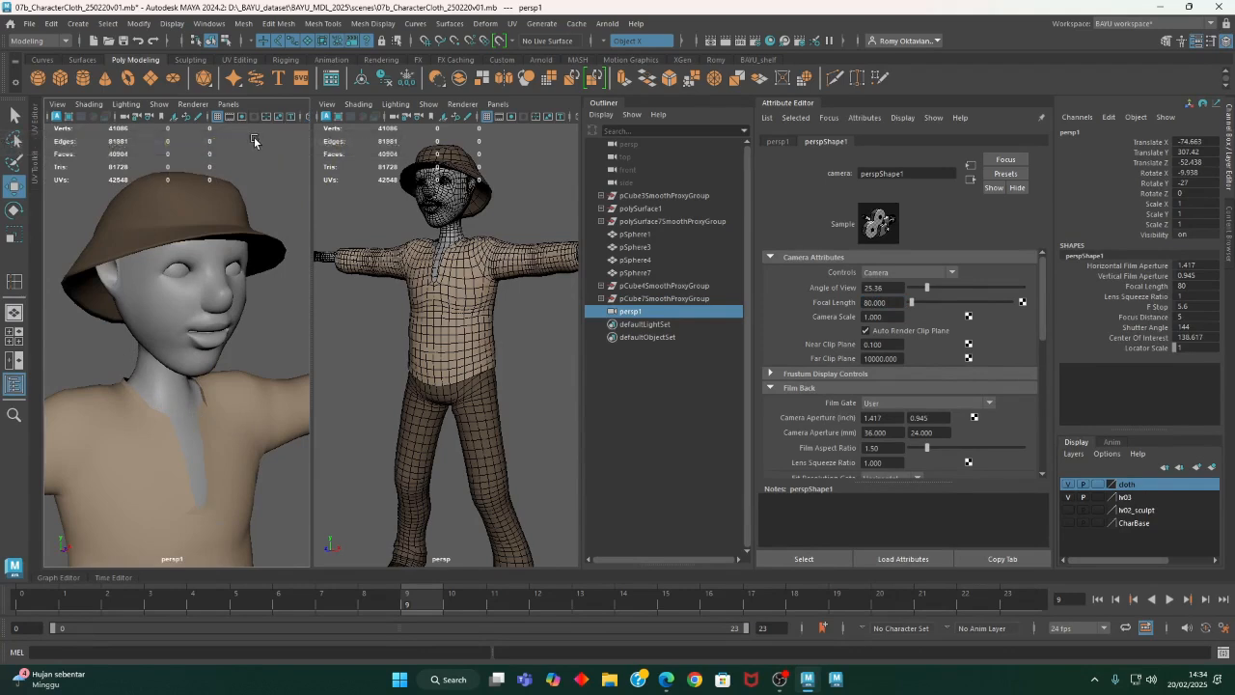
key(space)
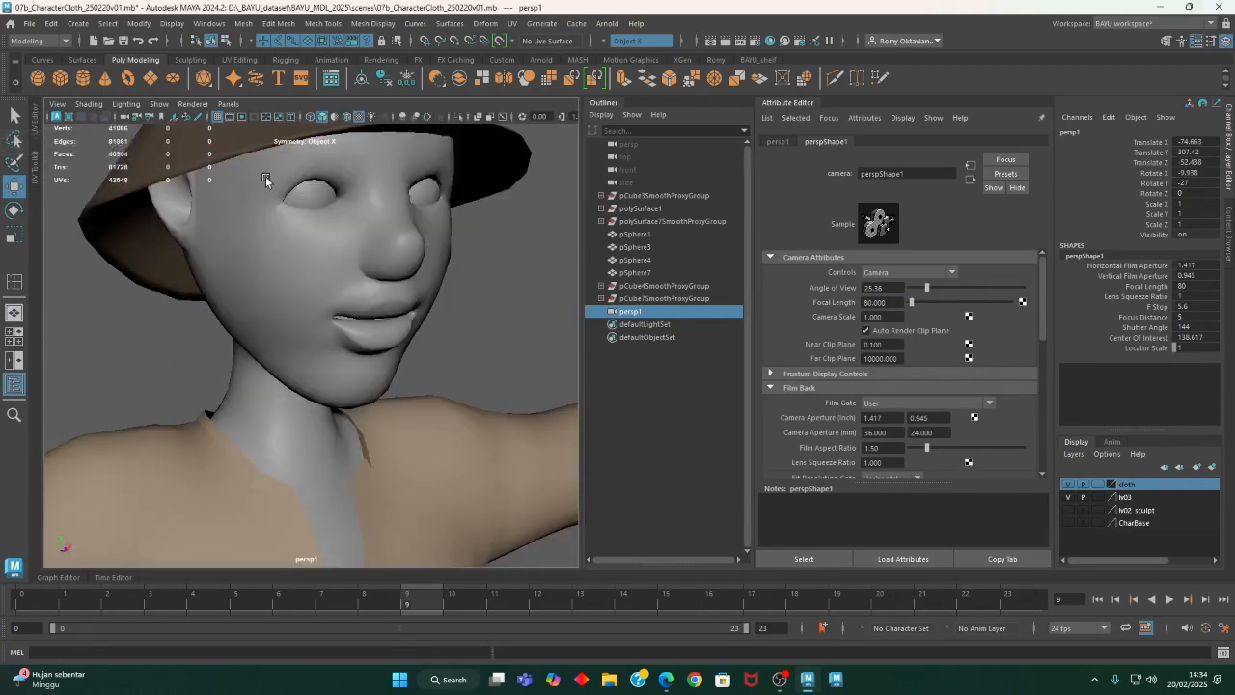
click(347, 119)
key(space)
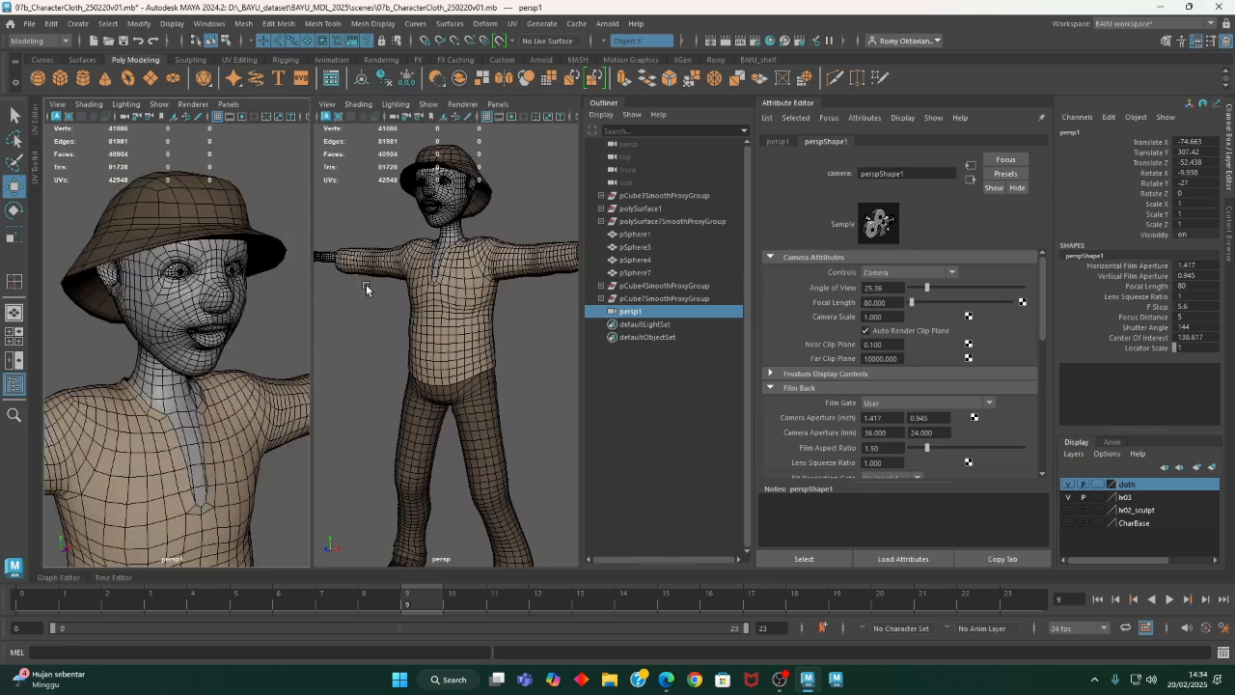
alt+middle_drag(231, 391, 232, 363)
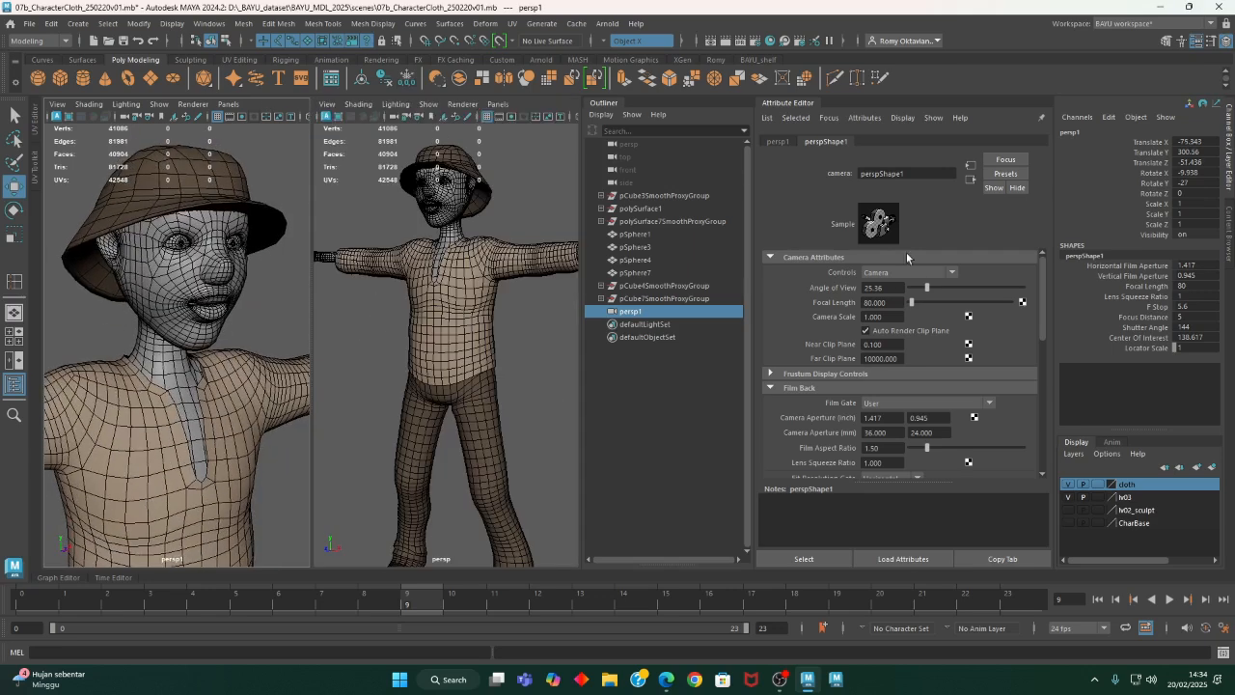
- Collapse the Attribute Editor and reframe the two views as a head-and-chest close-up and a full-body shot
click(796, 104)
alt+right_drag(666, 444, 593, 336)
alt+right_drag(339, 436, 272, 448)
alt+drag(272, 448, 347, 444)
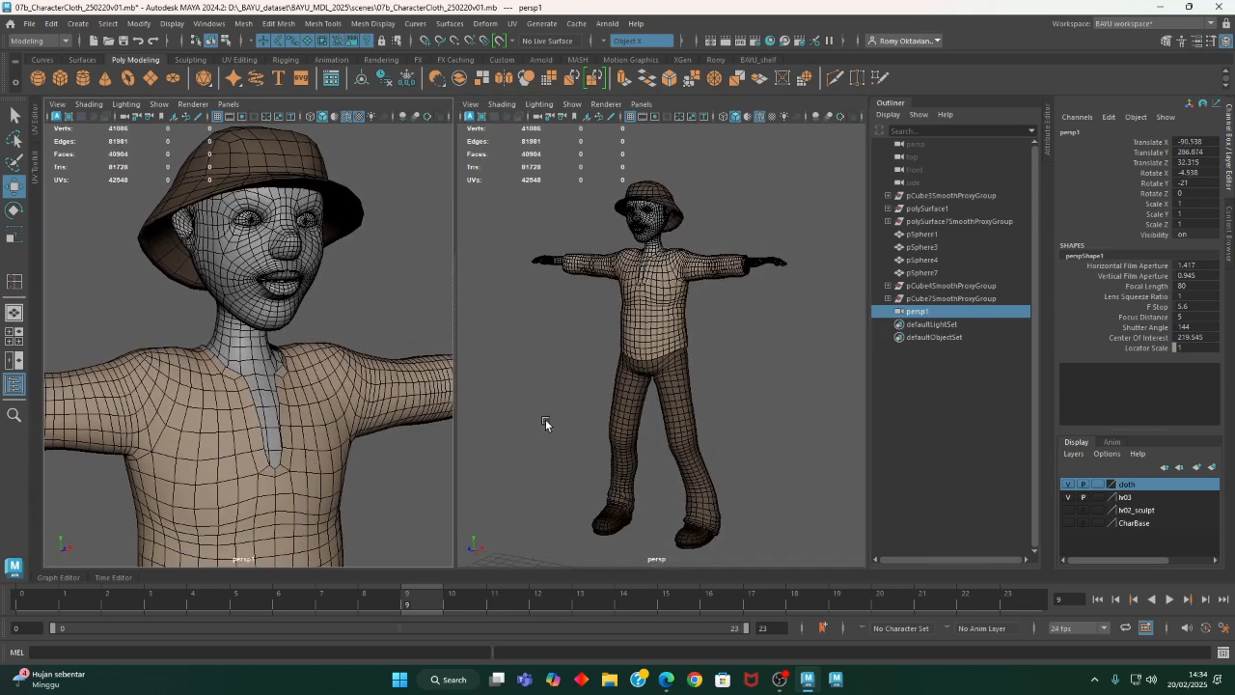
- Deselect the camera and save the scene under its current name
click(537, 414)
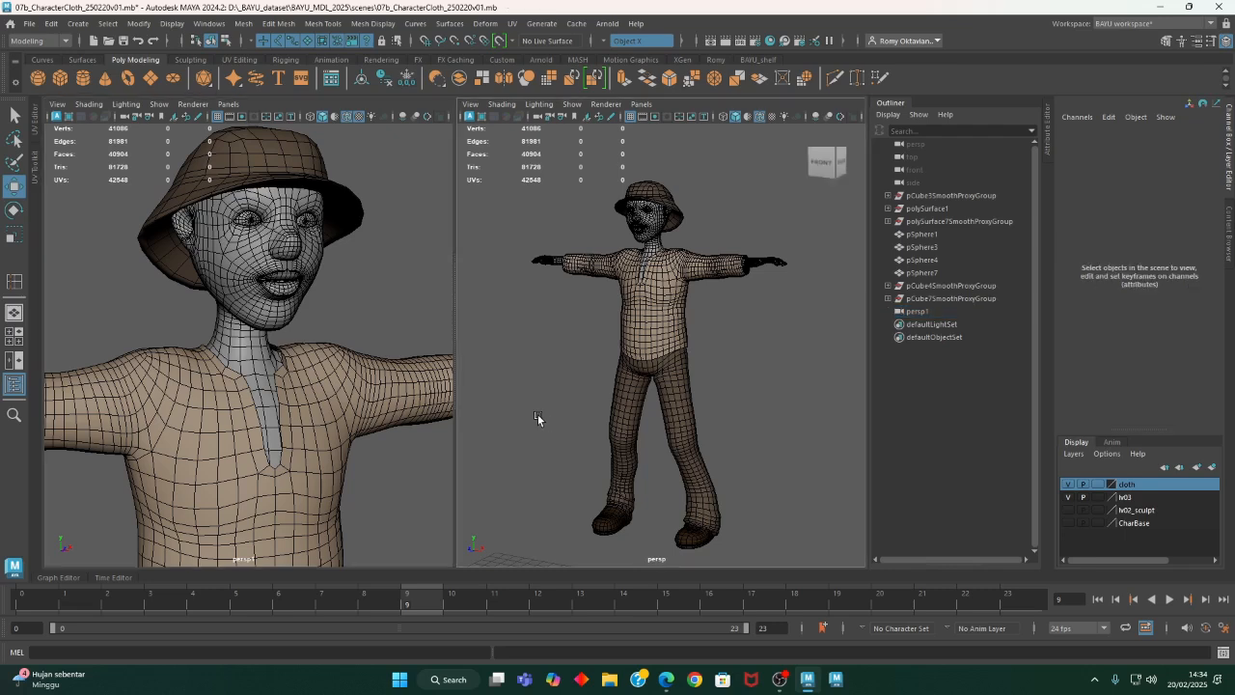
click(29, 23)
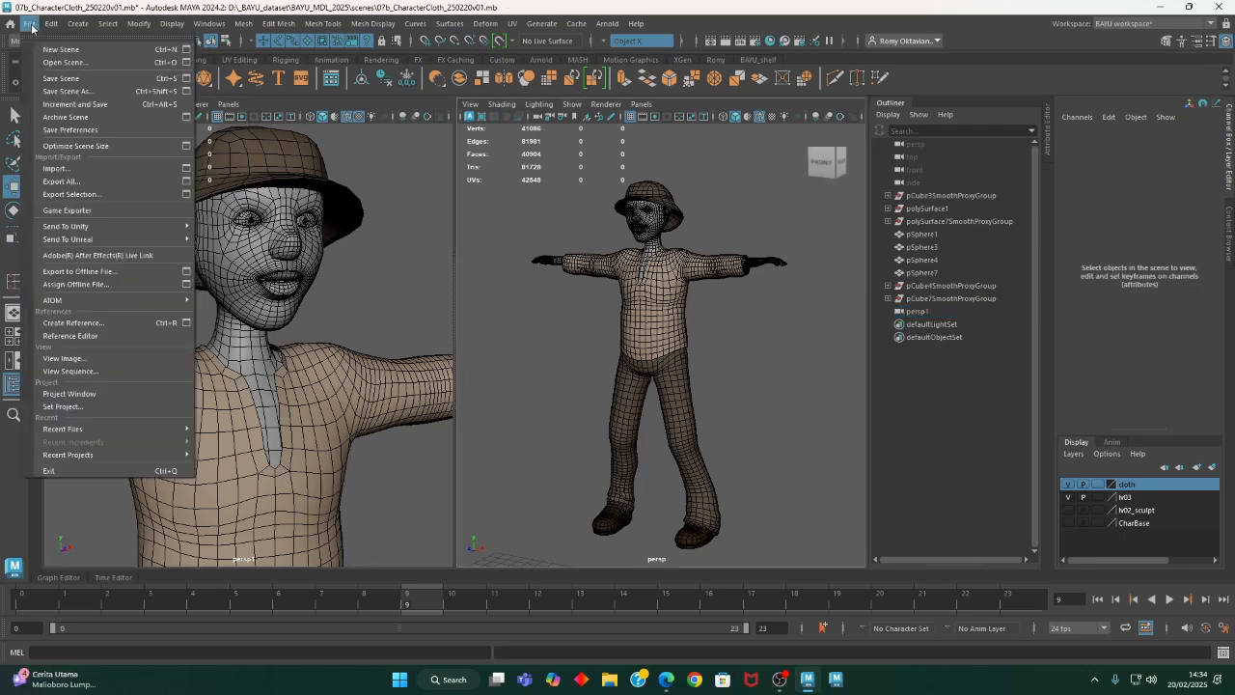
click(58, 85)
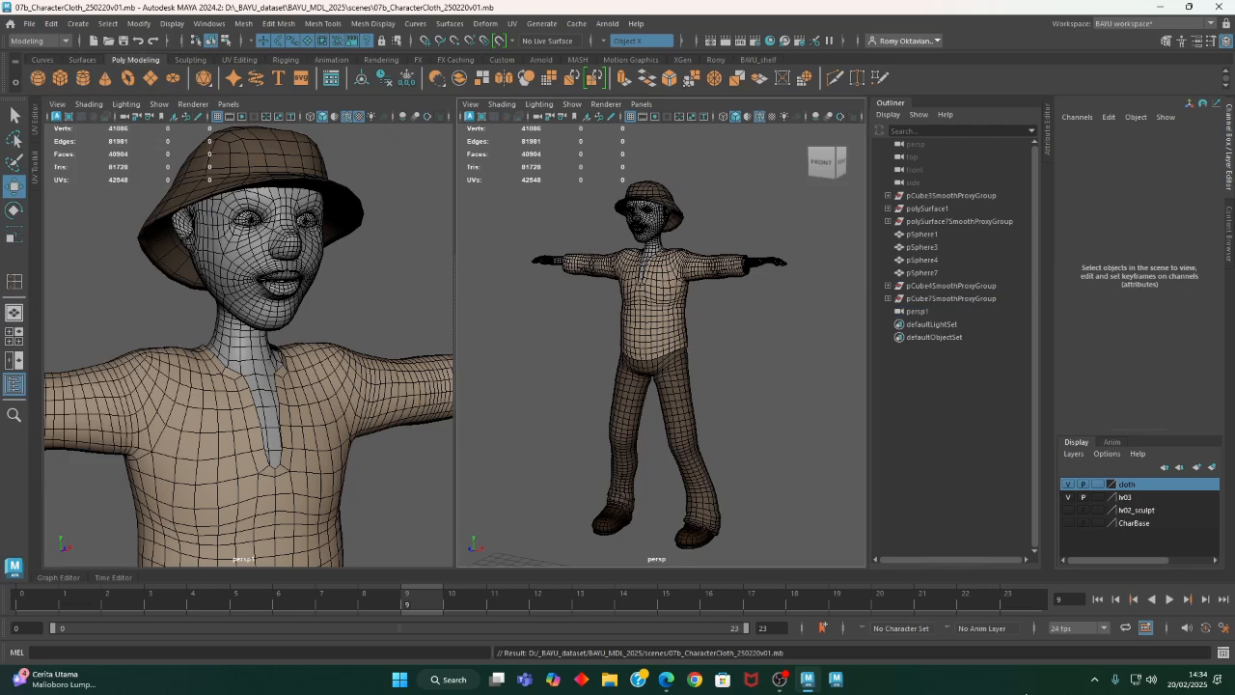